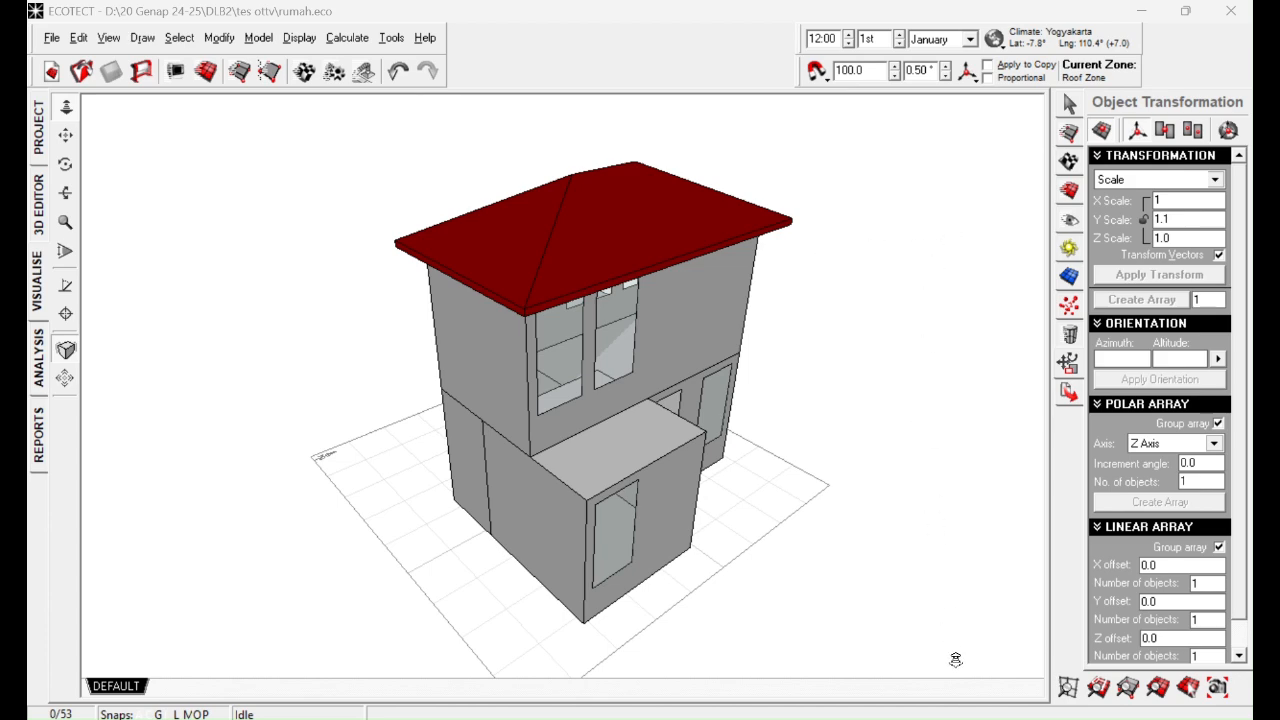
Step: Switch to the SNI-6389_2020 PDF, review sections 4.1 to 4.2.2.1, and select the complete OTTV equation 4.2.2.1
click(952, 719)
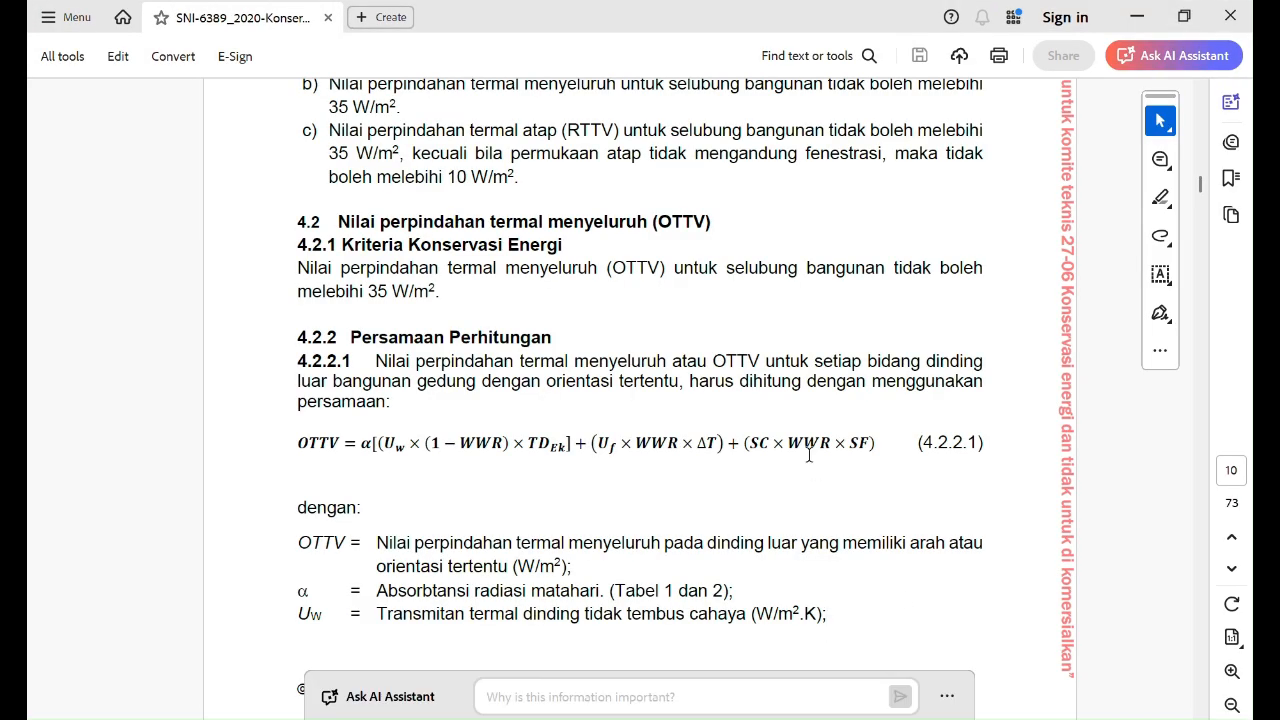
scroll(1022, 467, up, 5)
scroll(1022, 467, up, 6)
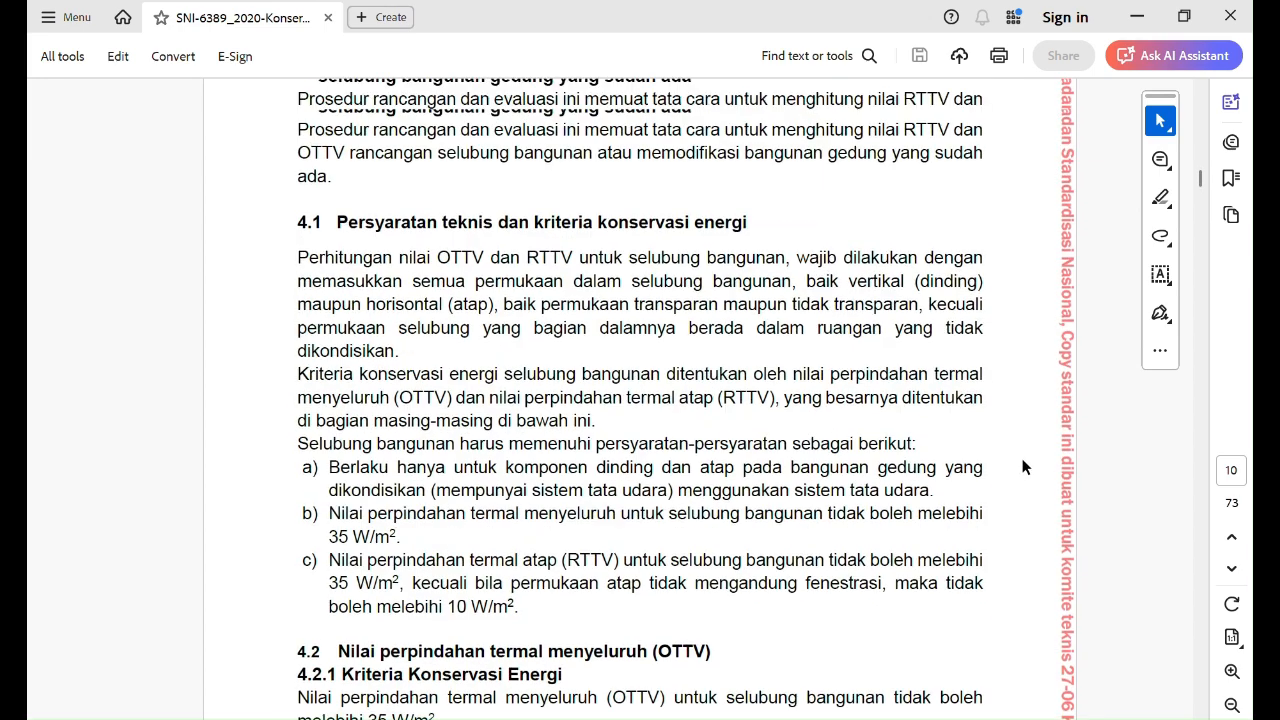
scroll(1022, 467, down, 1)
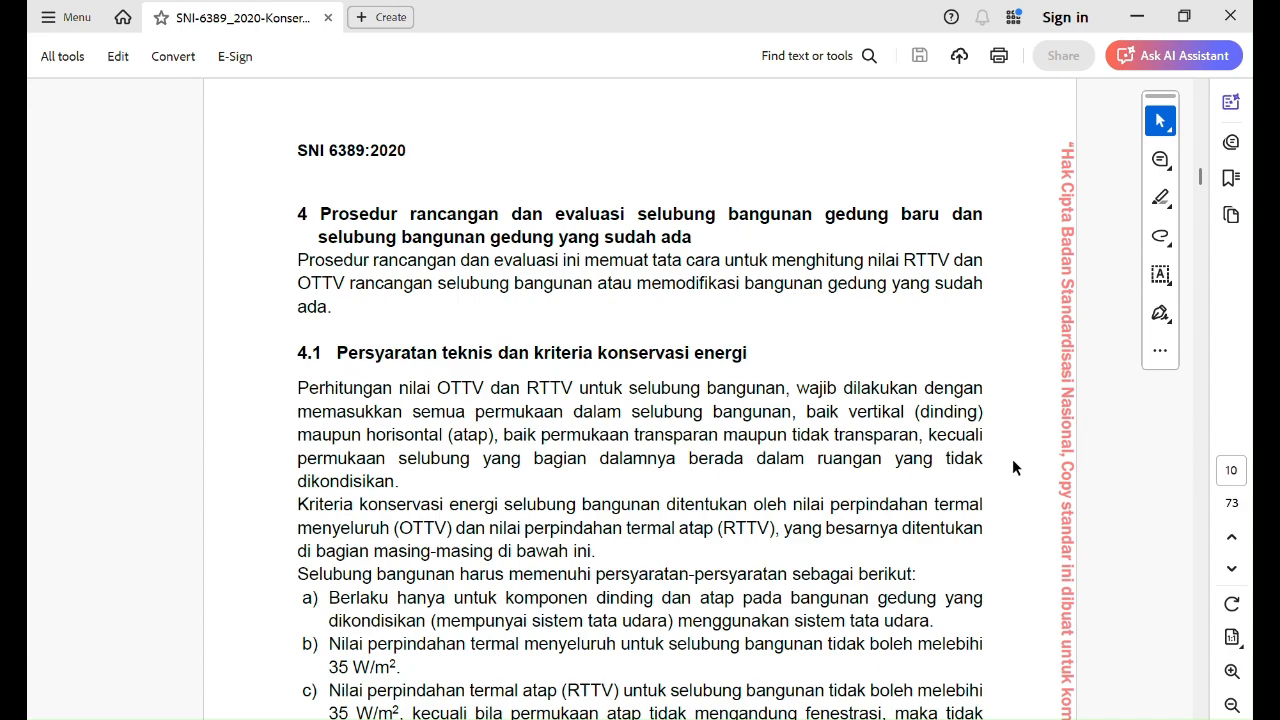
scroll(1009, 467, down, 8)
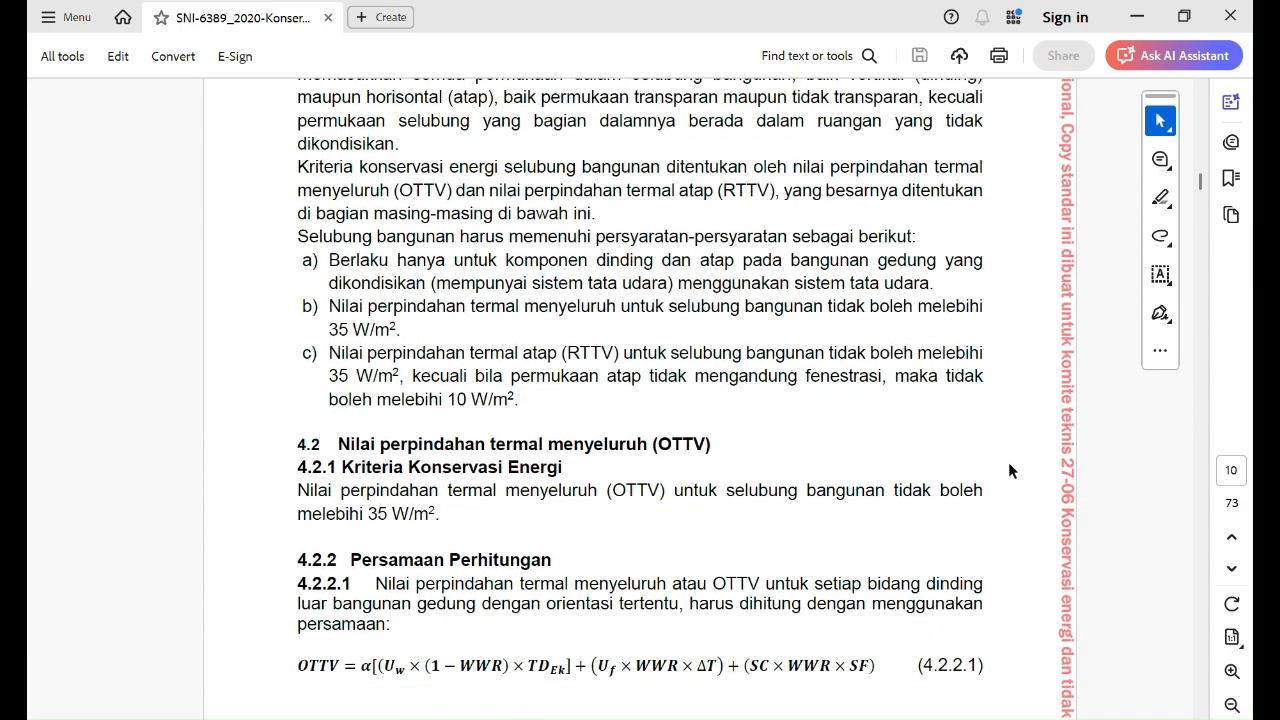
scroll(1029, 446, down, 2)
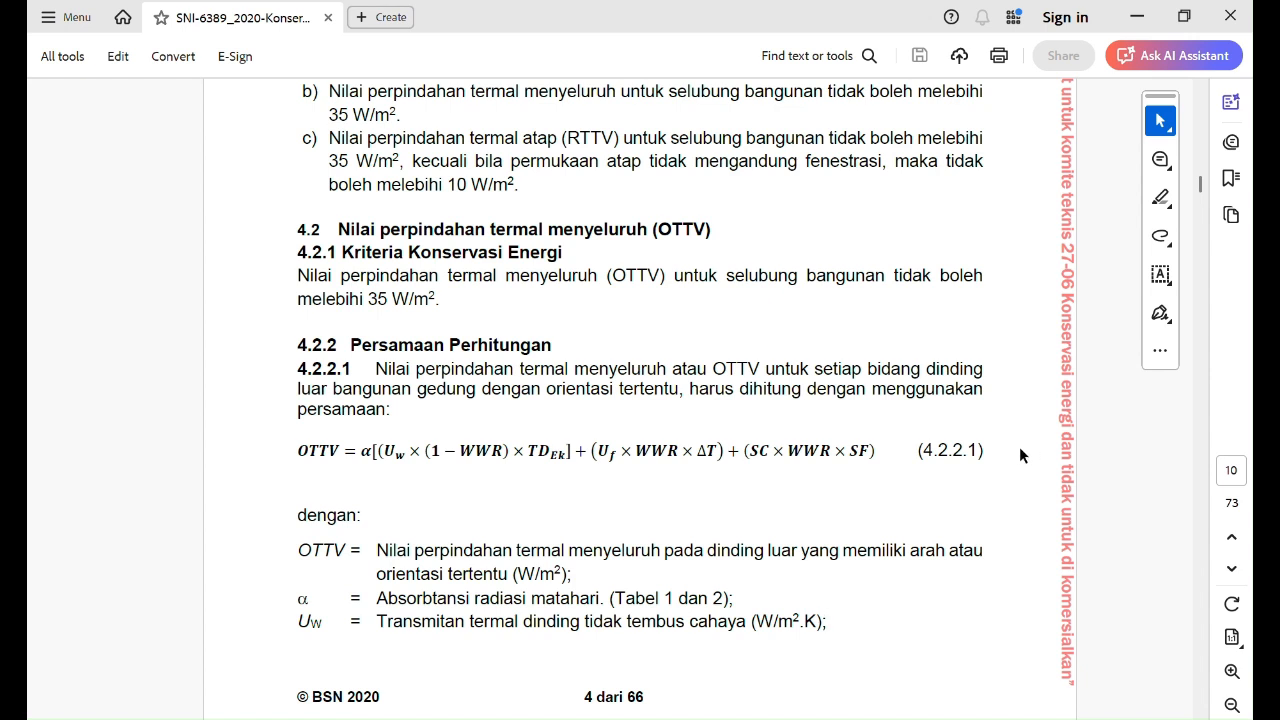
drag(297, 450, 878, 447)
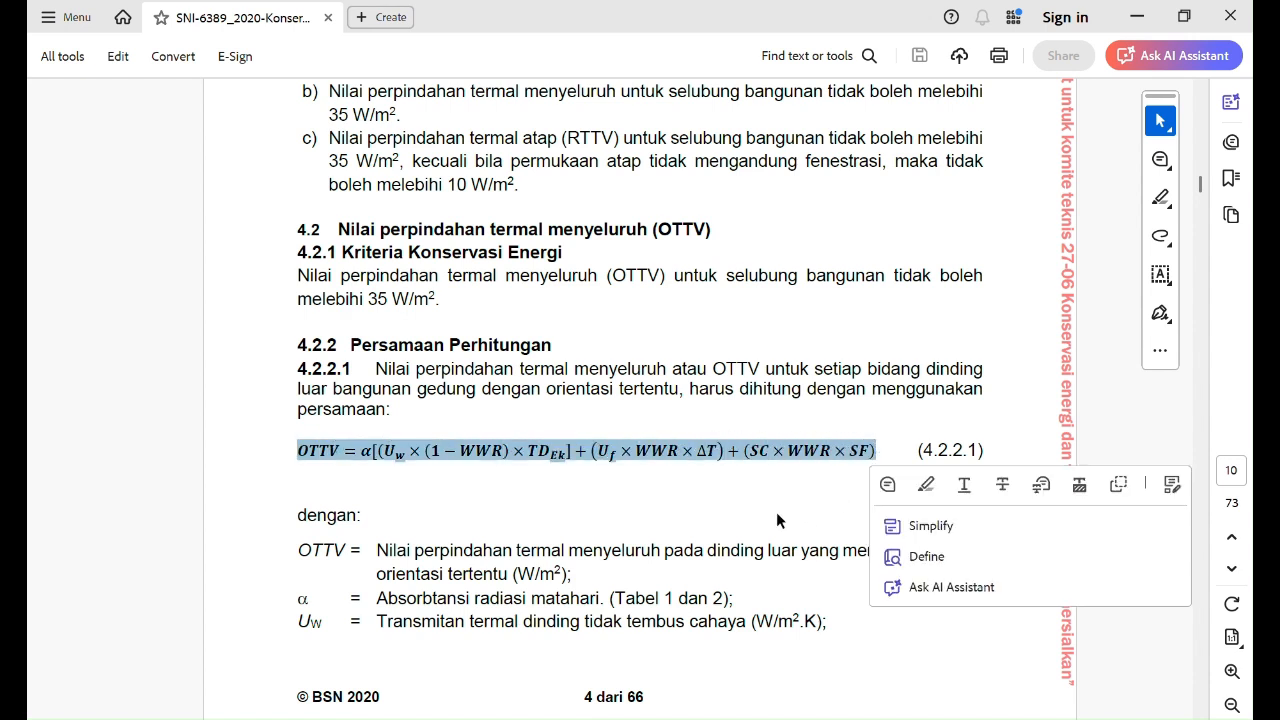
click(623, 516)
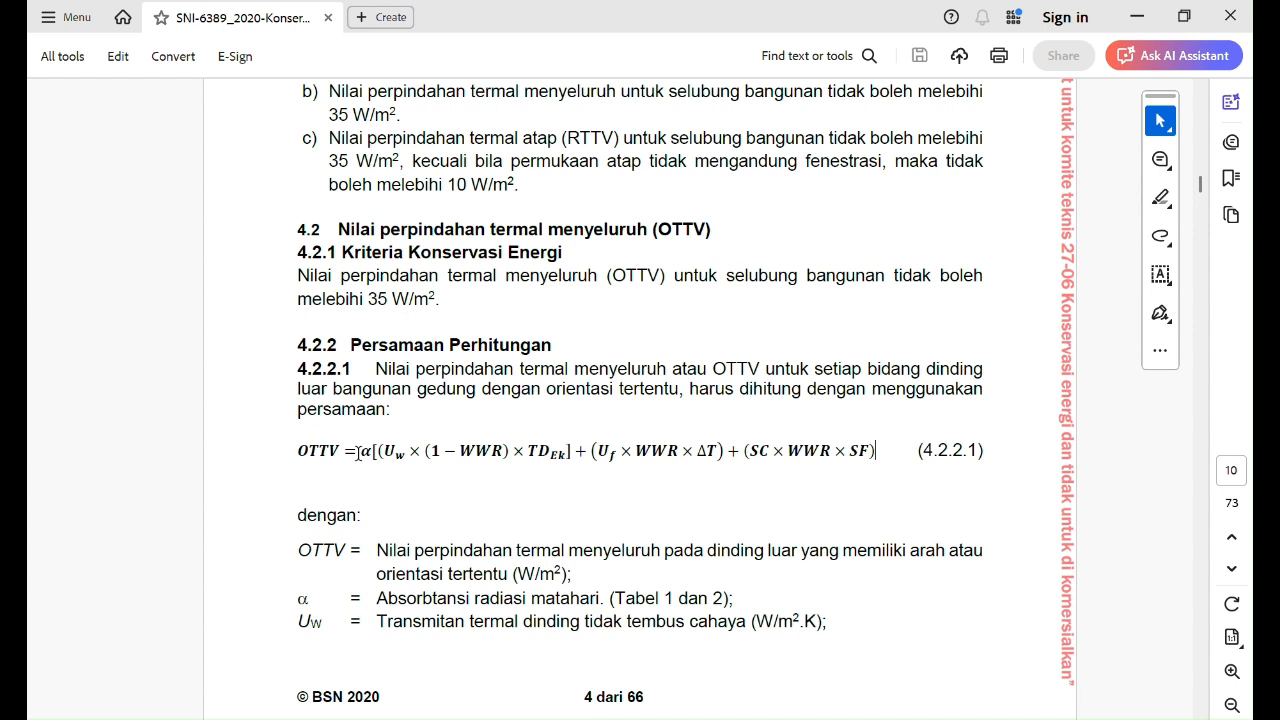
Step: Select the three terms of the OTTV equation one after another to examine the opaque wall, glazing conduction and solar radiation parts
drag(360, 452, 570, 452)
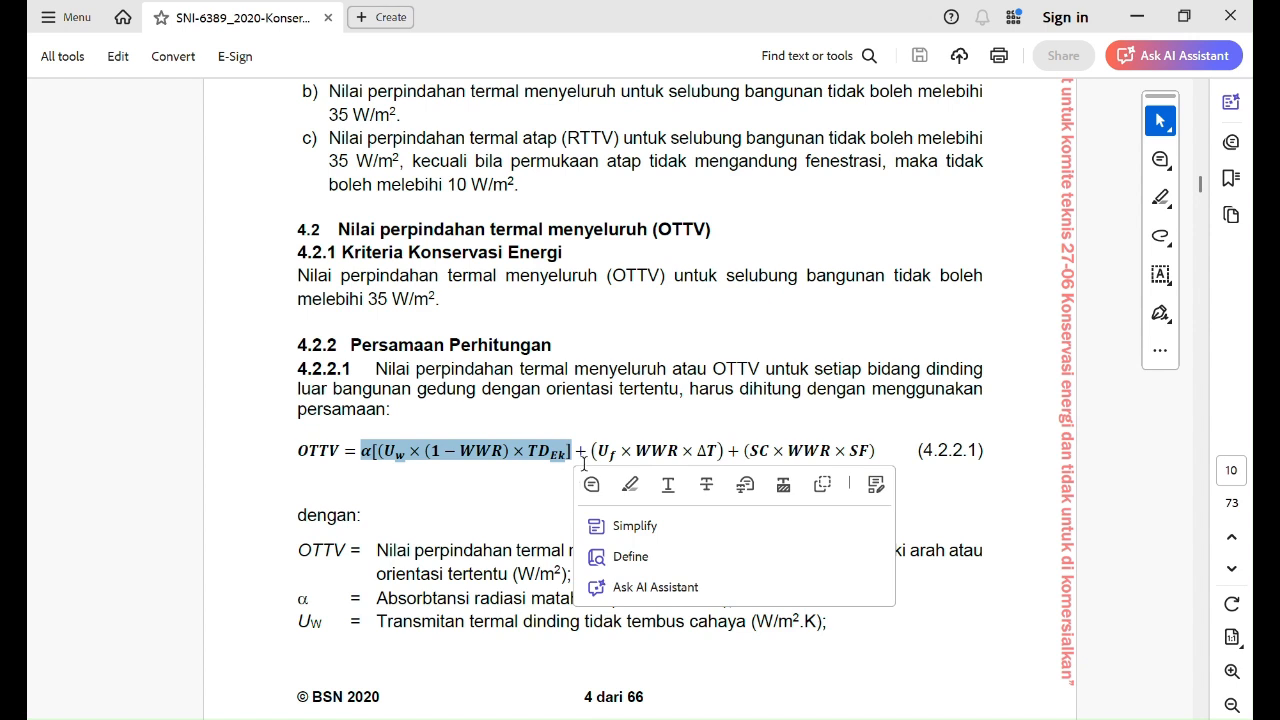
drag(591, 451, 722, 457)
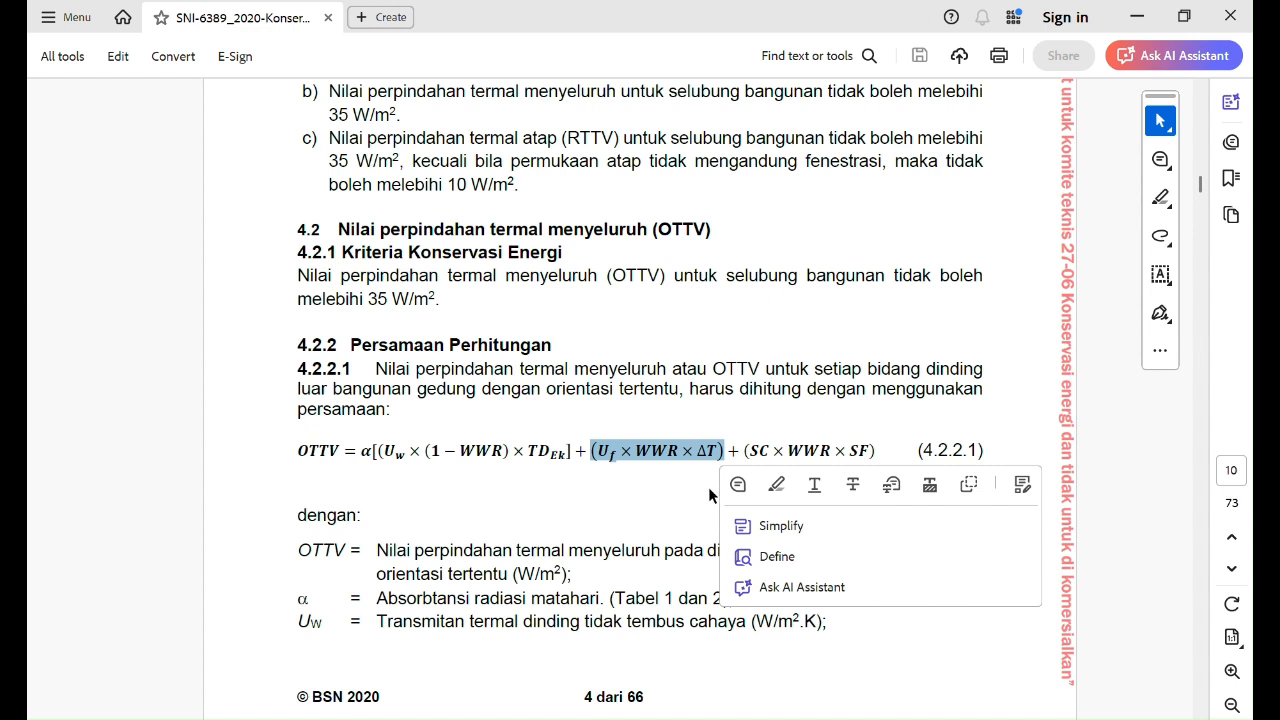
drag(744, 450, 876, 452)
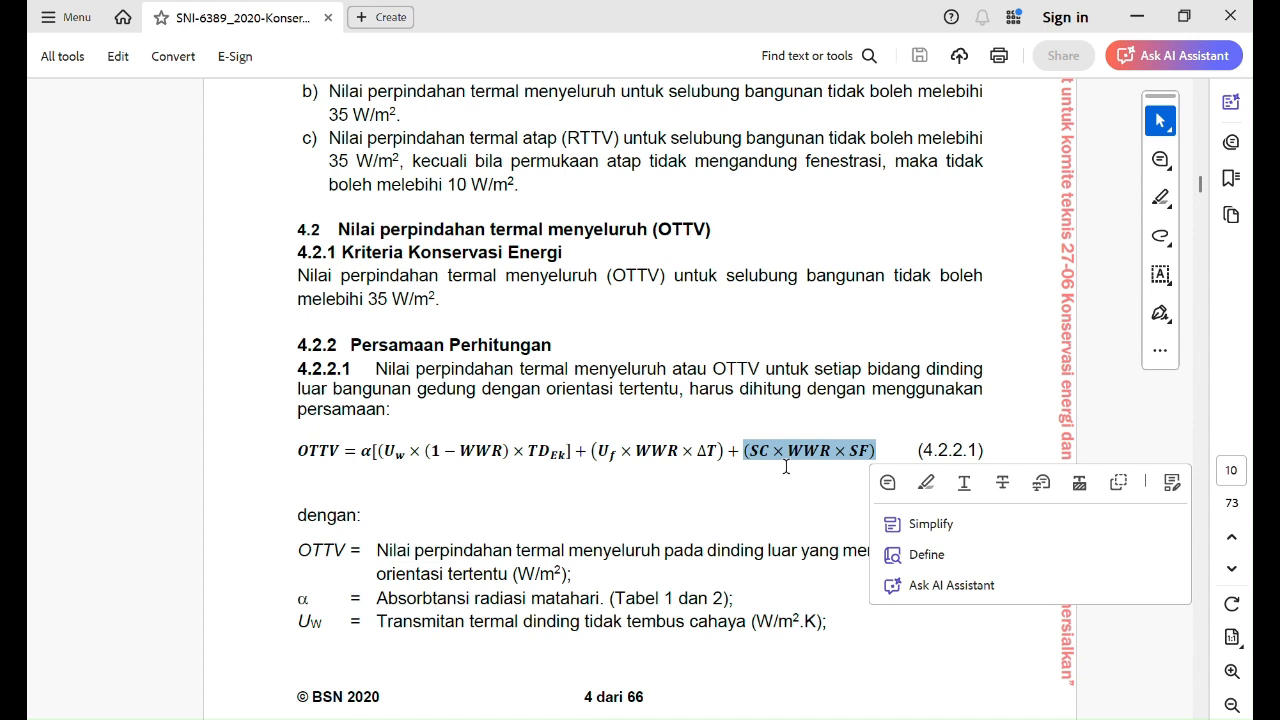
click(478, 463)
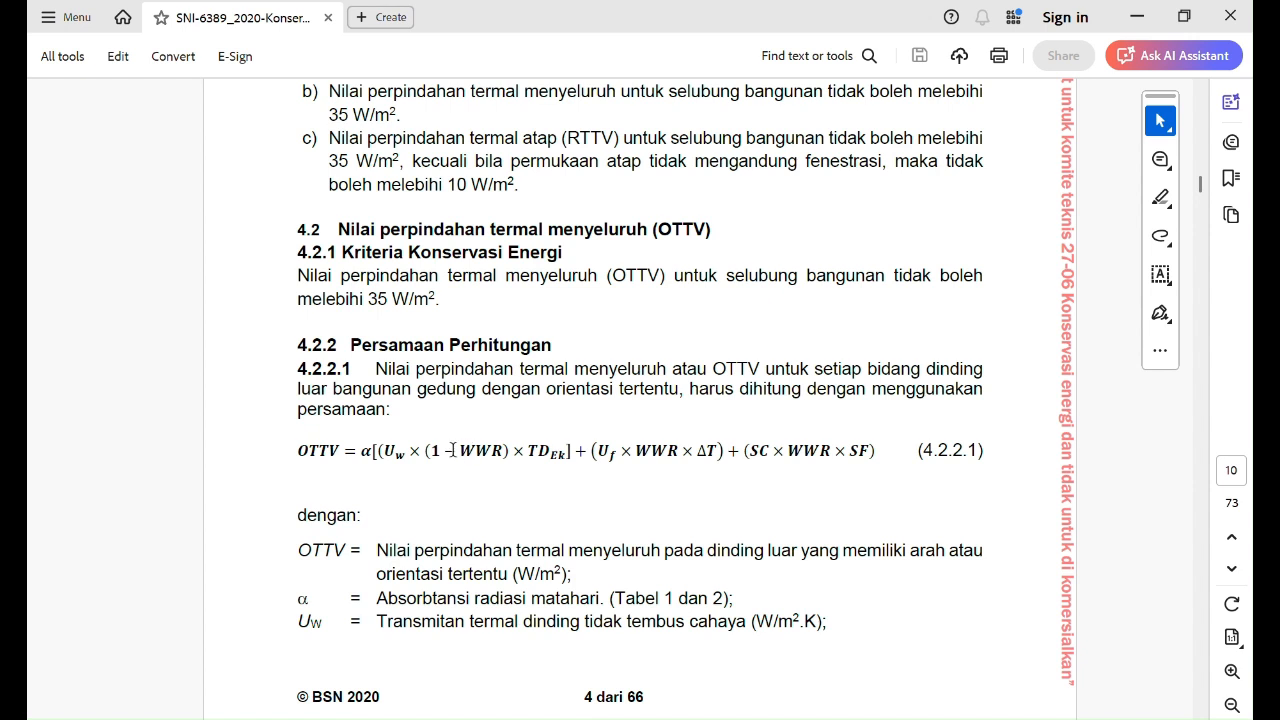
Step: Examine the variables α, Uw, WWR and TDEk in the first term of the OTTV equation by selecting them
click(381, 450)
click(362, 451)
drag(366, 453, 372, 452)
click(363, 449)
drag(363, 451, 374, 451)
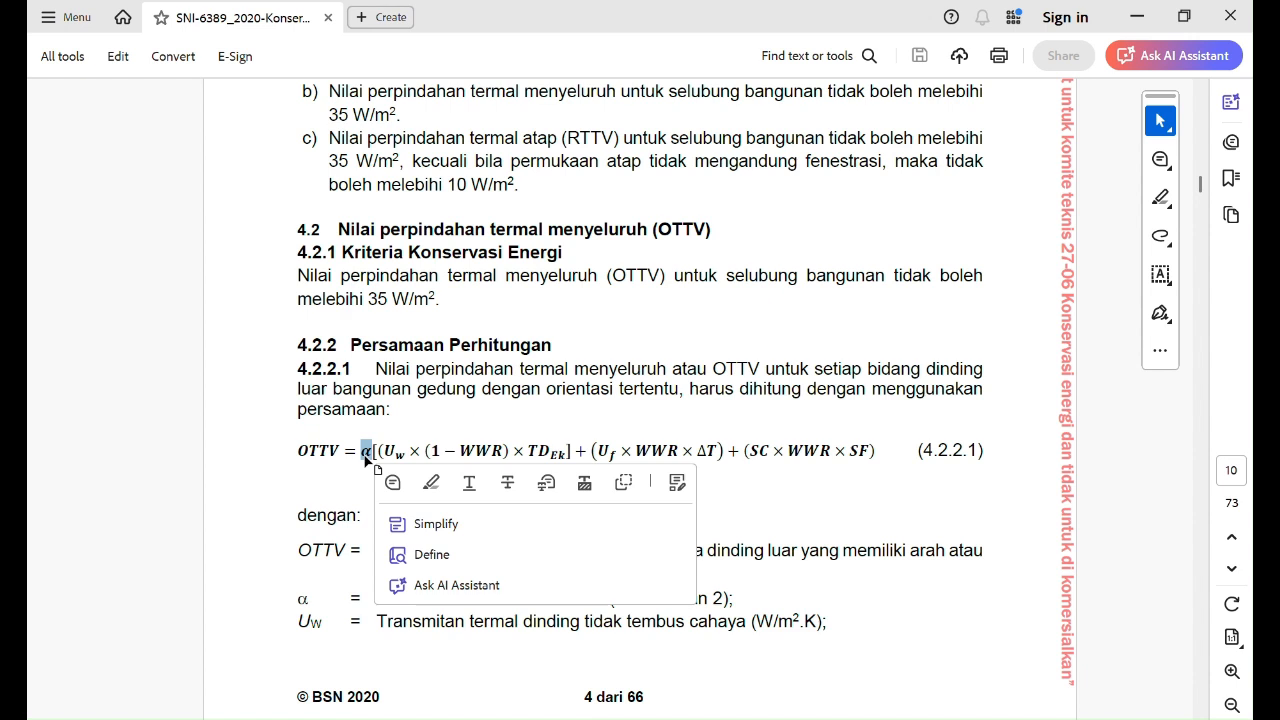
drag(384, 451, 406, 451)
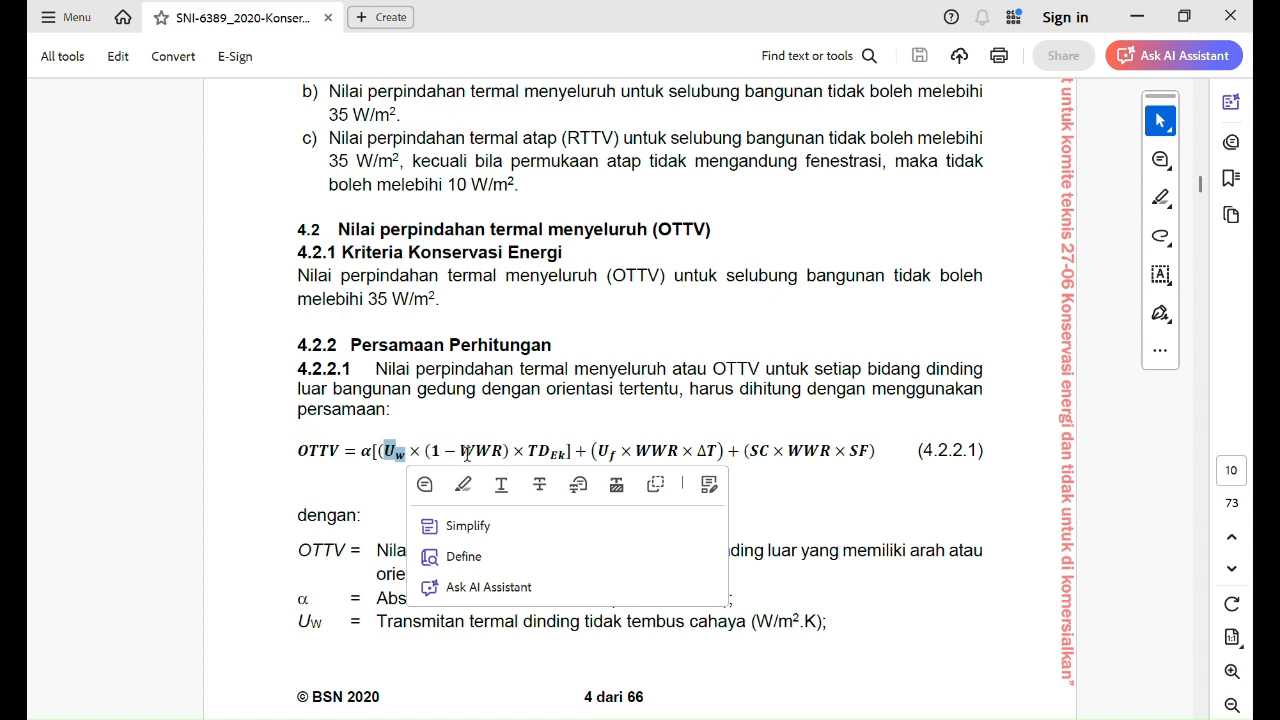
drag(462, 451, 503, 451)
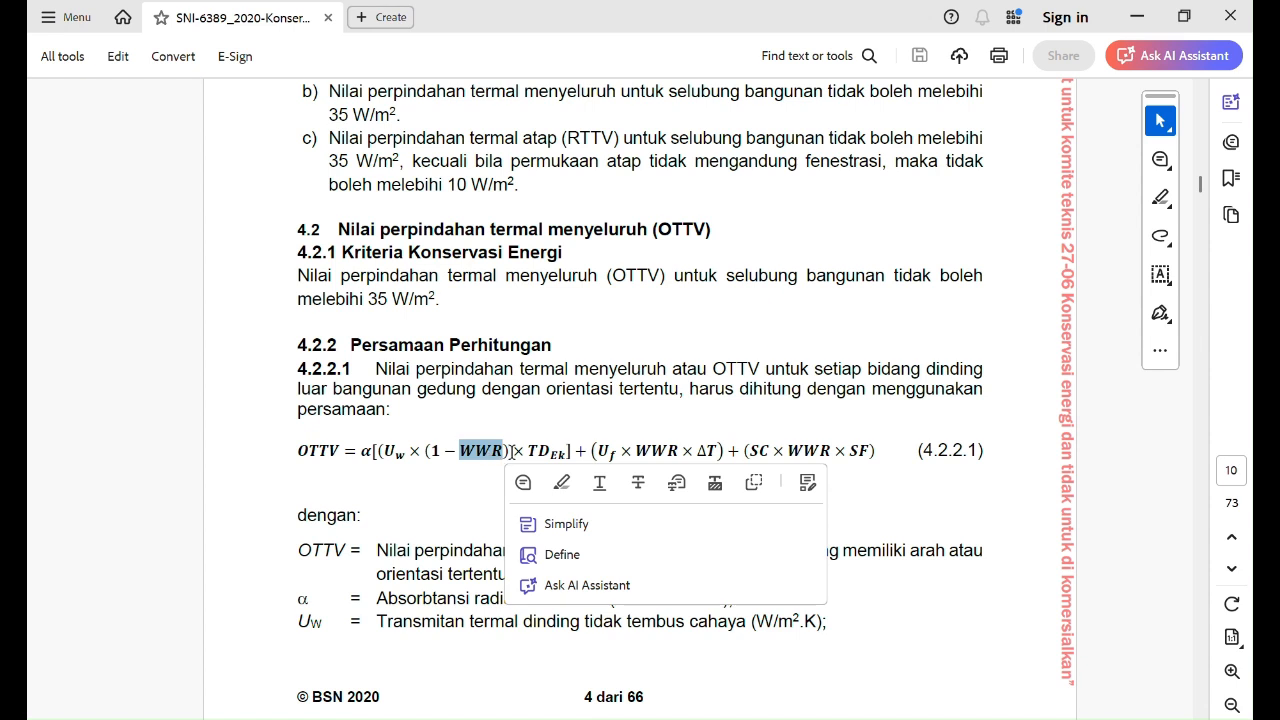
click(533, 450)
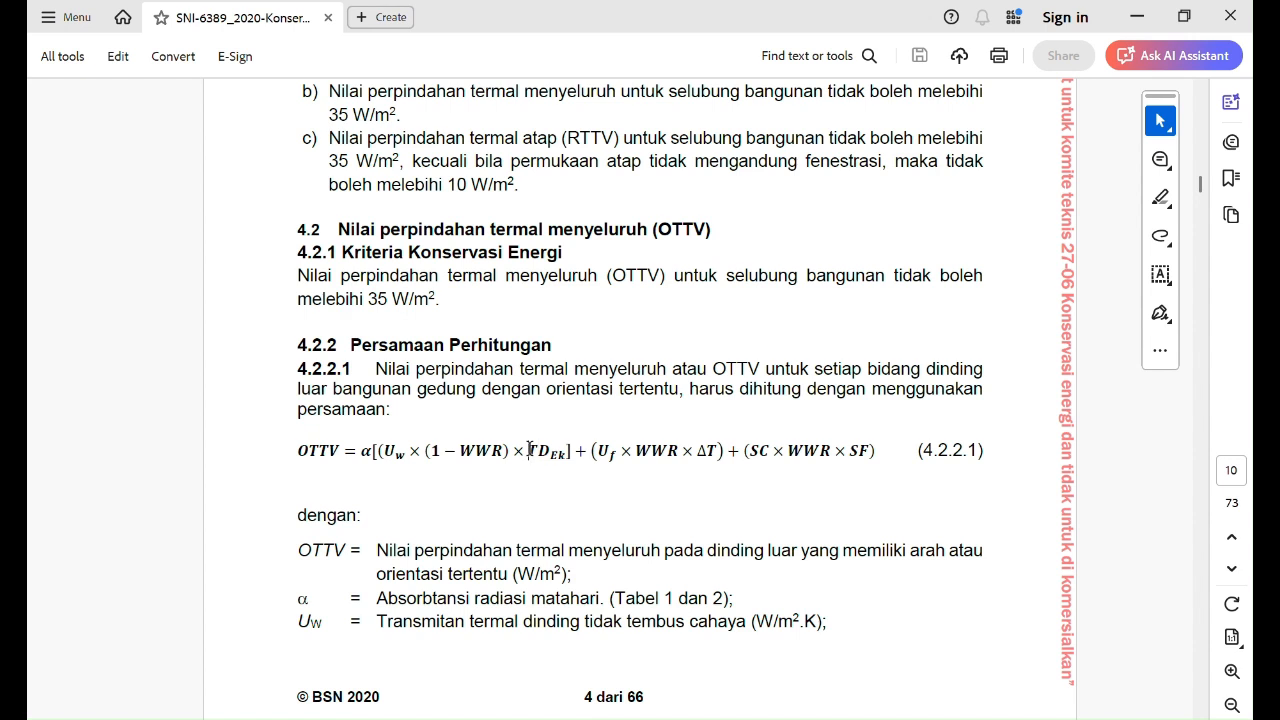
drag(528, 450, 722, 452)
click(562, 452)
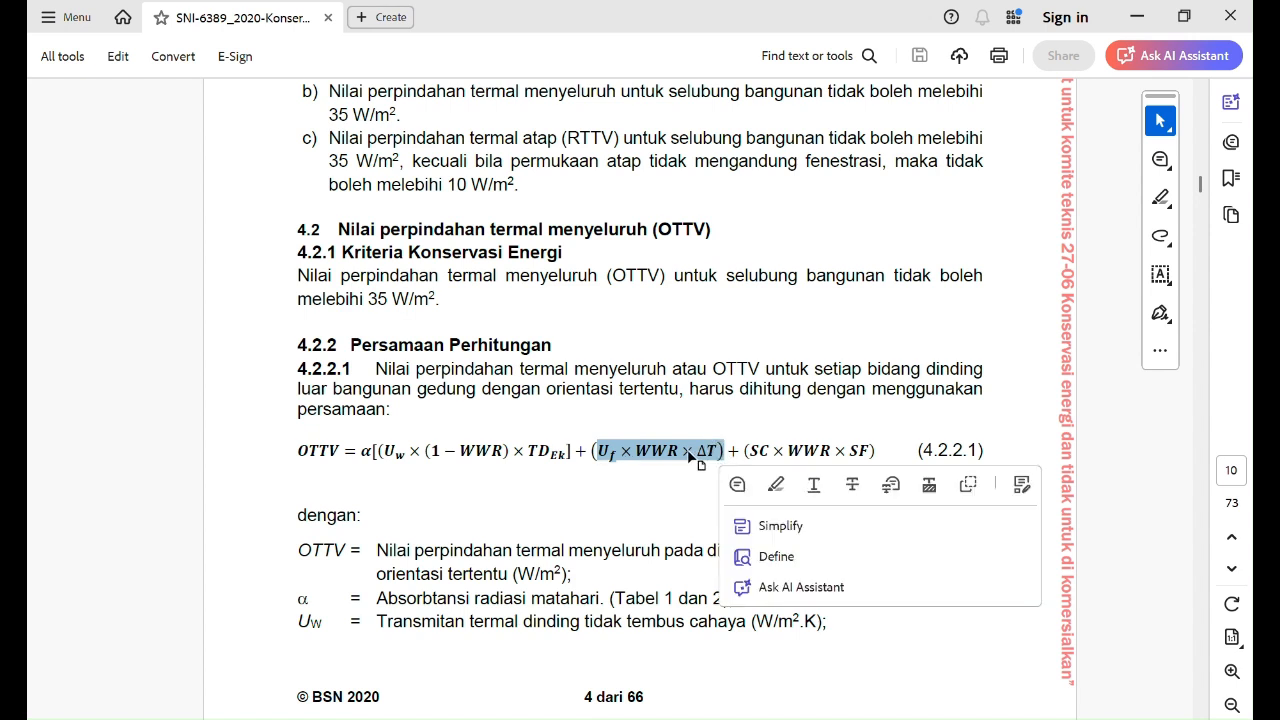
Step: Examine the second term of the OTTV equation by selecting its variables Uf and ΔT
click(684, 456)
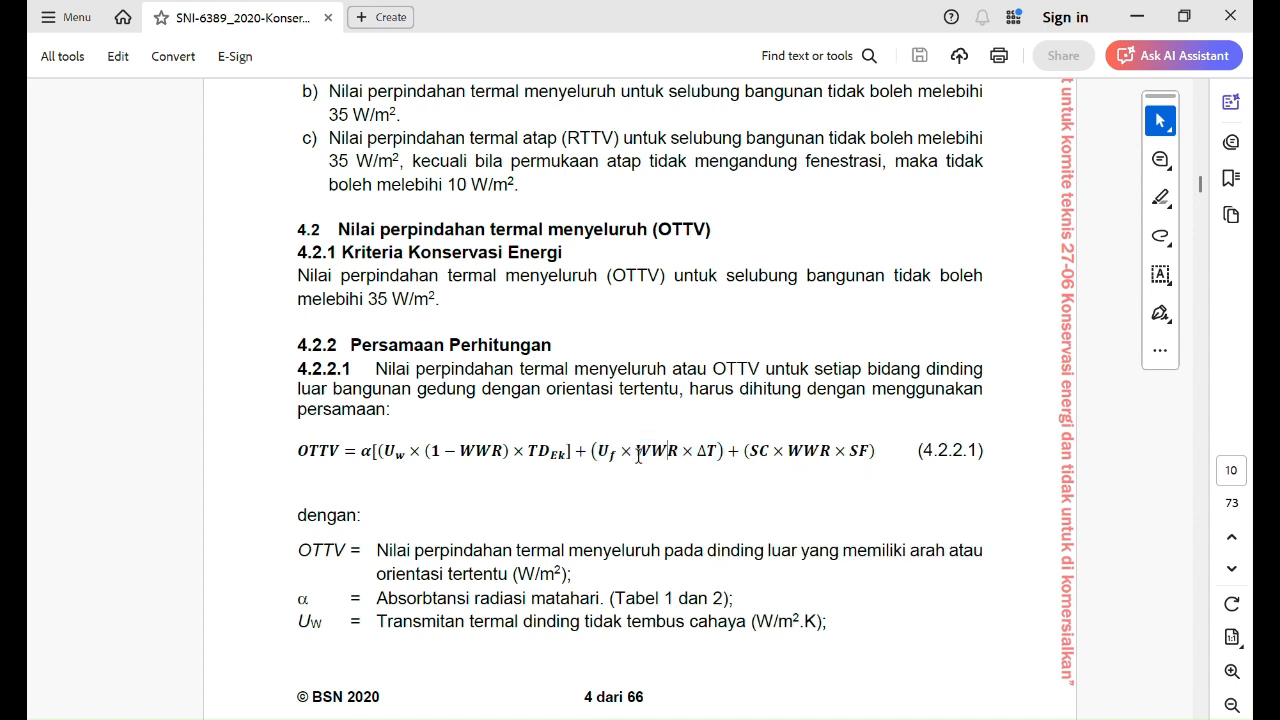
drag(597, 455, 620, 456)
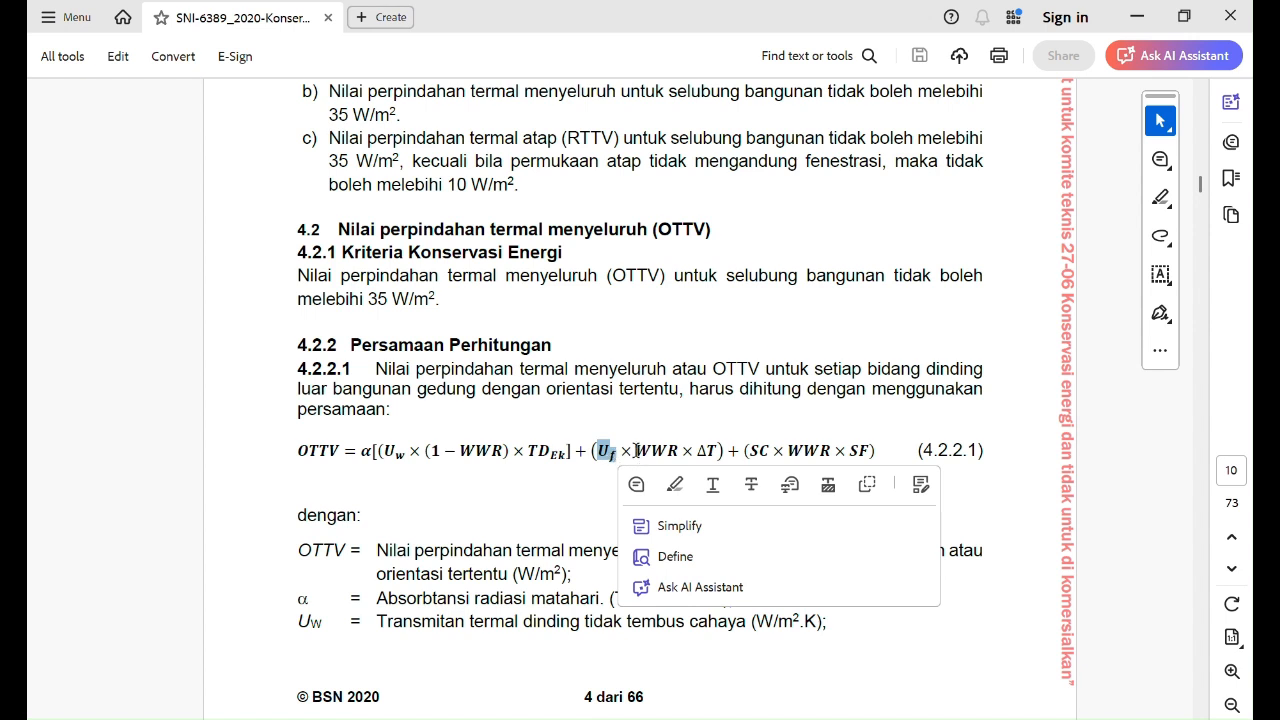
click(636, 451)
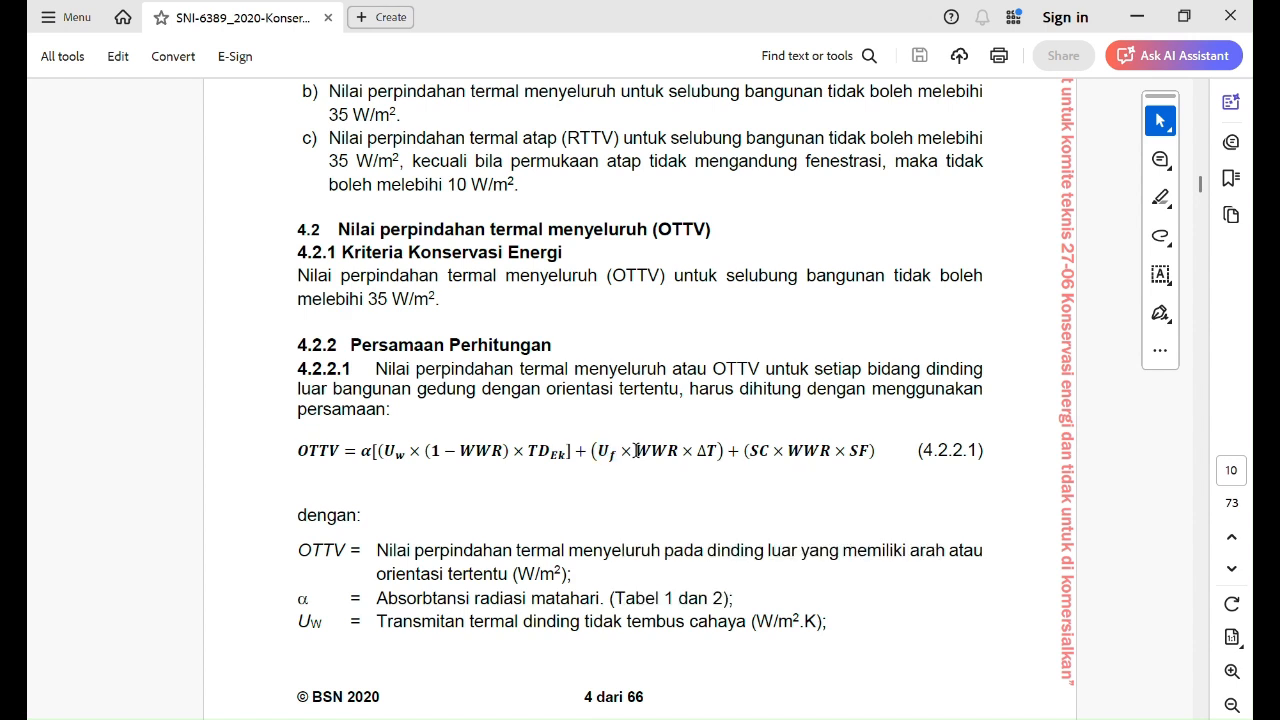
drag(636, 451, 710, 451)
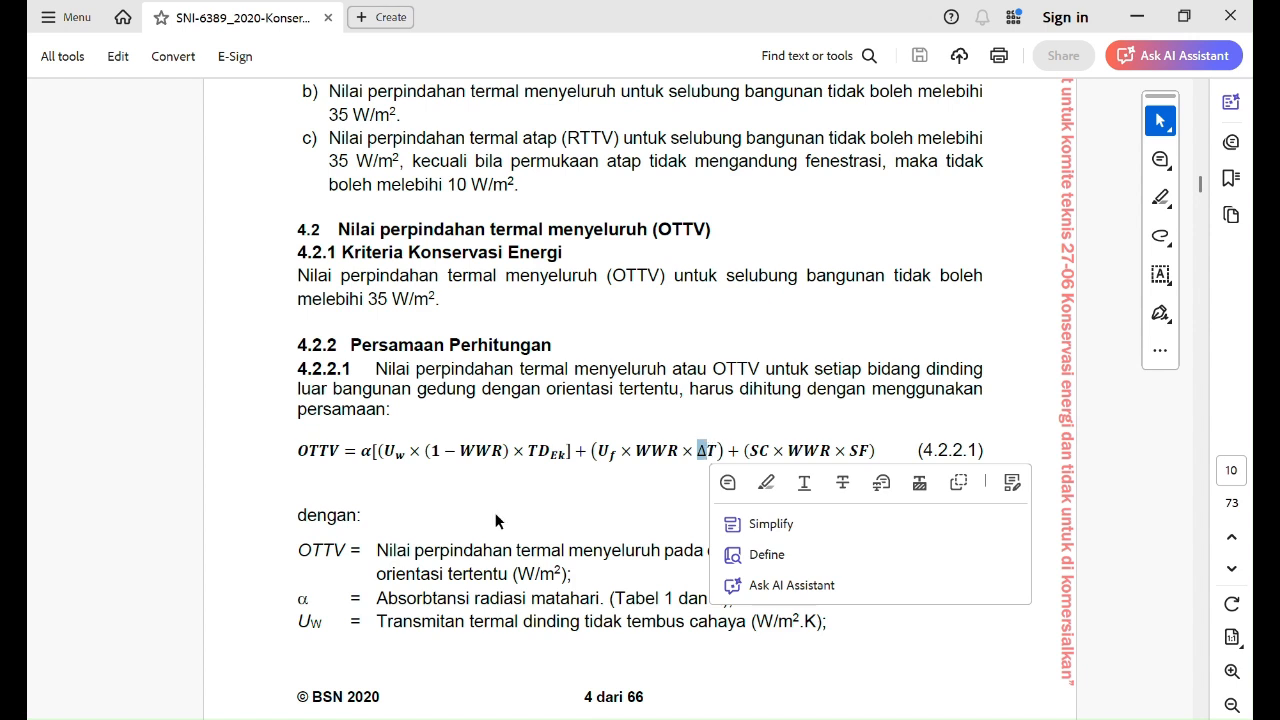
Step: Select the third term of the OTTV equation and examine its variables SC and SF
drag(752, 451, 870, 452)
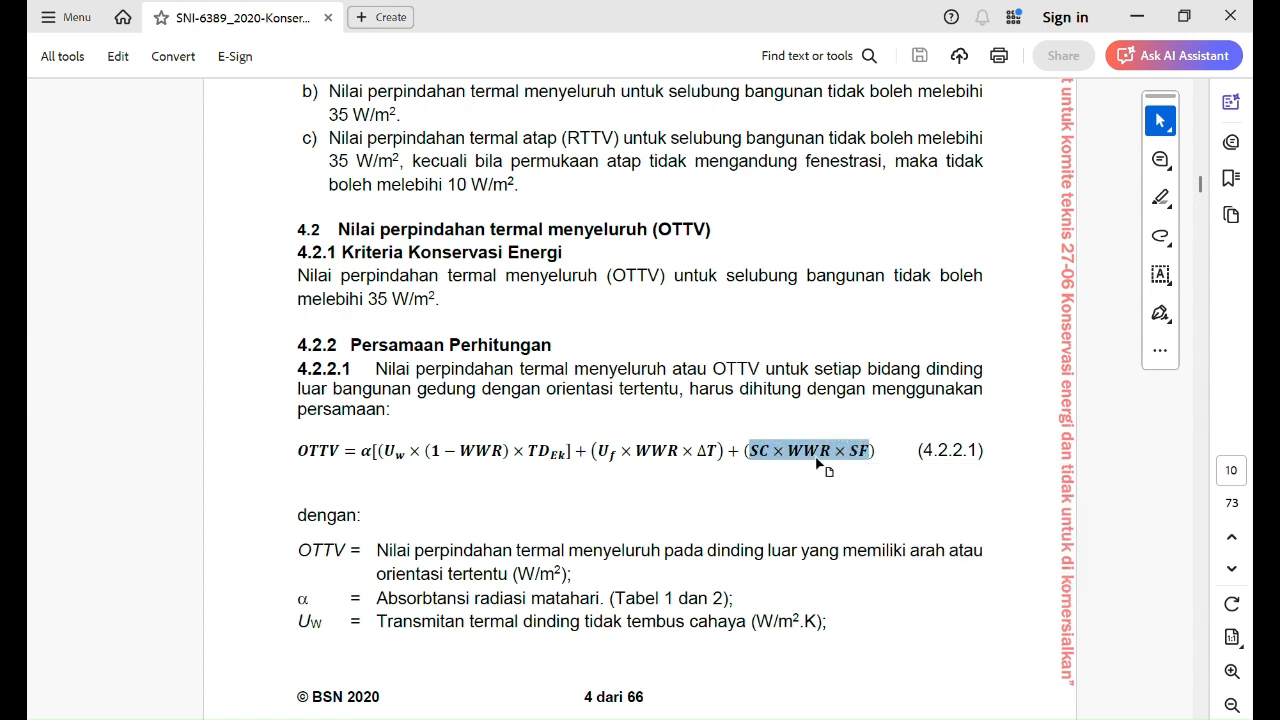
click(826, 466)
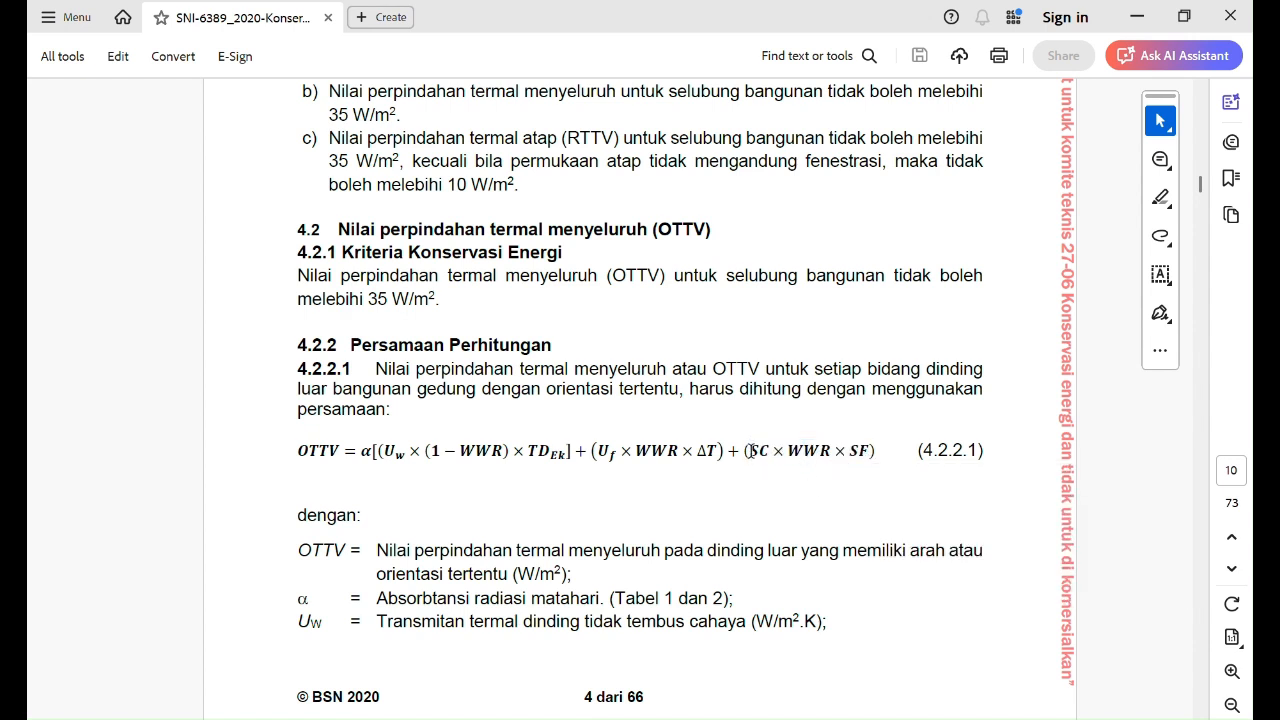
drag(750, 452, 769, 451)
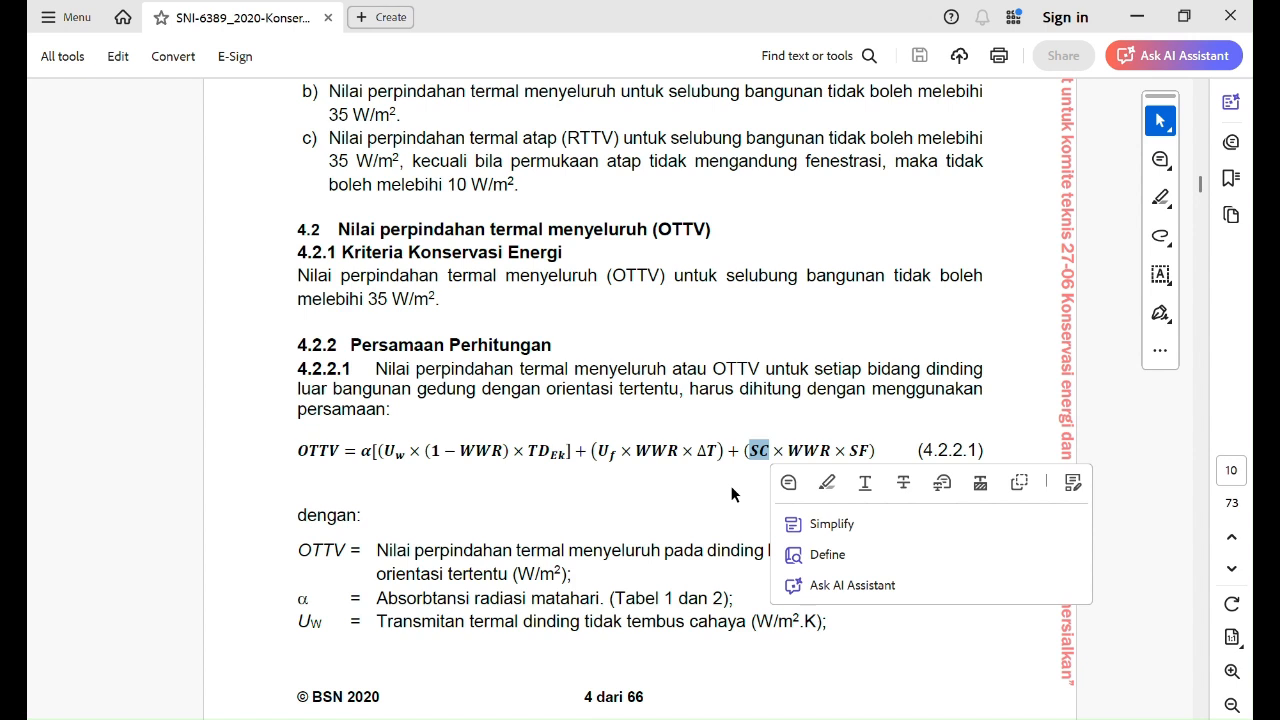
drag(788, 451, 872, 453)
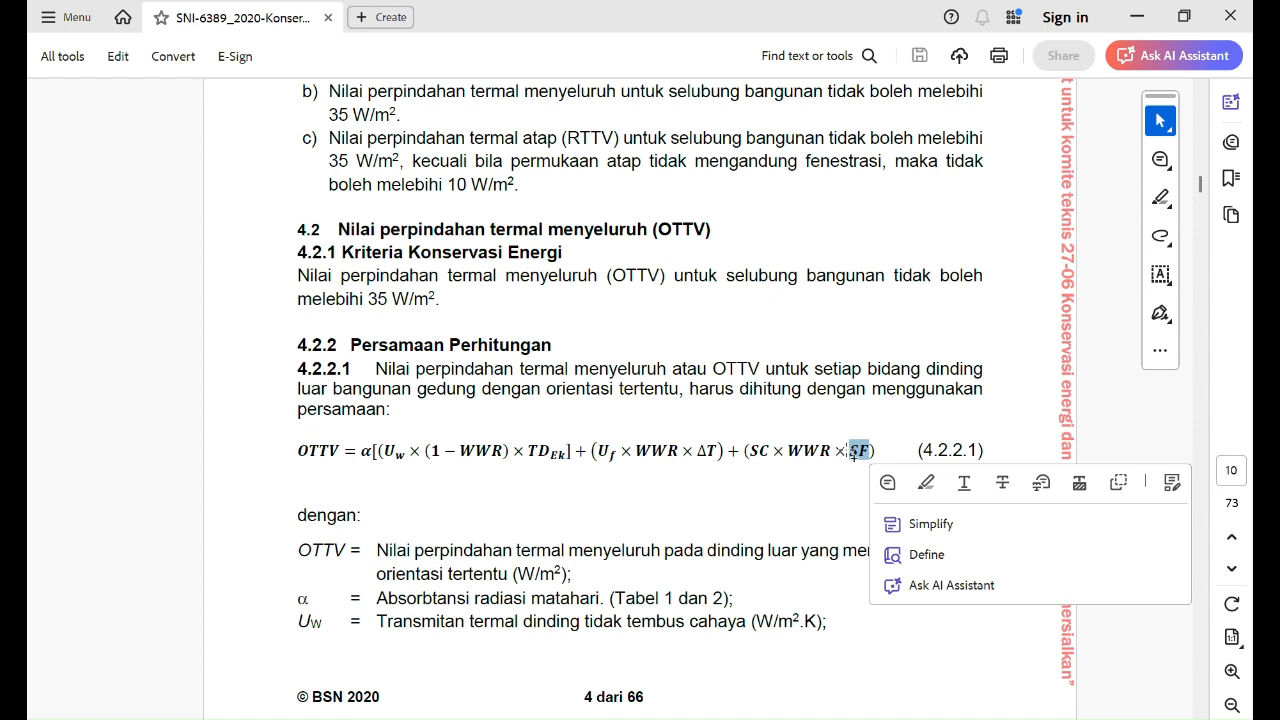
click(771, 478)
drag(850, 452, 871, 452)
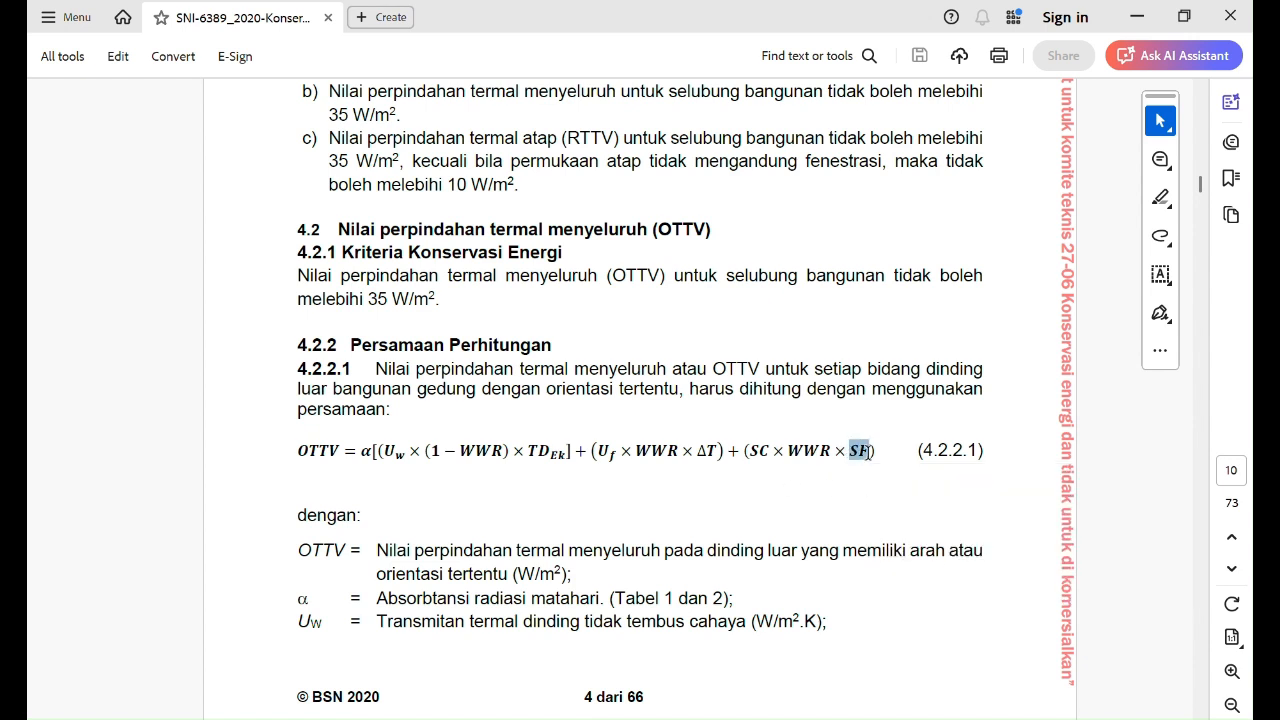
click(837, 481)
Step: Switch to ECOTECT and examine the shaded house model's walls, windows and roof from all sides
key(alt+Tab)
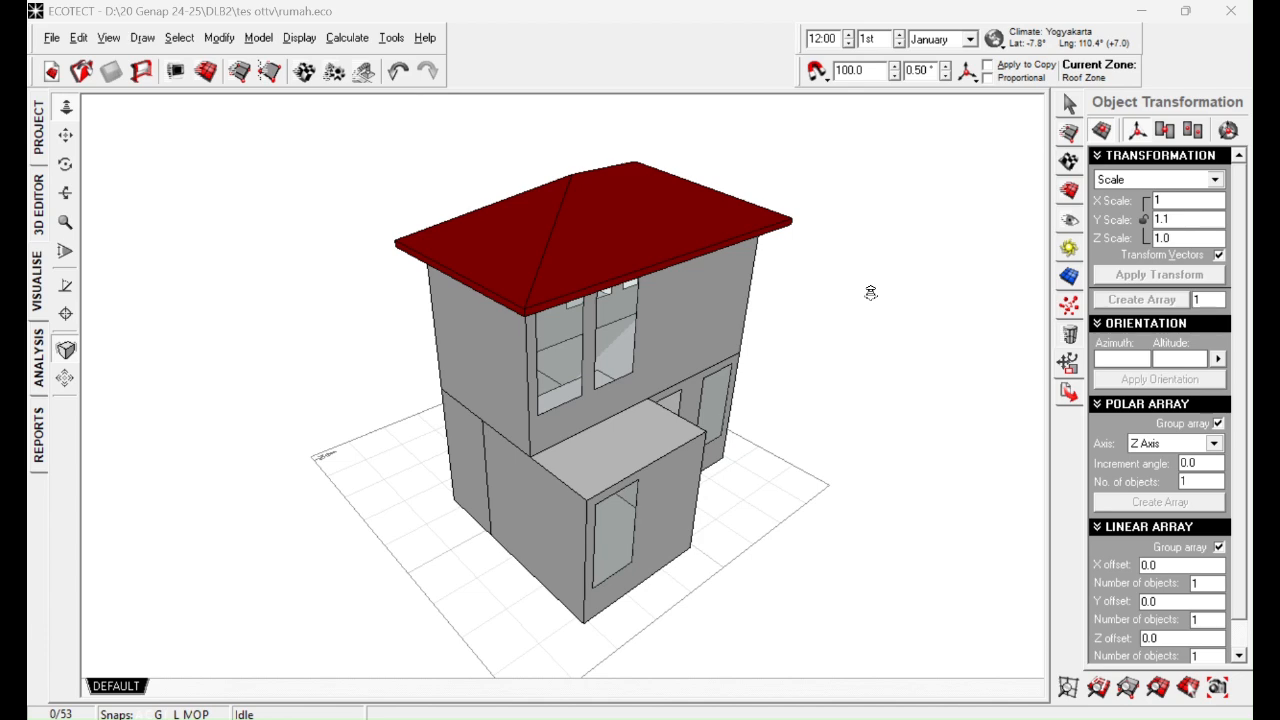
right_drag(820, 540, 376, 421)
right_drag(619, 303, 318, 388)
right_drag(683, 343, 363, 359)
right_drag(654, 401, 331, 354)
right_drag(569, 323, 714, 334)
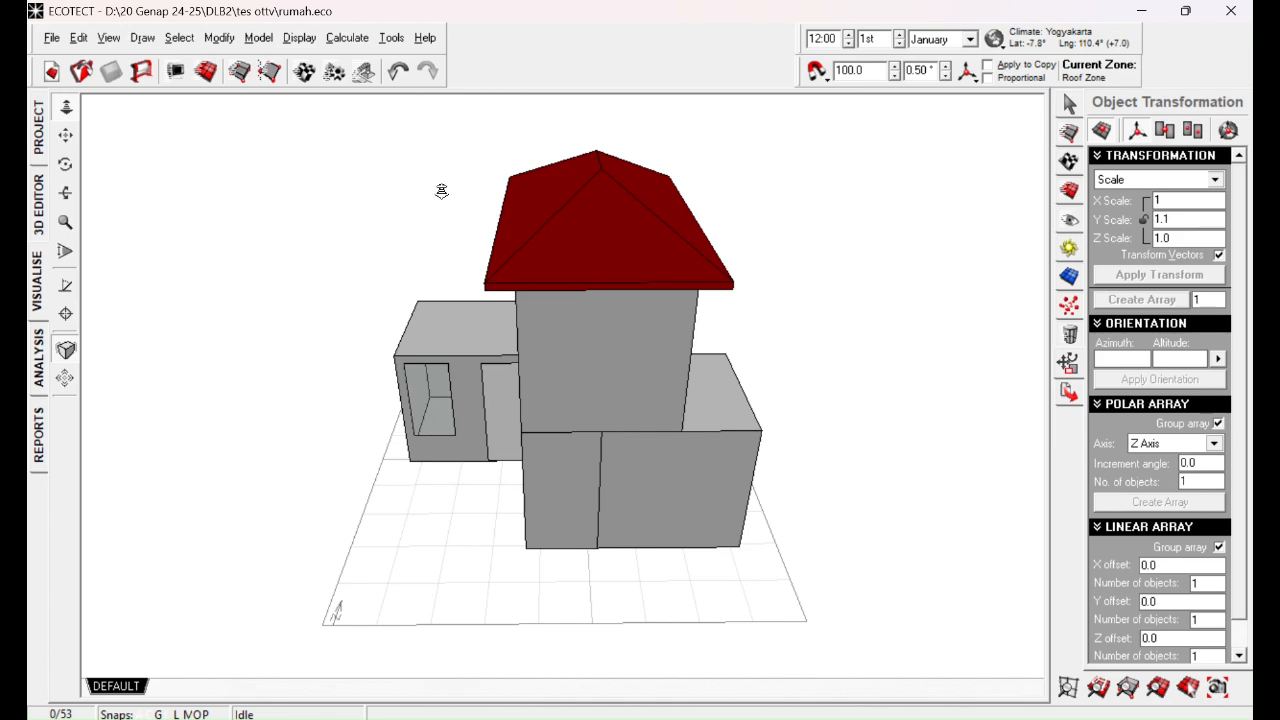
right_drag(954, 493, 465, 428)
right_drag(317, 394, 920, 434)
right_drag(563, 489, 403, 426)
right_drag(645, 398, 594, 404)
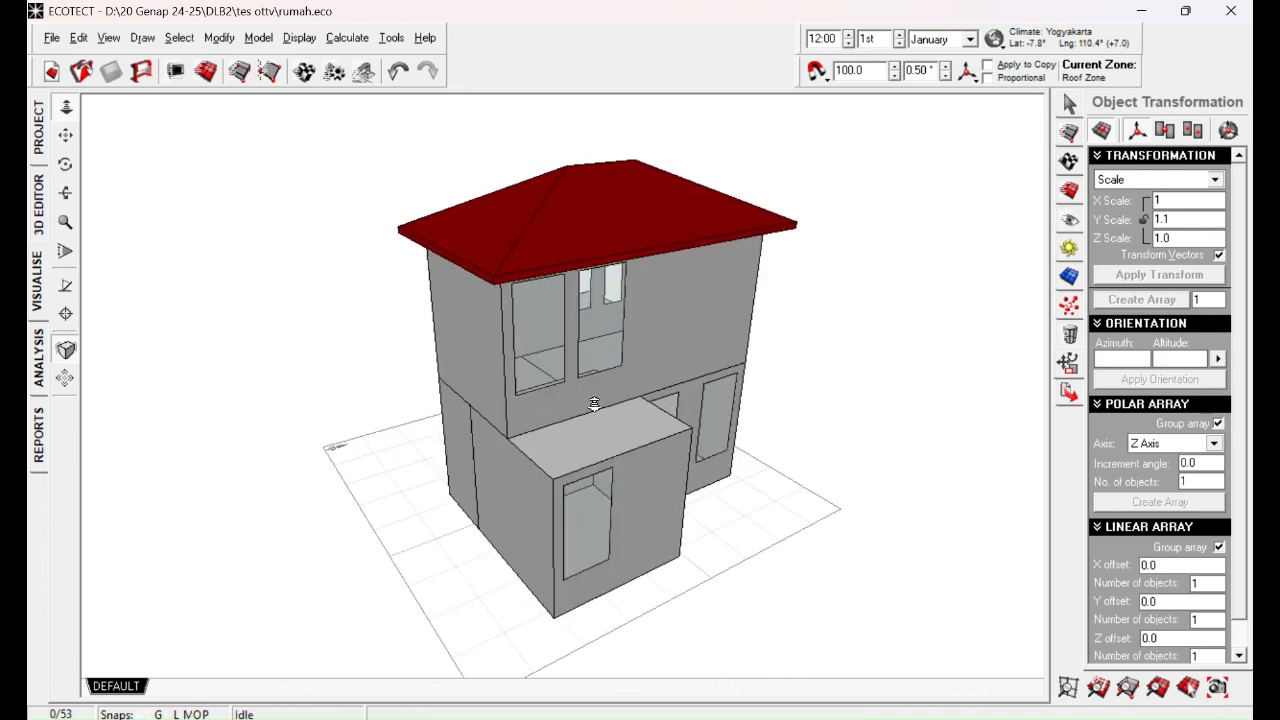
right_drag(490, 425, 486, 455)
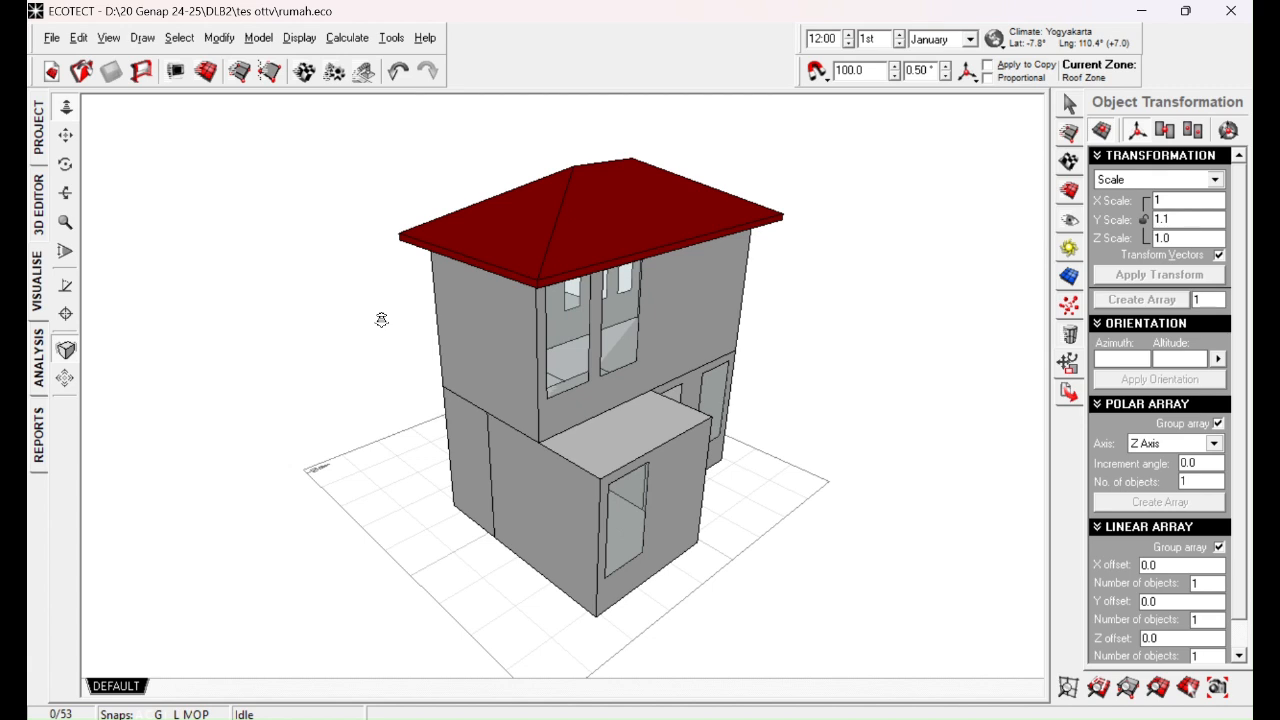
Step: Show the house model in the 3D Editor and examine the wireframe of its zones, windows and roof from several angles
click(41, 205)
middle_drag(398, 408, 588, 536)
middle_drag(351, 509, 540, 523)
middle_drag(475, 473, 529, 451)
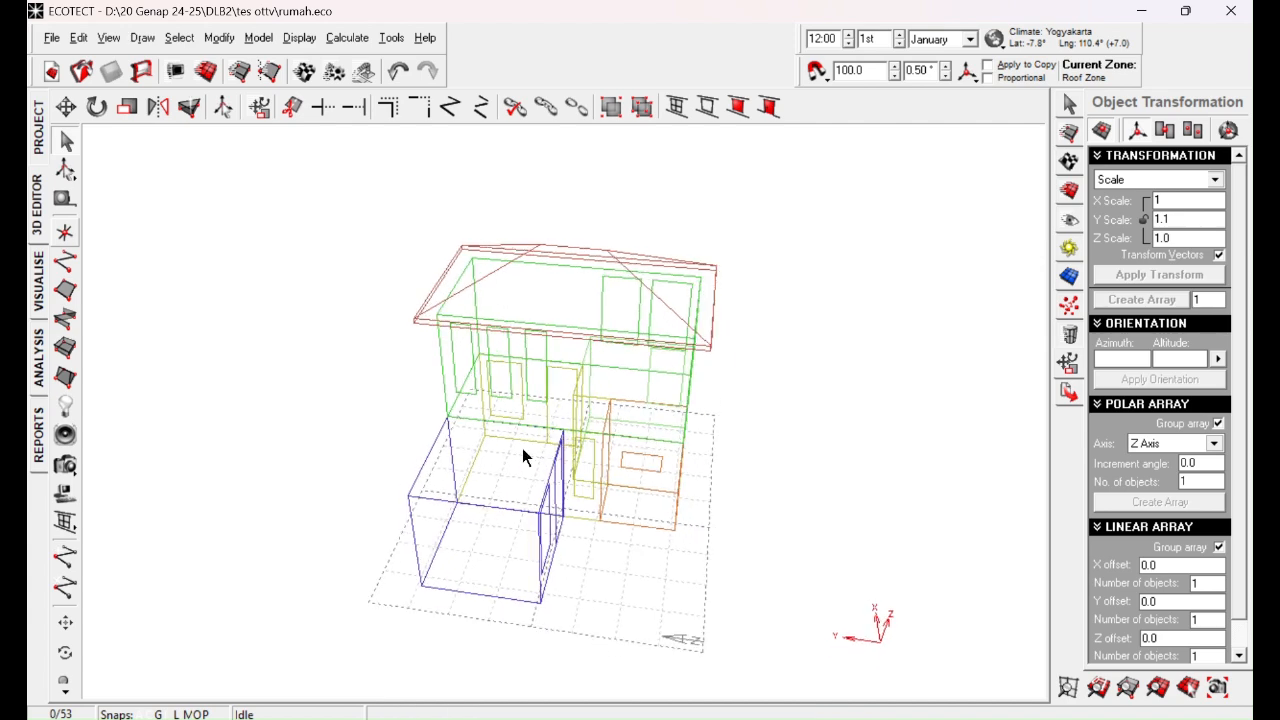
middle_drag(623, 487, 551, 486)
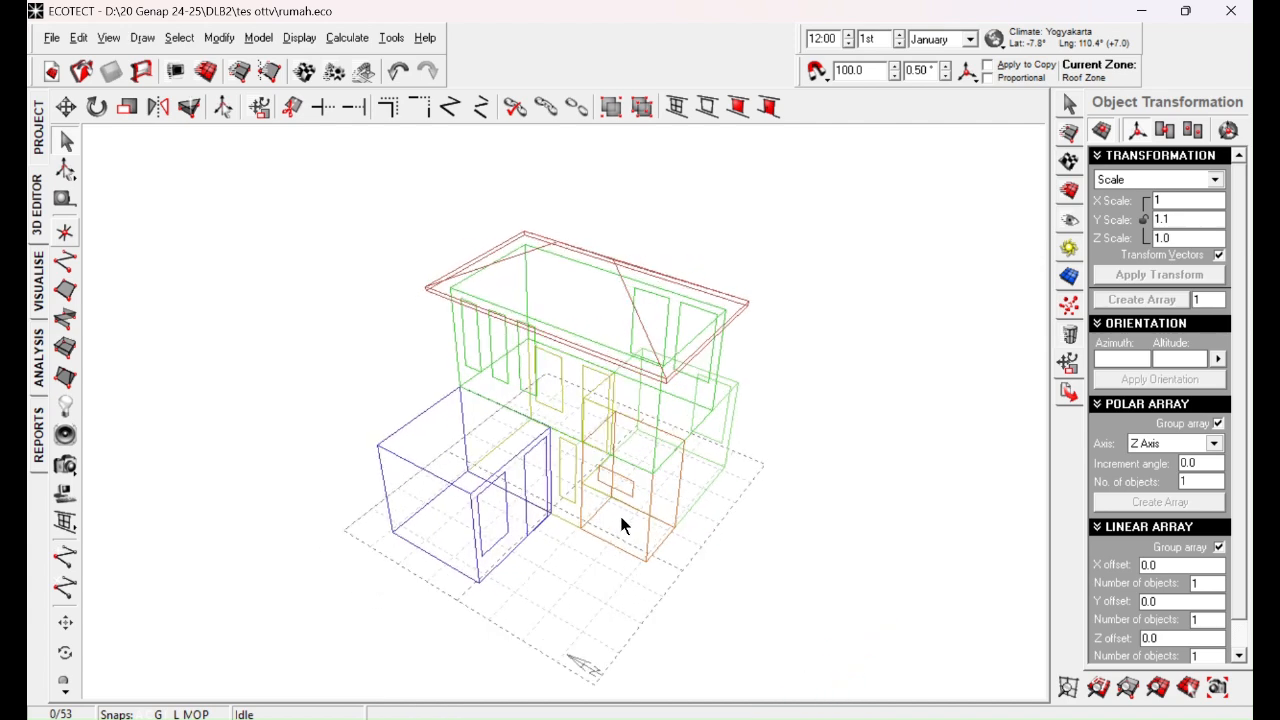
middle_drag(603, 329, 603, 359)
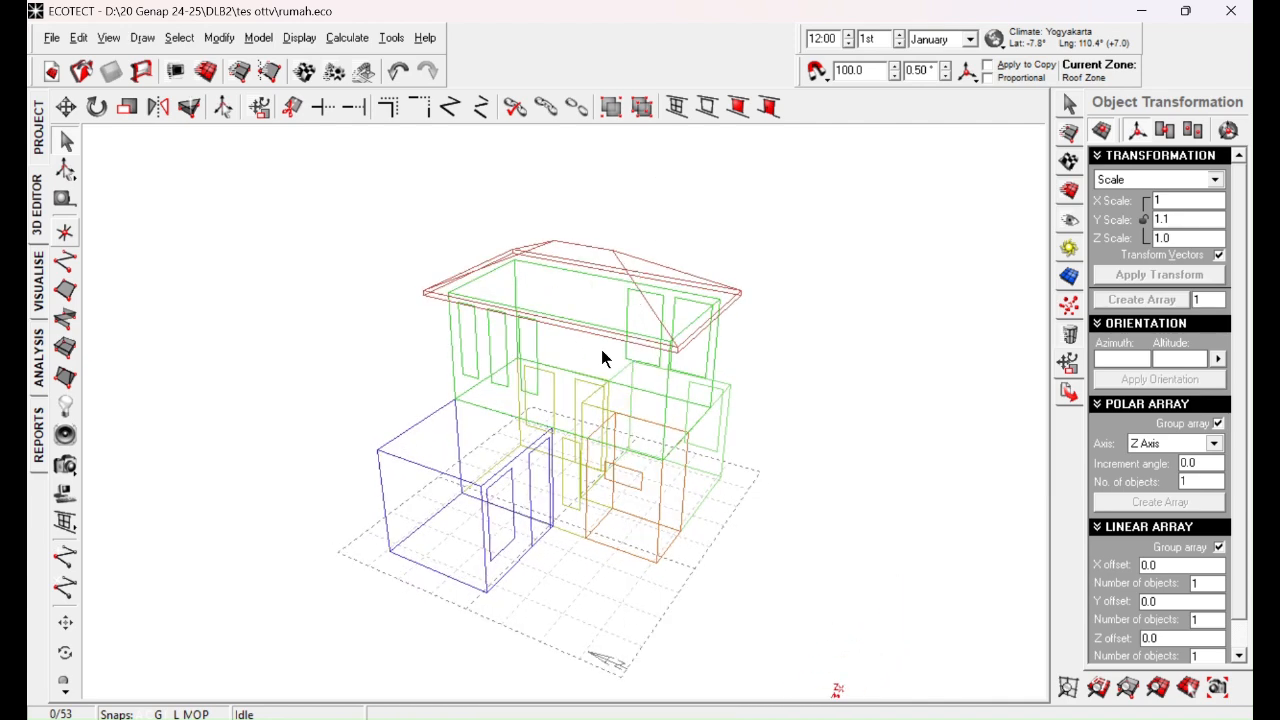
click(637, 263)
click(795, 268)
click(722, 373)
click(743, 371)
middle_drag(743, 371, 700, 345)
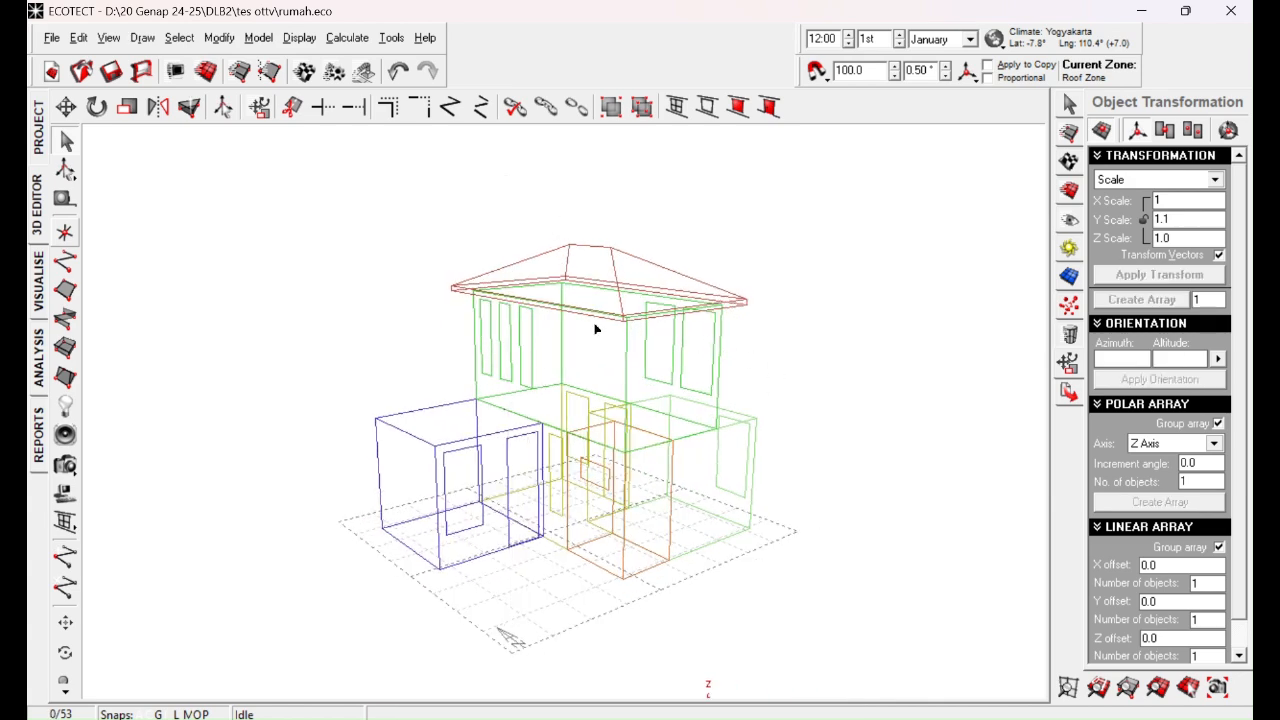
middle_drag(514, 423, 600, 480)
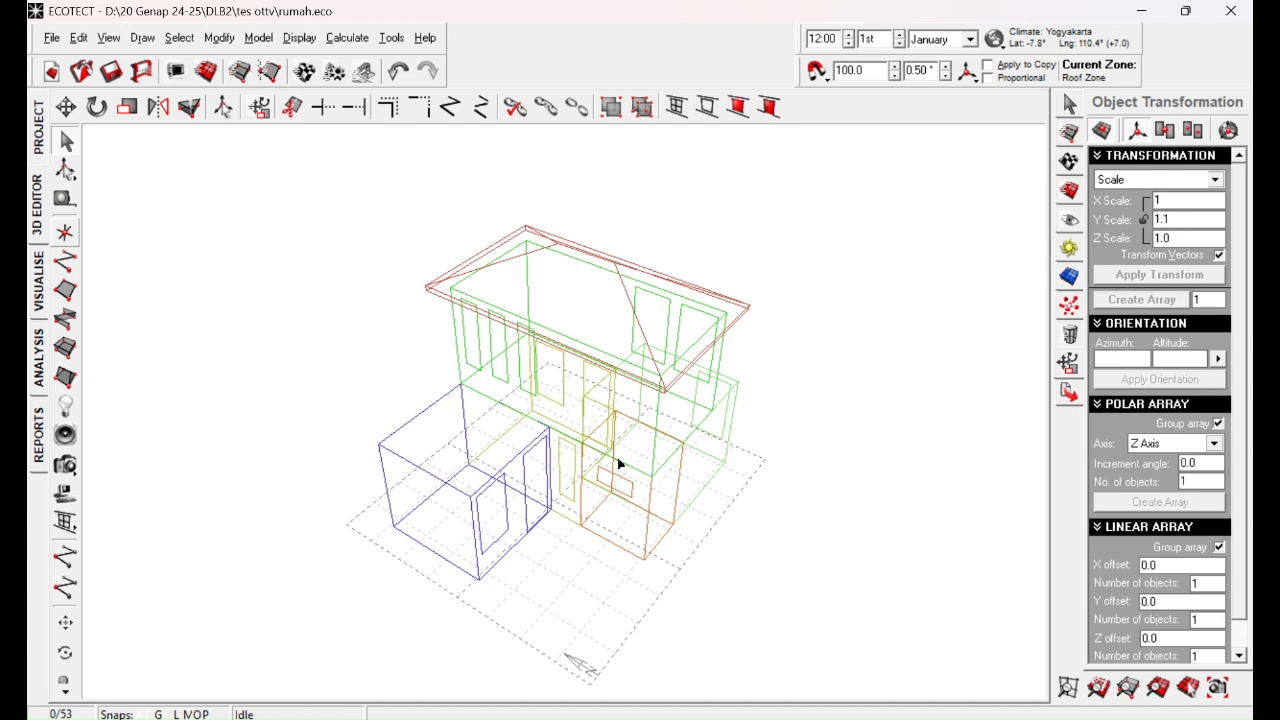
click(543, 31)
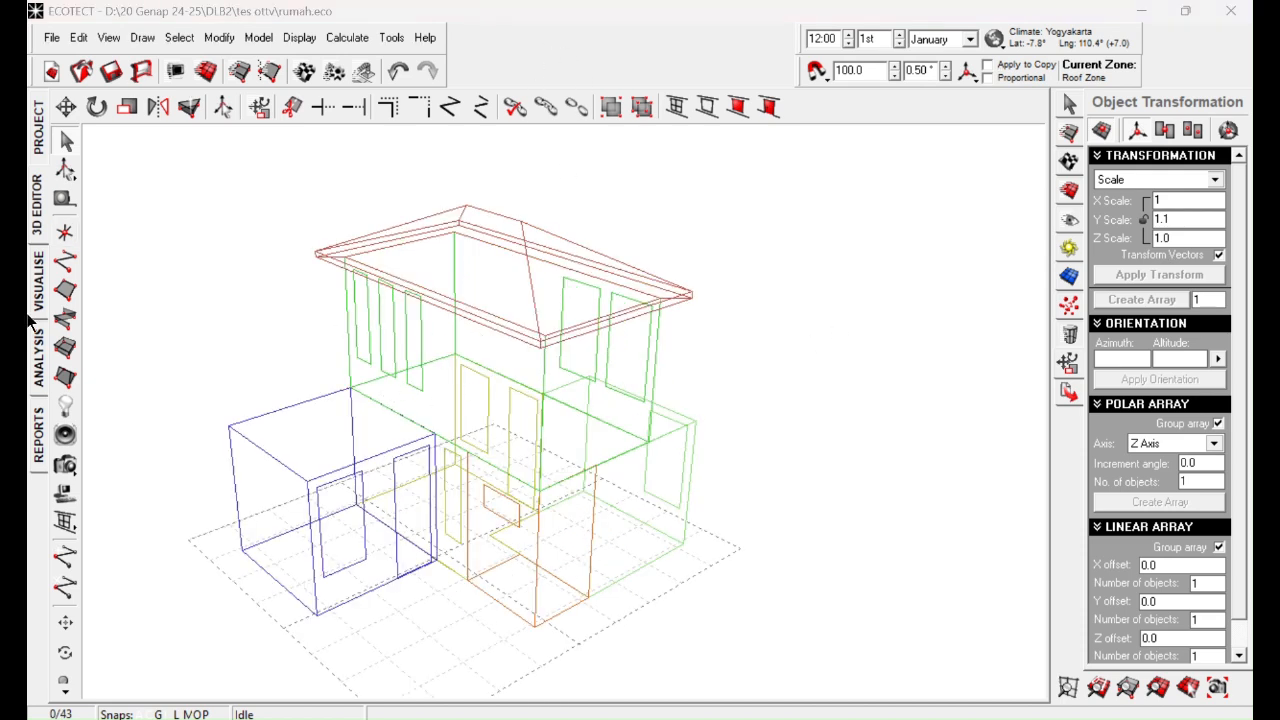
Step: Show the house model in the shaded Visualise view and examine its windows, walls and roof from several sides
click(37, 280)
drag(415, 339, 671, 241)
middle_drag(615, 244, 509, 383)
scroll(470, 208, up, 4)
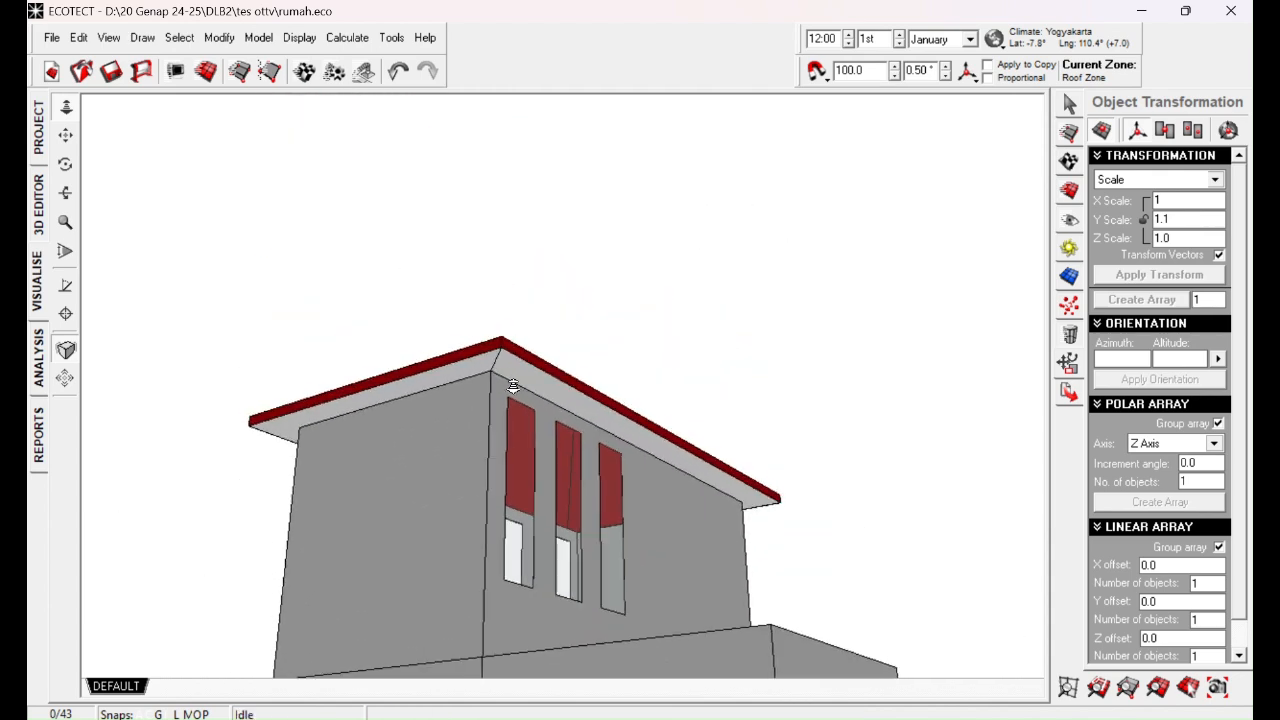
scroll(529, 463, up, 2)
middle_drag(529, 463, 484, 416)
right_drag(484, 416, 640, 500)
middle_drag(640, 500, 688, 437)
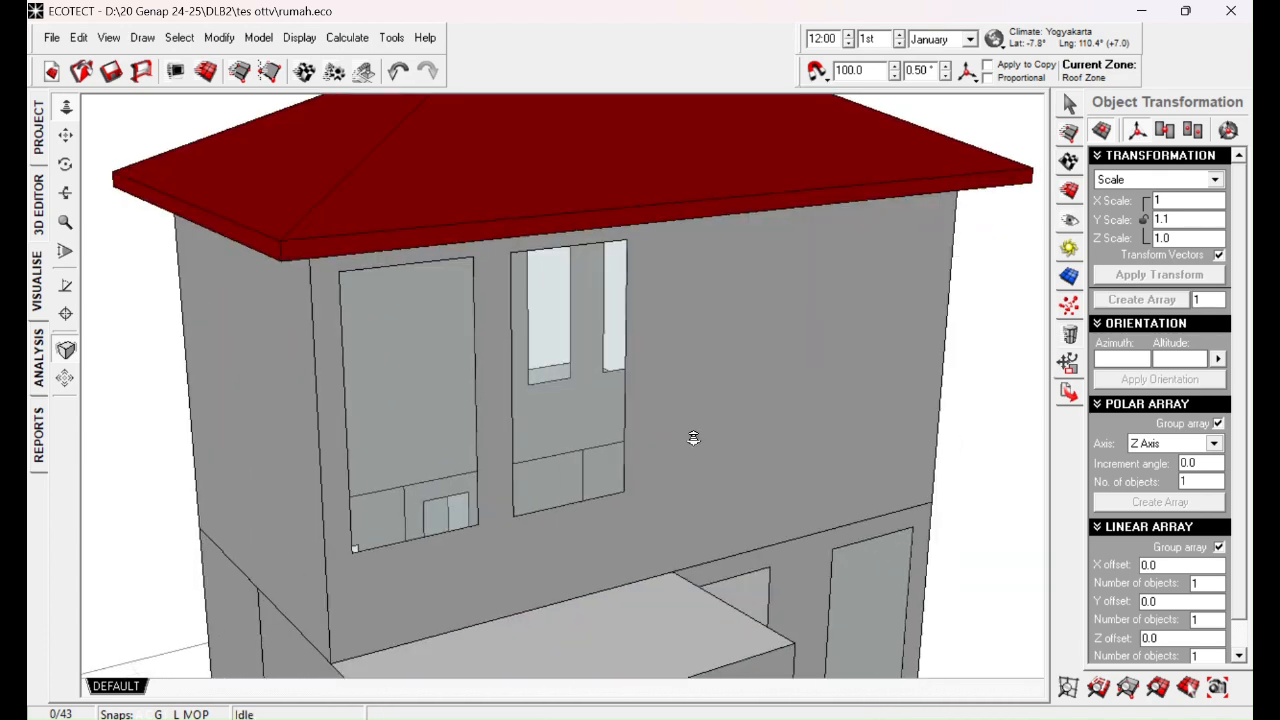
scroll(690, 330, down, 5)
middle_drag(548, 372, 609, 397)
right_drag(609, 397, 900, 425)
right_drag(515, 475, 574, 466)
Step: Save the house model and return to its wireframe in the 3D Editor
click(111, 71)
click(42, 228)
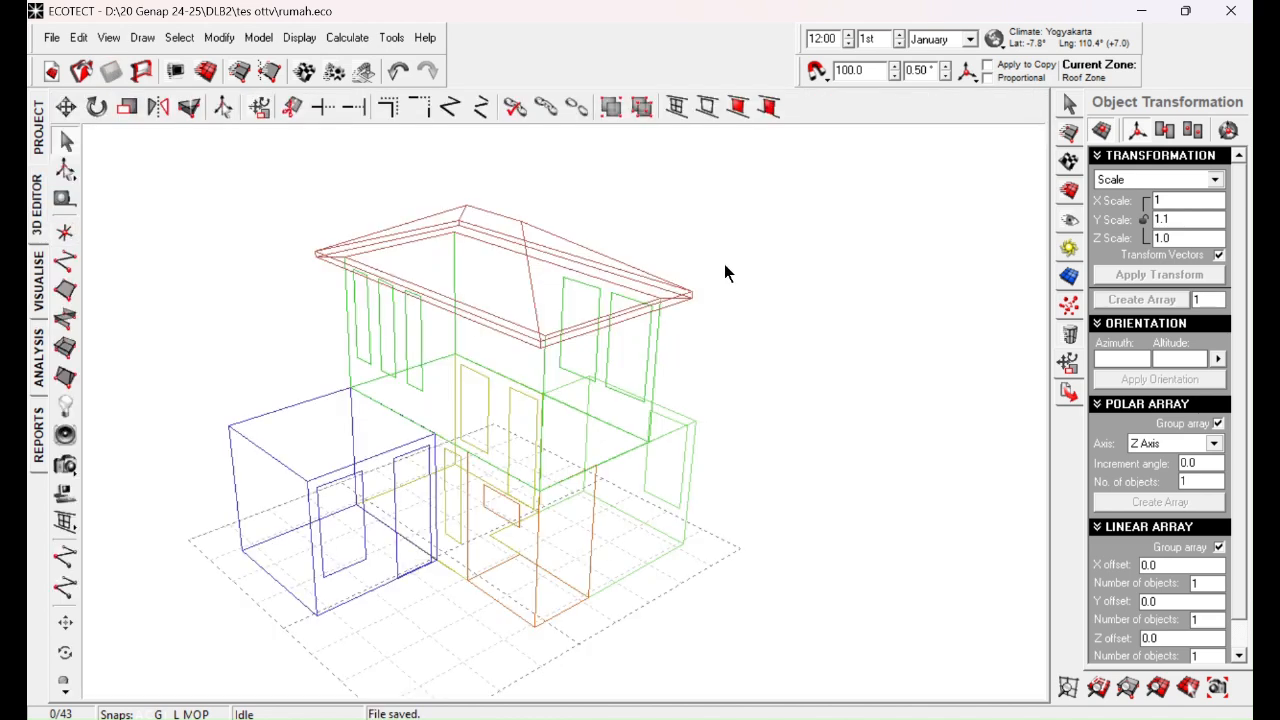
middle_drag(469, 332, 586, 320)
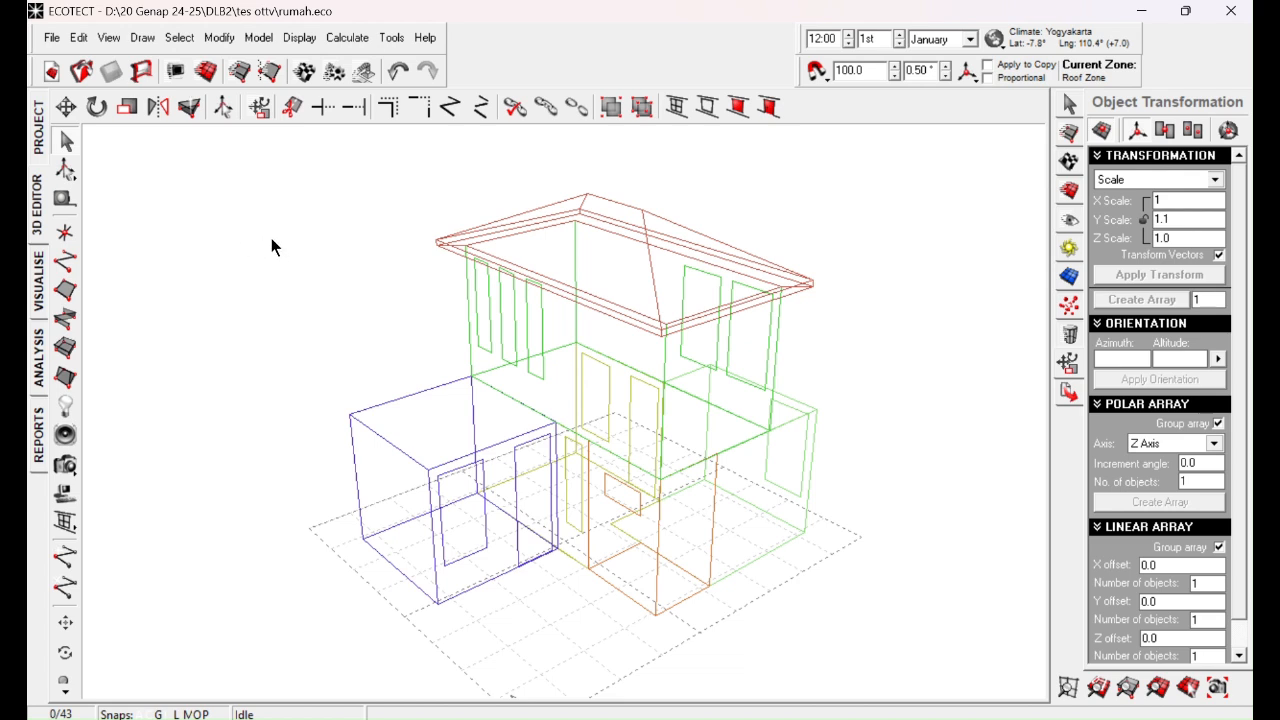
Step: Select all windows of the house by element type and assign them the SingleGlazed_TimberFrame material
click(181, 44)
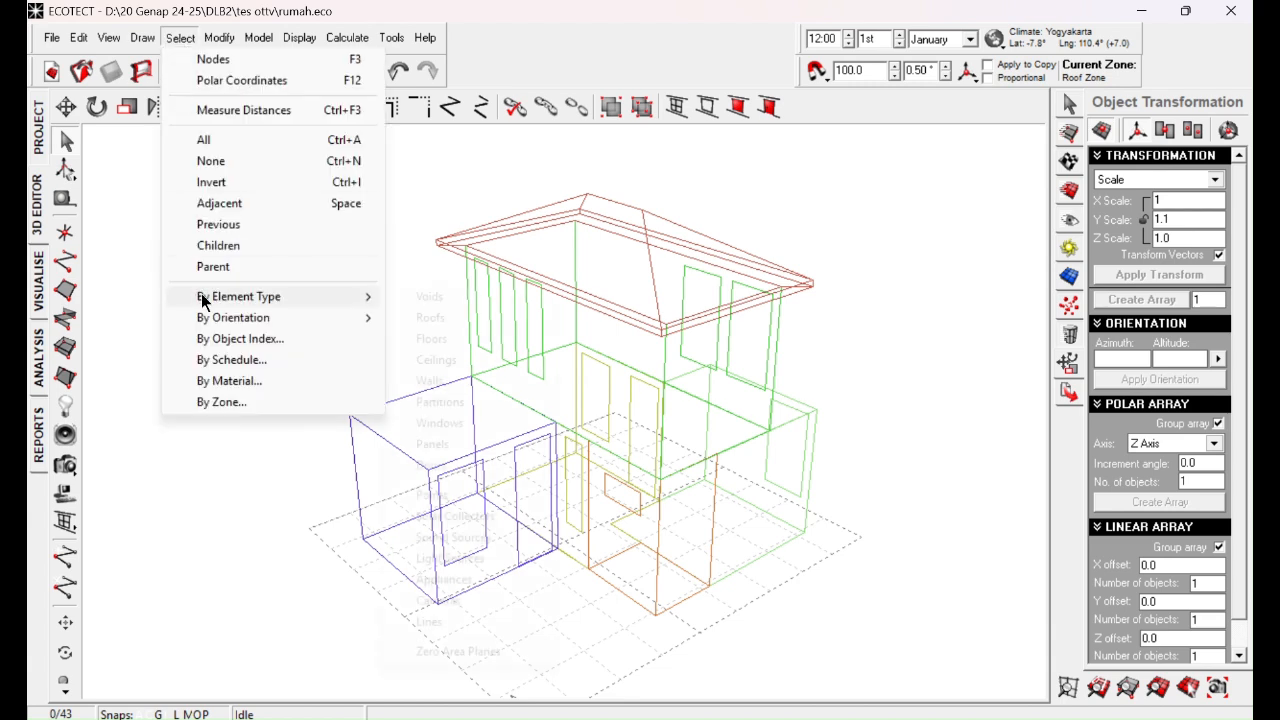
mouse_move(203, 299)
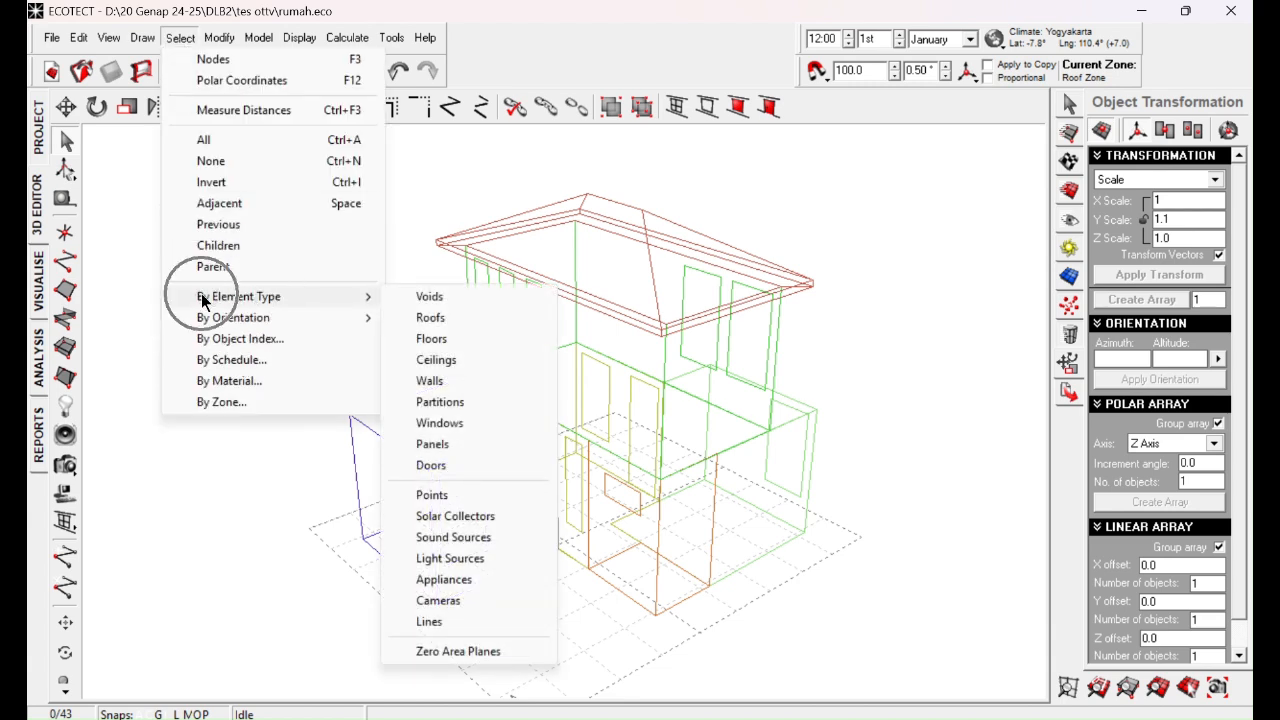
click(431, 430)
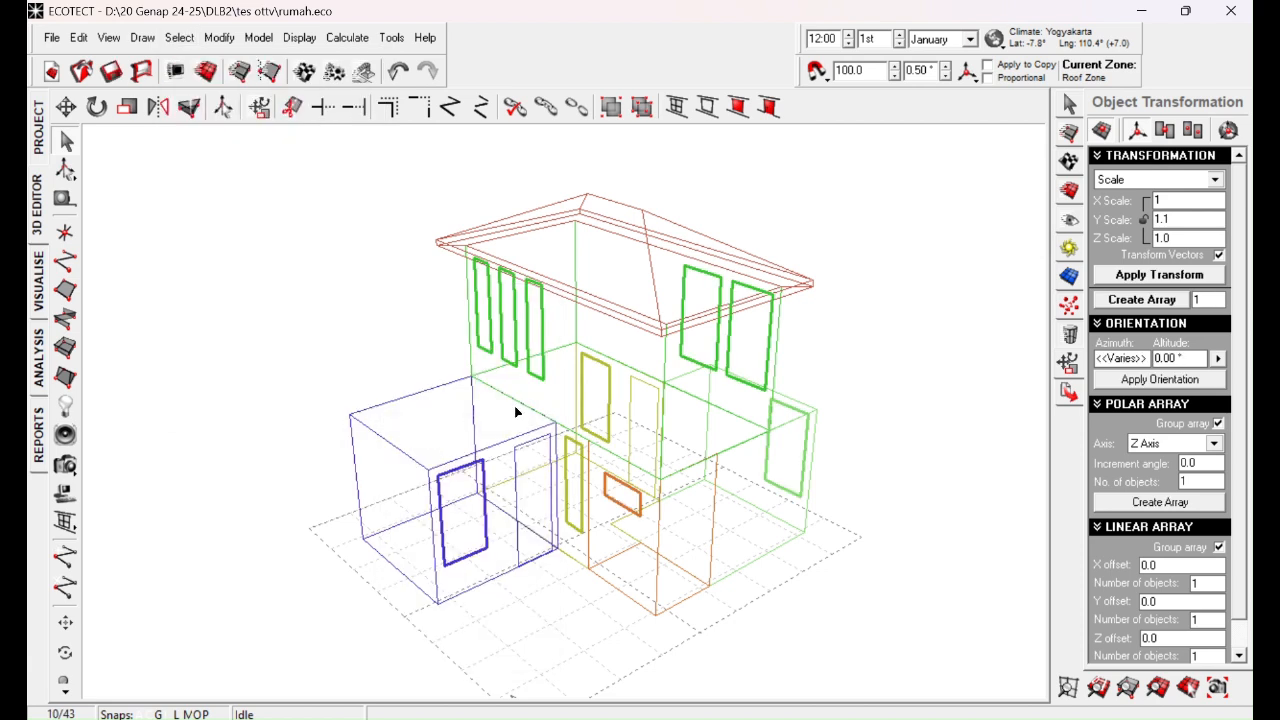
click(1071, 163)
click(1150, 255)
click(1150, 255)
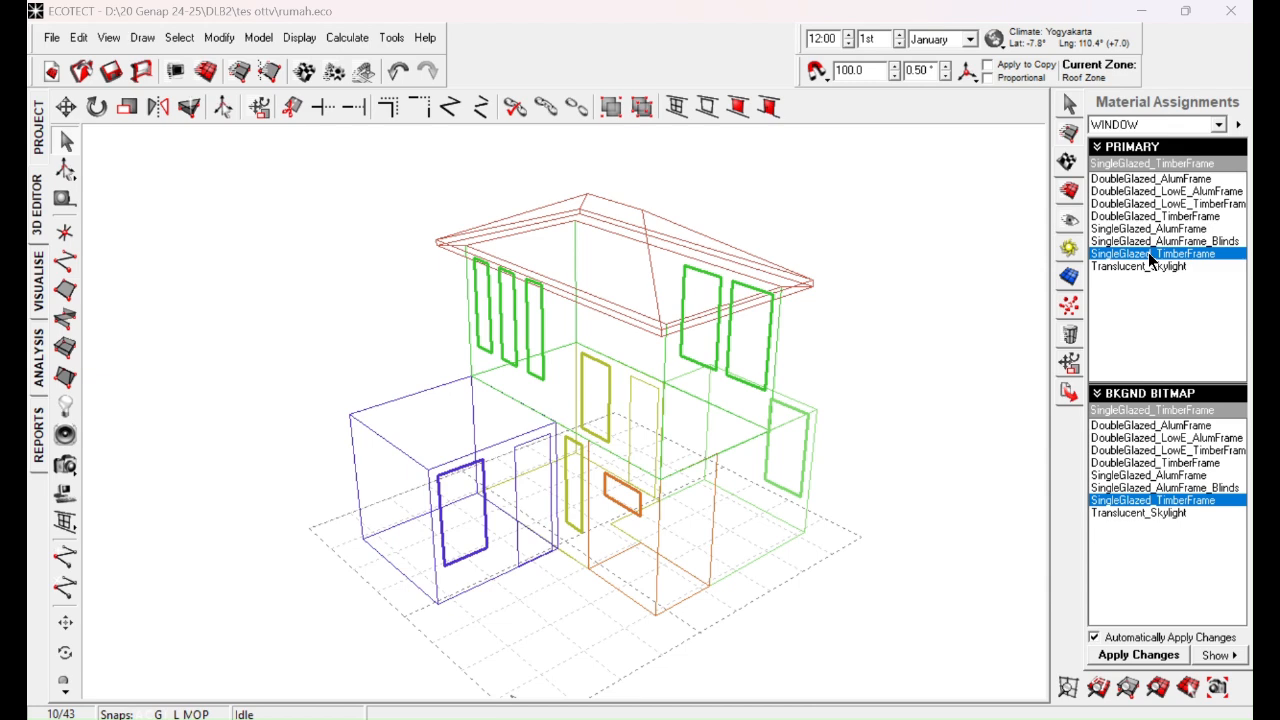
Step: Calculate the thermal properties of SingleGlazed_TimberFrame from its Glass Standard layer, apply the changes and close the material's properties
double_click(1148, 253)
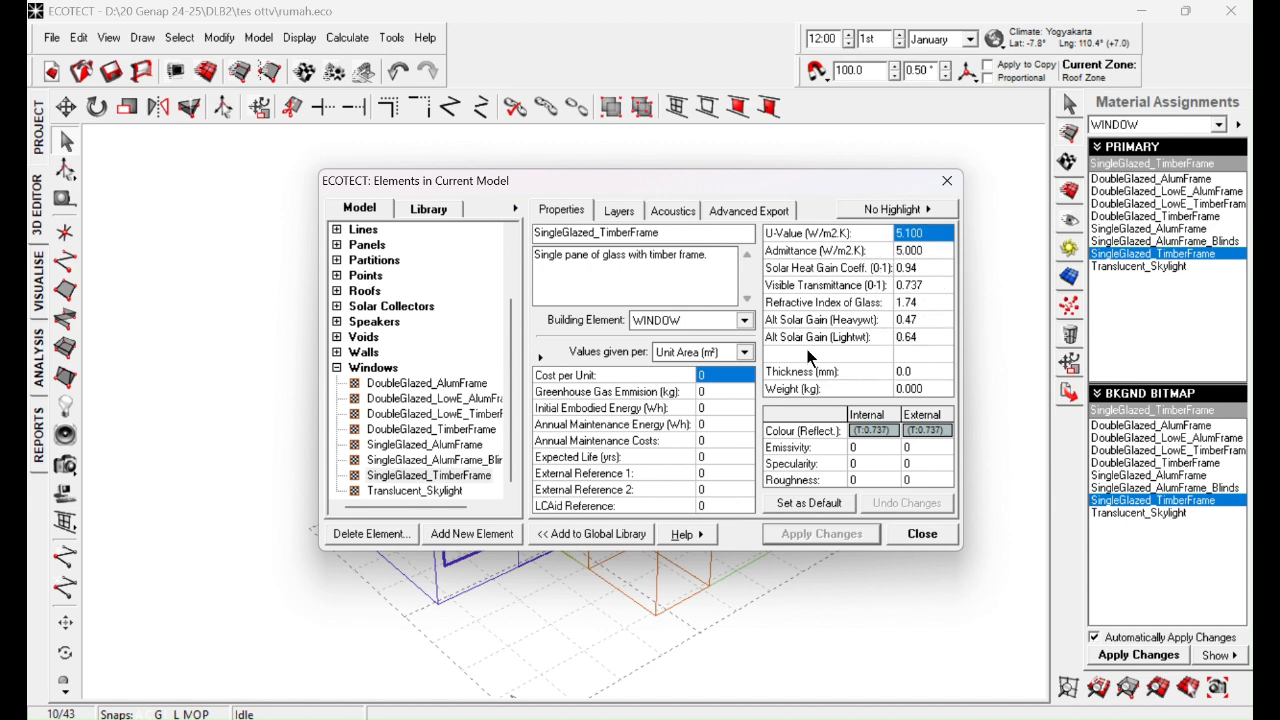
click(618, 211)
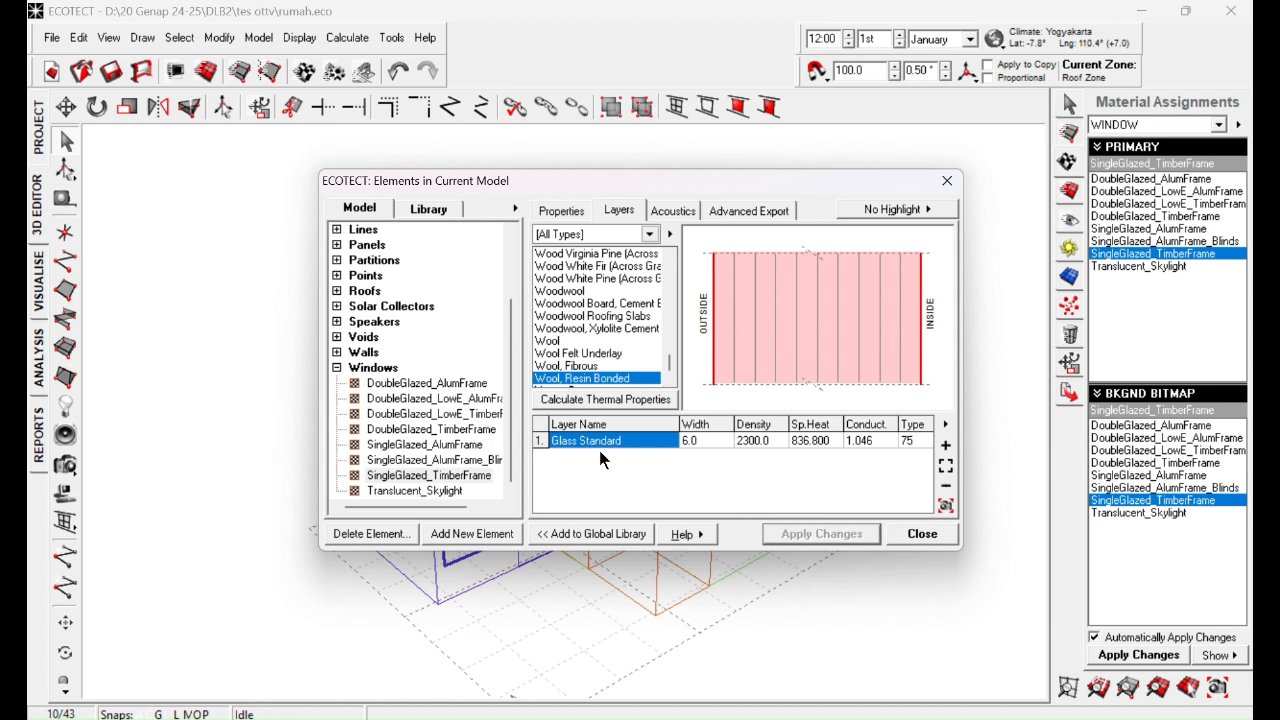
click(704, 441)
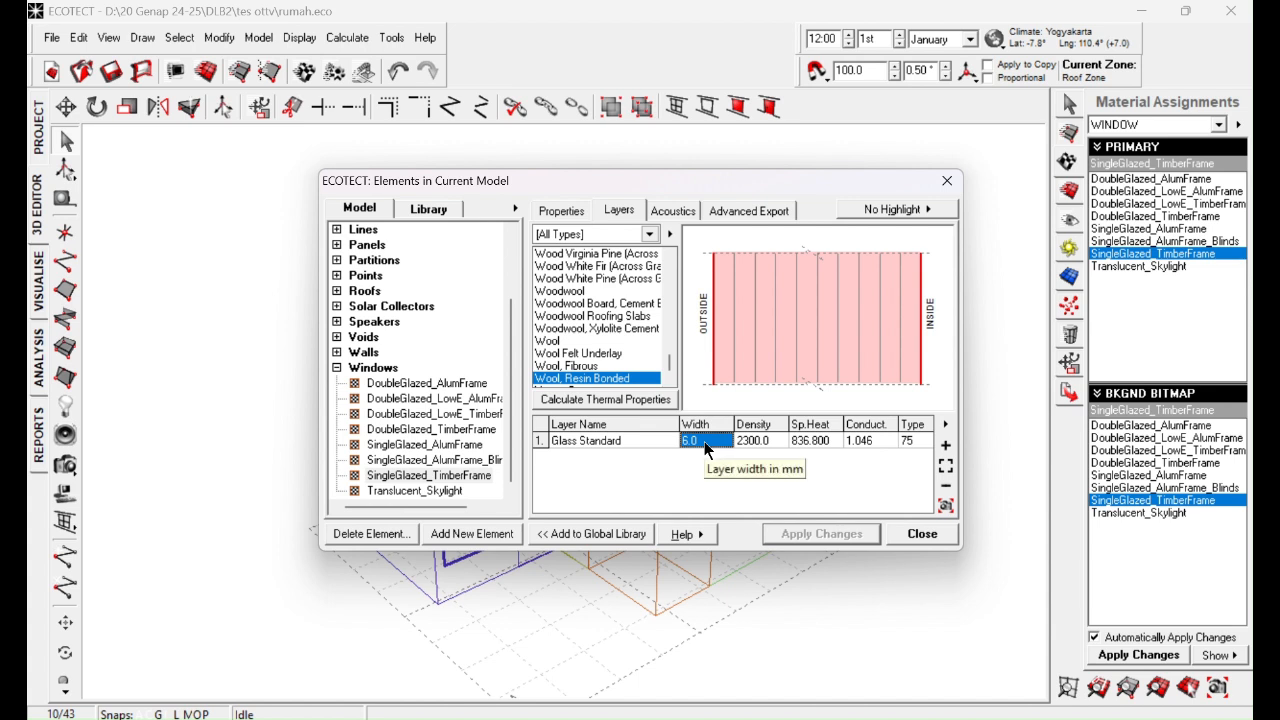
click(621, 400)
click(561, 211)
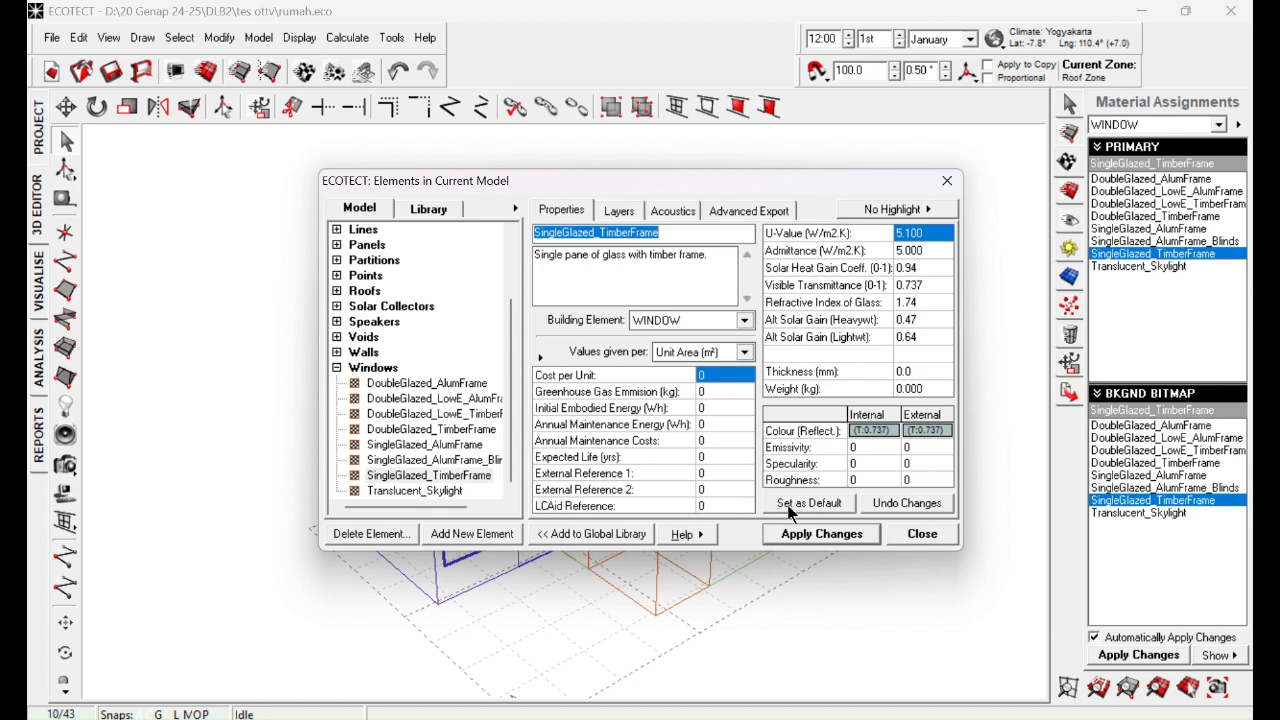
click(800, 536)
click(921, 535)
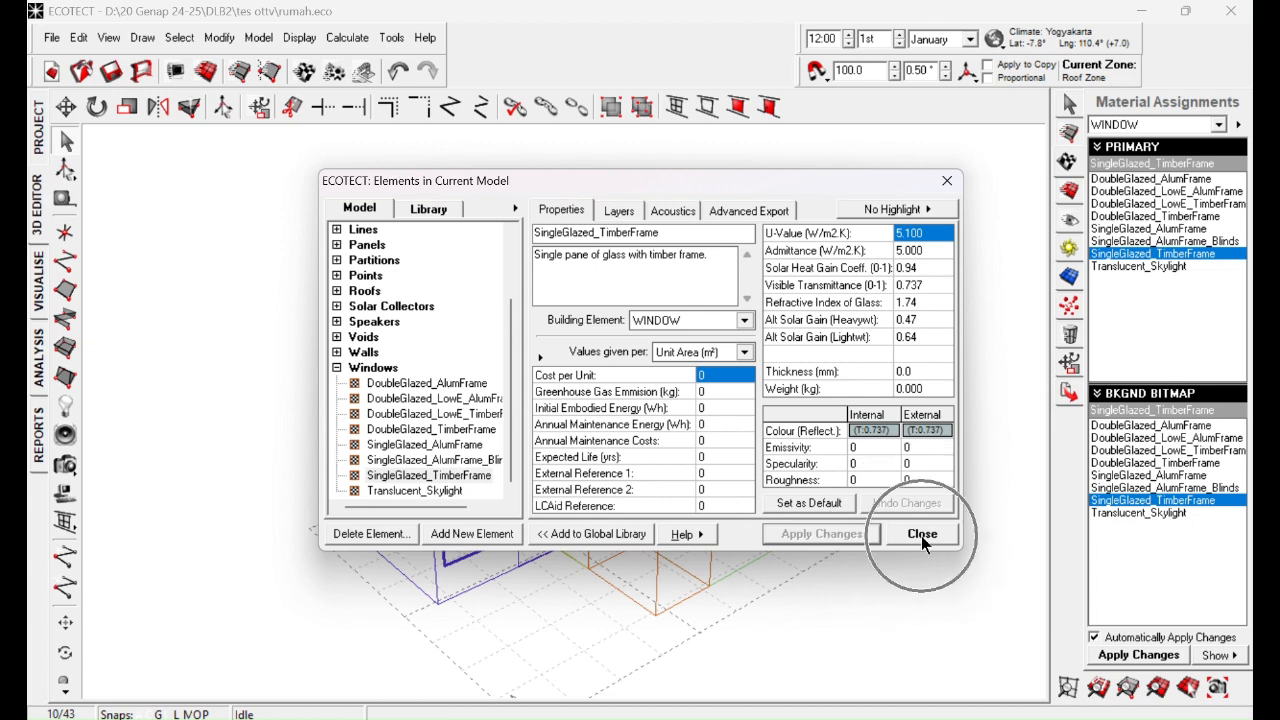
click(916, 530)
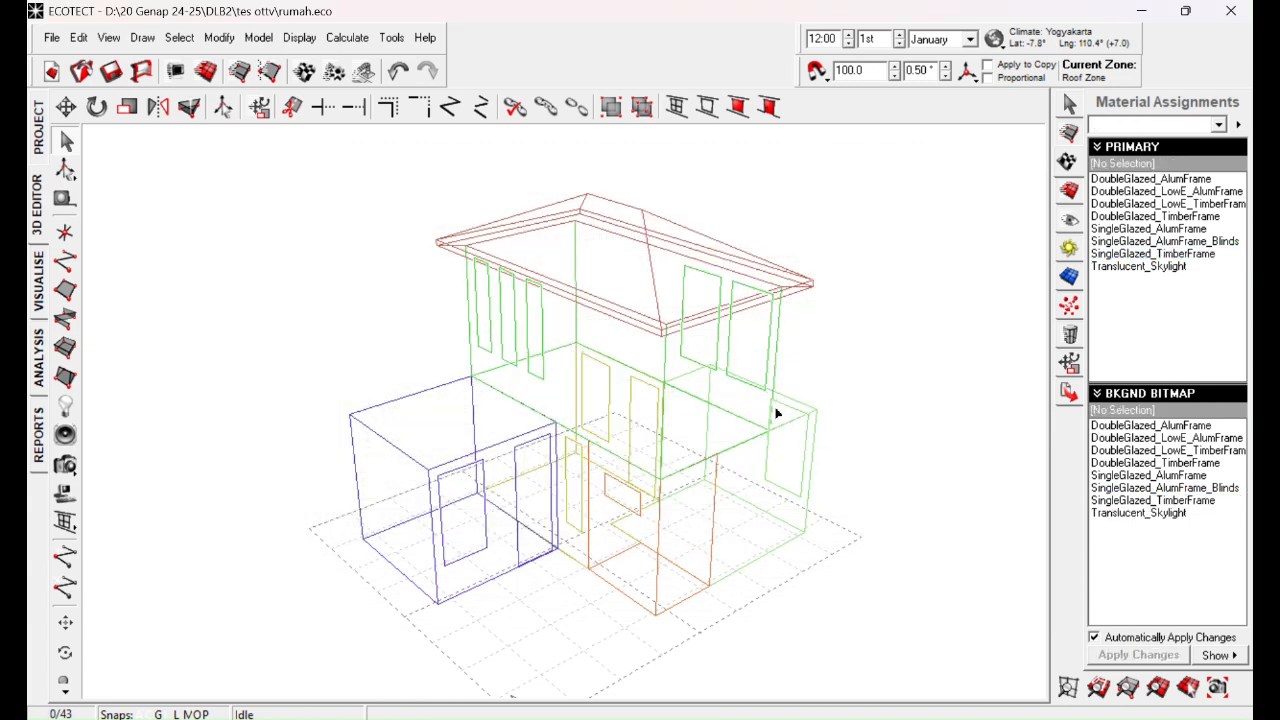
Step: Select all doors by element type and open the properties of their SolidCore_PineTimber material
click(177, 38)
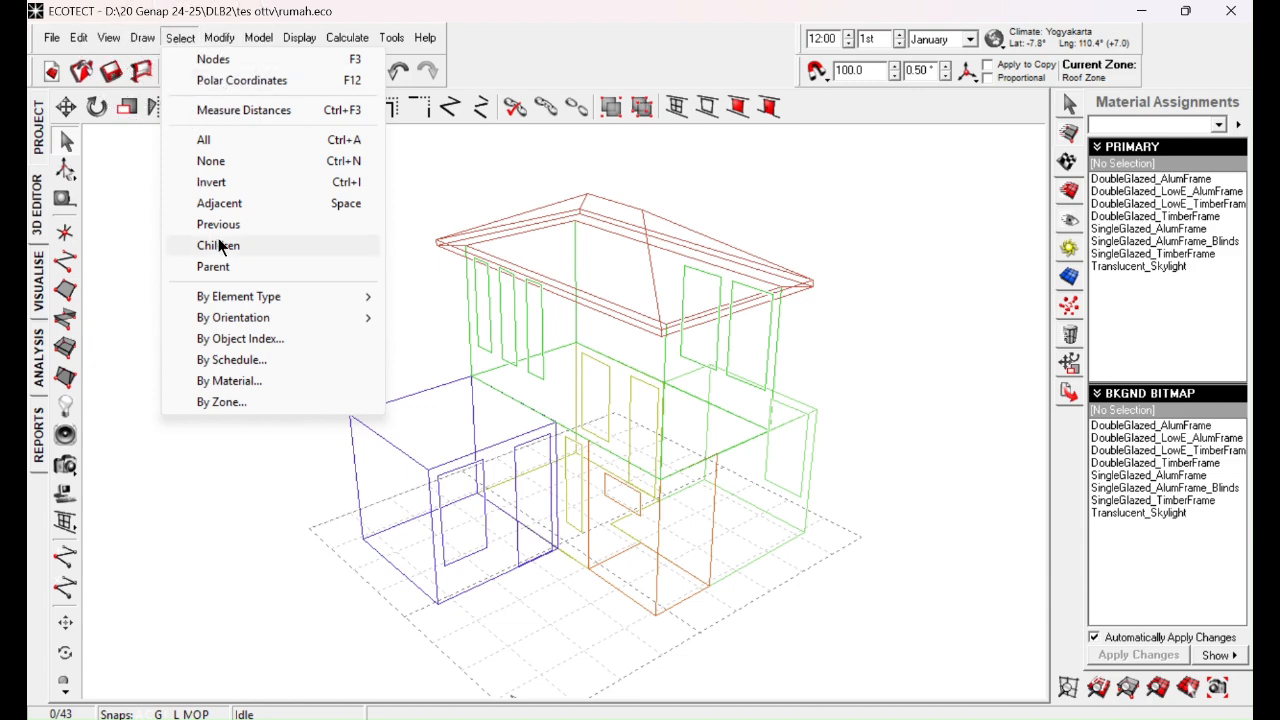
mouse_move(250, 292)
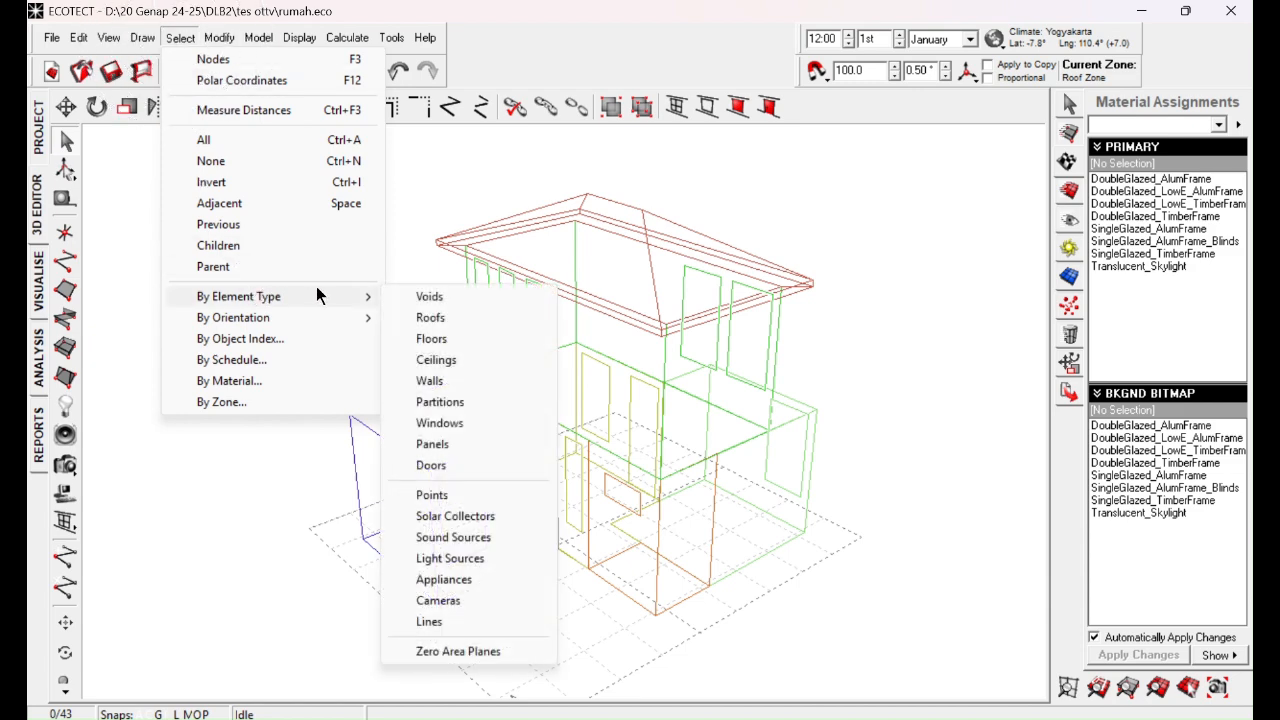
click(443, 465)
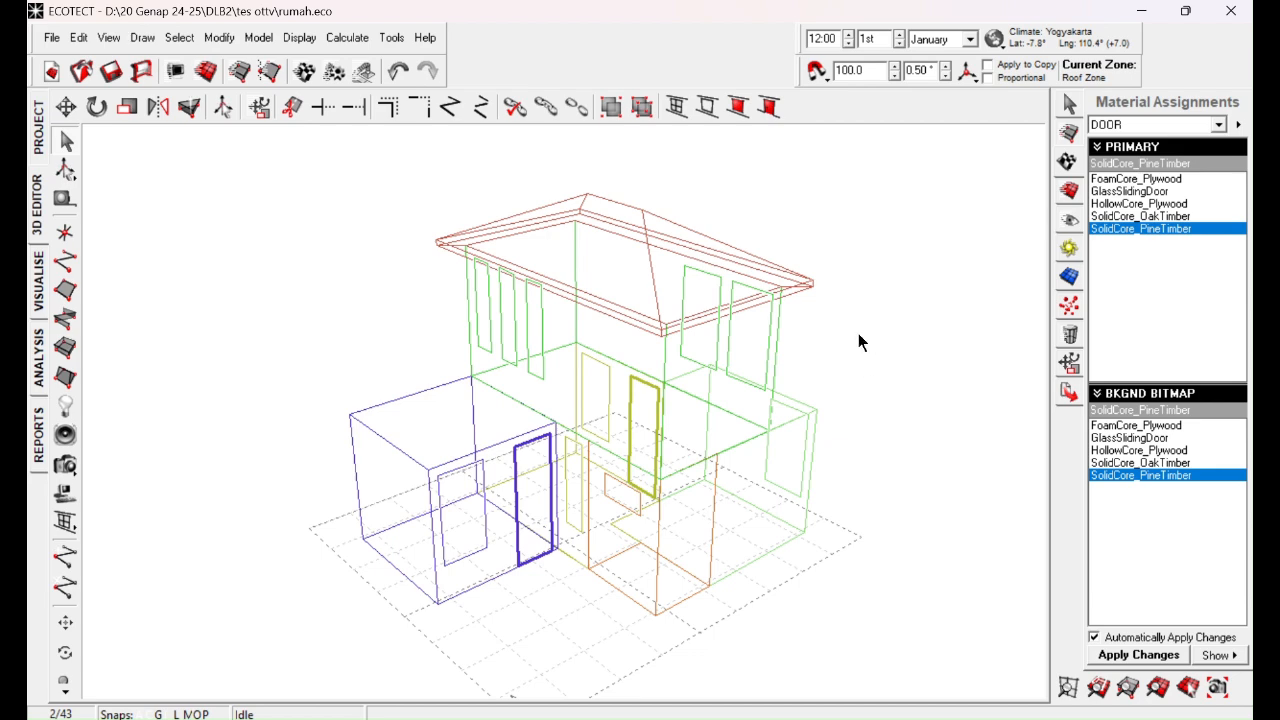
double_click(1132, 232)
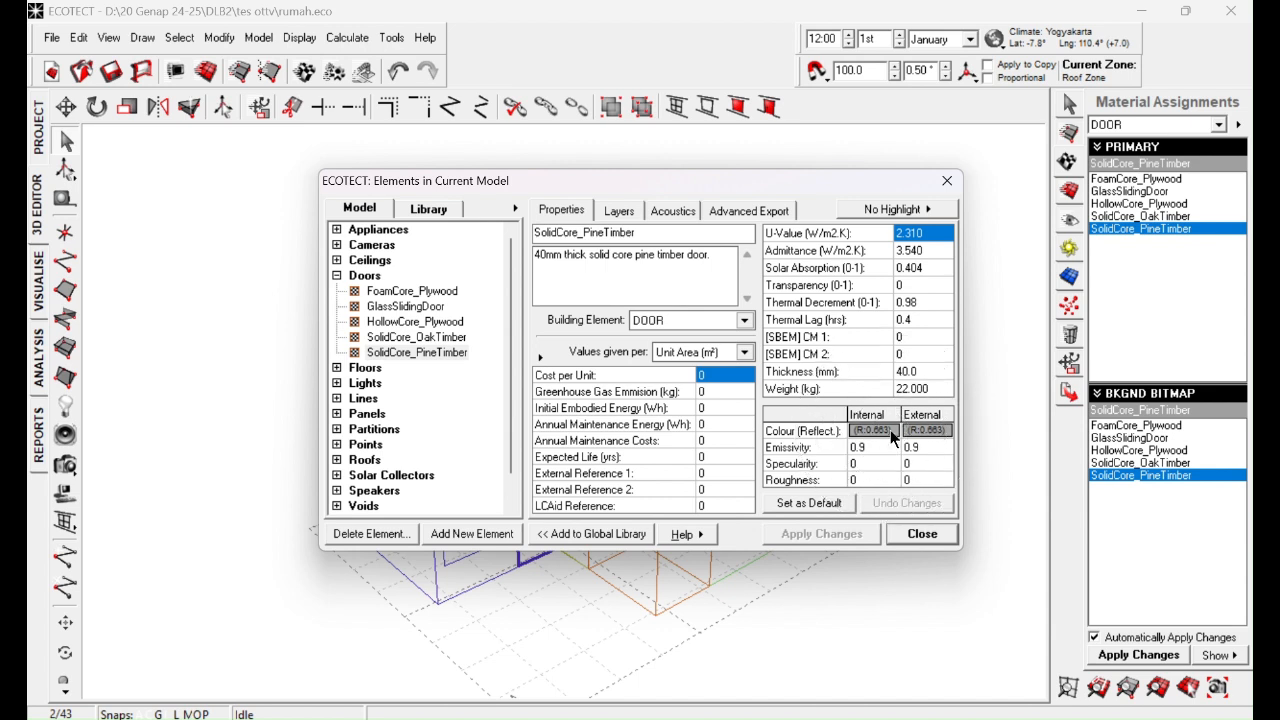
Step: Apply colour A9A9A9 with surface reflectivity 0.663 to both sides of the SolidCore_PineTimber material, save the material changes and close its properties
click(920, 432)
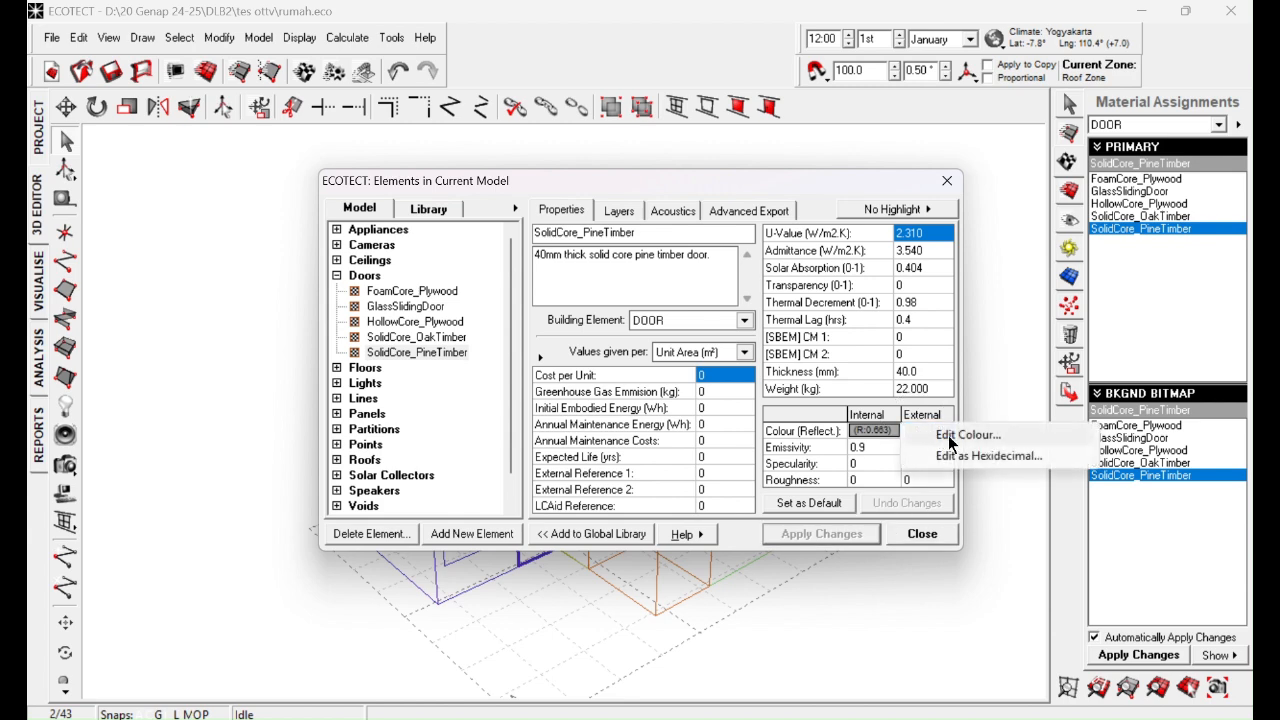
click(948, 437)
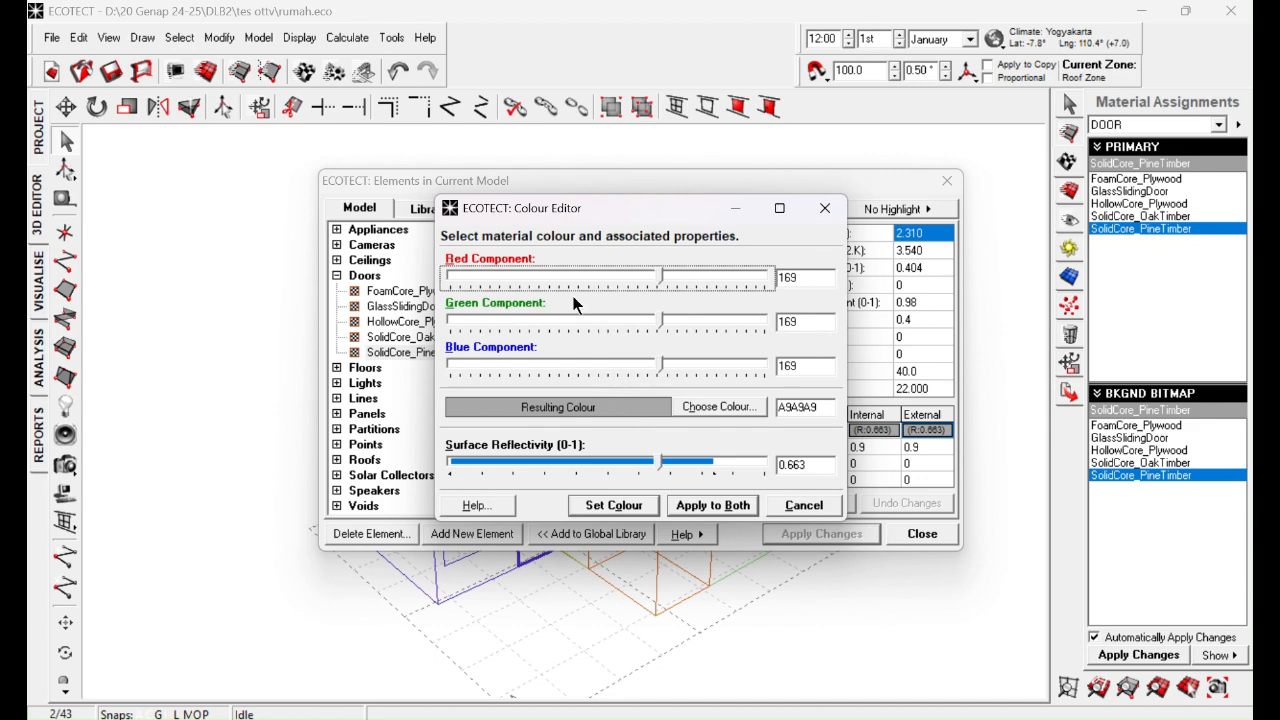
click(718, 407)
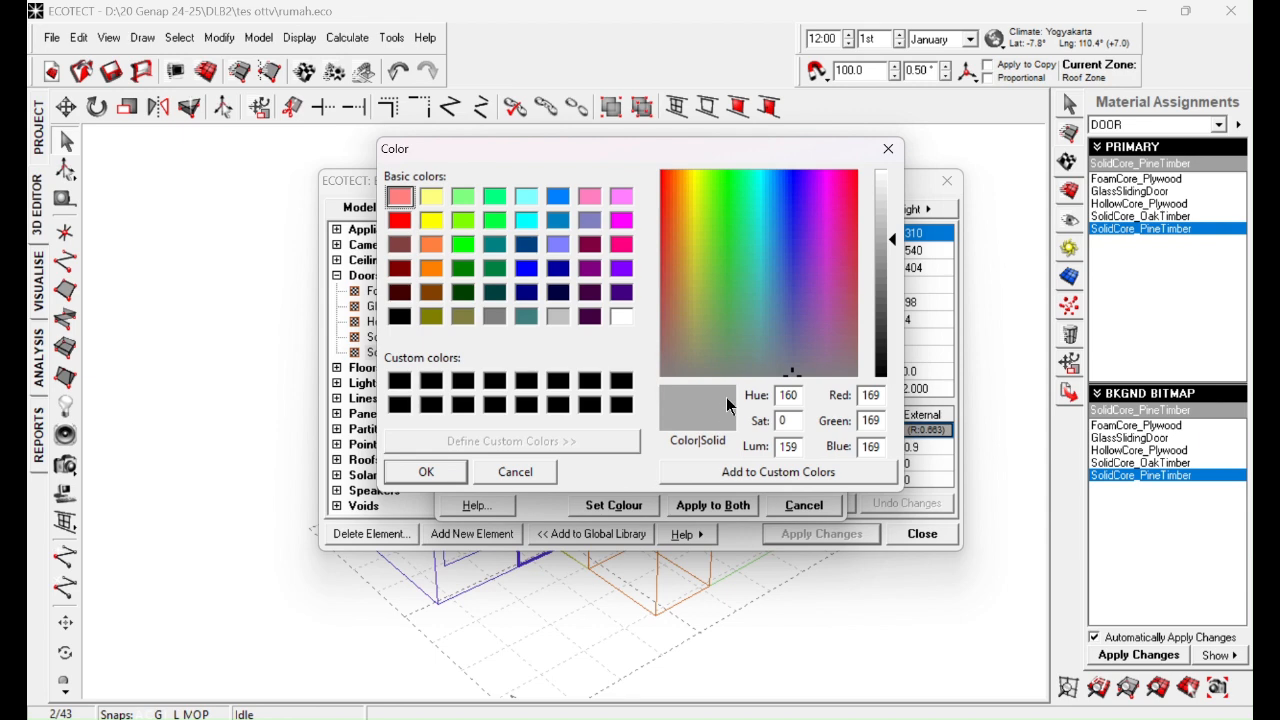
click(888, 150)
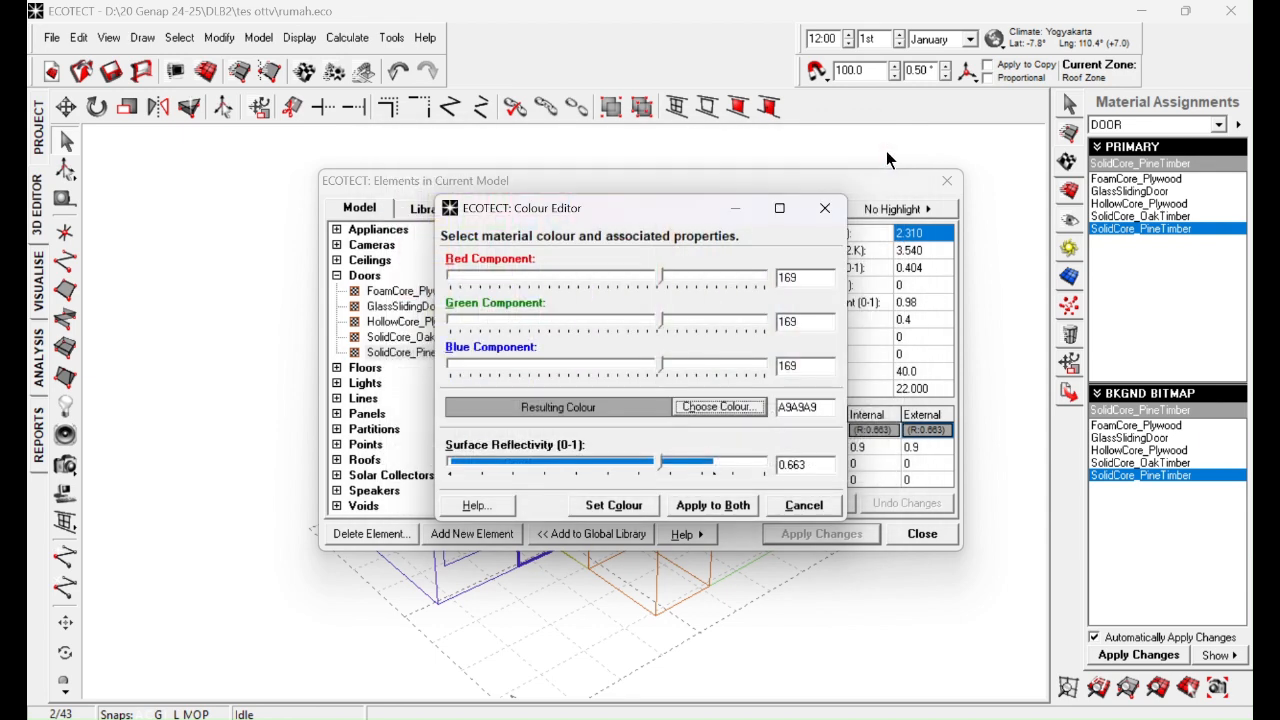
click(712, 505)
click(725, 409)
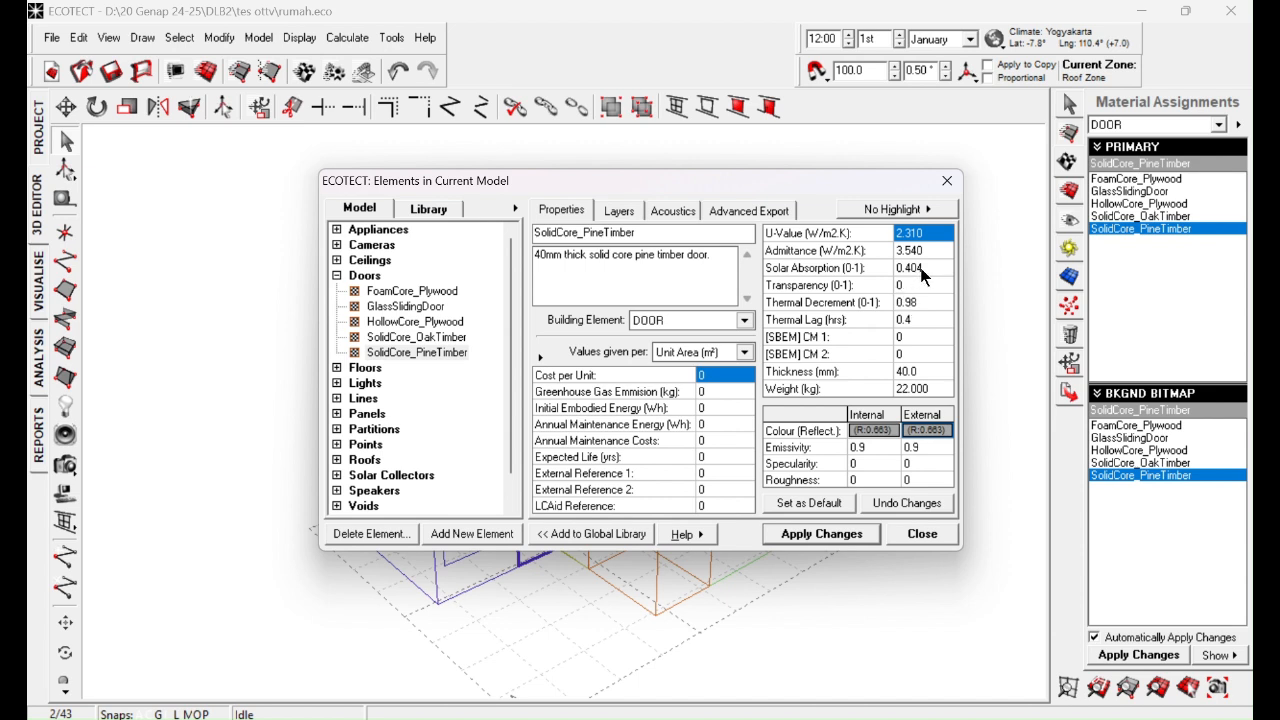
click(841, 535)
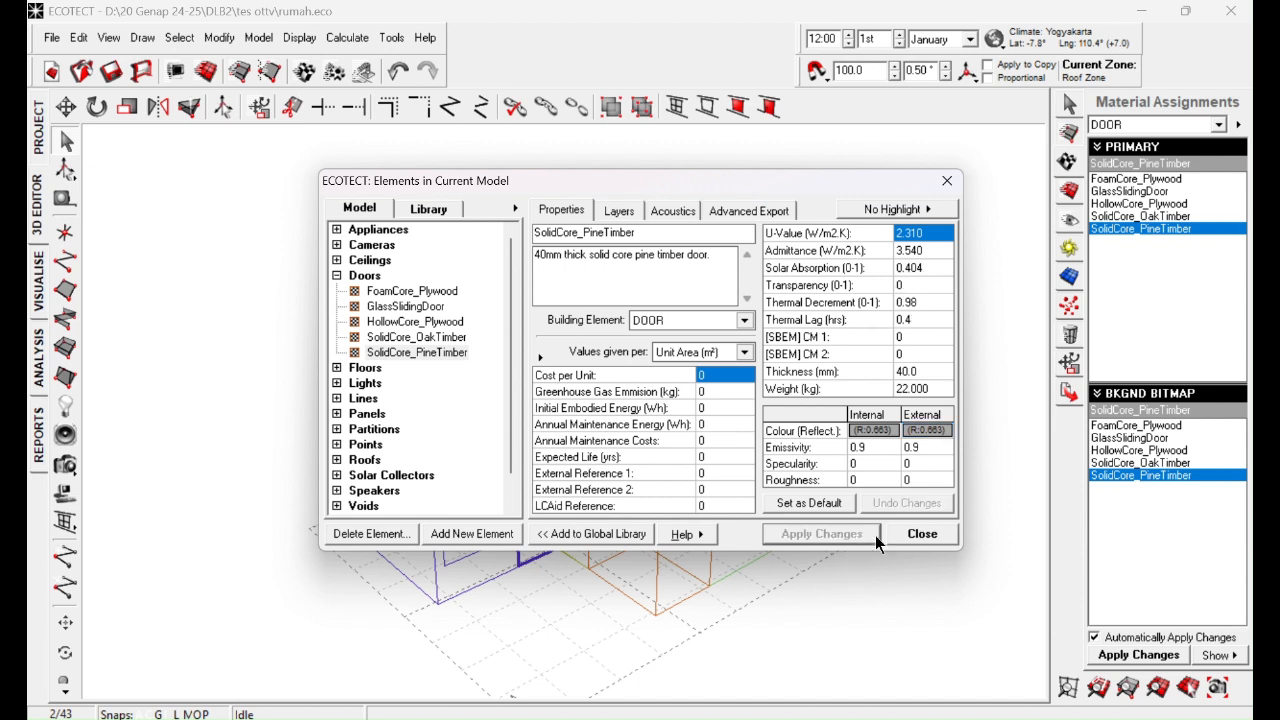
click(911, 536)
click(943, 435)
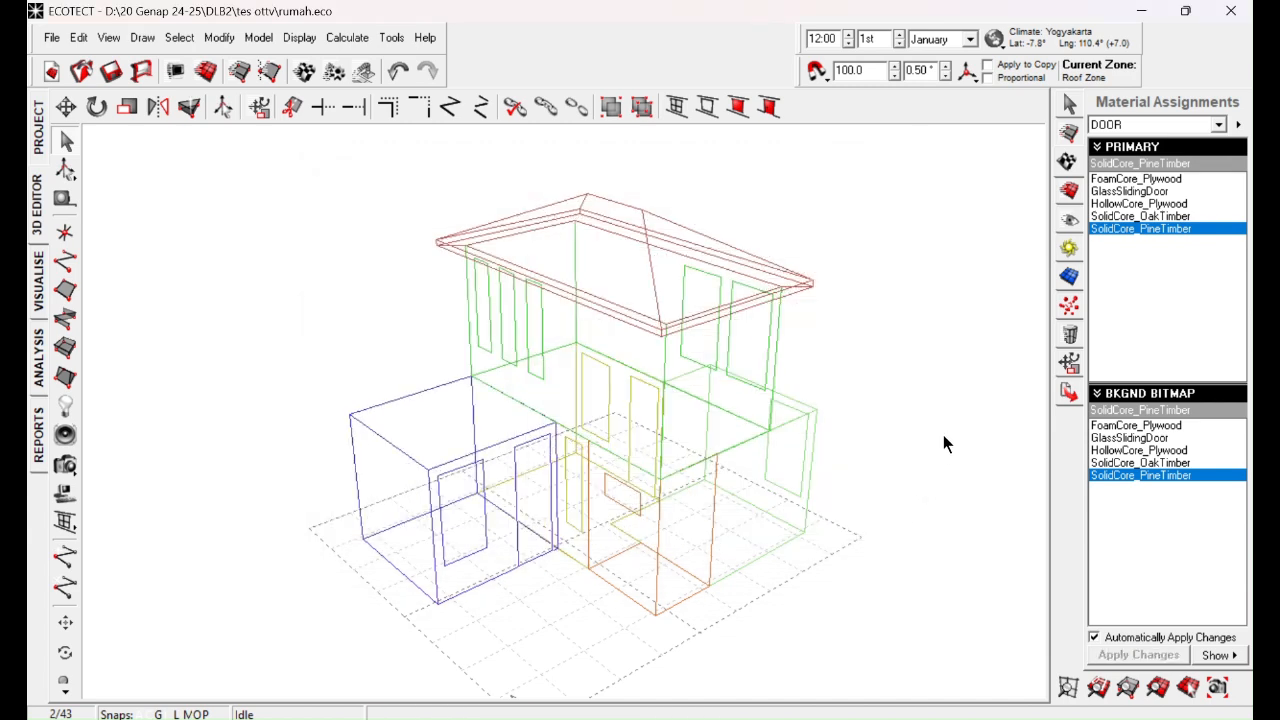
Step: Select all walls of the house by element type and assign them the BrickPlaster material
click(180, 38)
mouse_move(217, 300)
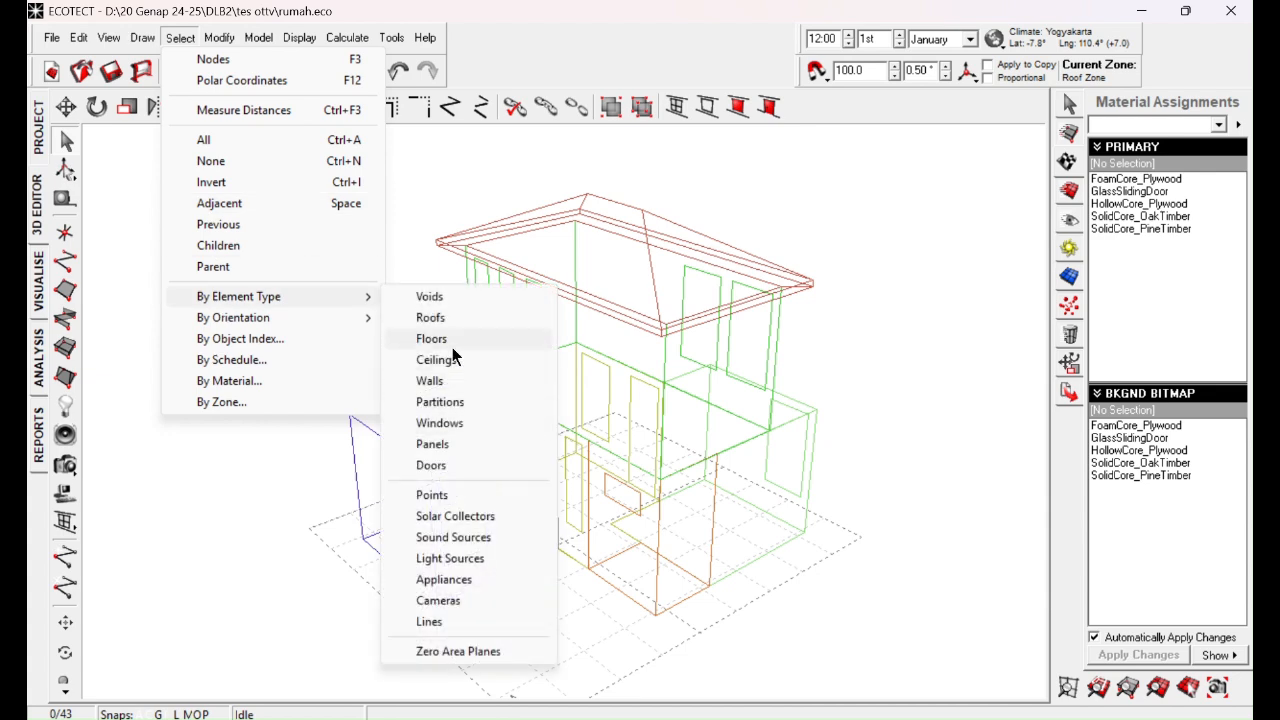
click(436, 381)
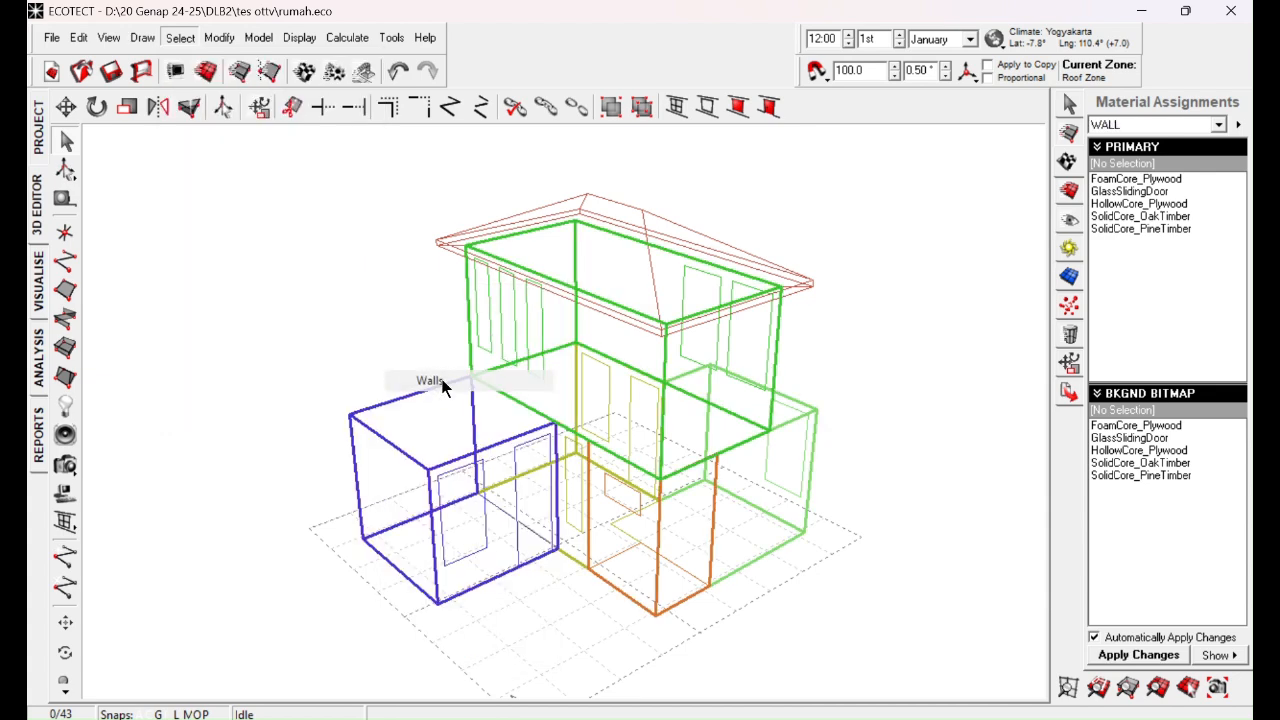
middle_drag(667, 450, 798, 398)
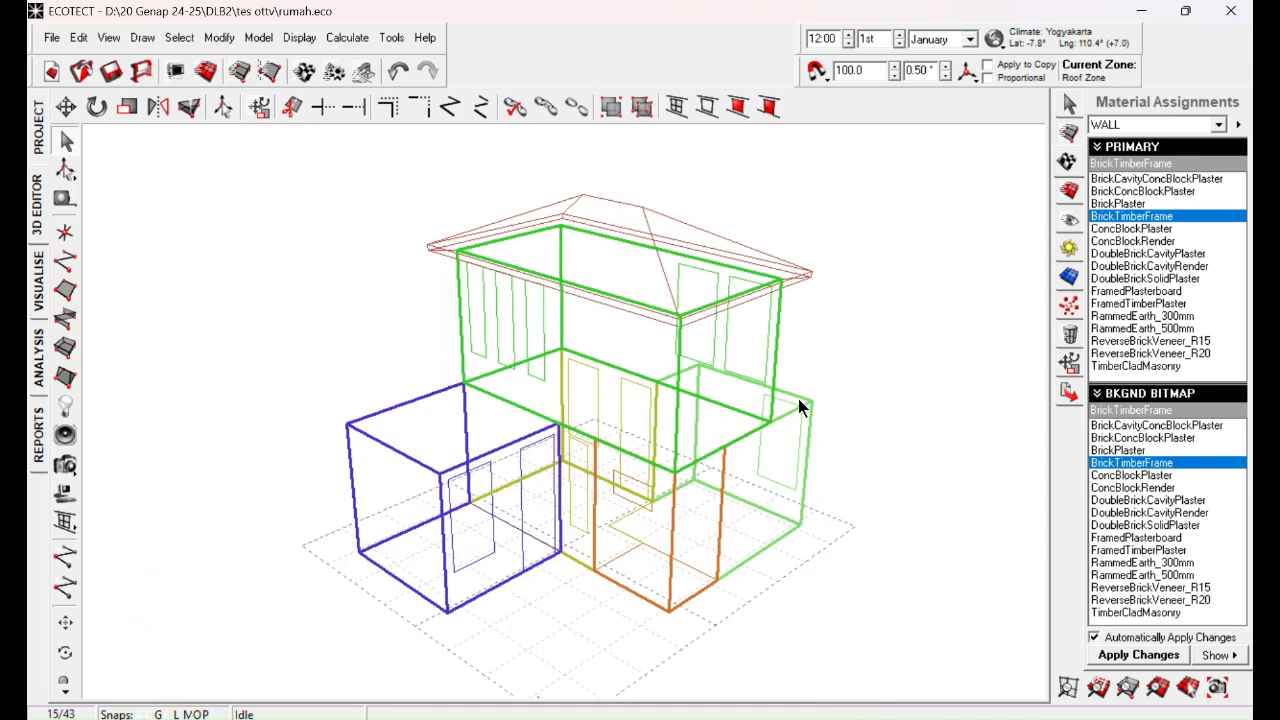
click(1136, 204)
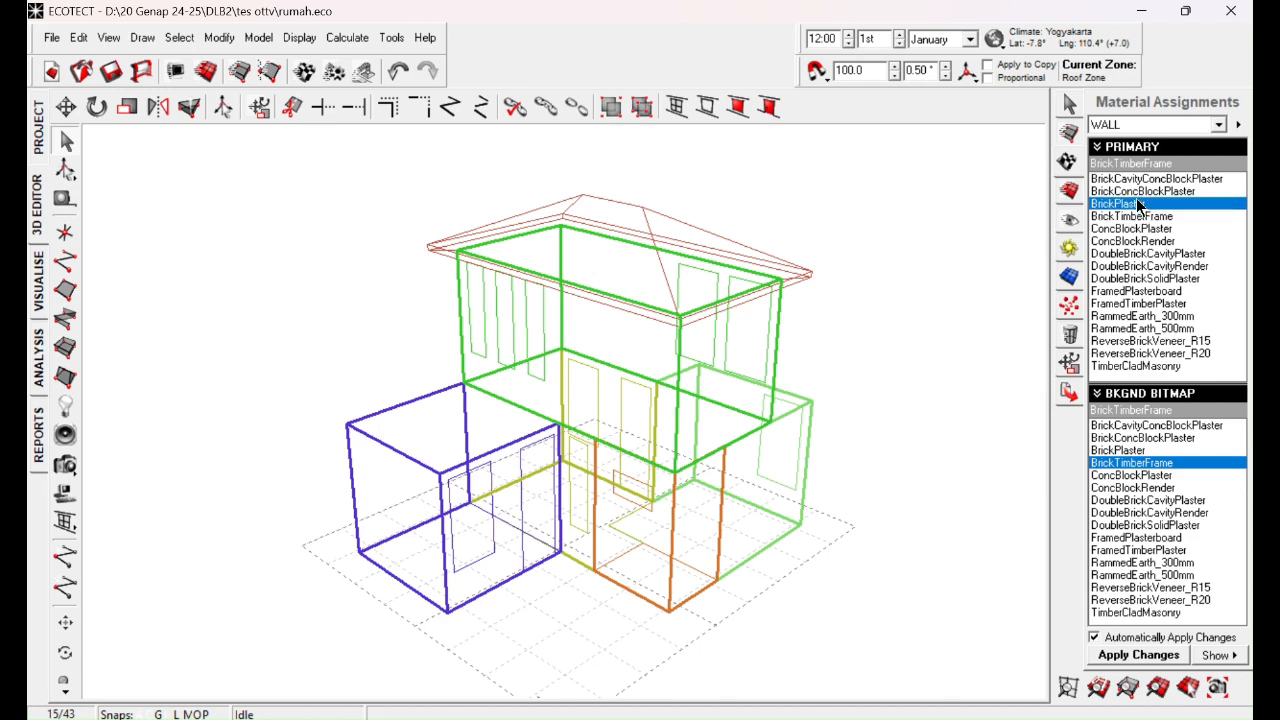
Step: Examine the thermal properties of the BrickPlaster wall material, close them and deselect the walls
double_click(1138, 204)
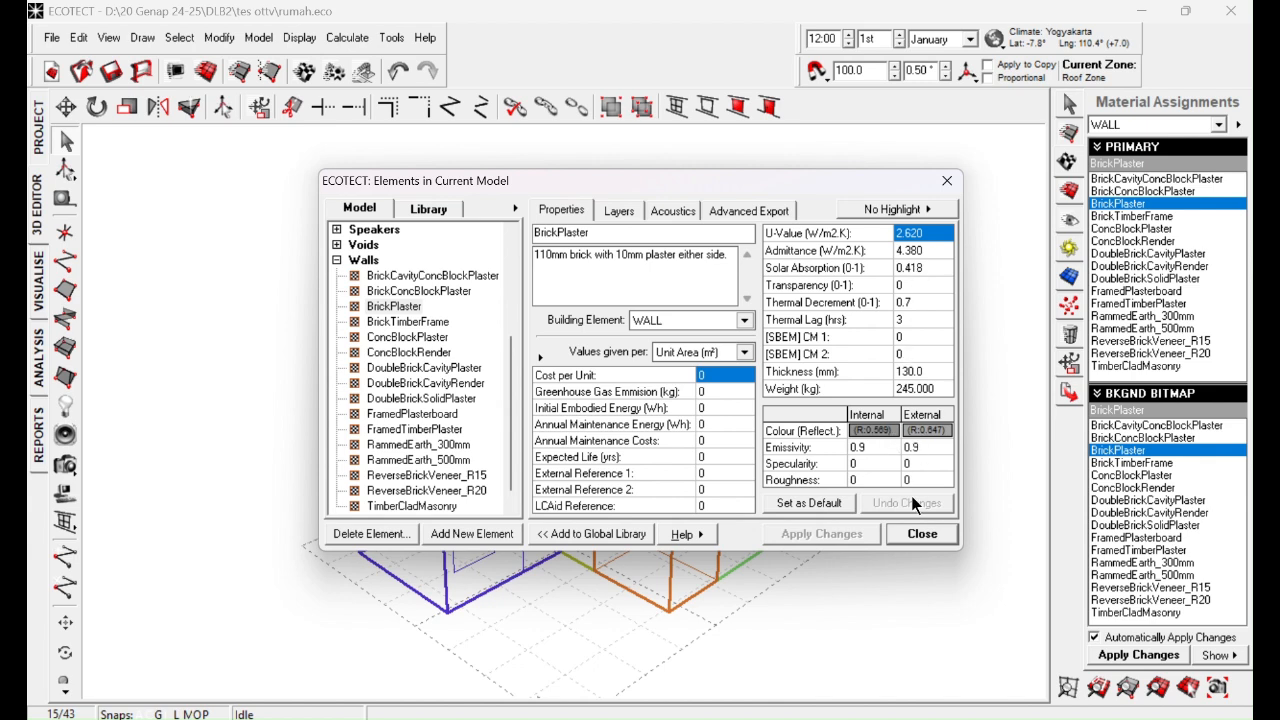
click(918, 538)
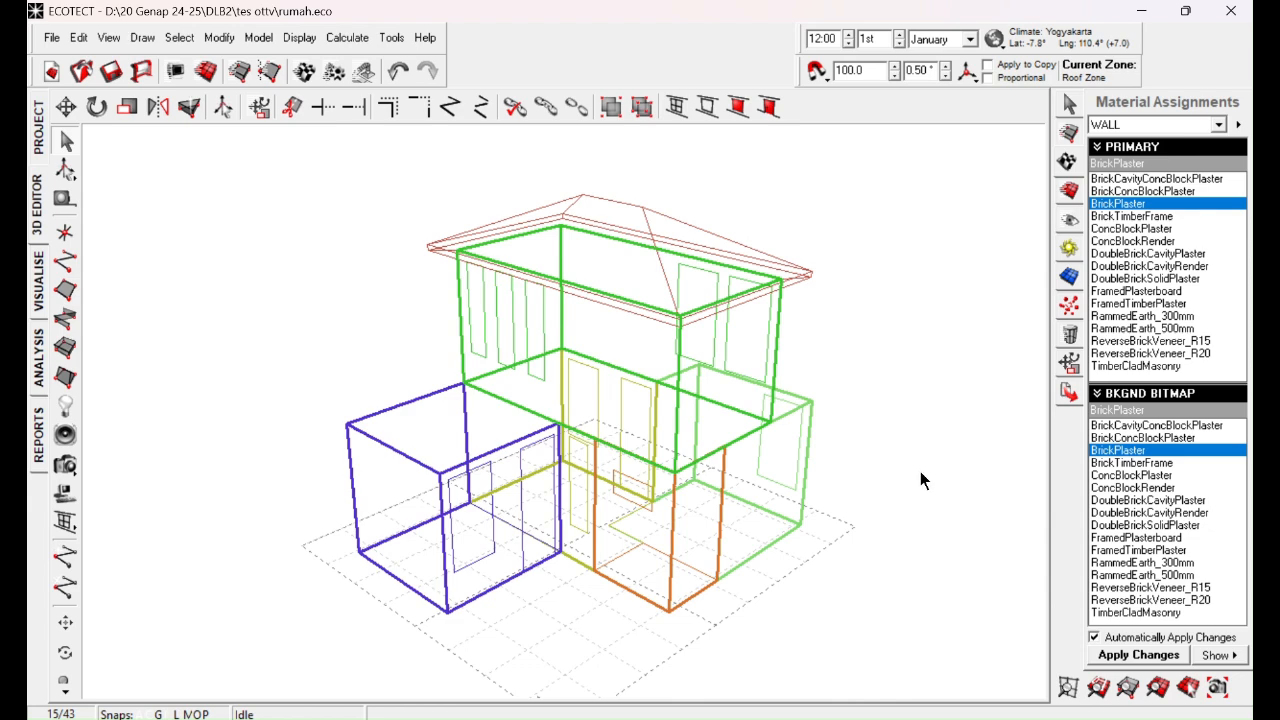
click(802, 154)
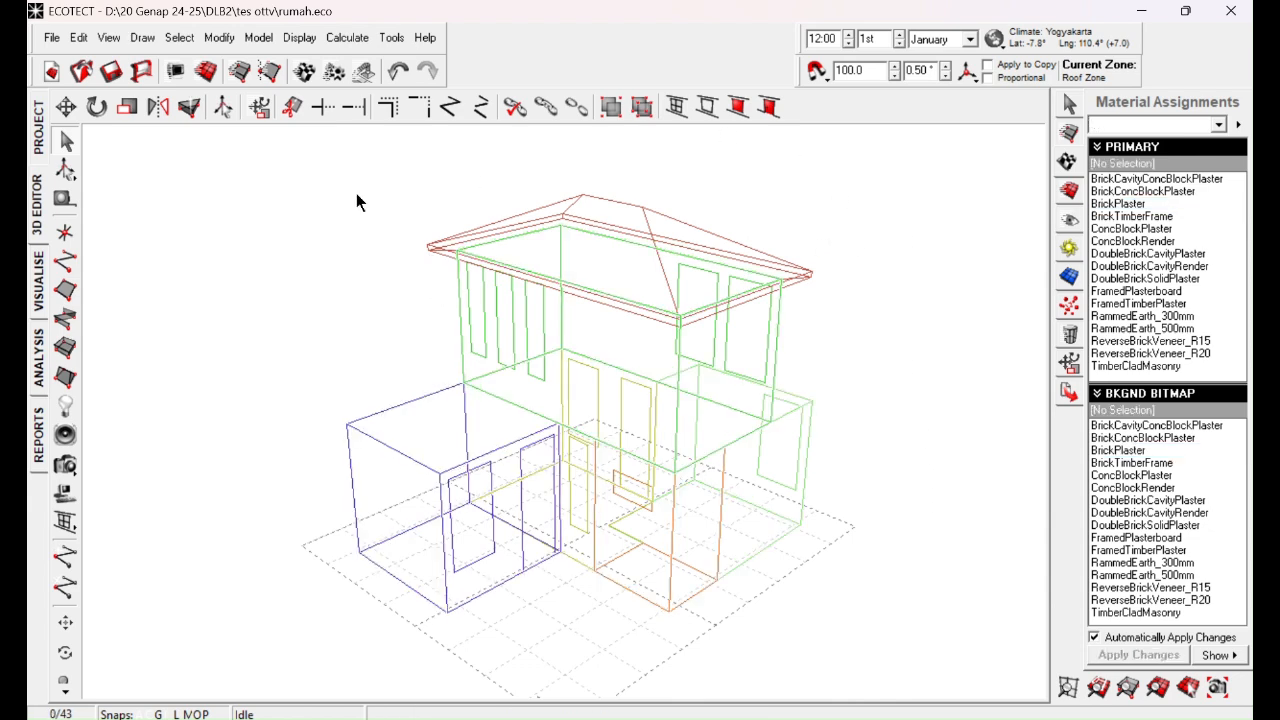
Step: Select all ceilings of the house by element type to show their assigned material
click(180, 40)
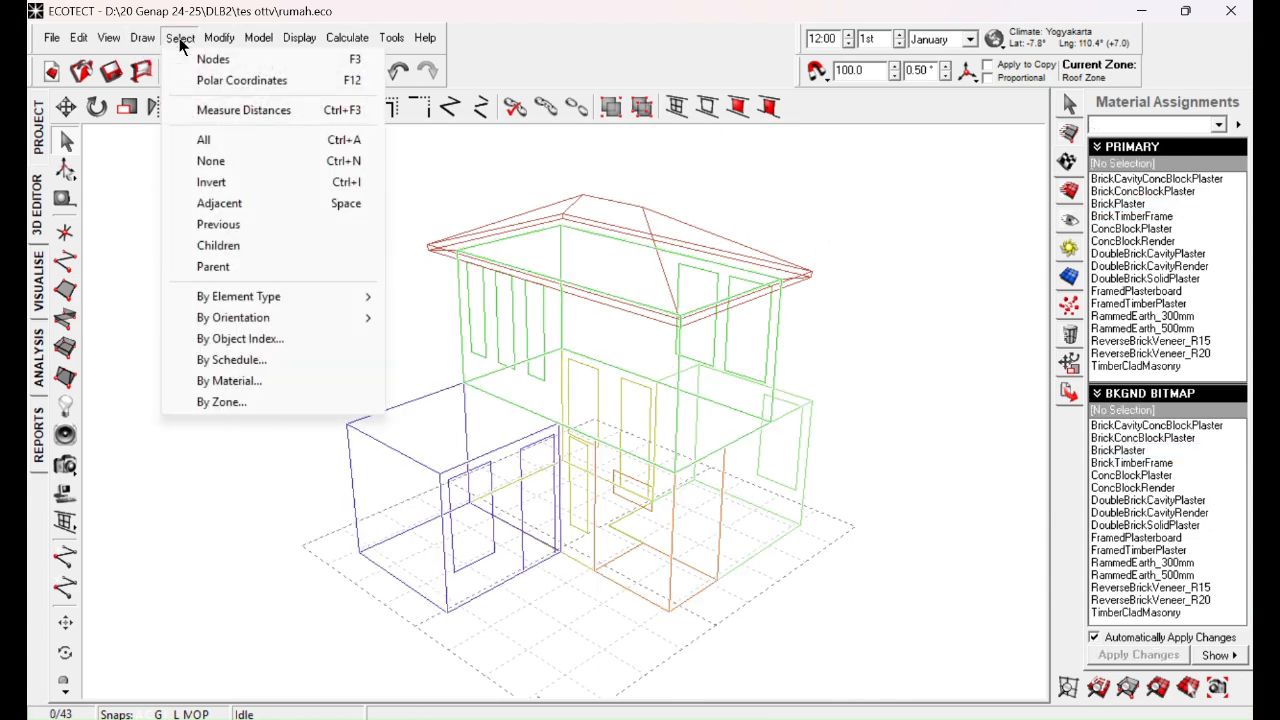
mouse_move(272, 300)
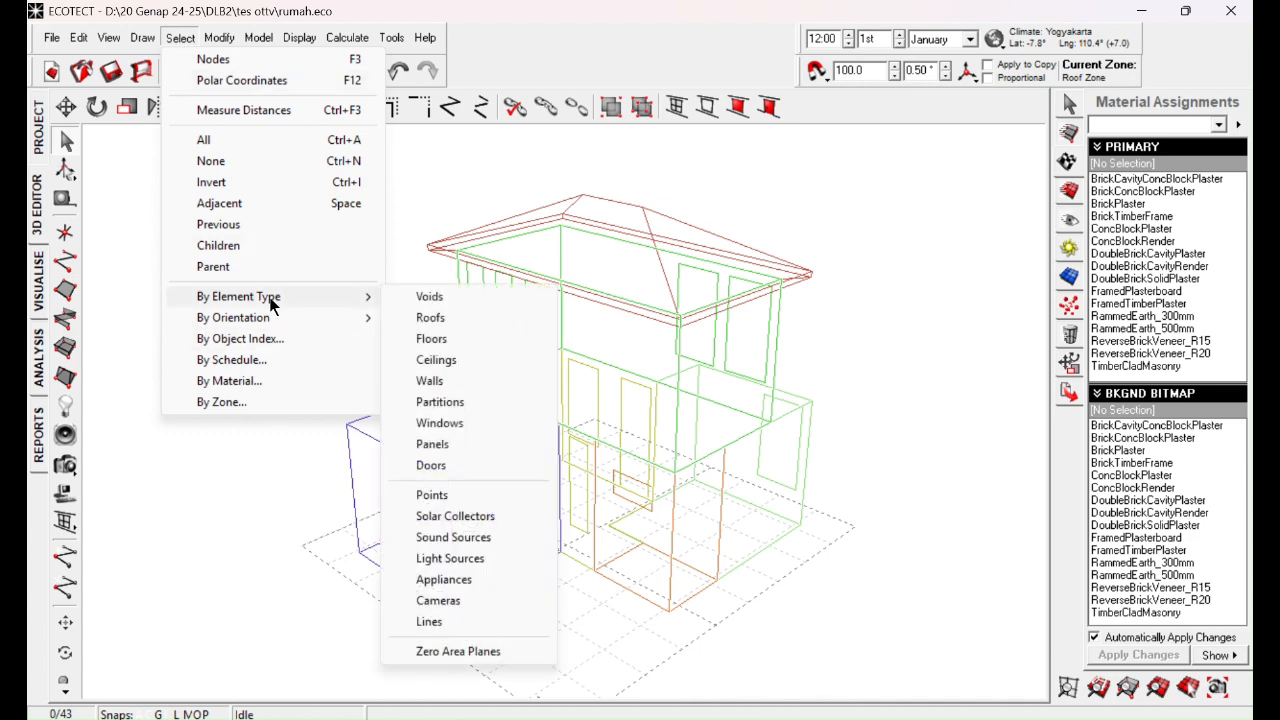
click(449, 358)
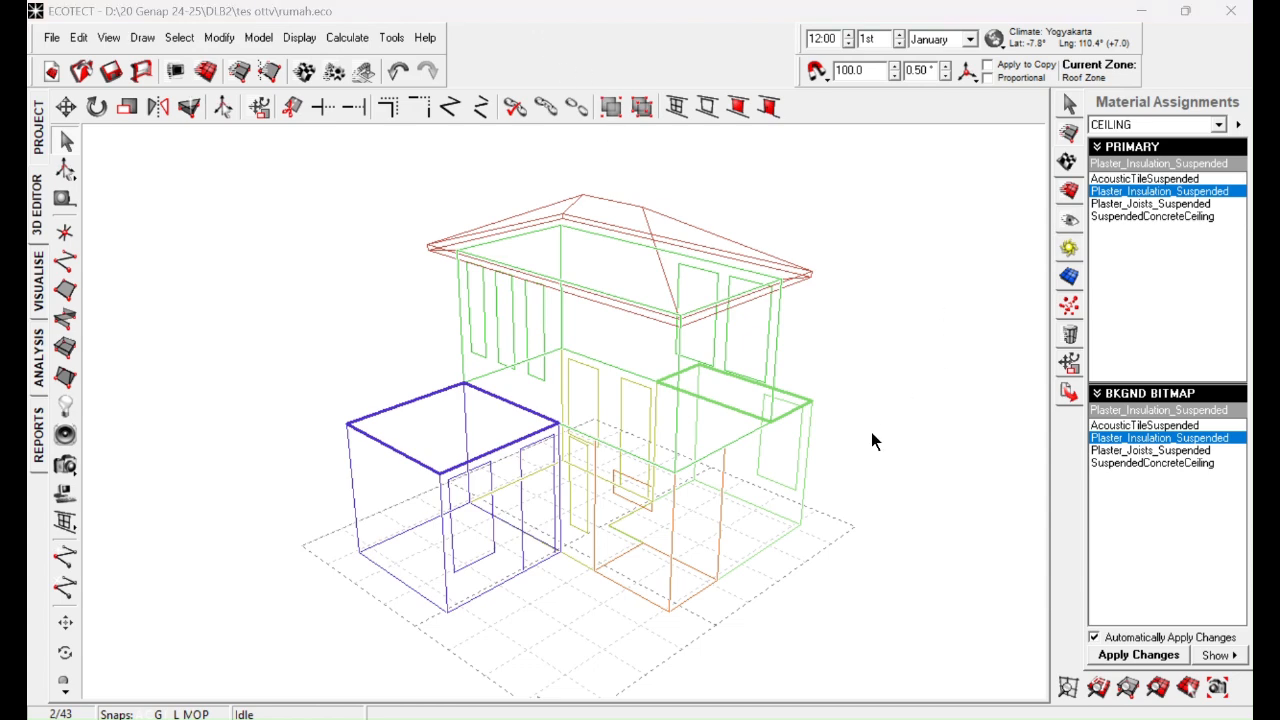
Step: Examine the properties and the individual layers of the selected ceilings' Plaster_Insulation_Suspended material, comparing them with the model
right_drag(814, 440, 811, 406)
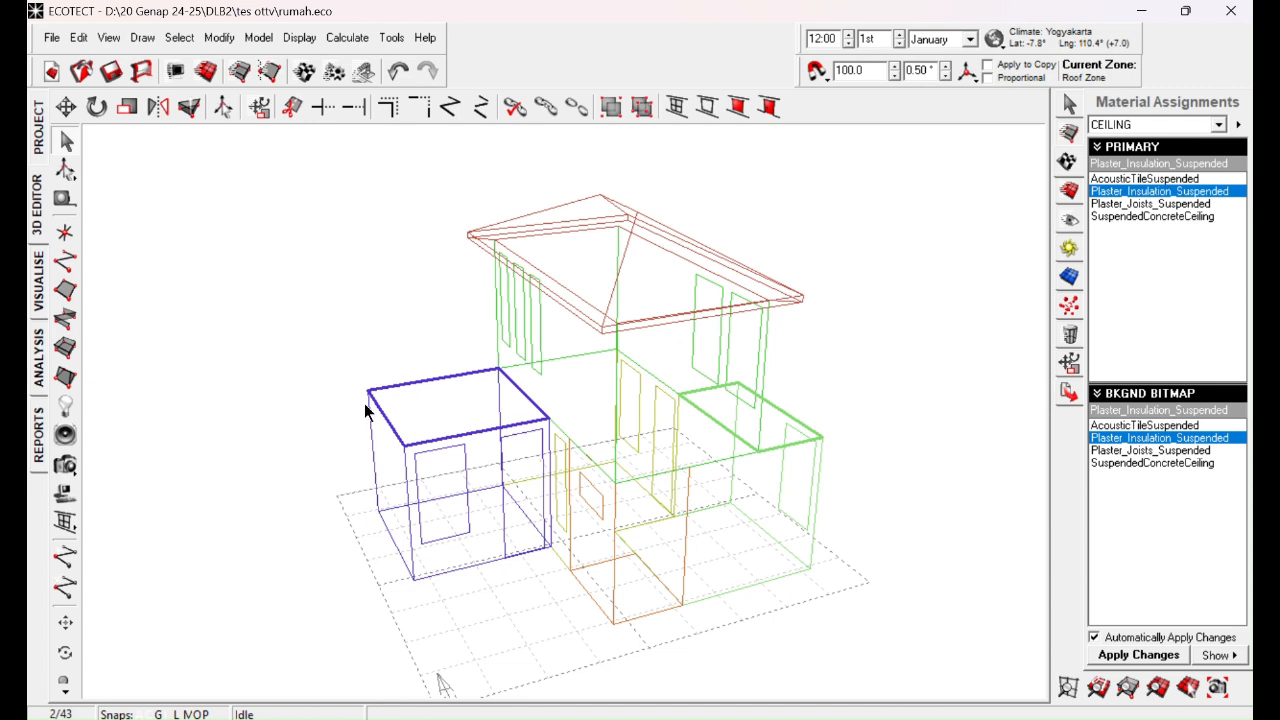
key(ctrl)
key(ctrl)
double_click(1156, 193)
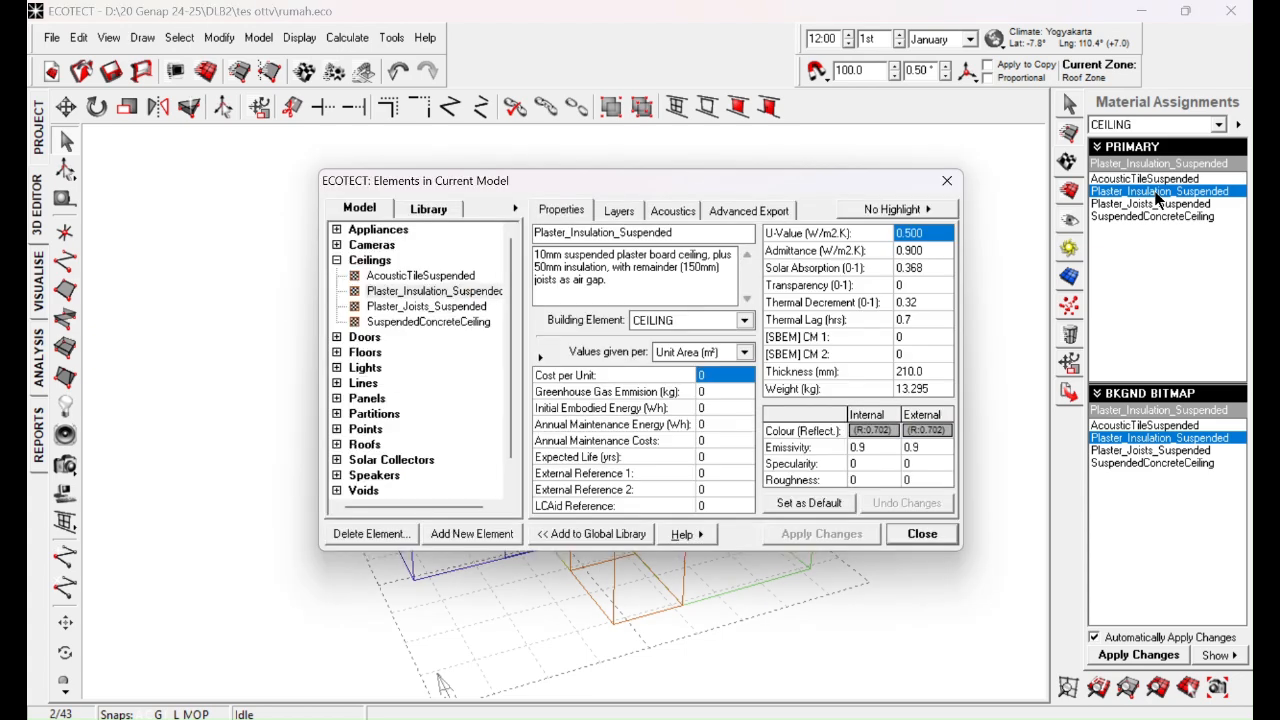
key(ctrl)
click(613, 212)
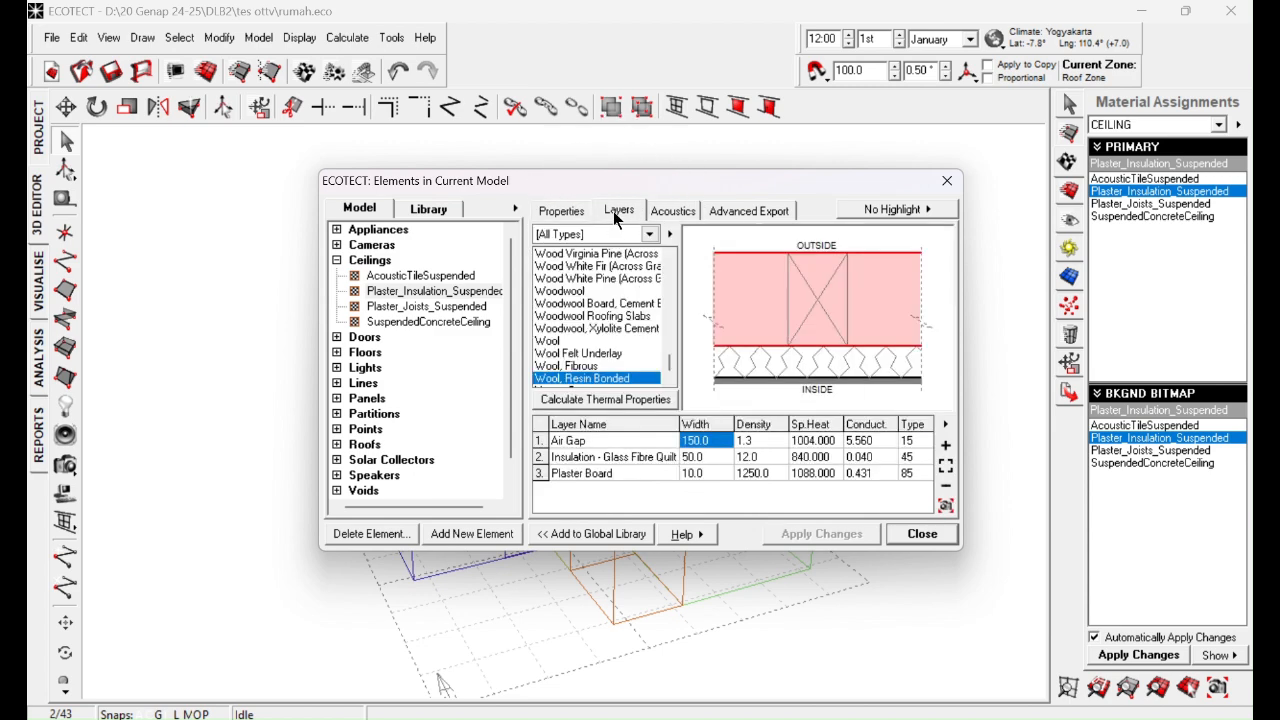
click(599, 457)
click(600, 473)
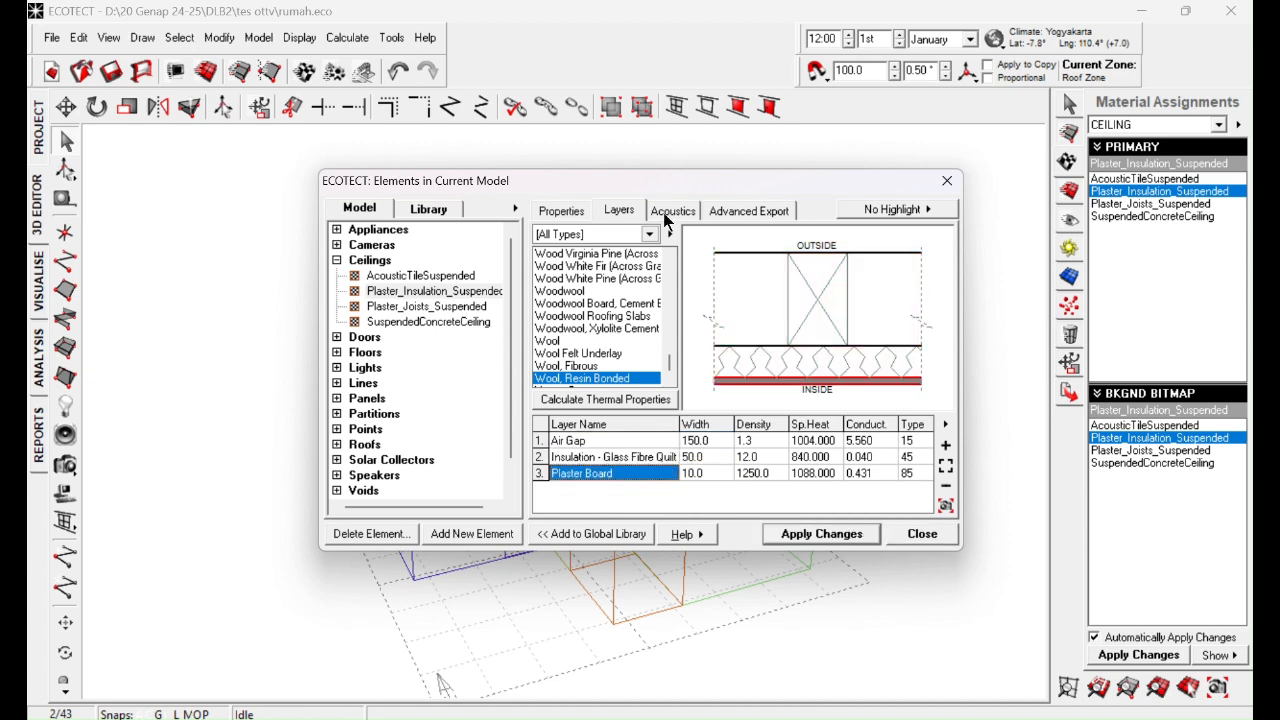
drag(702, 186, 577, 532)
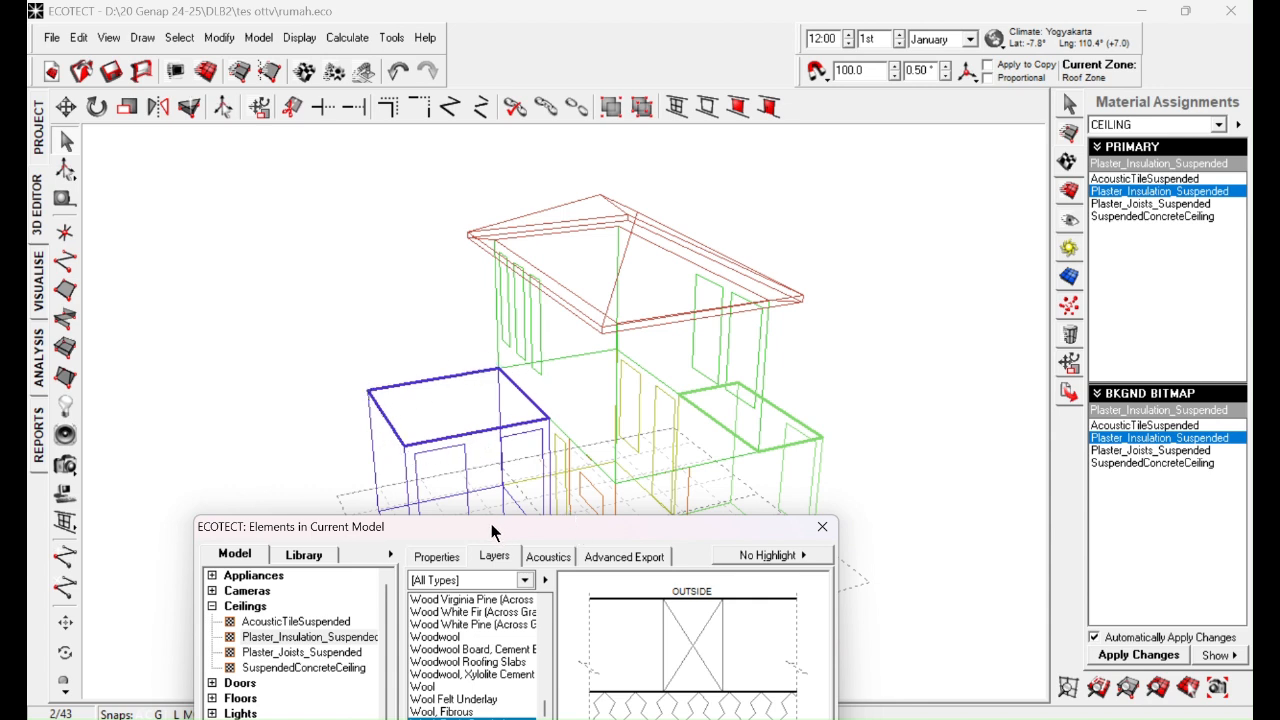
drag(535, 530, 700, 242)
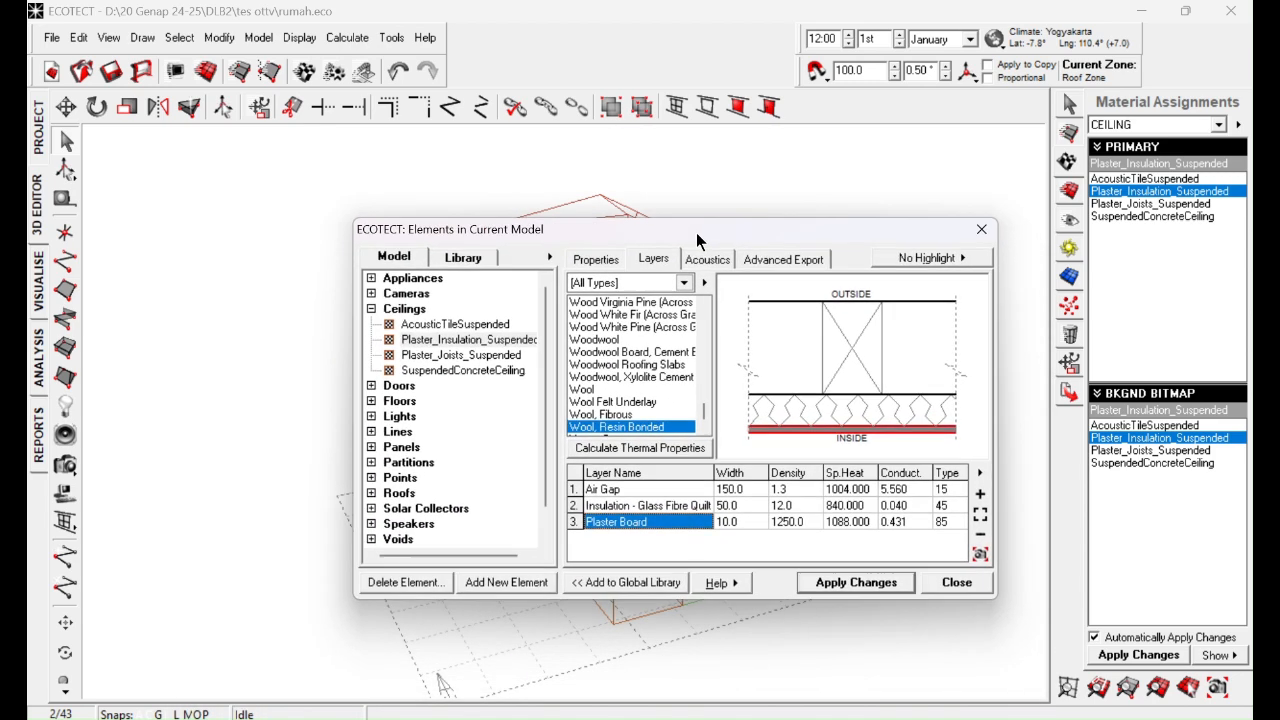
drag(802, 236, 625, 689)
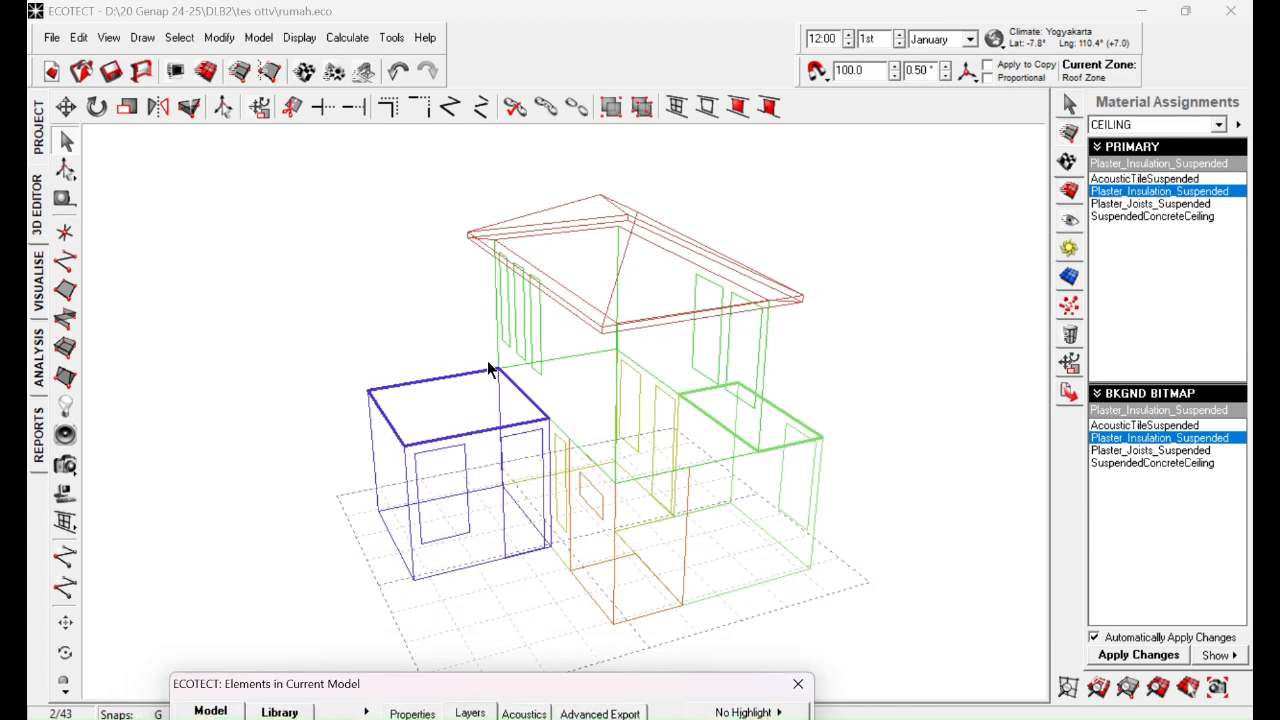
drag(645, 690, 775, 217)
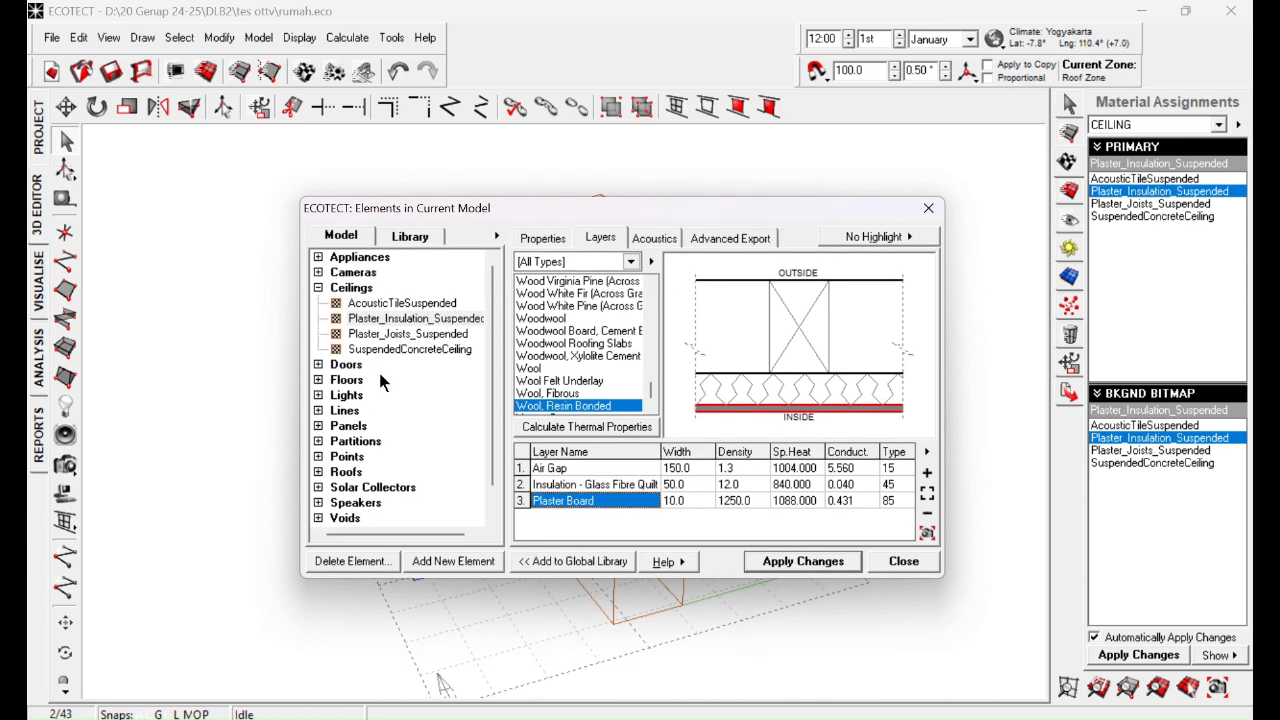
Step: Examine the layers of the Plaster_Joists_Suspended and SuspendedConcreteCeiling materials and close the material properties
click(407, 335)
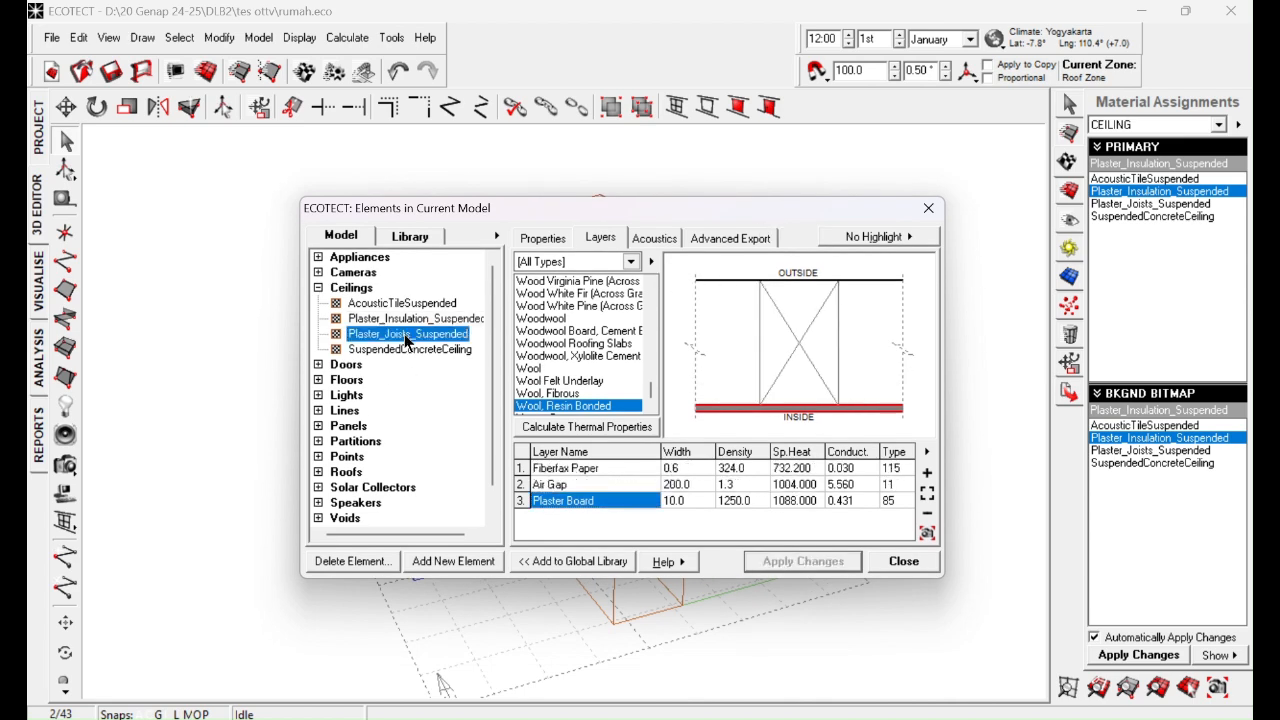
click(407, 351)
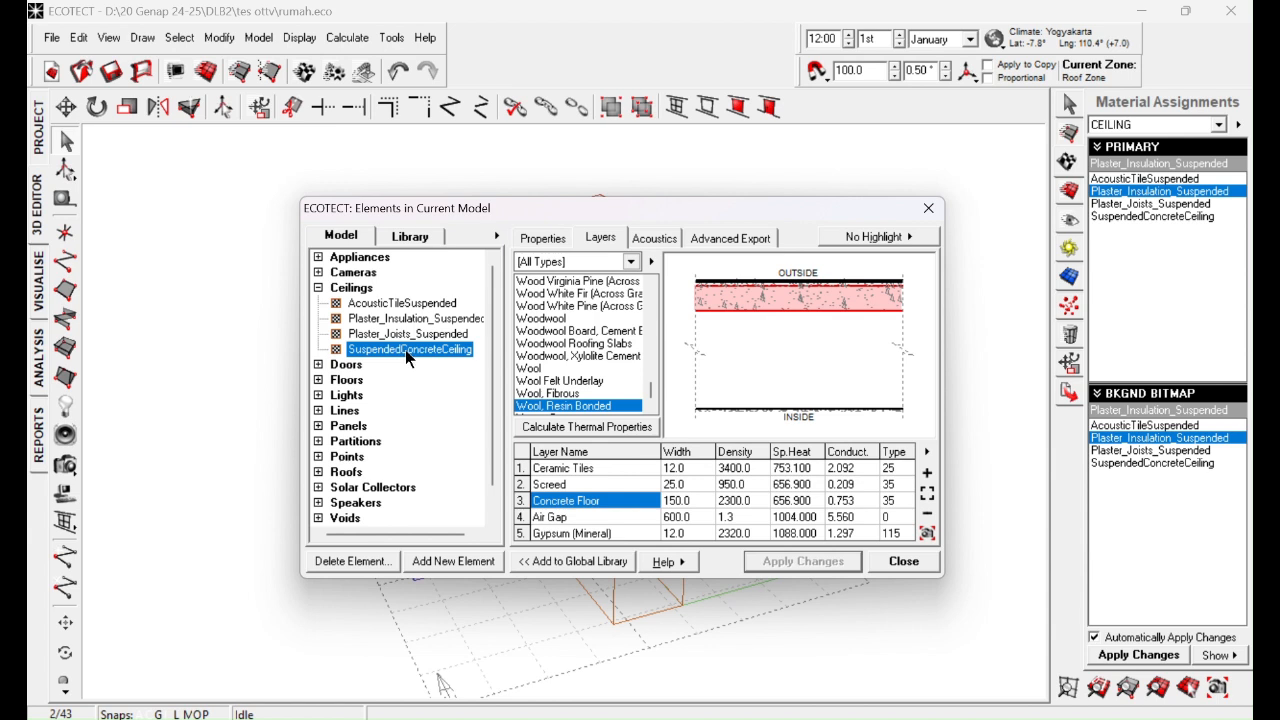
click(599, 468)
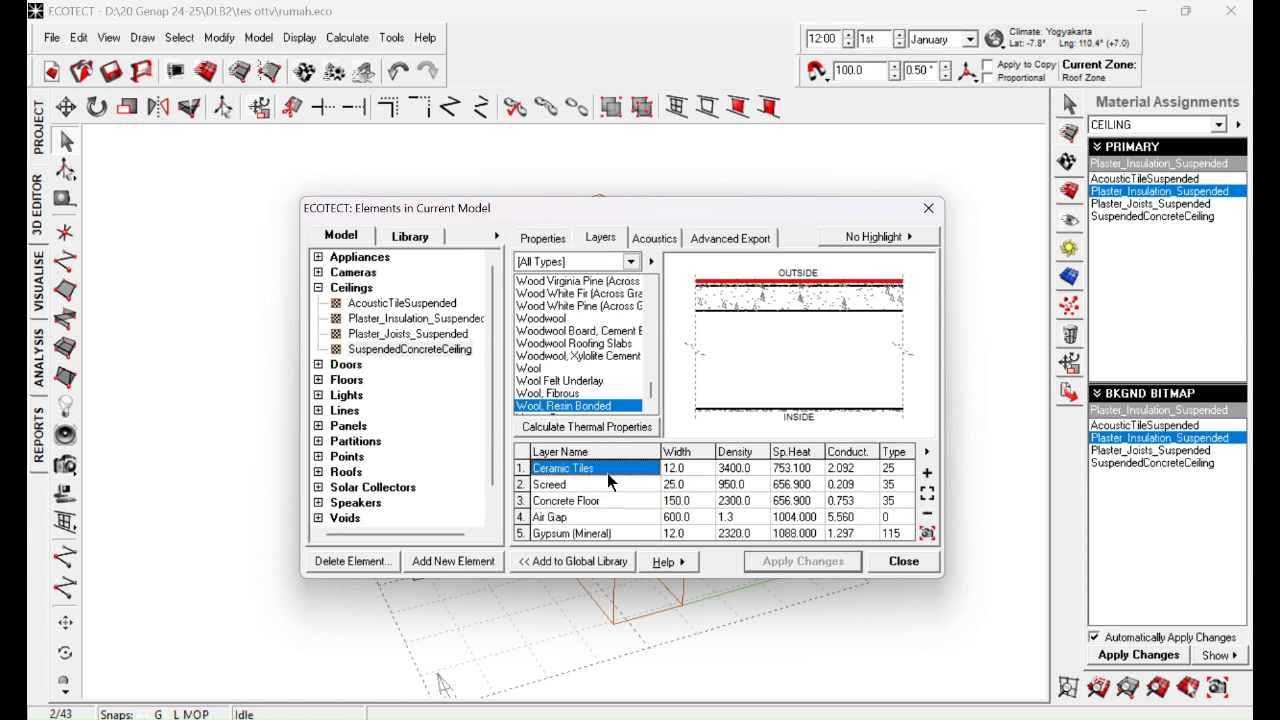
click(566, 485)
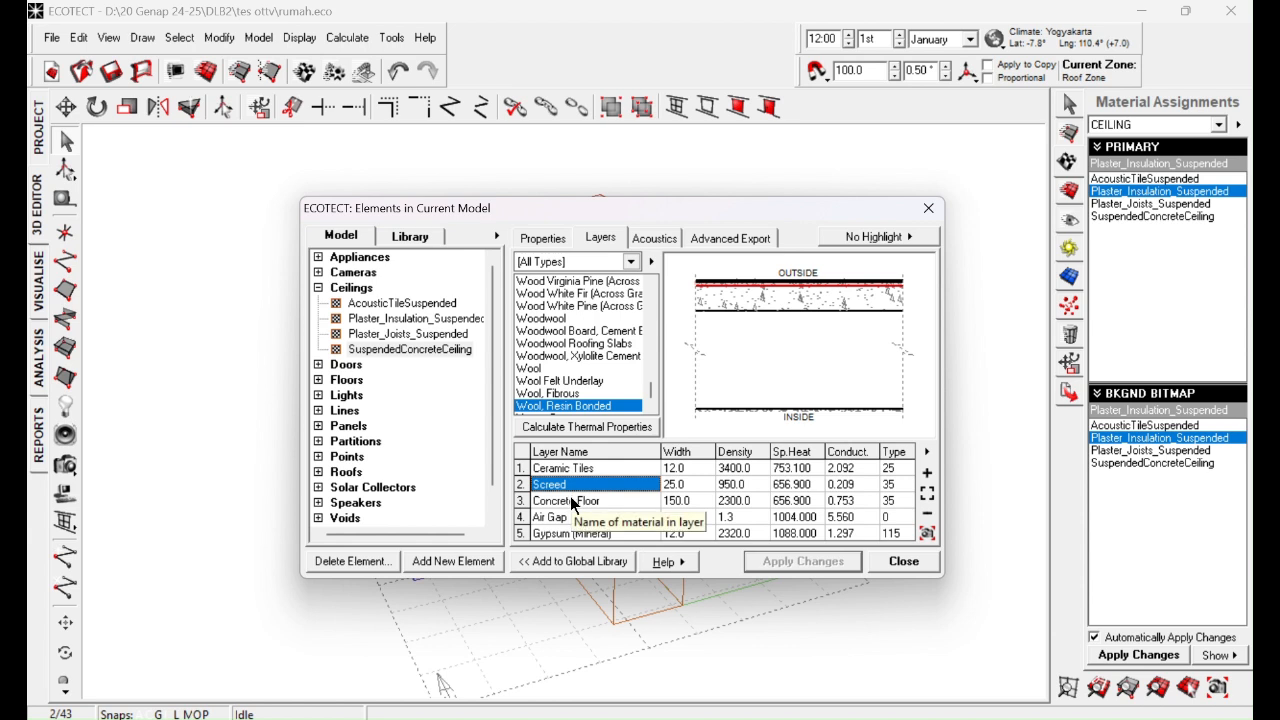
click(571, 500)
click(570, 516)
click(571, 534)
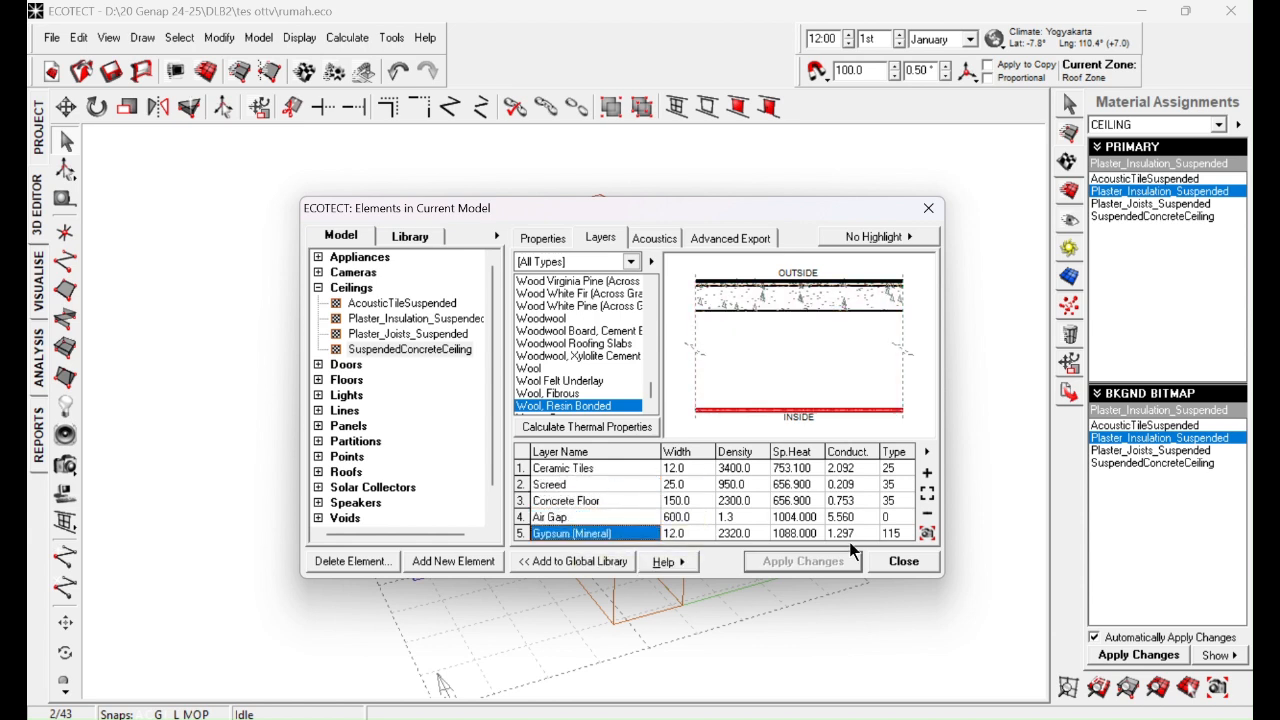
click(906, 563)
Step: Assign the SuspendedConcreteCeiling material to the selected ceilings and deselect them
mouse_move(826, 404)
right_down()
mouse_move(834, 420)
mouse_move(829, 397)
right_up()
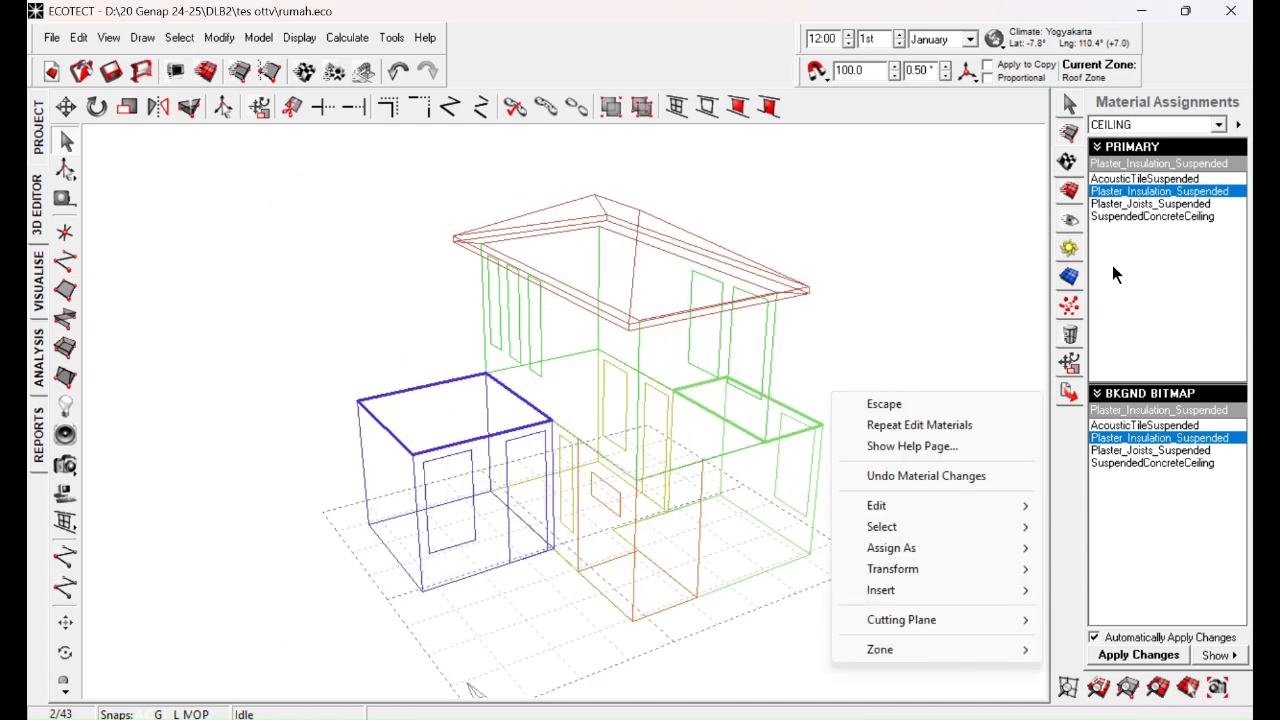
click(1131, 215)
click(1160, 222)
click(1160, 222)
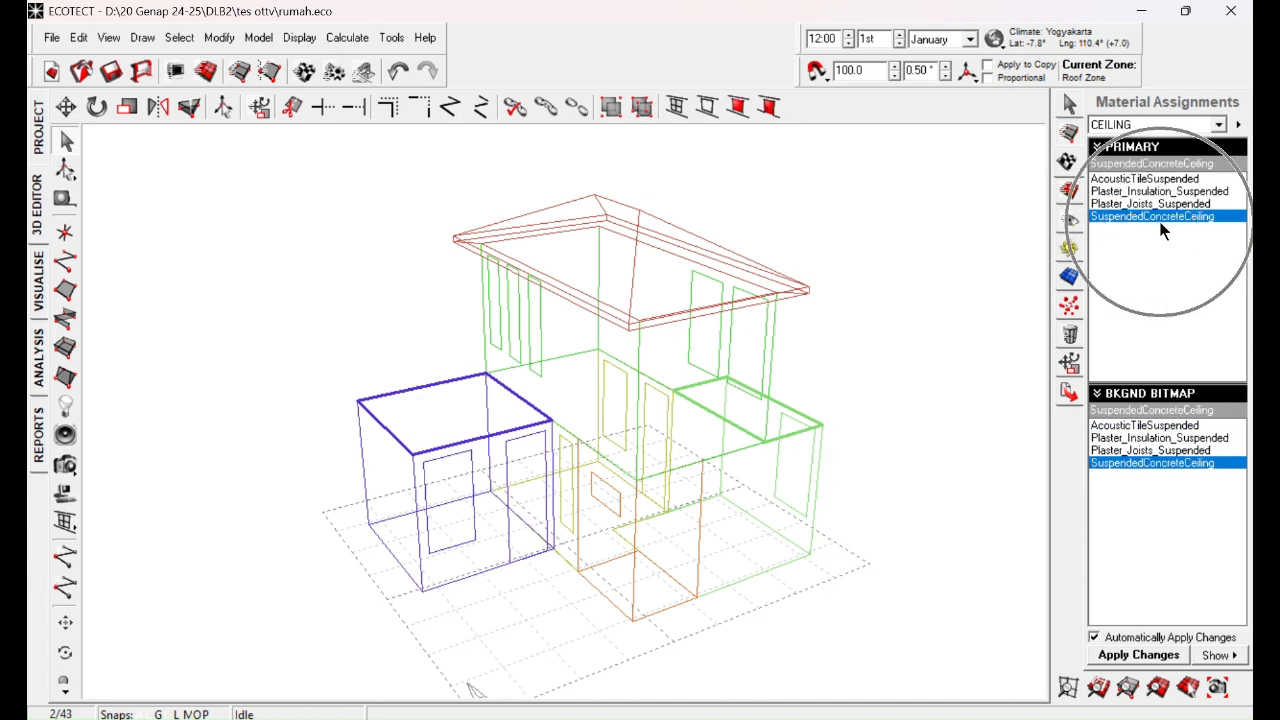
click(920, 364)
Step: Select all roofs of the house by element type, assign them the ClayTiledRoof material and deselect them
middle_drag(693, 390, 606, 408)
right_drag(416, 448, 448, 464)
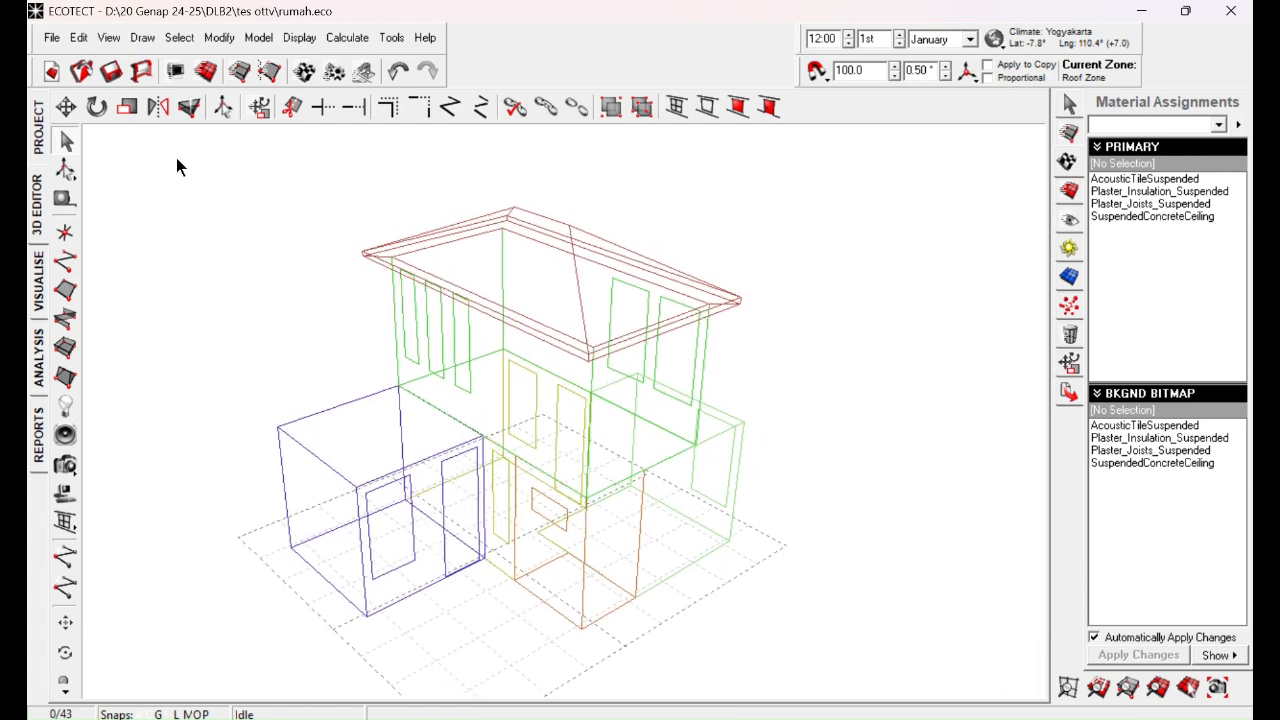
click(181, 40)
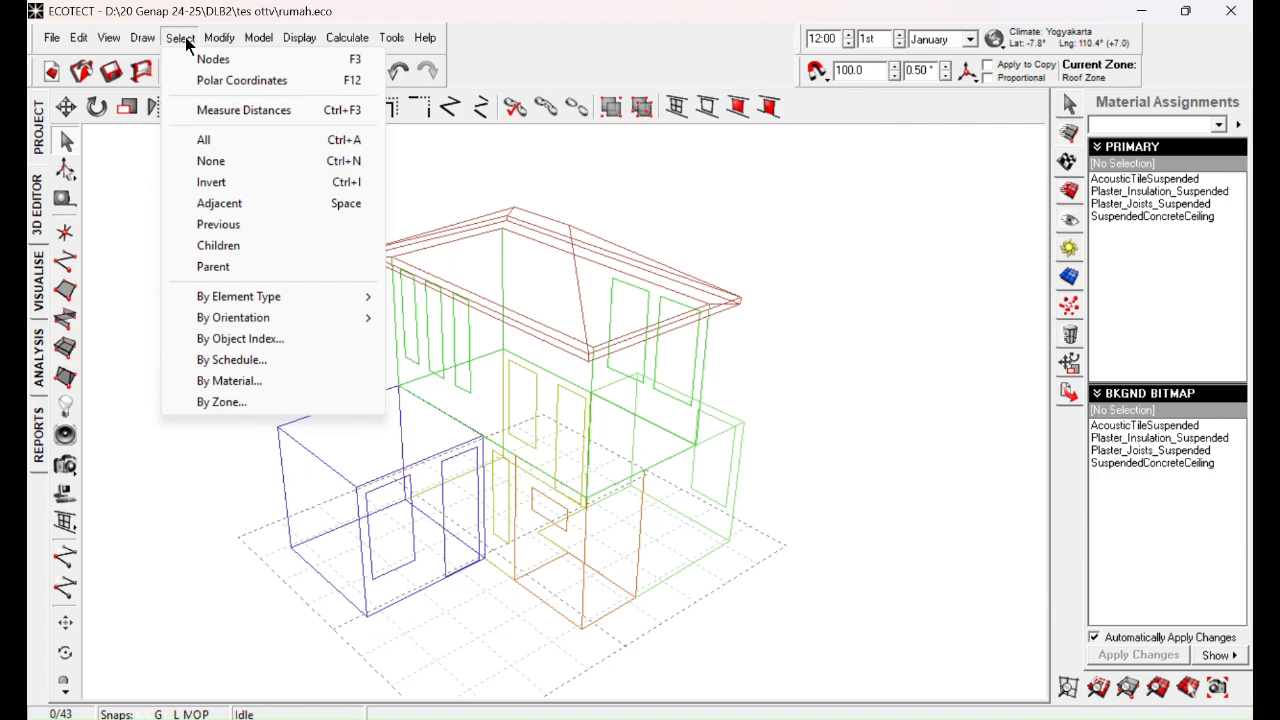
mouse_move(306, 296)
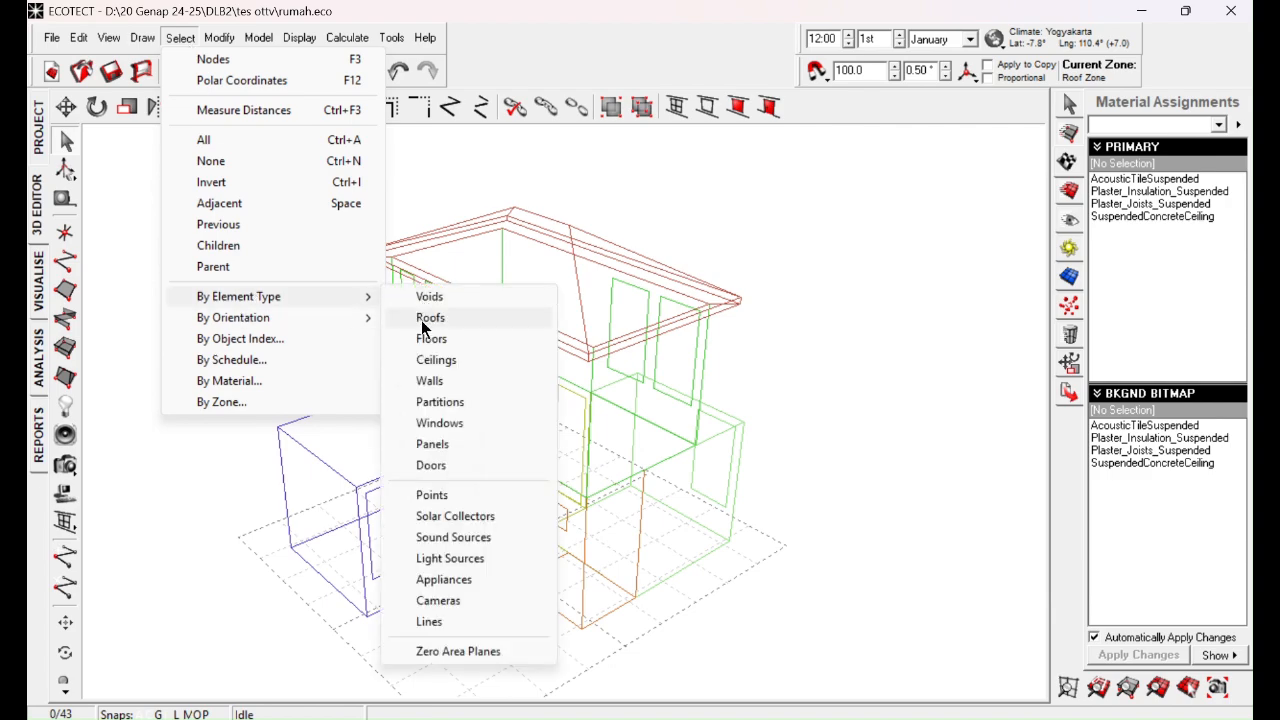
click(422, 327)
right_drag(731, 417, 782, 414)
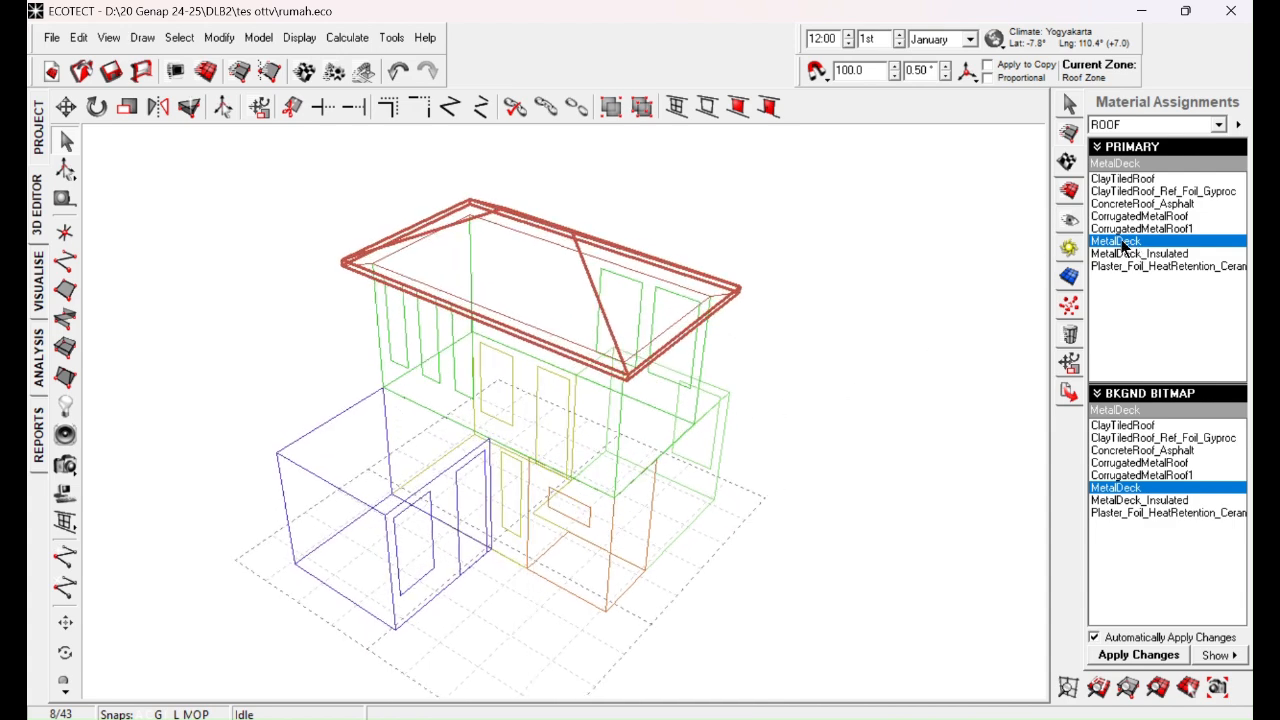
click(1135, 179)
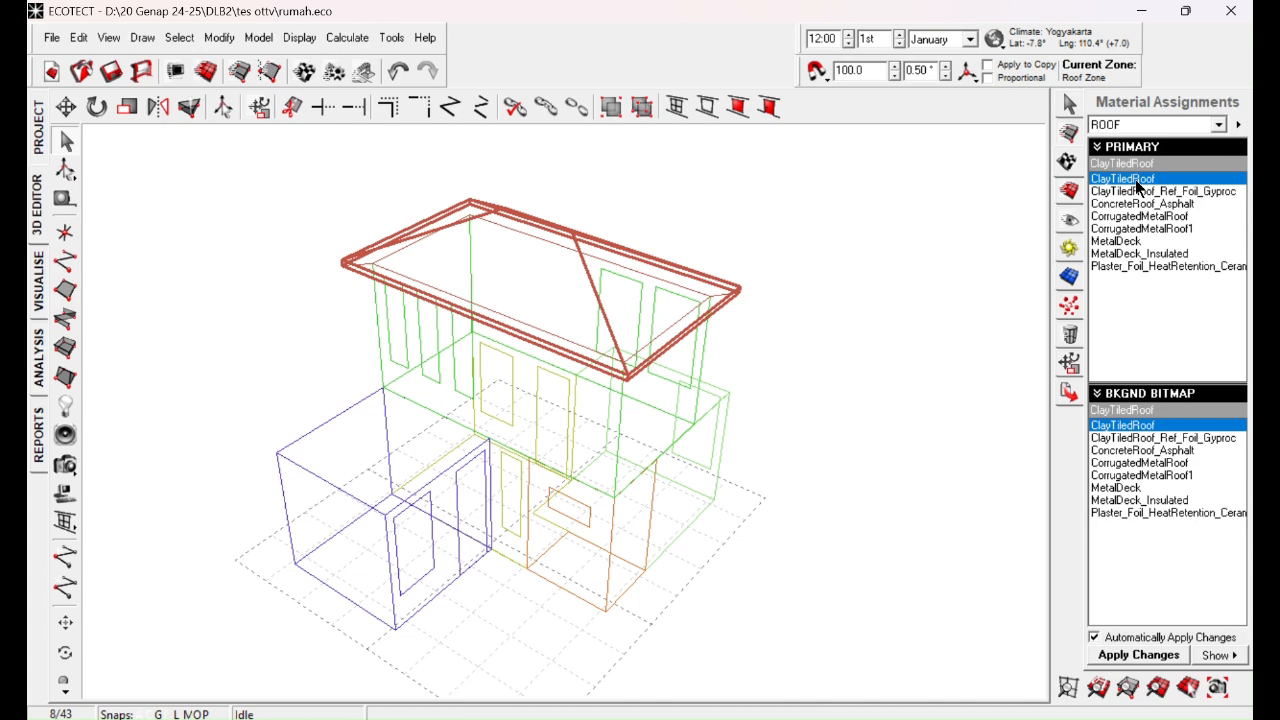
click(853, 368)
Step: Select the two horizontal planes at the base of the roof and set them to CEILING elements with the Plaster_Insulation_Suspended material
right_drag(497, 357, 360, 283)
scroll(380, 276, up, 3)
middle_drag(351, 190, 383, 264)
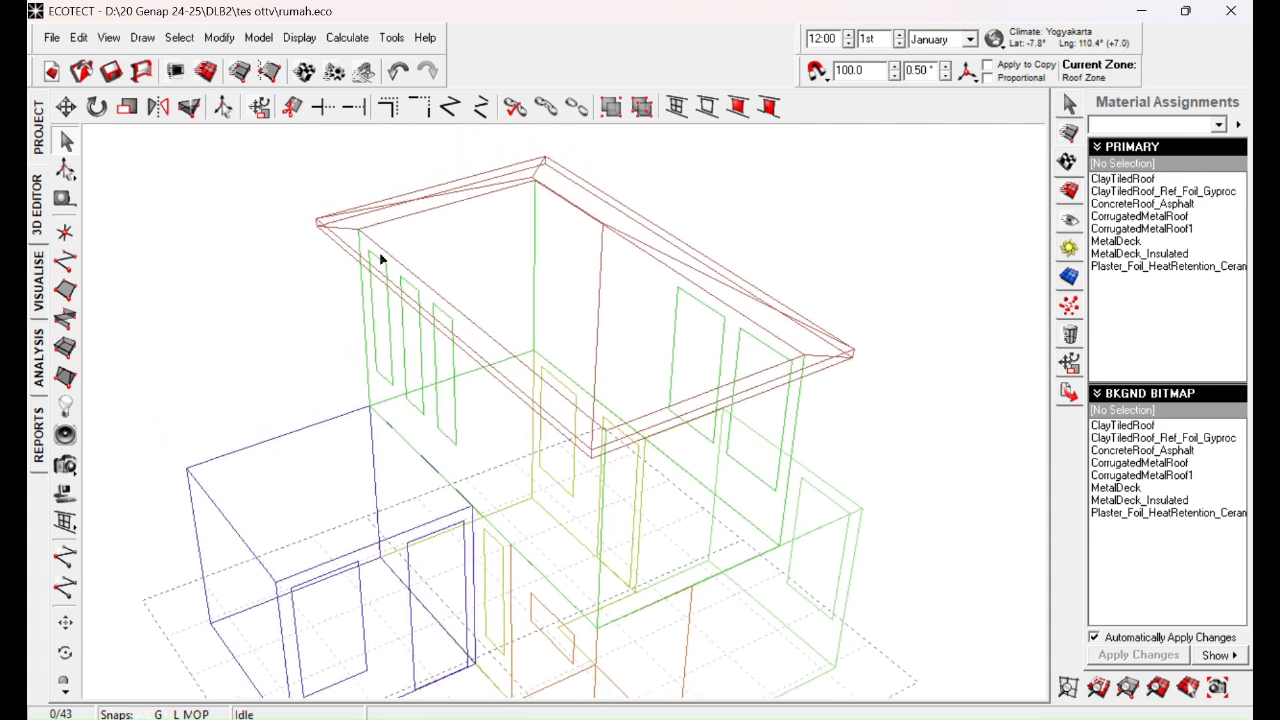
click(354, 236)
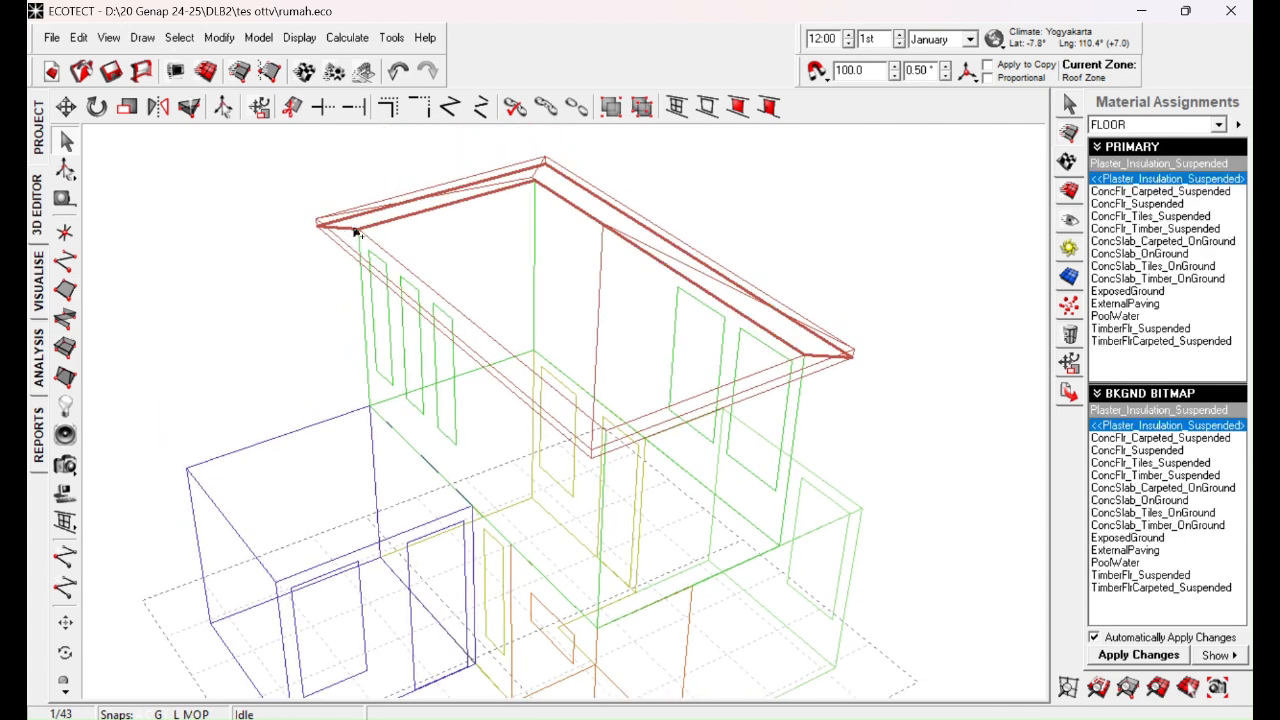
shift+click(353, 233)
right_drag(694, 457, 698, 334)
right_drag(813, 385, 766, 380)
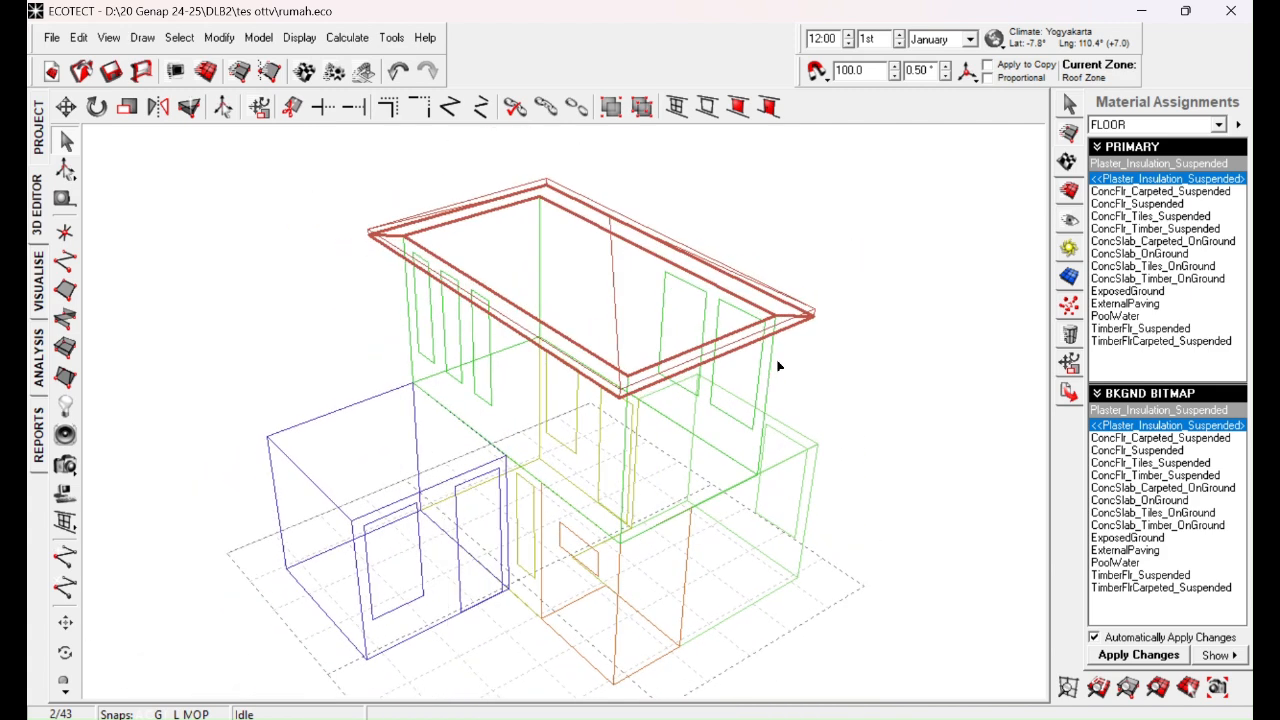
key(ctrl)
key(ctrl)
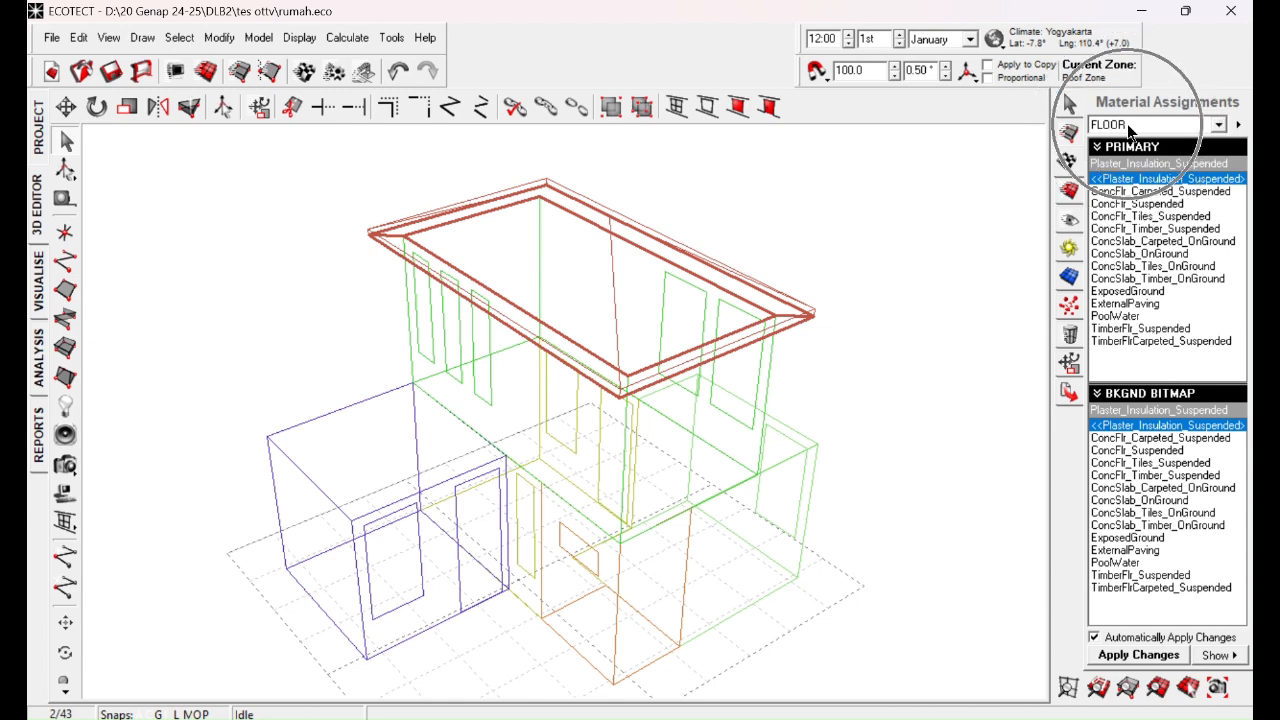
key(ctrl)
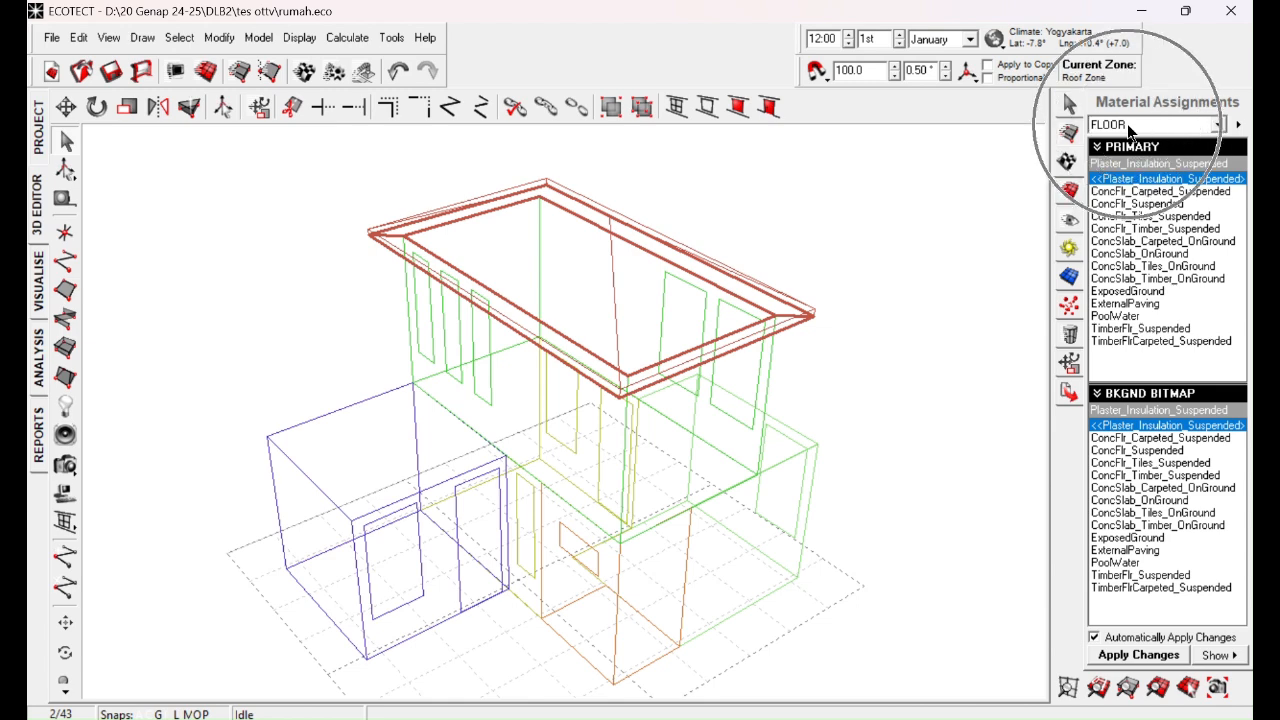
click(1127, 124)
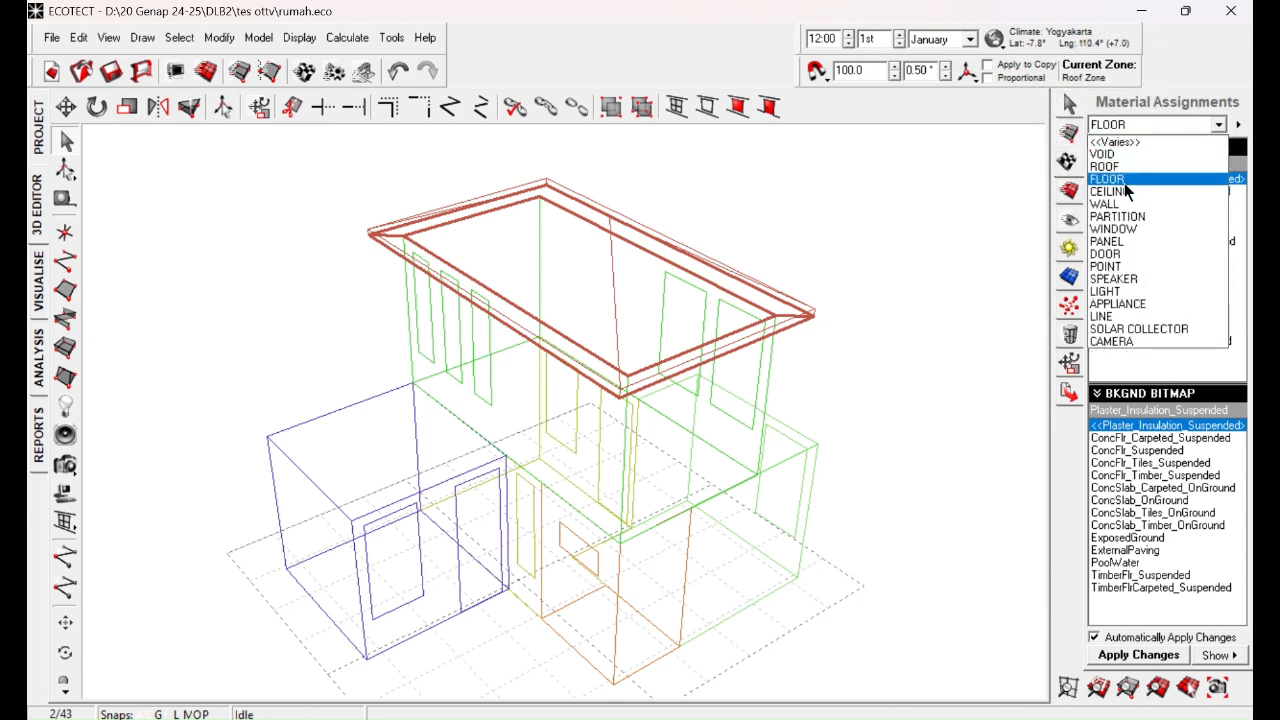
click(1125, 186)
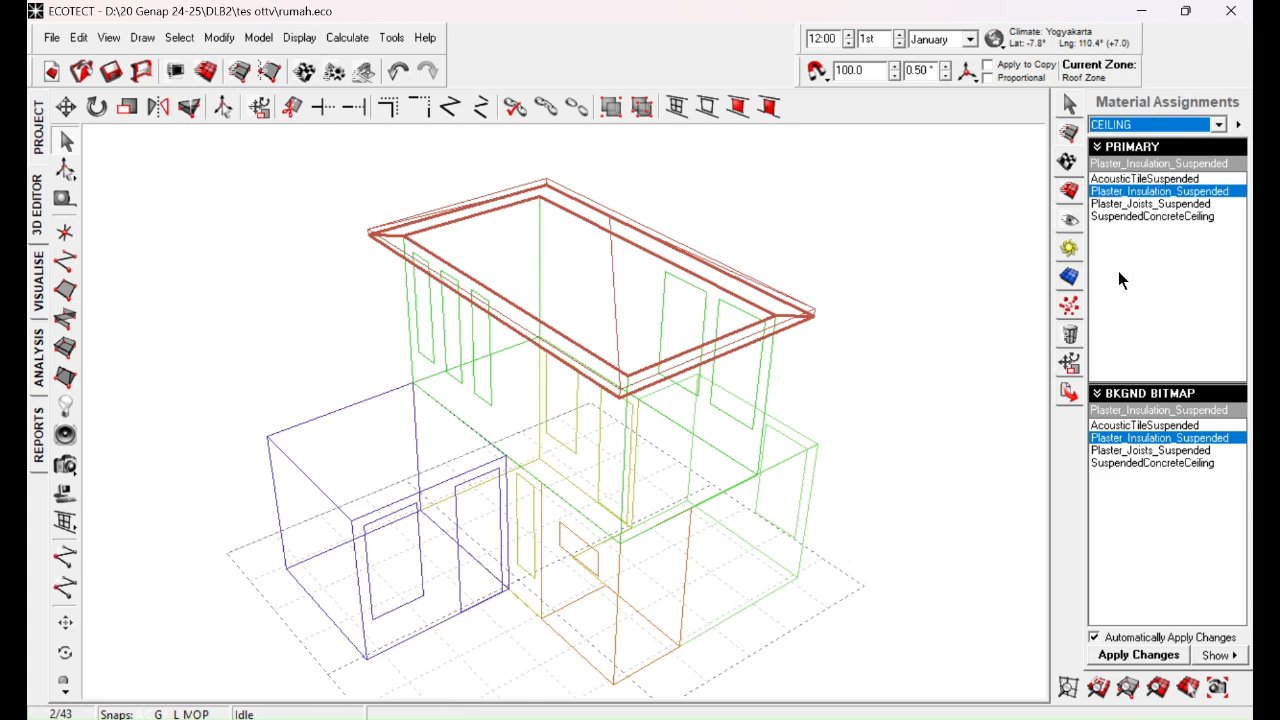
click(1132, 190)
Step: Examine the layers of the Plaster_Insulation_Suspended material on the planes under the roof, close its properties and deselect the planes
double_click(1132, 190)
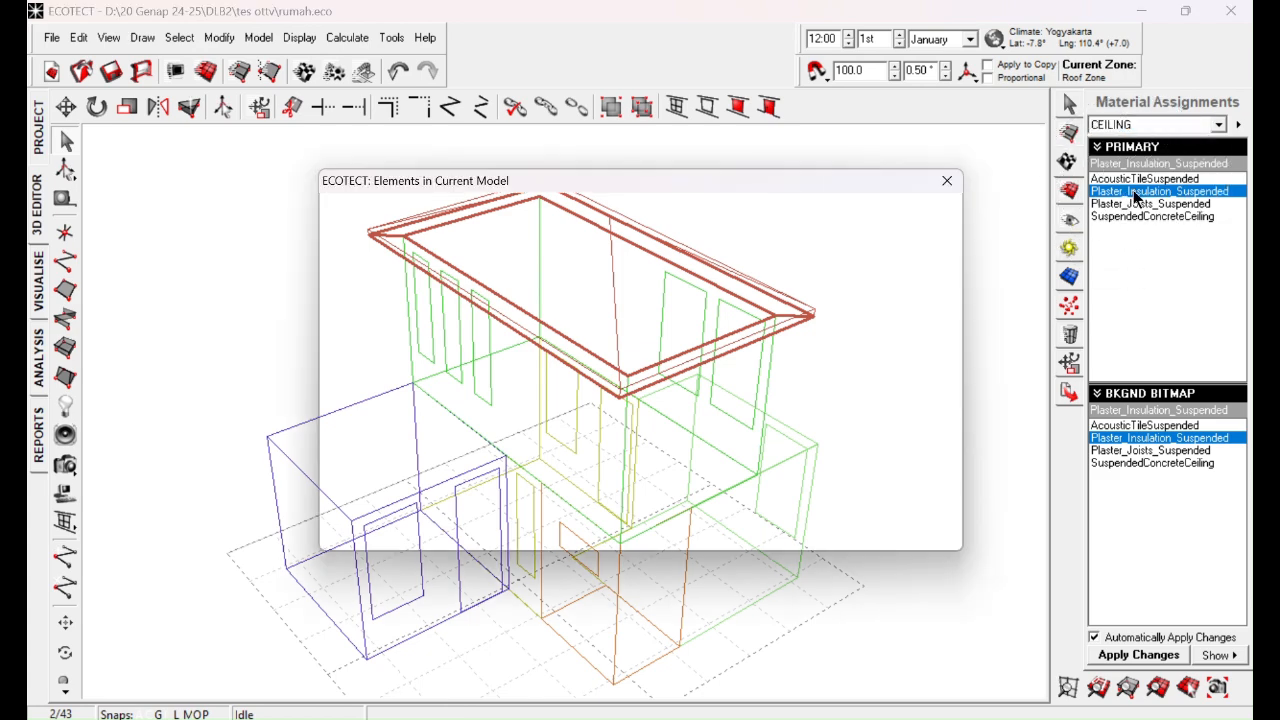
click(945, 182)
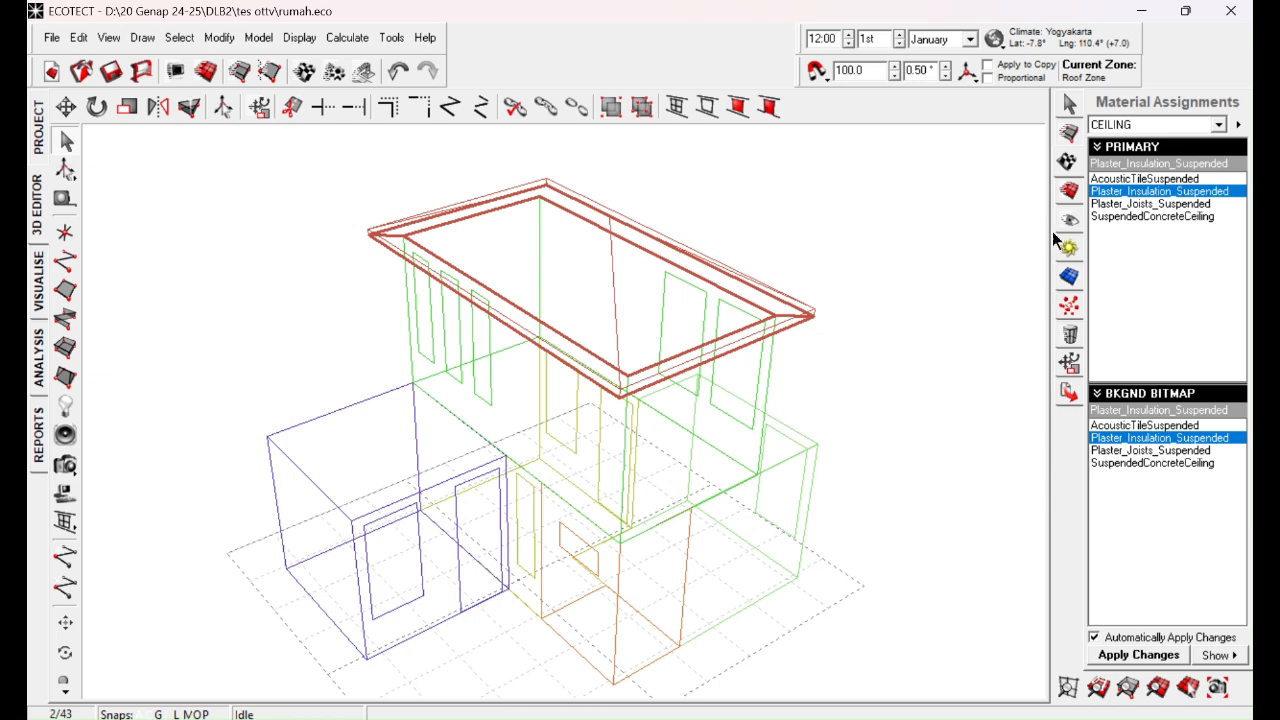
double_click(1138, 191)
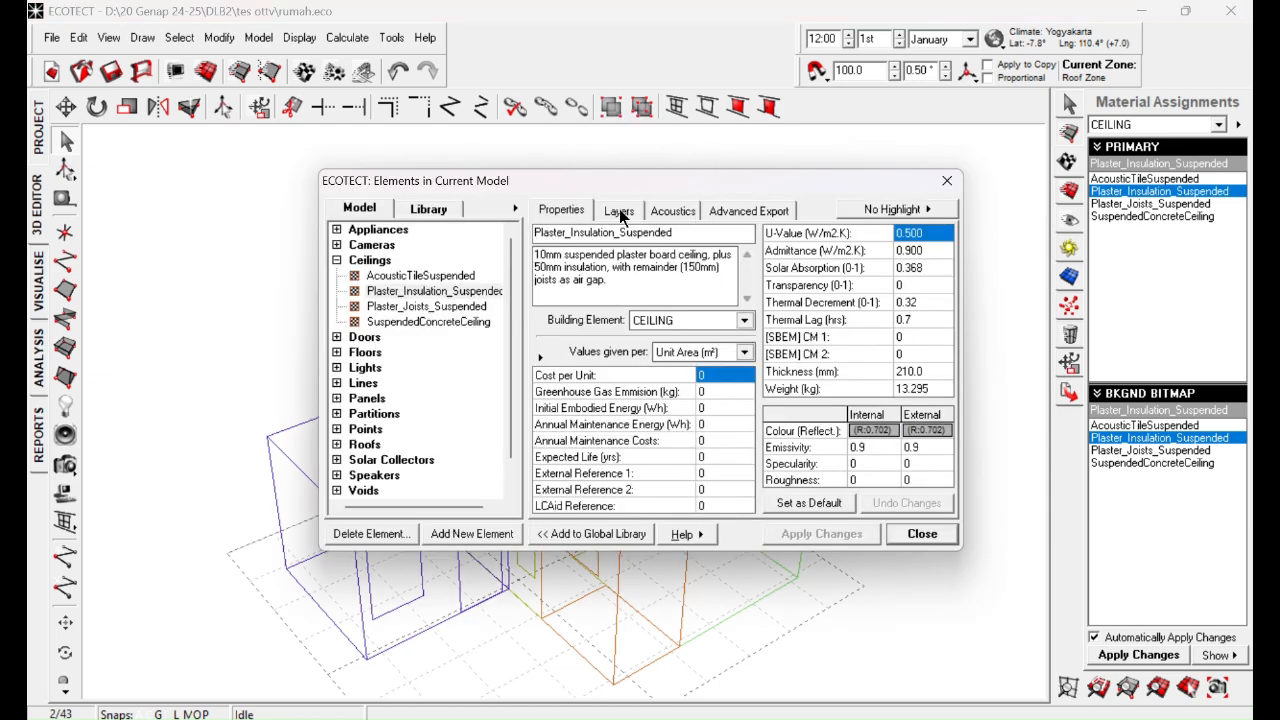
click(619, 209)
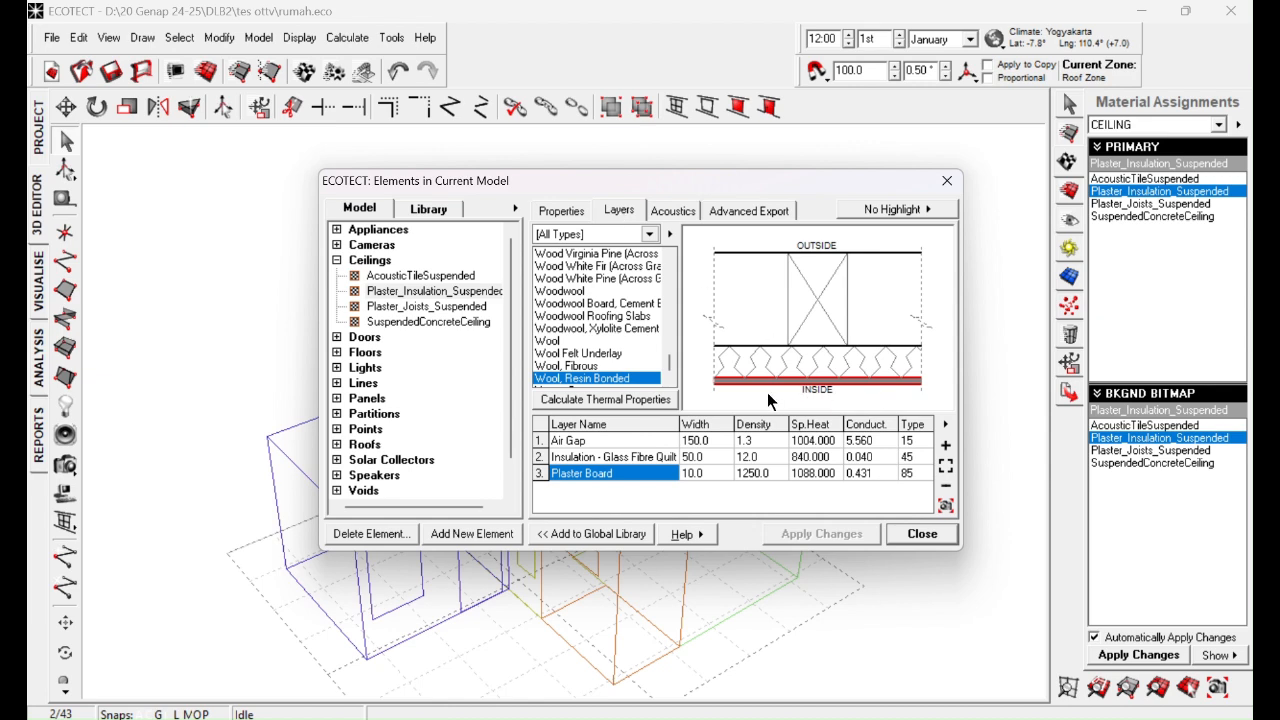
click(946, 181)
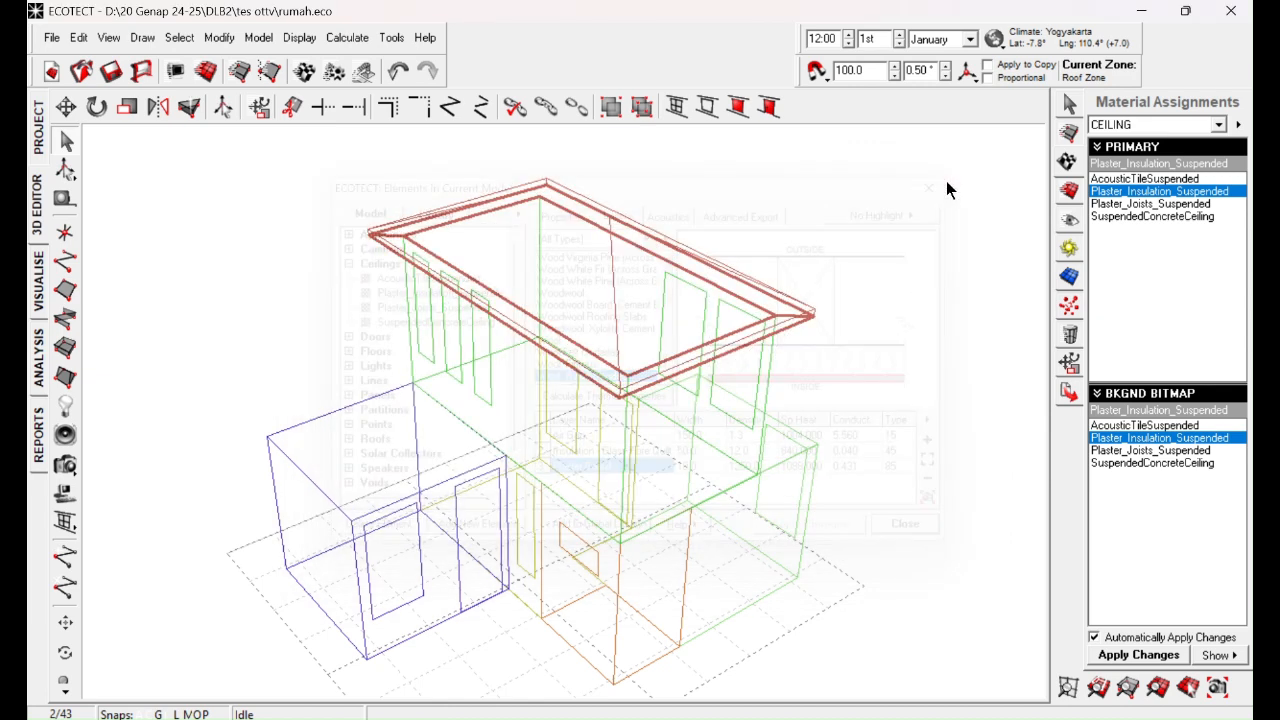
click(868, 305)
Step: Load the Yogyakarta-Indonesia.WEA climate file, update the global position to match it and save the house model
middle_drag(868, 303, 658, 484)
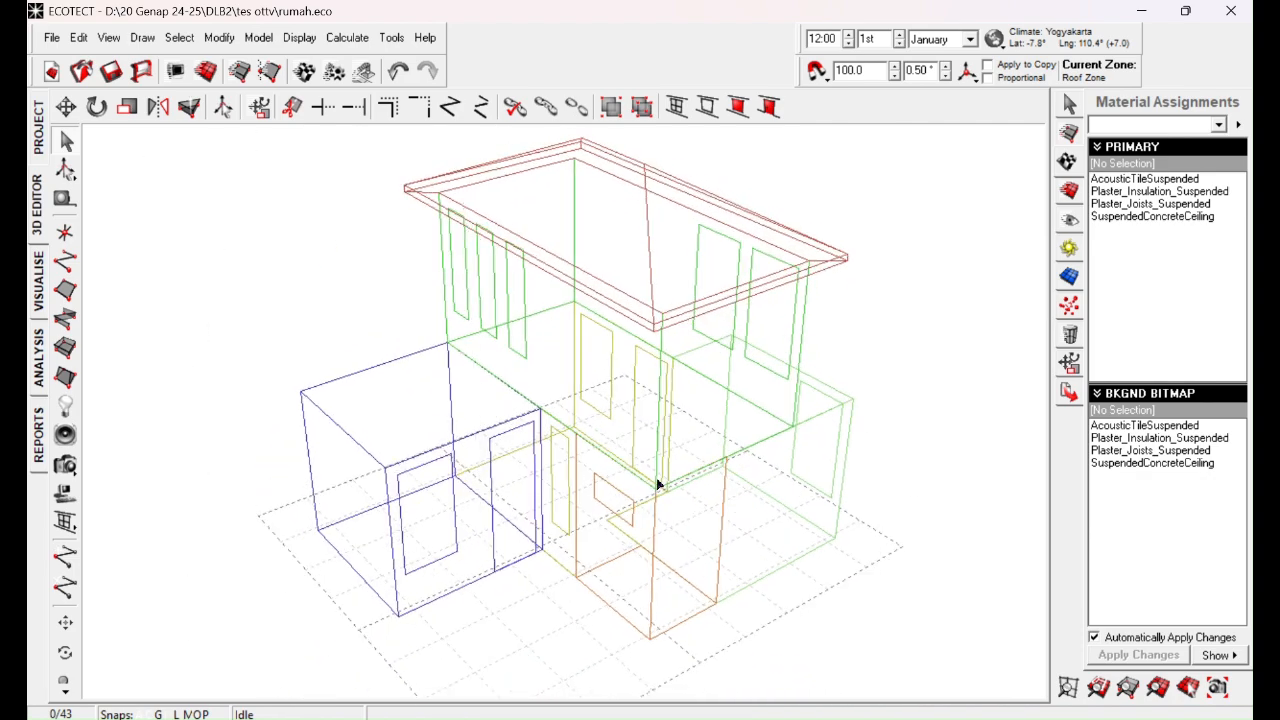
middle_drag(707, 378, 676, 407)
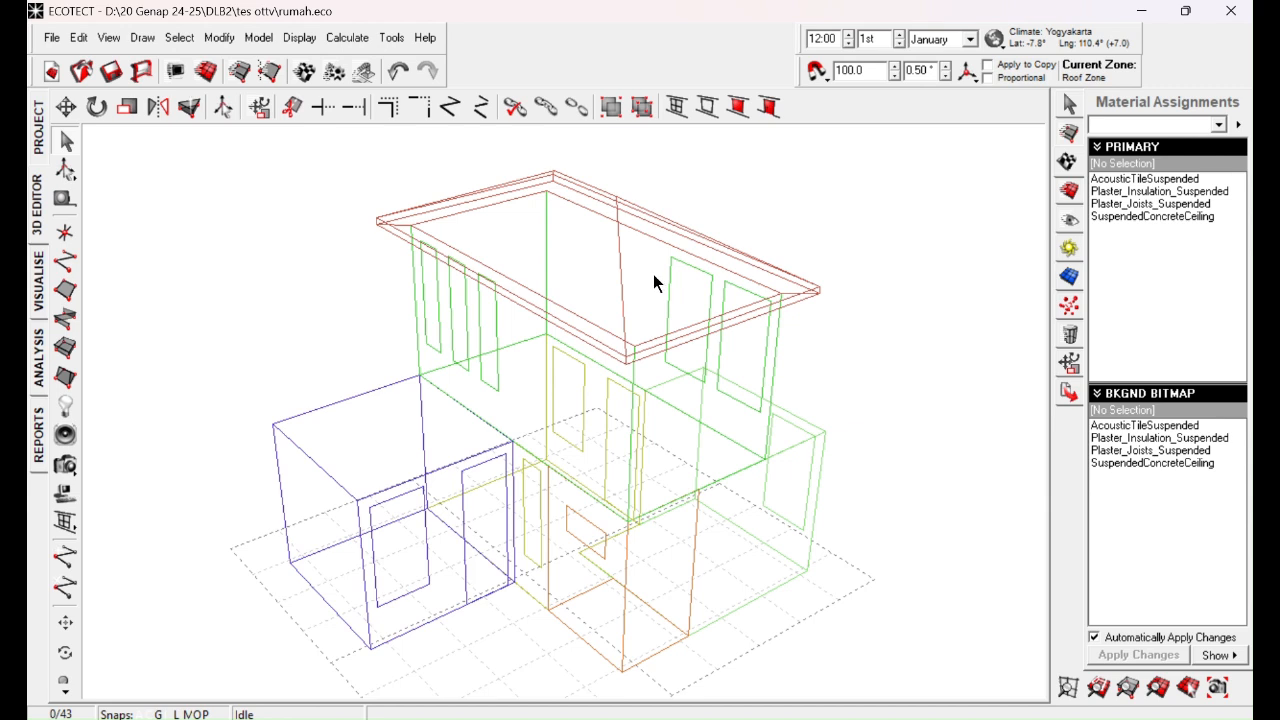
click(1001, 45)
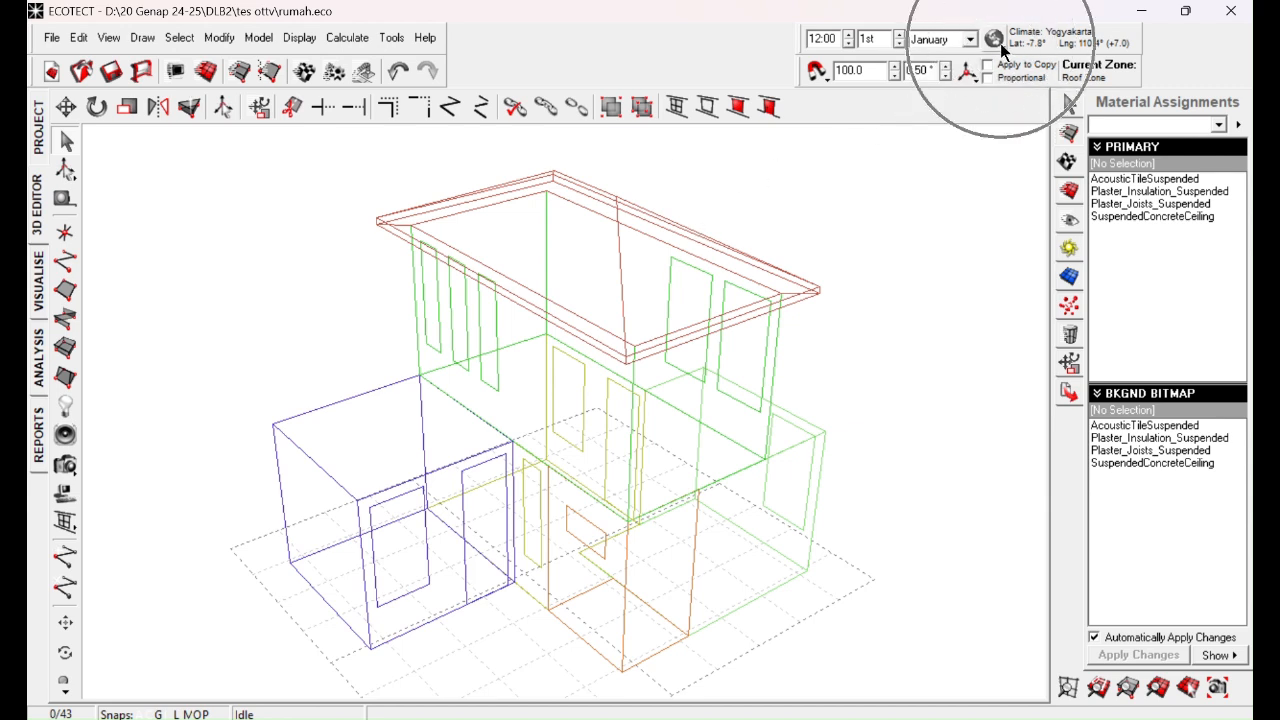
click(920, 62)
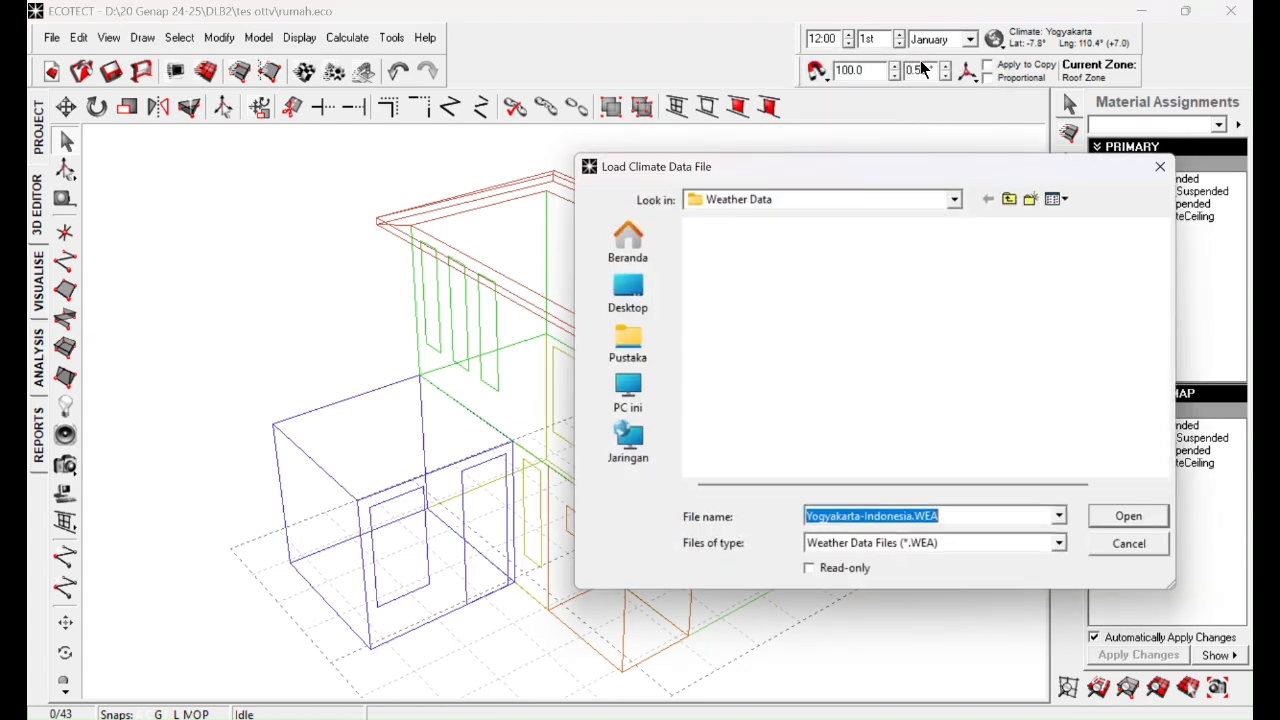
scroll(835, 339, down, 10)
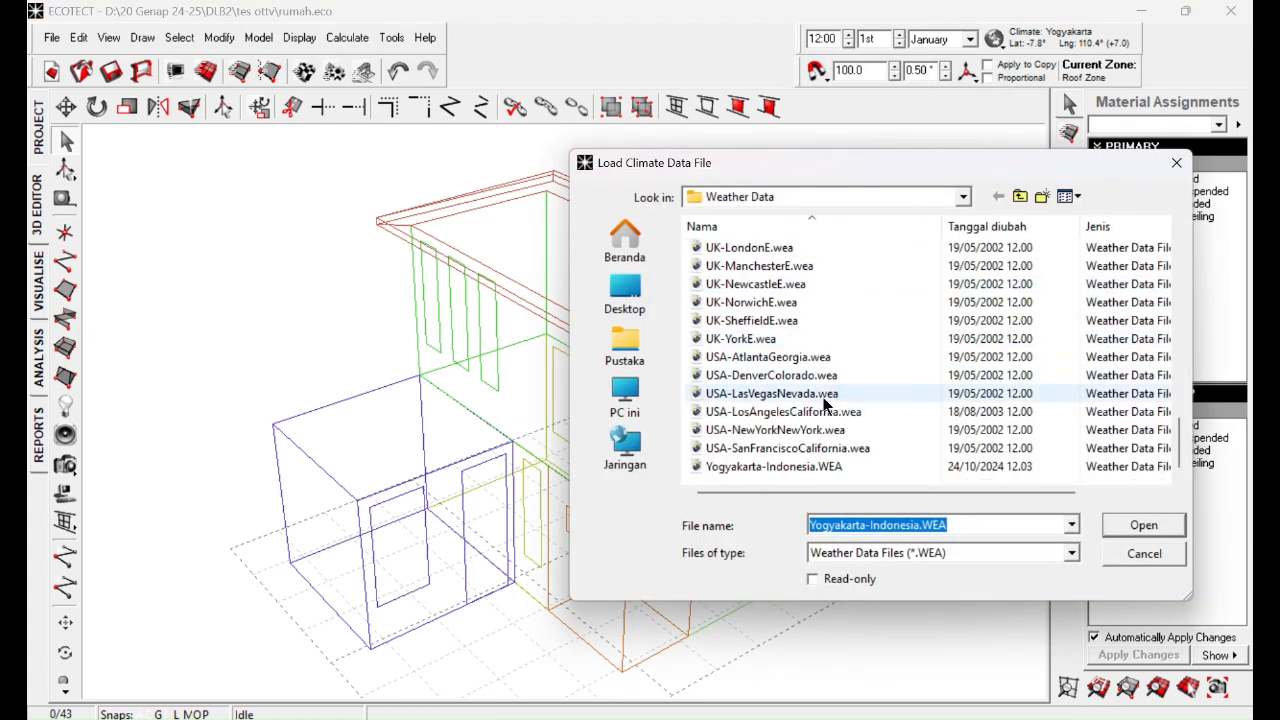
double_click(775, 466)
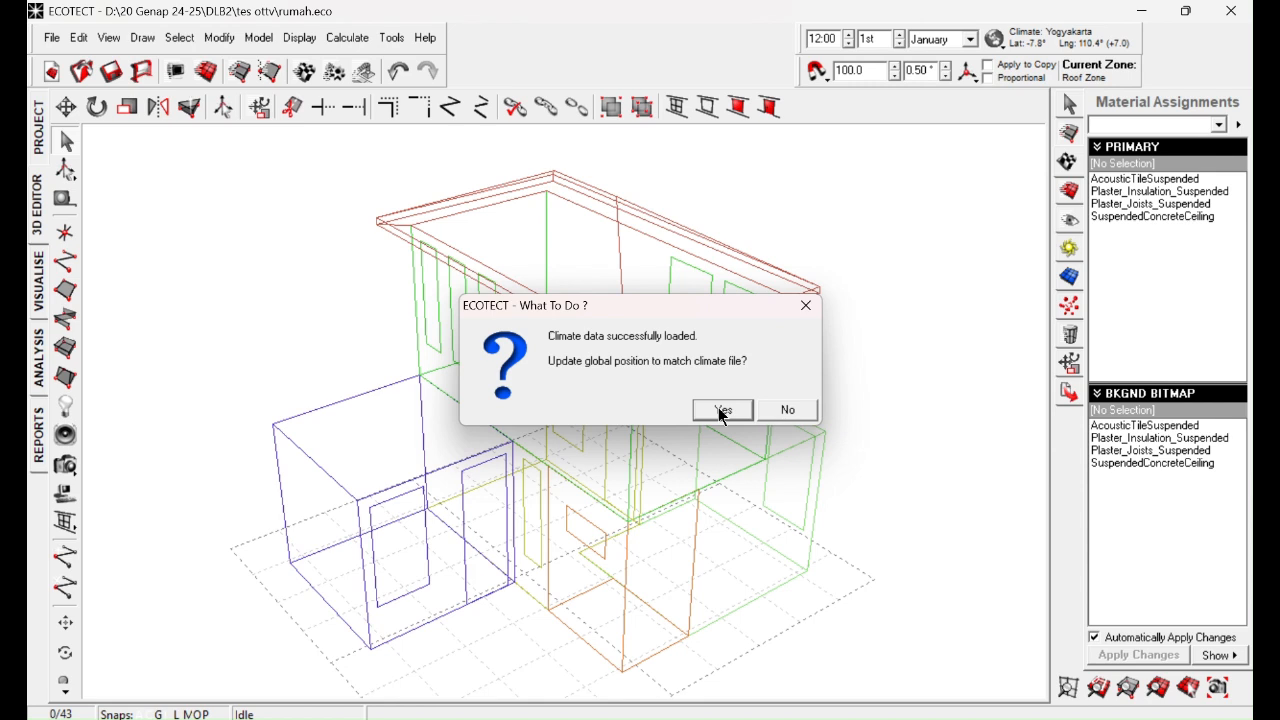
click(723, 411)
click(115, 73)
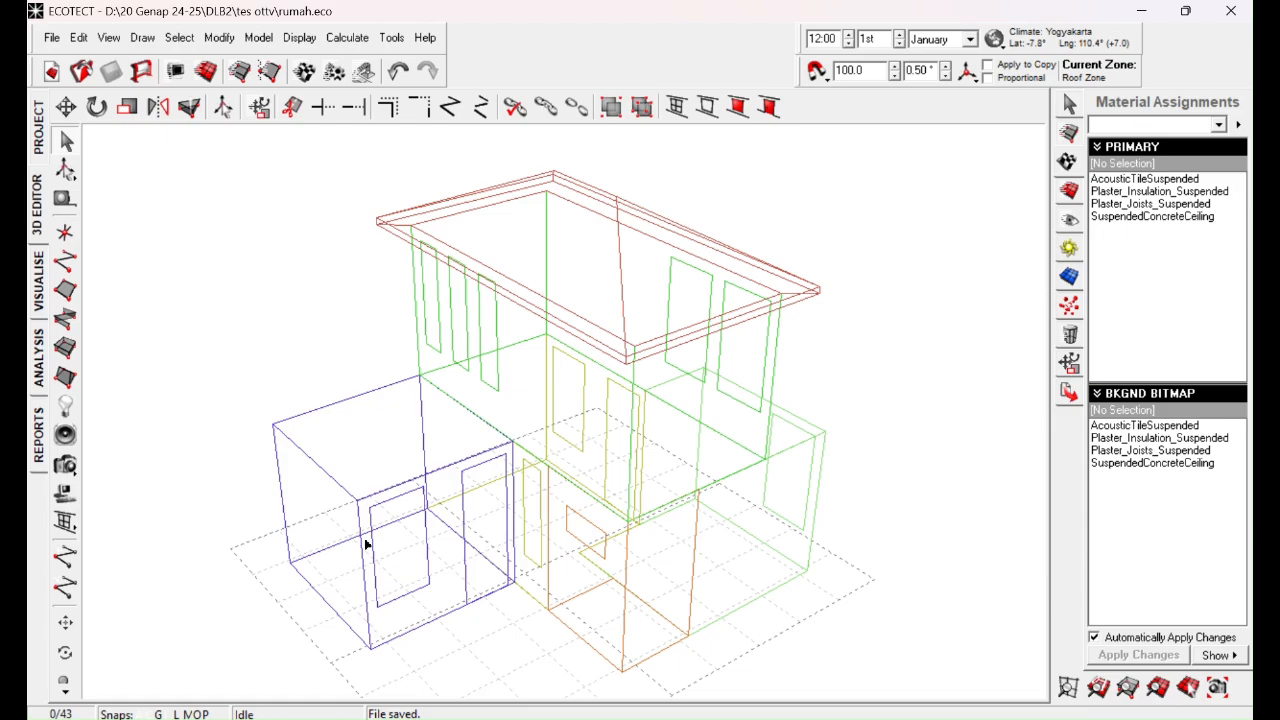
Step: View the hourly heat gains analysis for all visible thermal zones and return to the 3D model
click(448, 718)
click(364, 491)
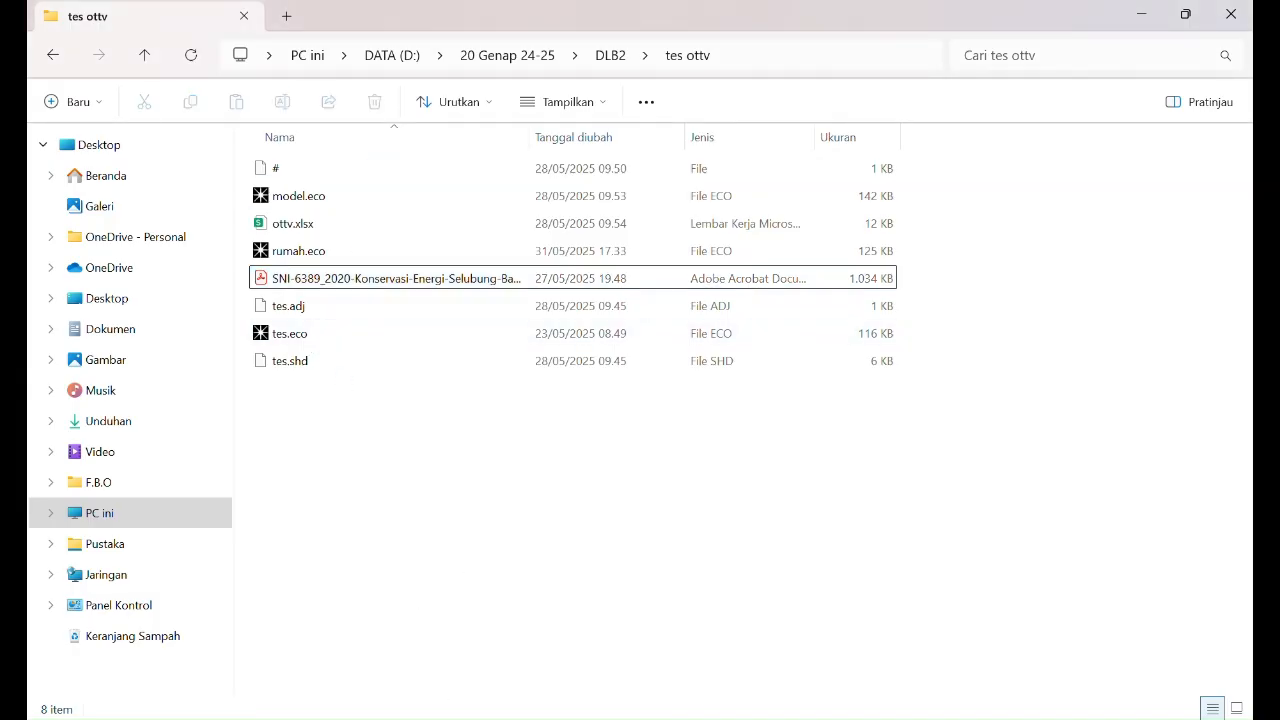
click(482, 718)
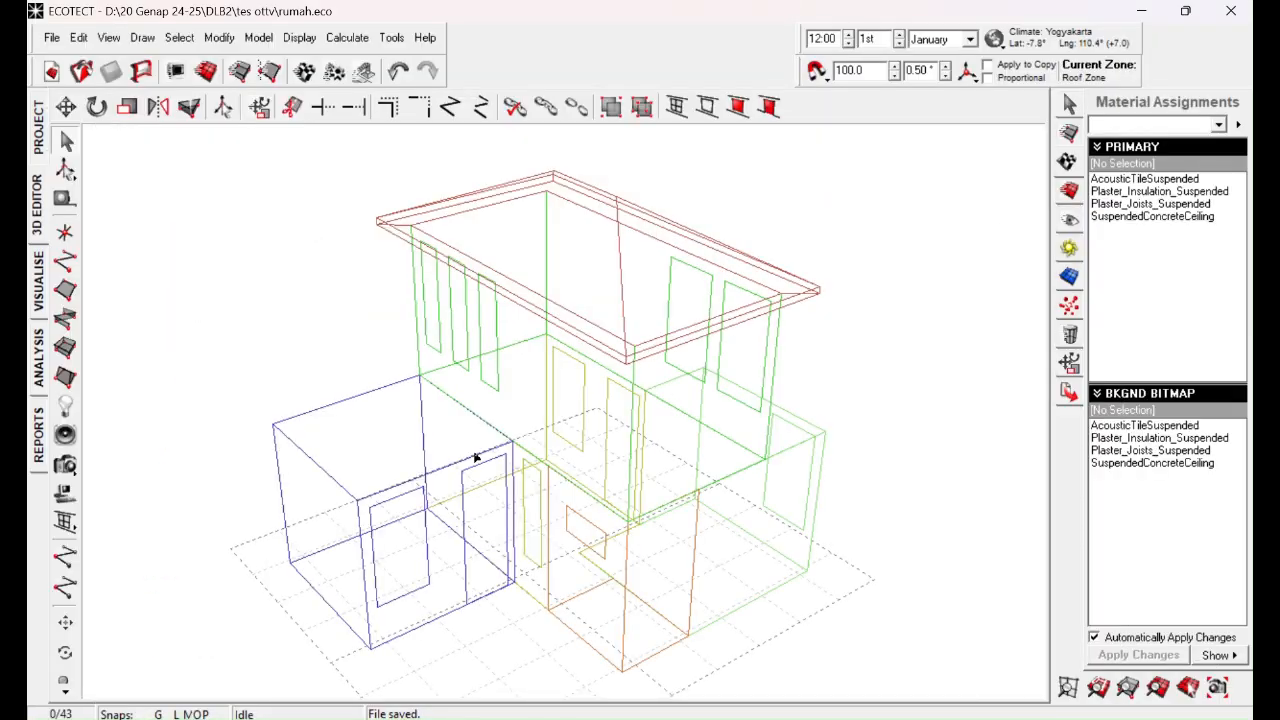
click(38, 366)
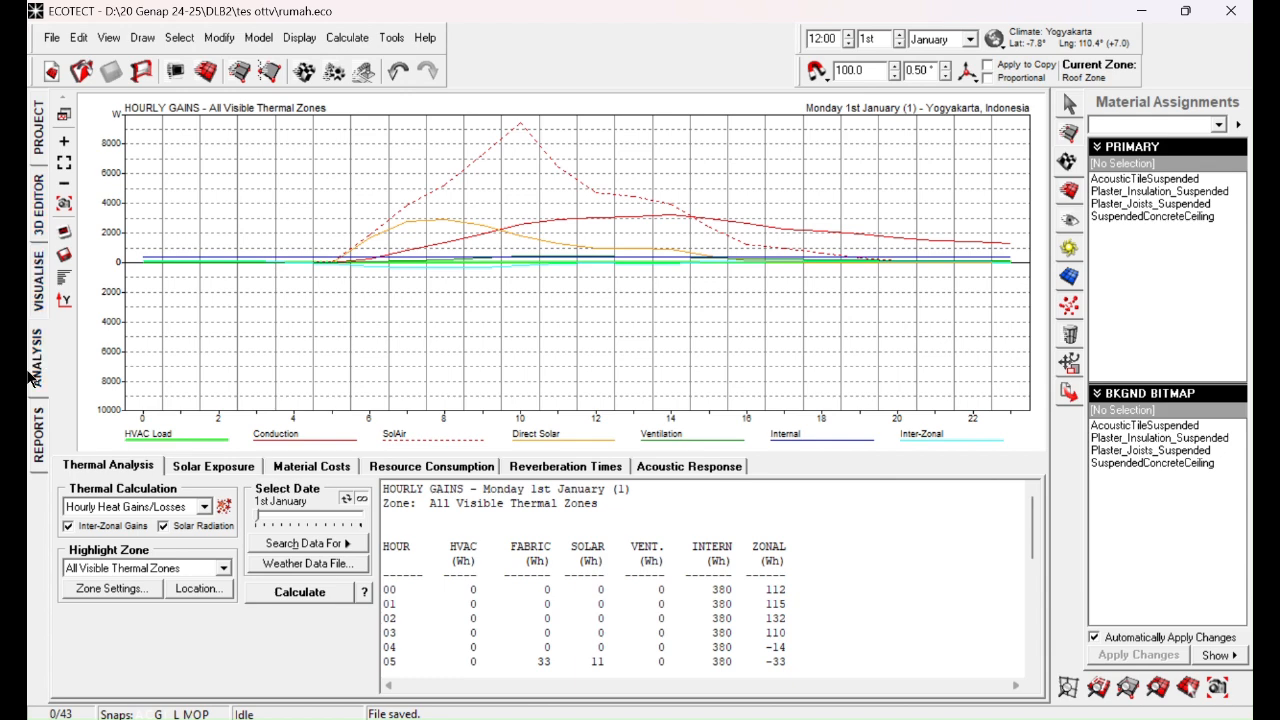
click(38, 205)
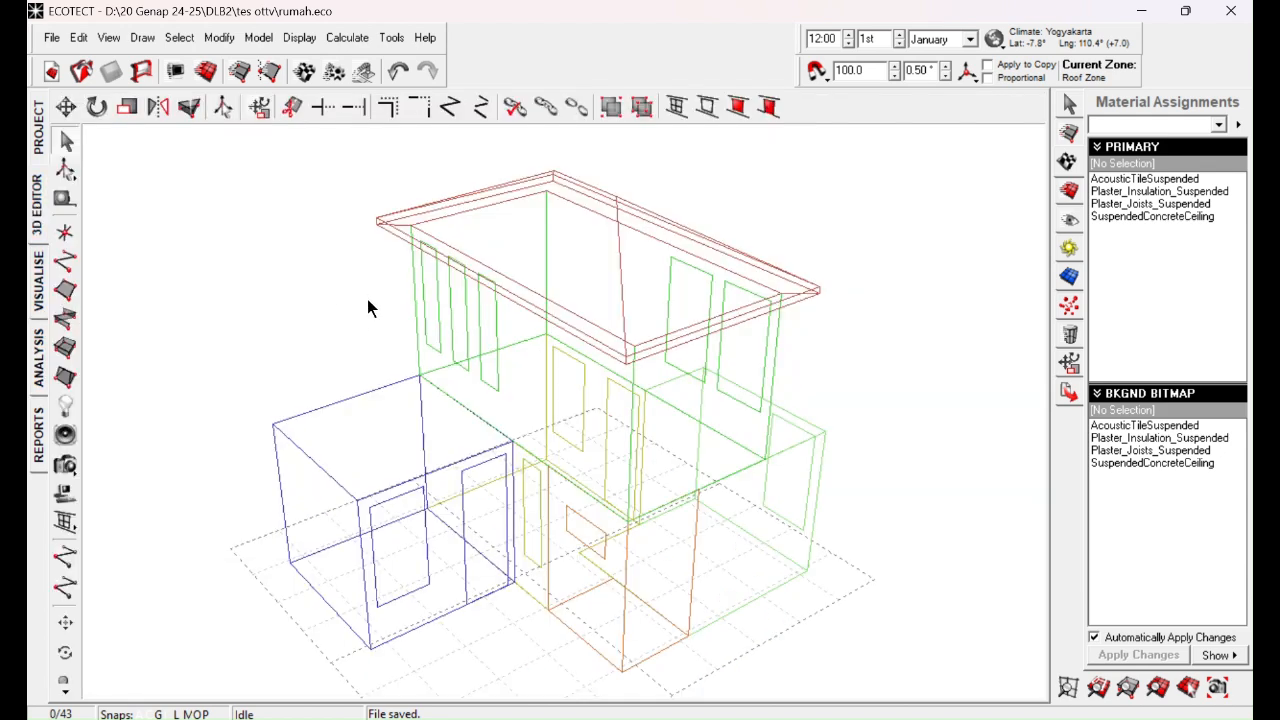
Step: Select every object of the house in the 3D model, move them all to Zone 1 and deselect them
click(1070, 132)
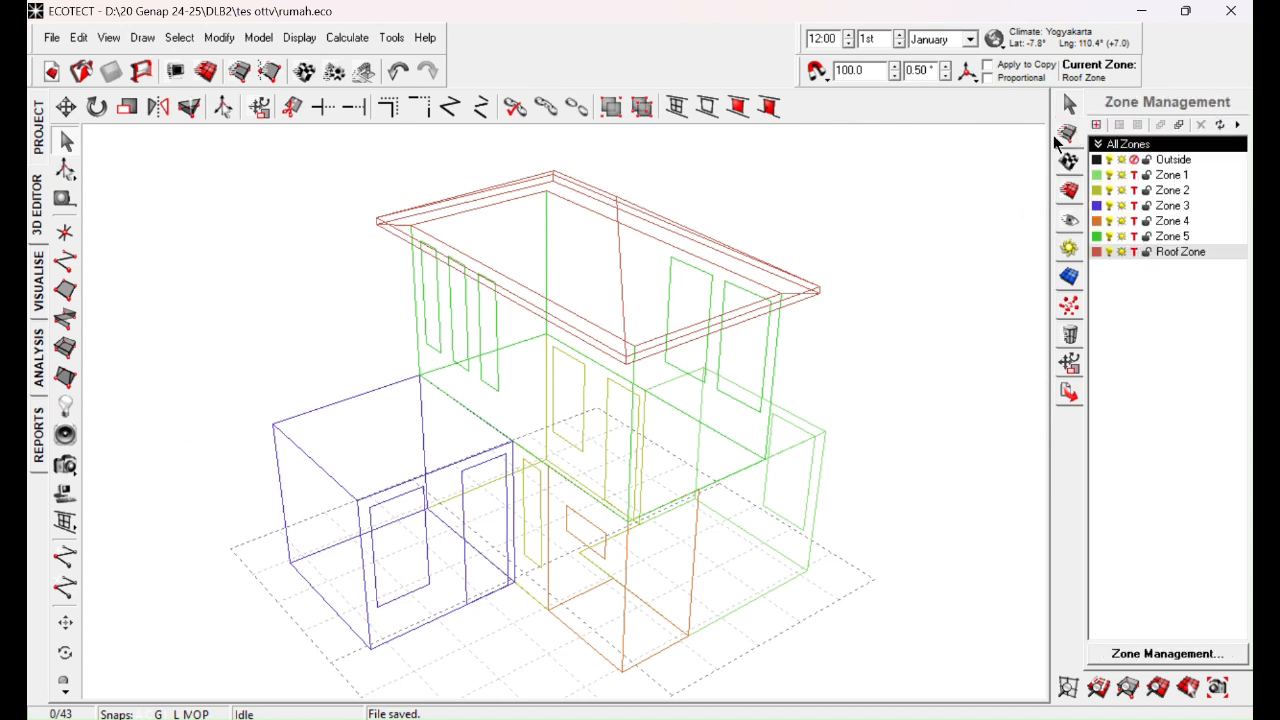
mouse_move(727, 505)
right_down()
mouse_move(771, 346)
mouse_move(737, 417)
mouse_move(731, 488)
right_up()
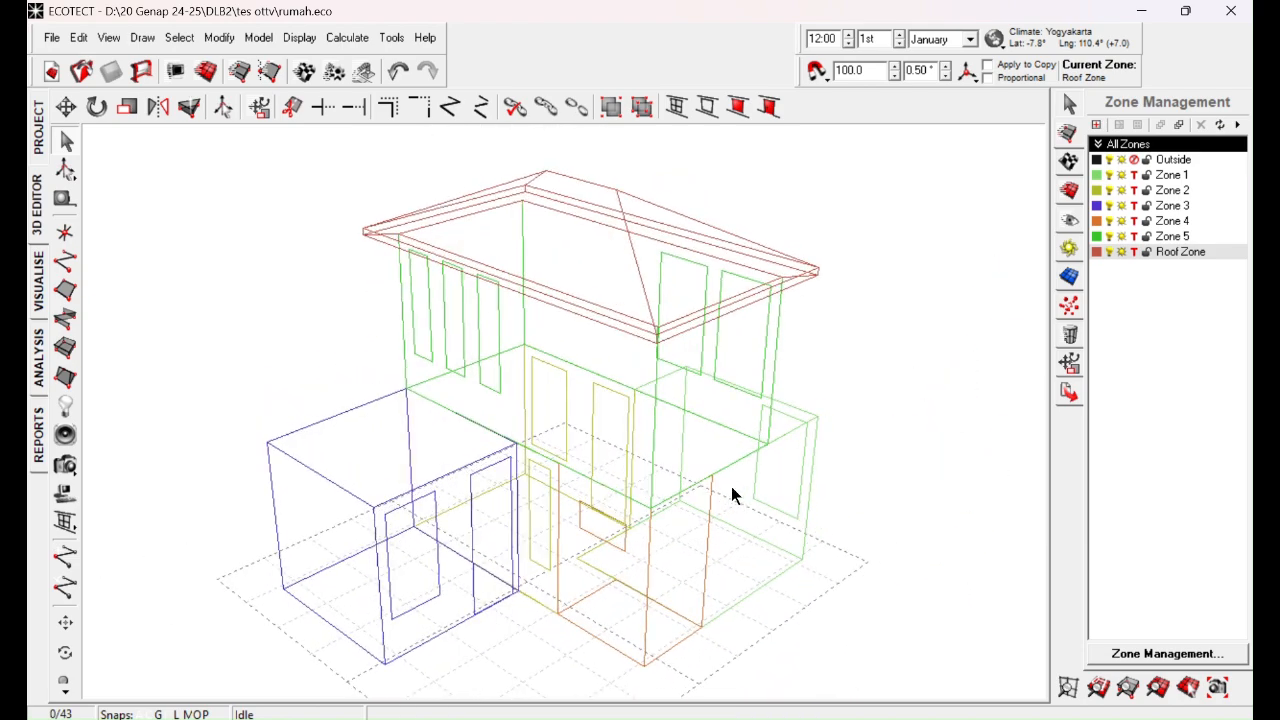
ctrl+right_drag(694, 414, 663, 403)
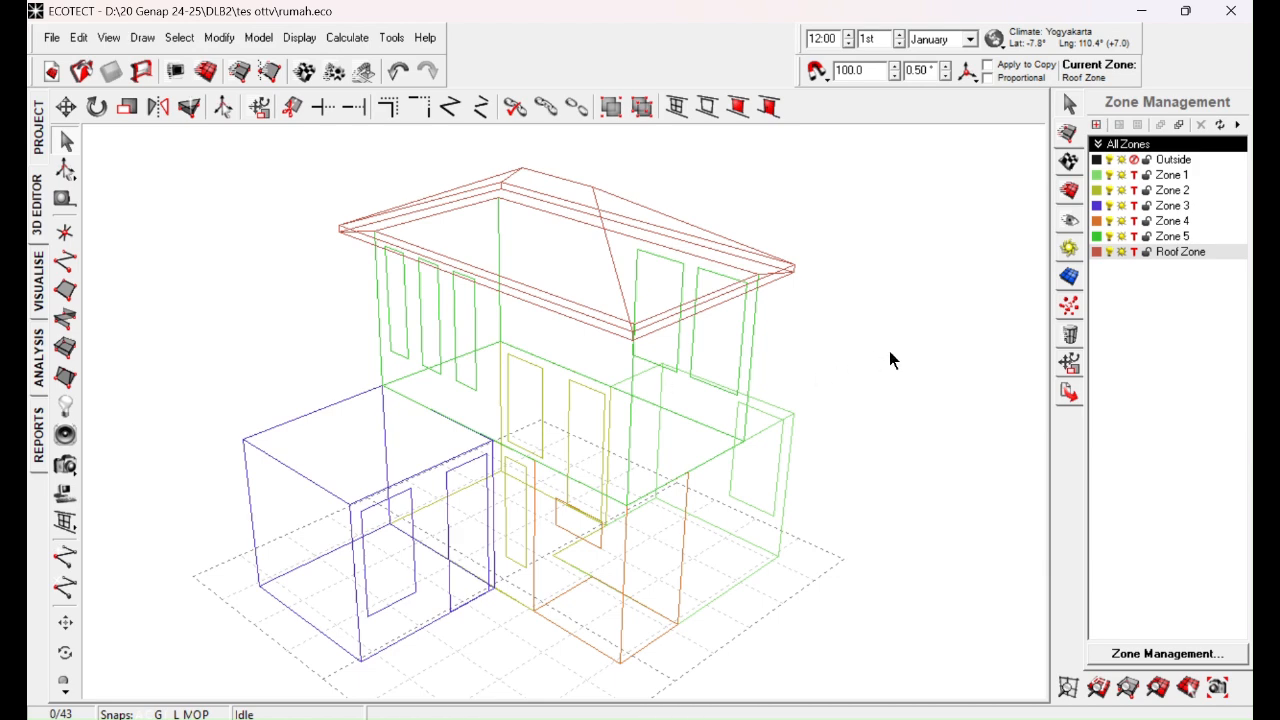
key(ctrl+a)
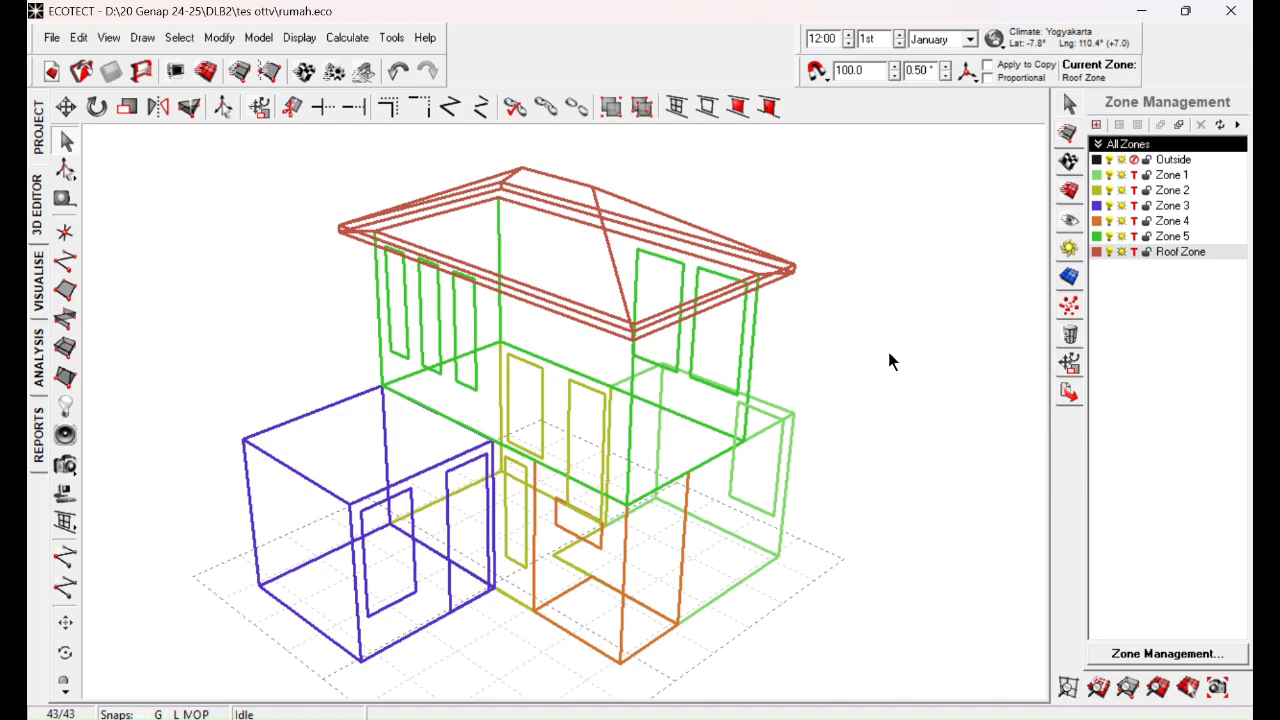
mouse_move(870, 362)
right_down()
mouse_move(683, 351)
mouse_move(546, 306)
mouse_move(458, 358)
mouse_move(686, 414)
mouse_move(820, 400)
mouse_move(883, 377)
right_up()
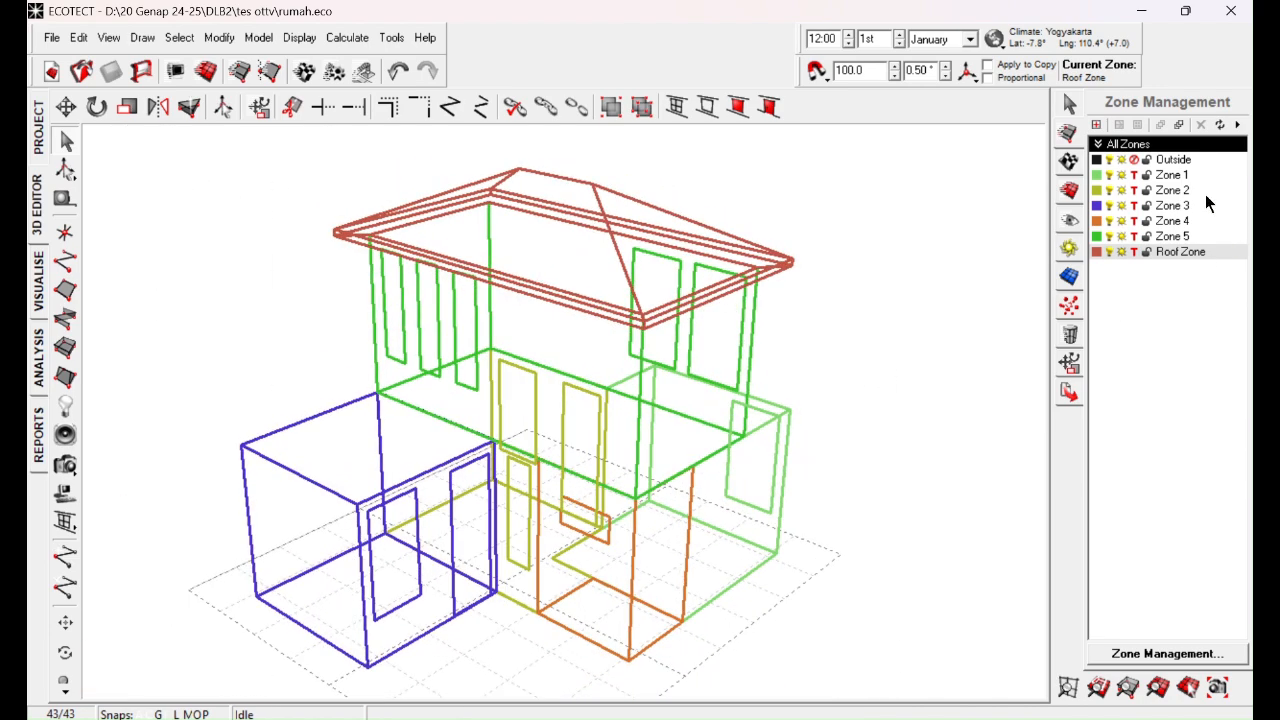
click(1172, 178)
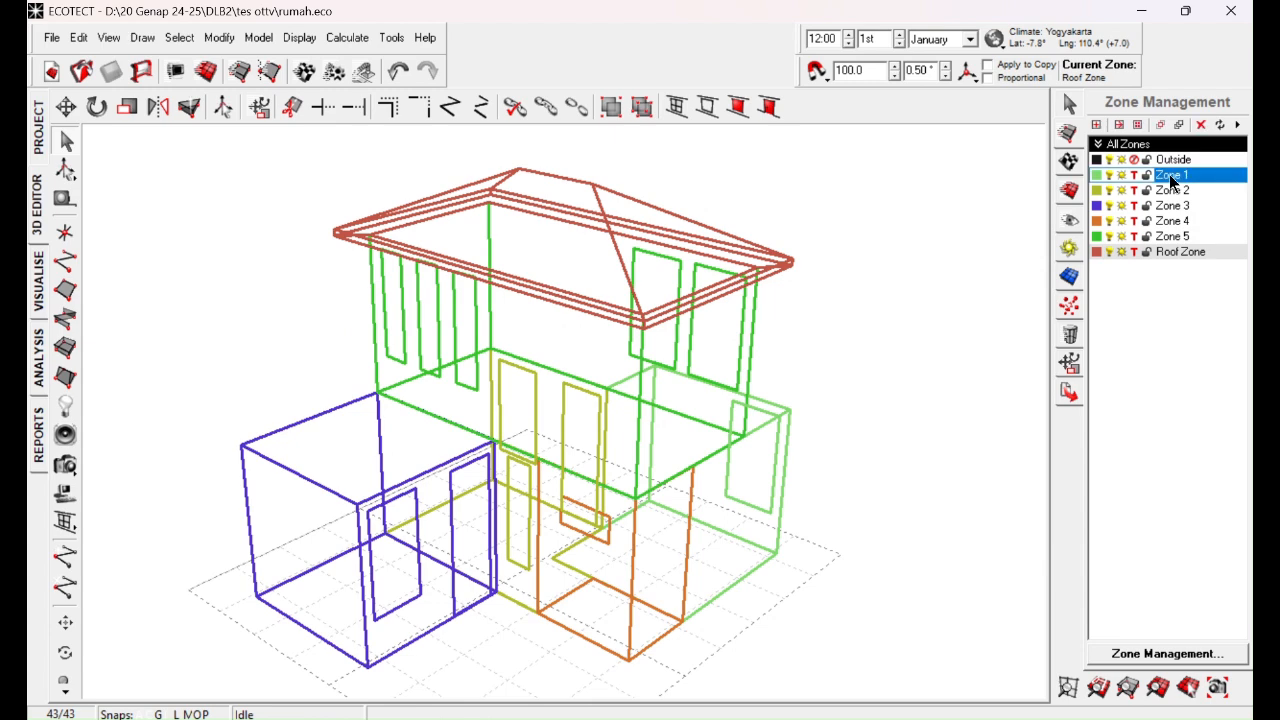
right_click(1172, 179)
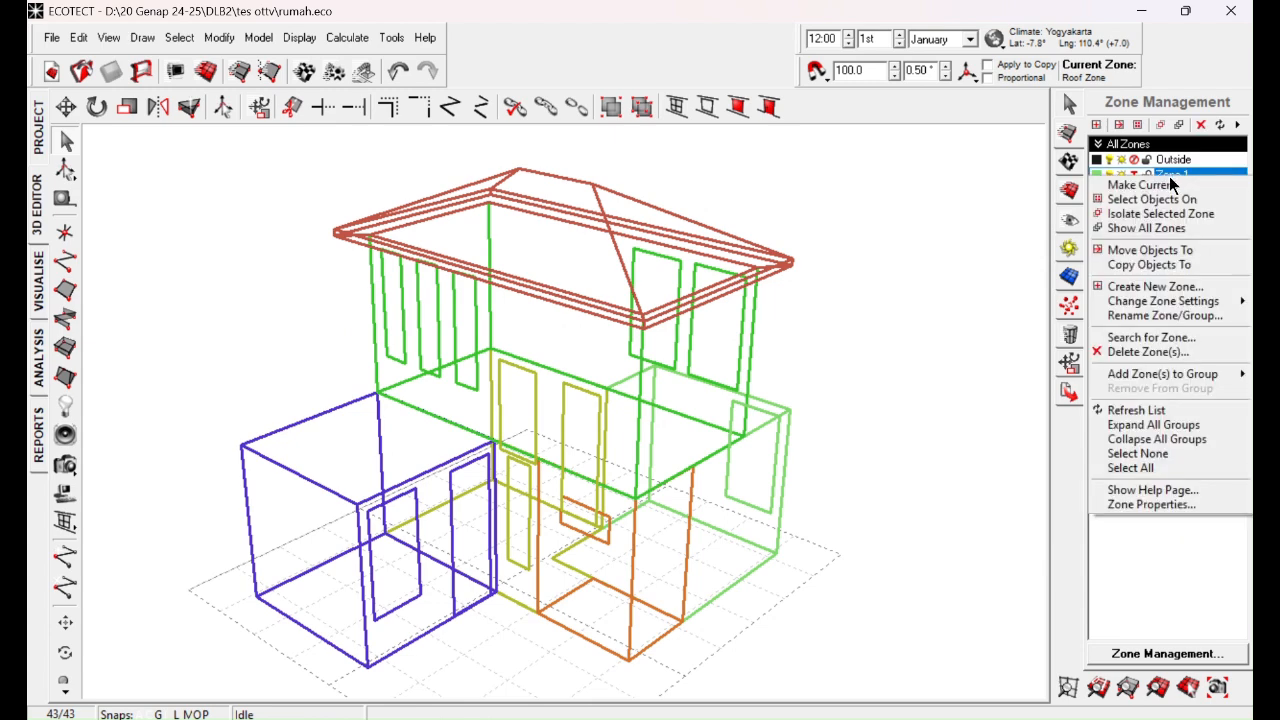
click(1170, 252)
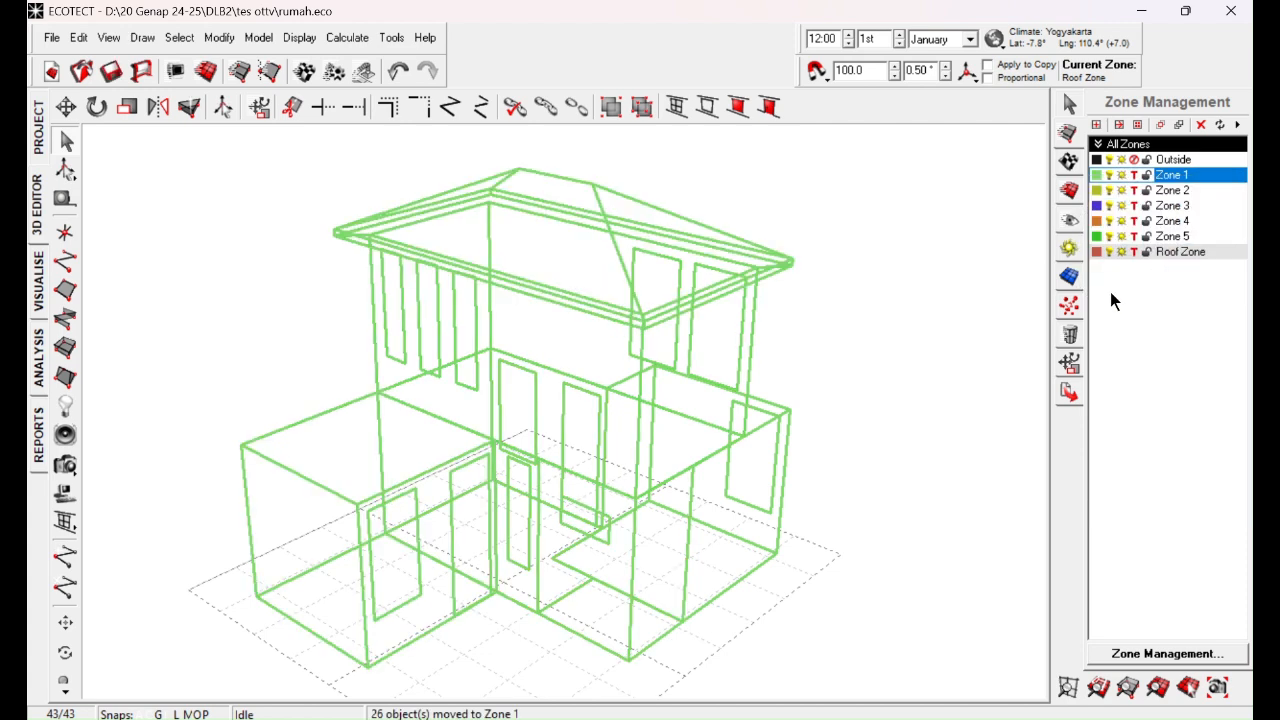
click(961, 352)
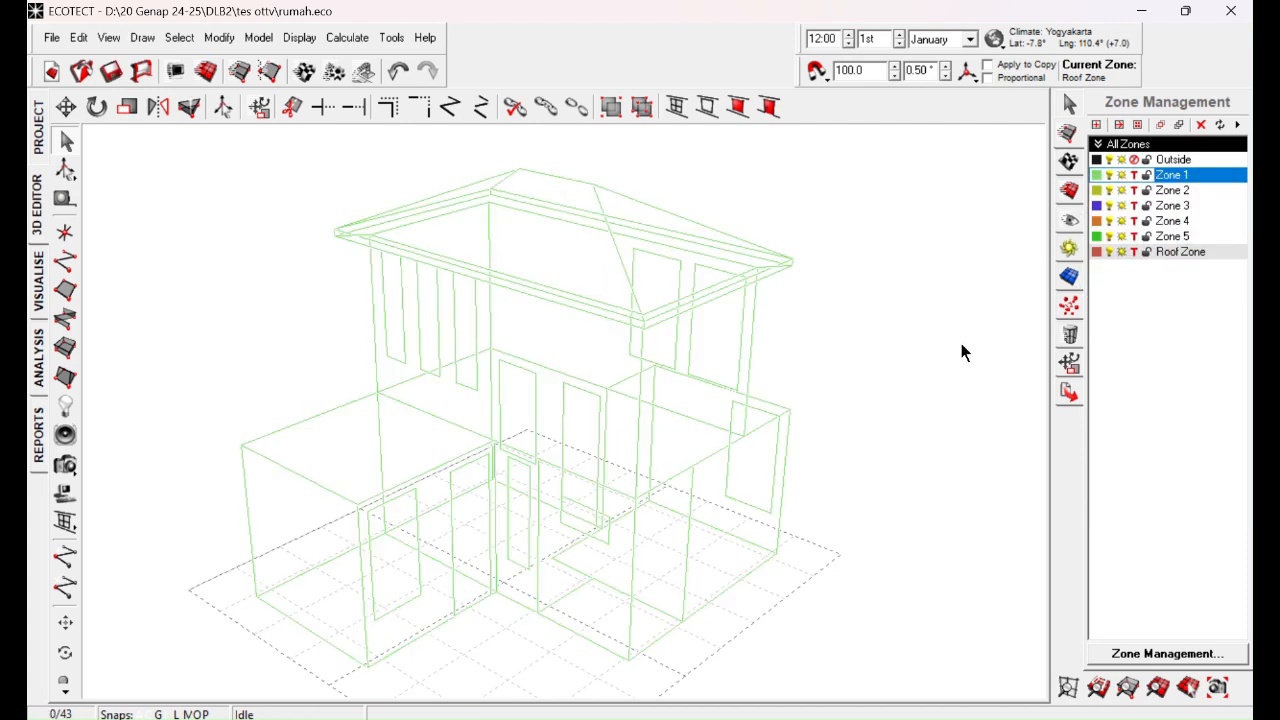
Step: Delete the emptied zones Zone 2, Zone 3, Zone 4, Zone 5 and Roof Zone
click(1172, 190)
shift+click(1170, 254)
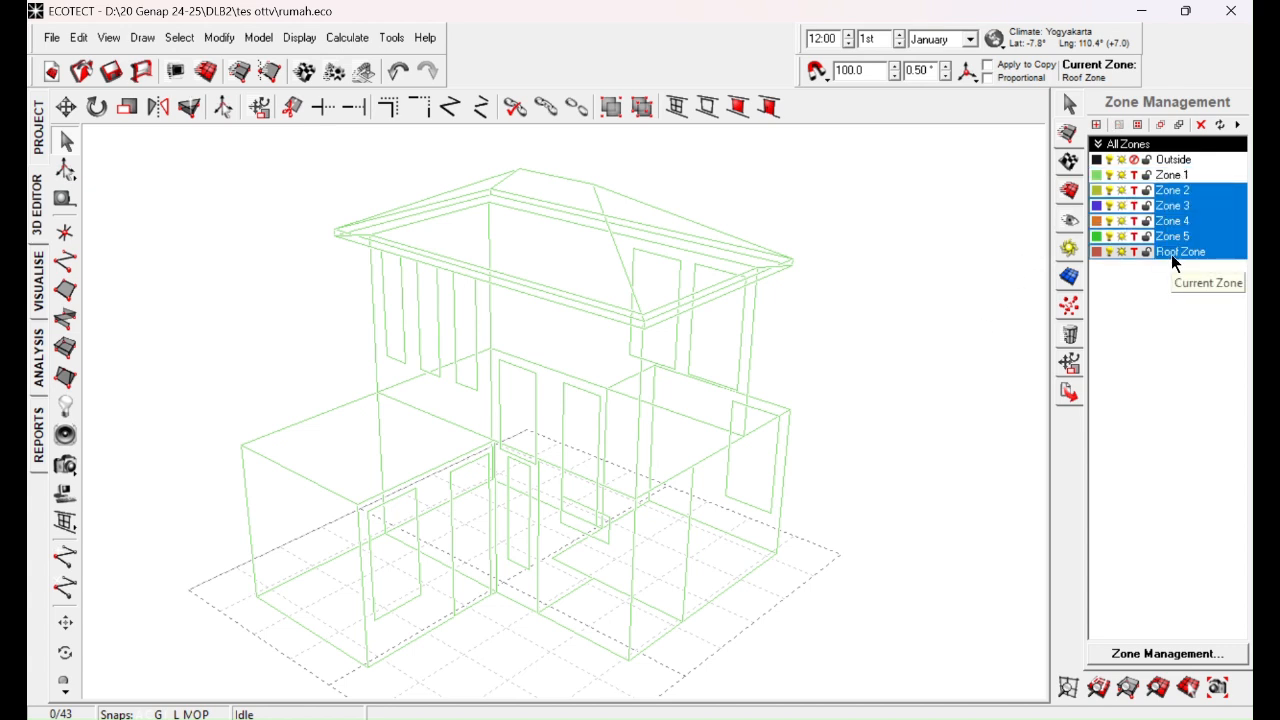
right_click(1171, 254)
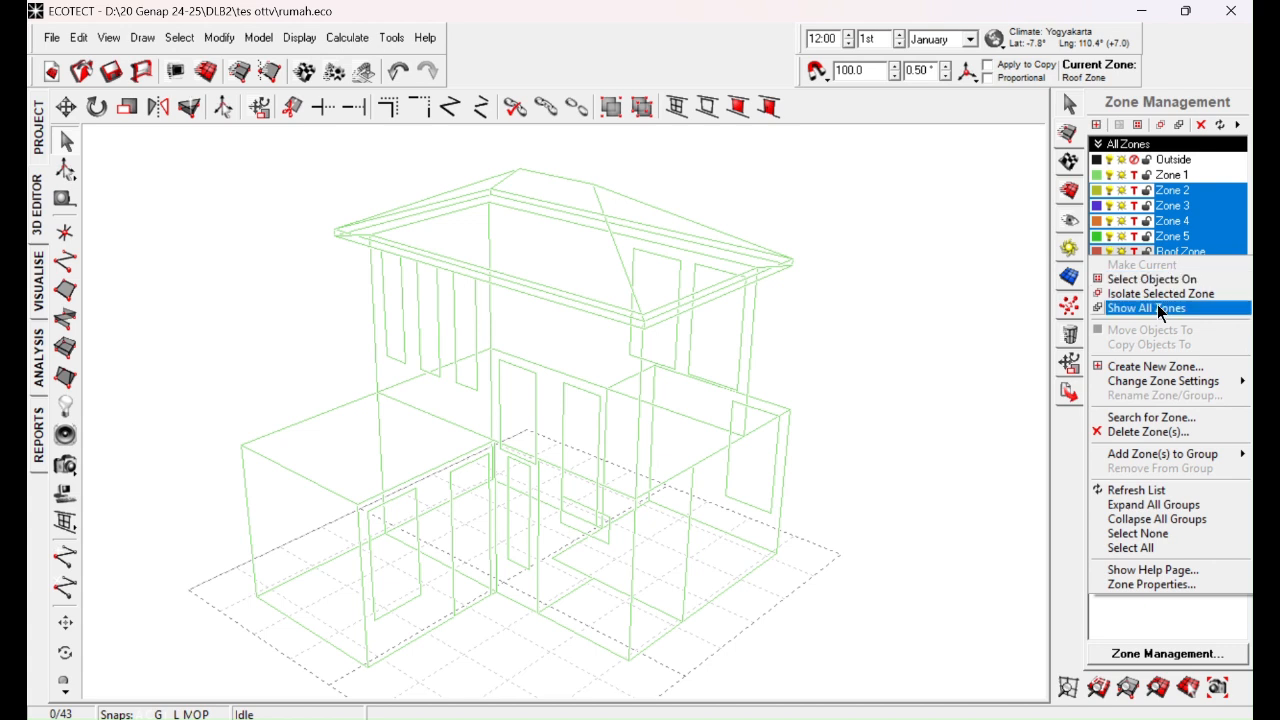
click(1150, 431)
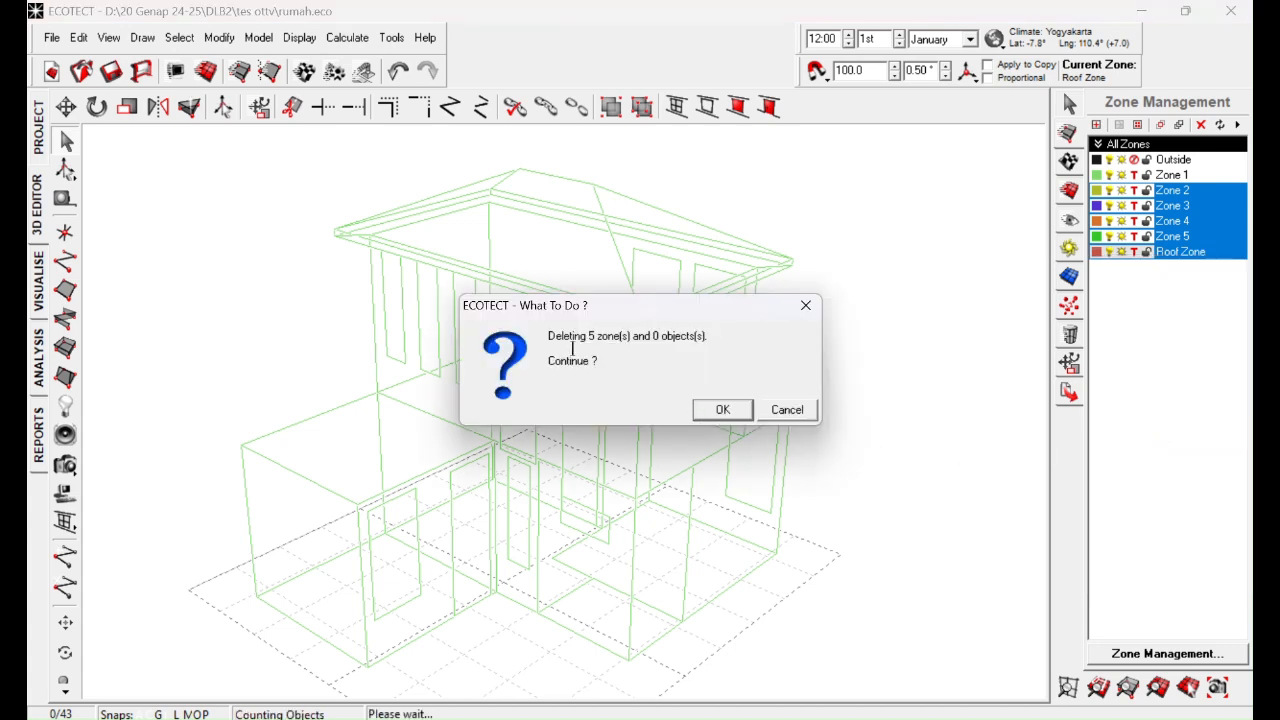
click(745, 414)
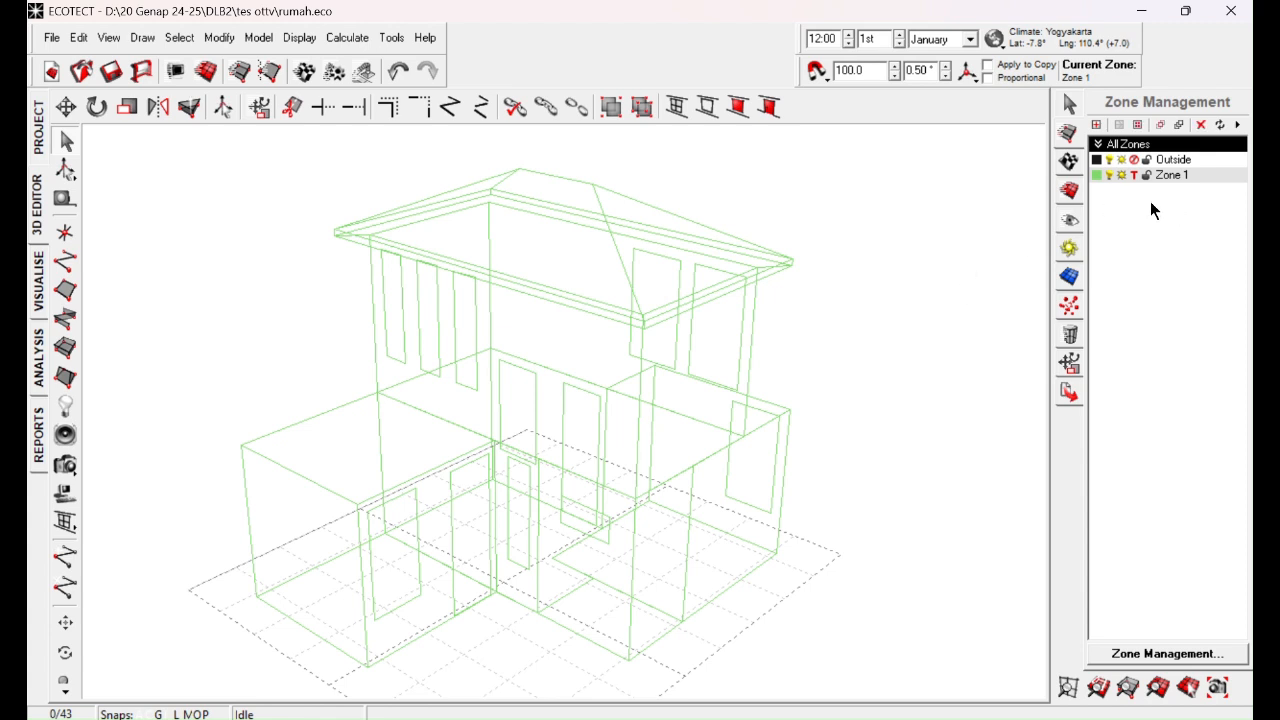
Step: Check the thermal flags of Zone 1 and the Outside zone in the zone list
click(1167, 177)
click(1134, 177)
click(1135, 161)
click(1134, 181)
Step: Set the HVAC system type of Zone 1 to Full Air Conditioning in its thermal properties
click(1153, 658)
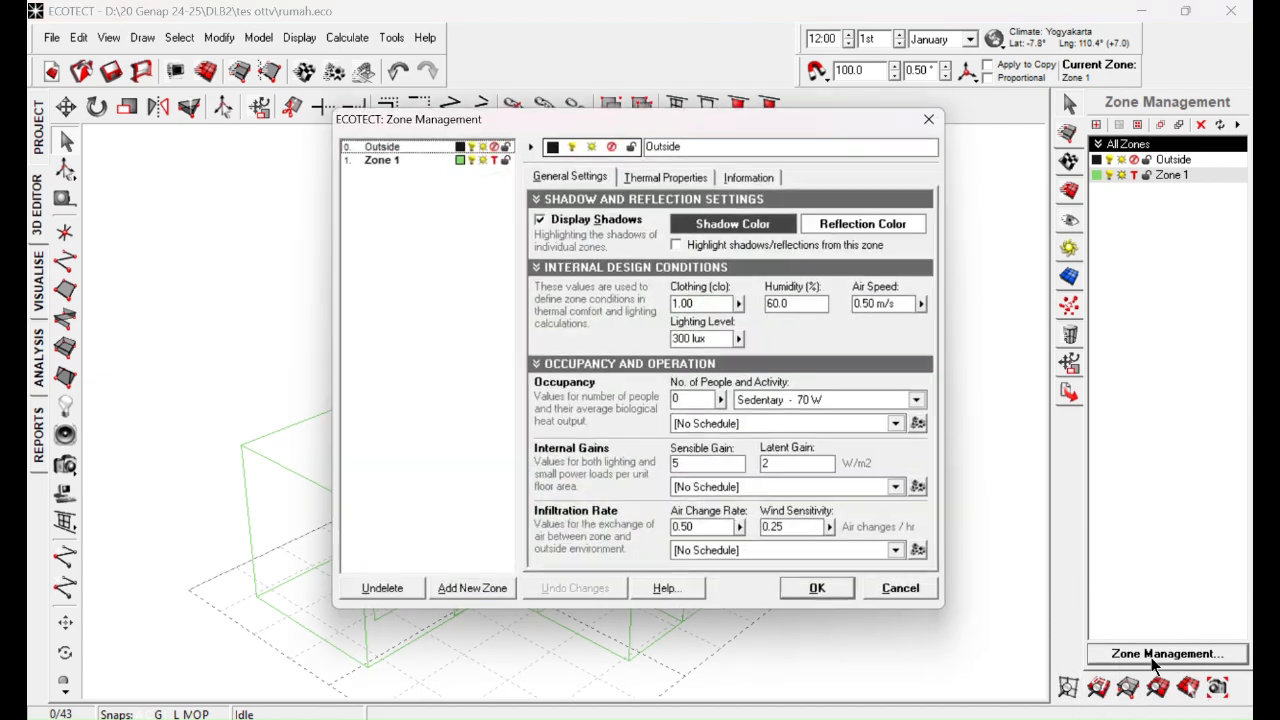
click(379, 163)
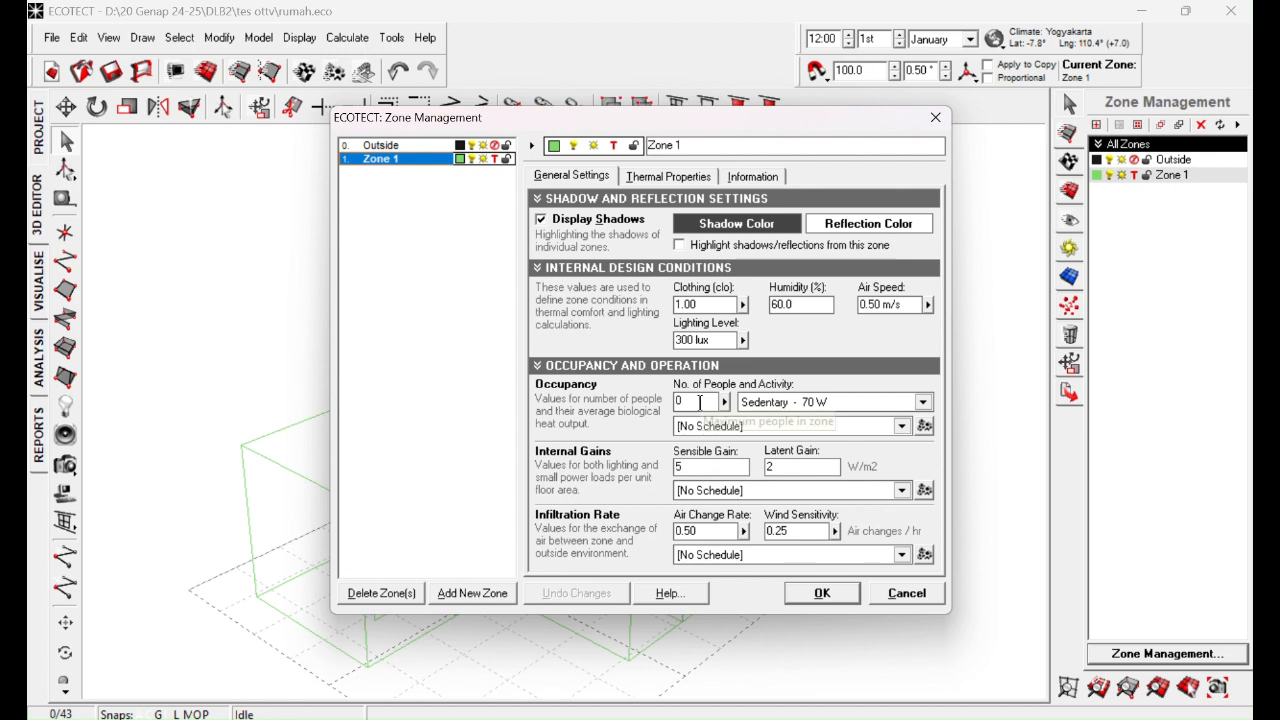
click(666, 177)
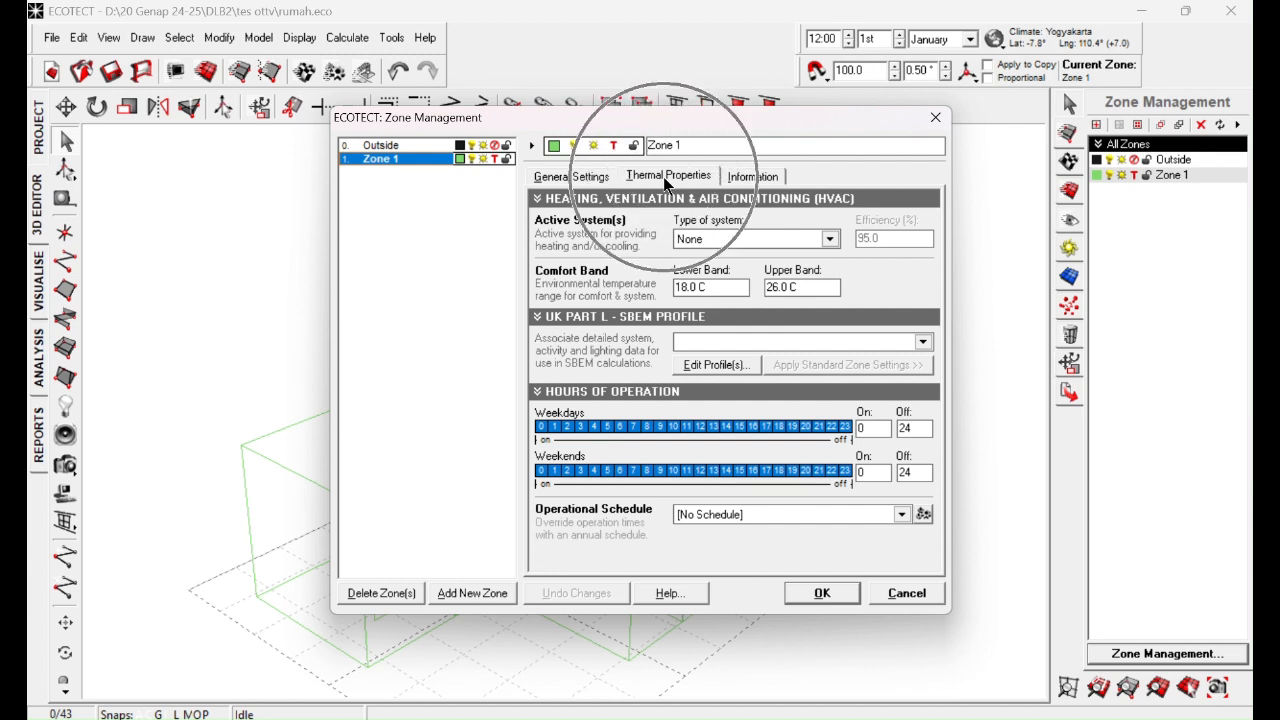
click(716, 240)
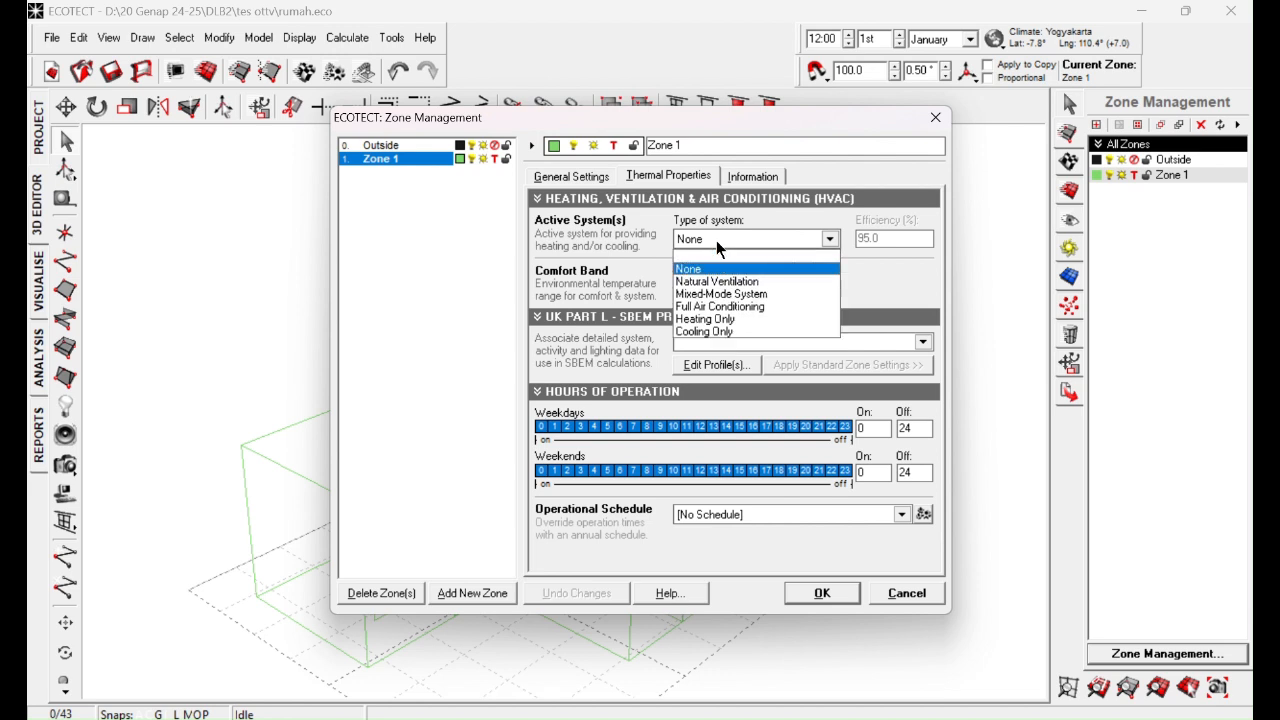
click(718, 301)
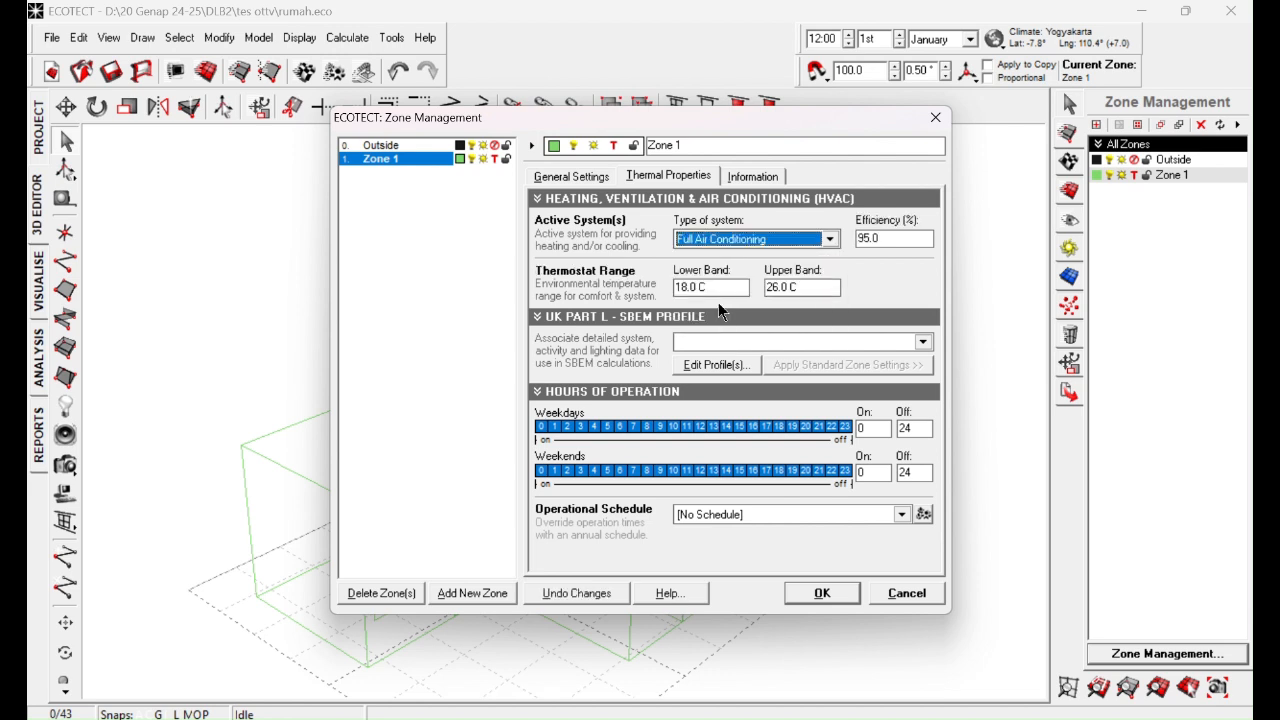
Step: Check the upper and lower bands of Zone 1's thermostat range
double_click(777, 289)
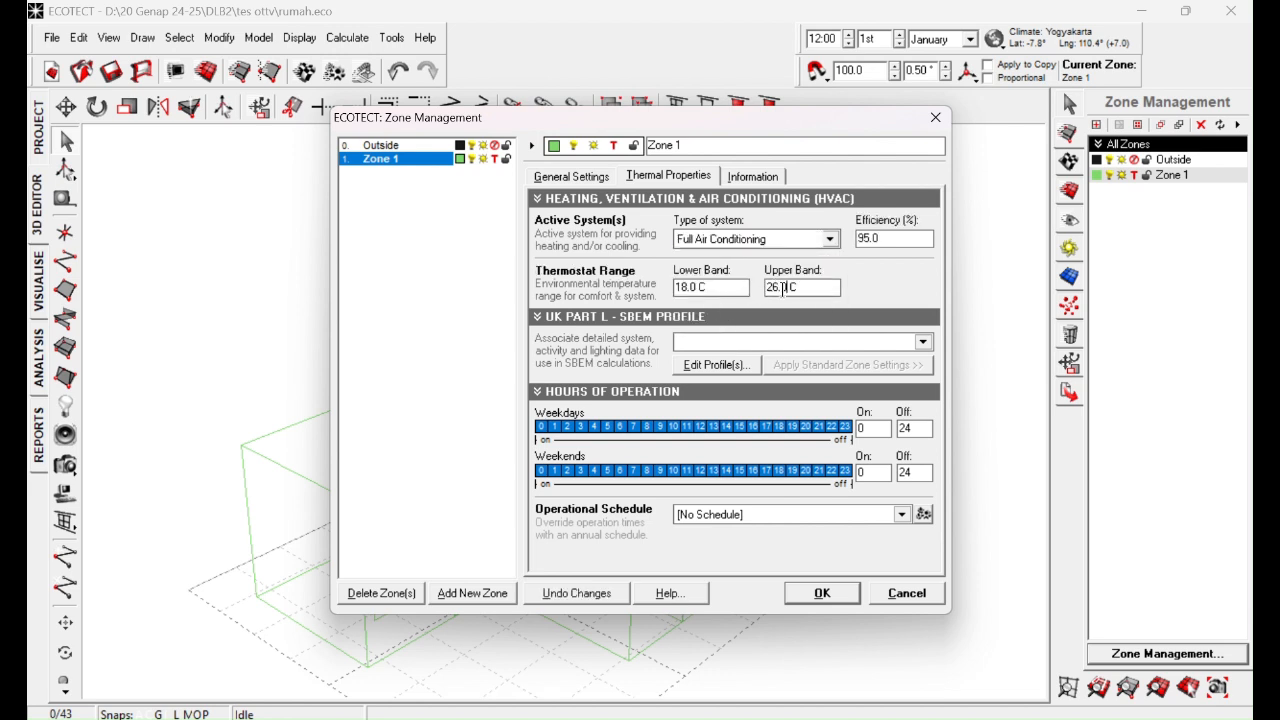
click(777, 289)
drag(777, 288, 757, 288)
click(804, 287)
drag(704, 287, 674, 287)
click(739, 290)
Step: Set the volume calculation precision of Zone 1 to High precision
click(764, 177)
key(Left)
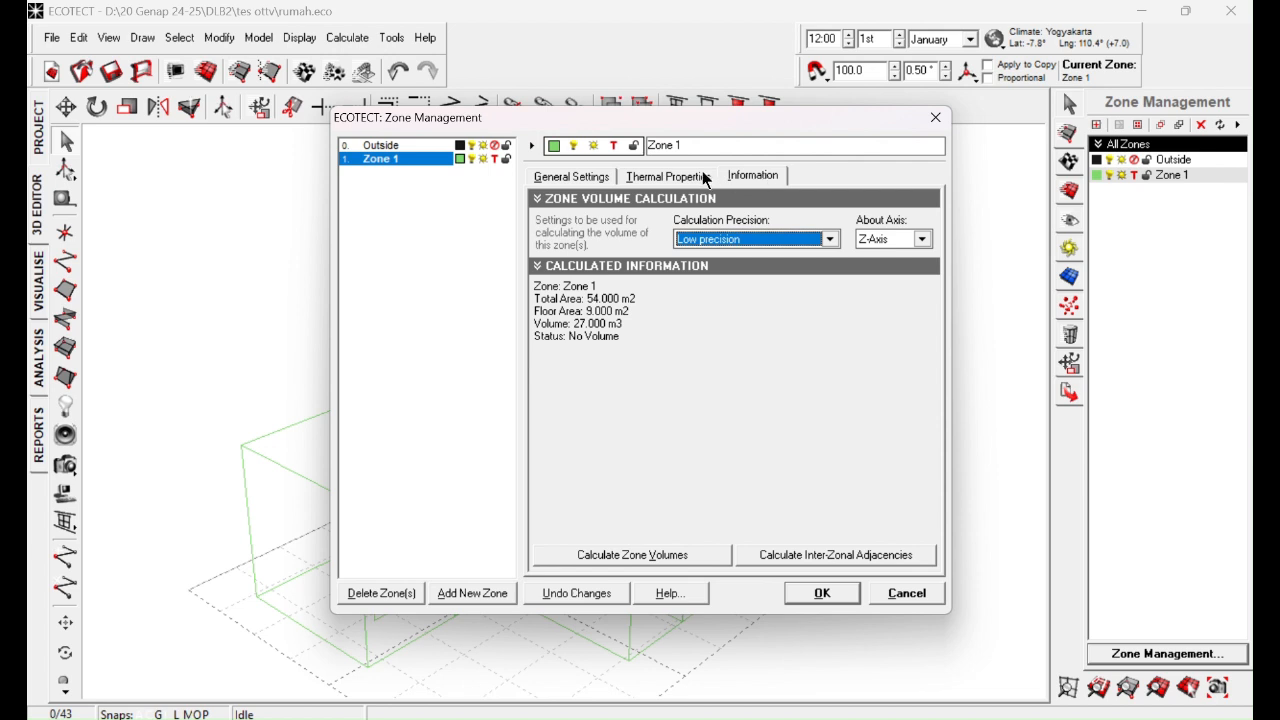
click(759, 177)
click(740, 242)
click(716, 306)
Step: Review Zone 1's general, thermal and volume calculation settings and apply the zone changes
click(390, 167)
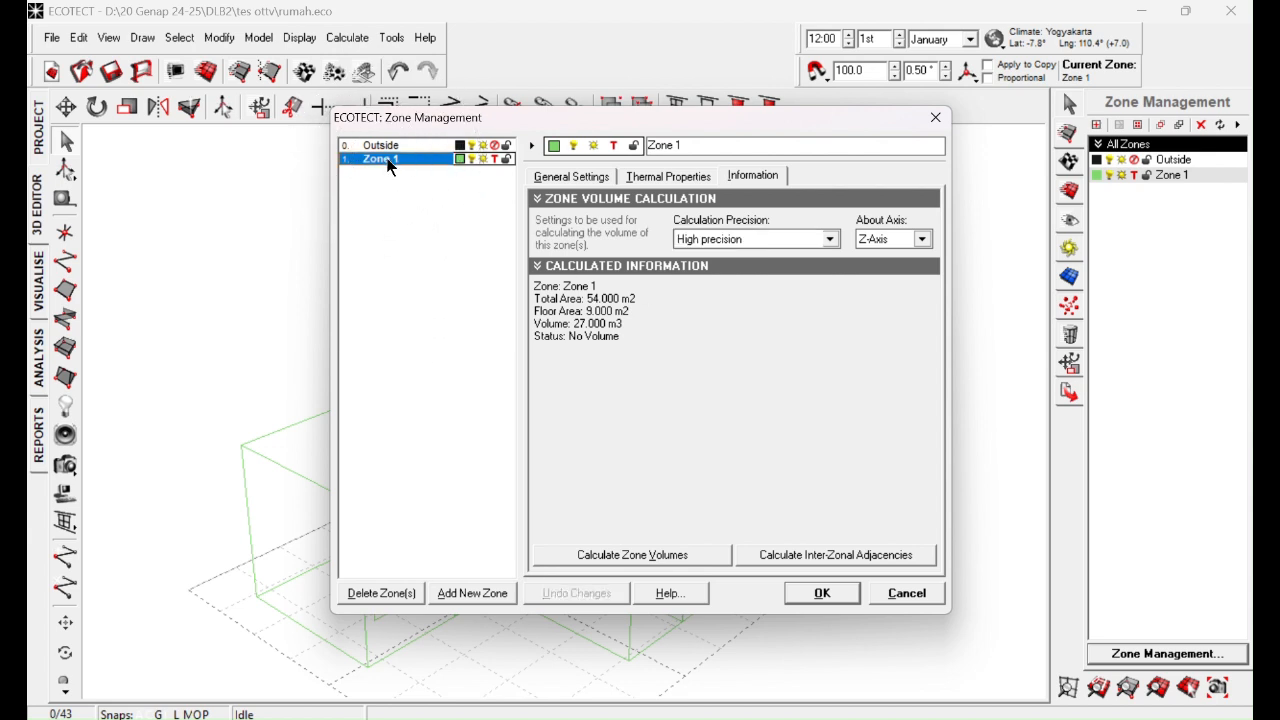
click(669, 178)
click(752, 178)
click(670, 178)
click(602, 178)
click(668, 178)
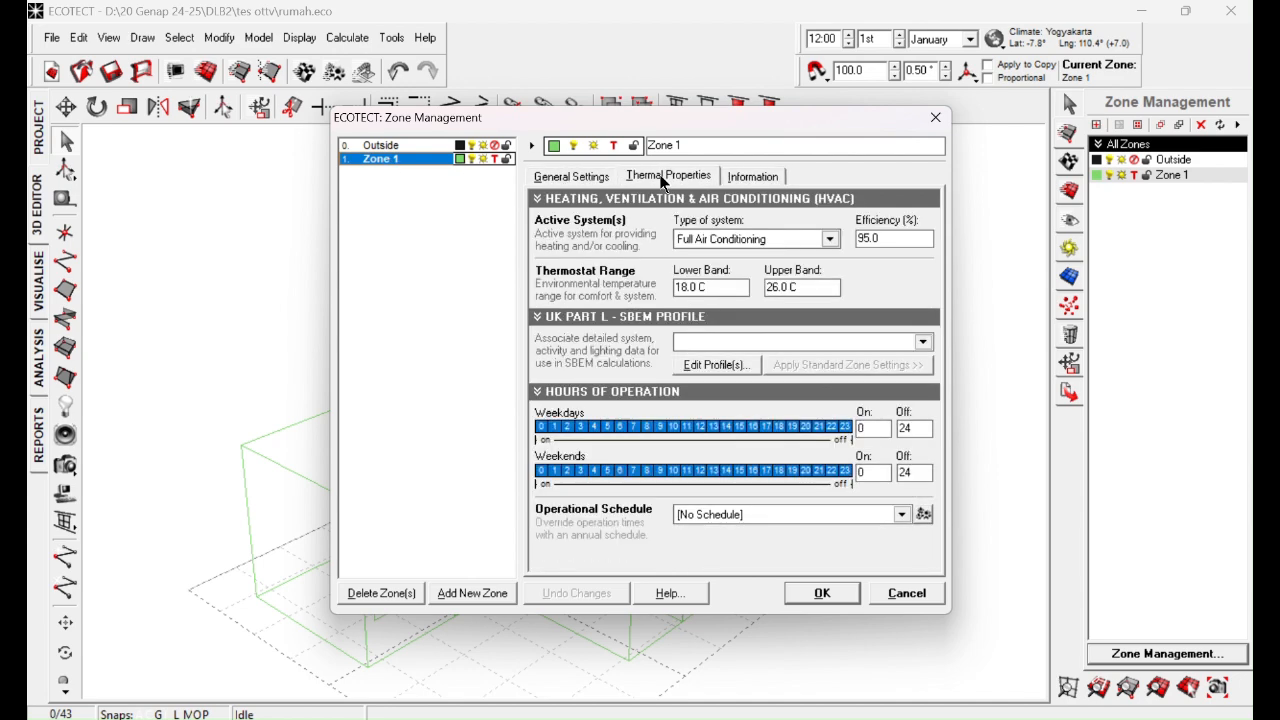
click(753, 177)
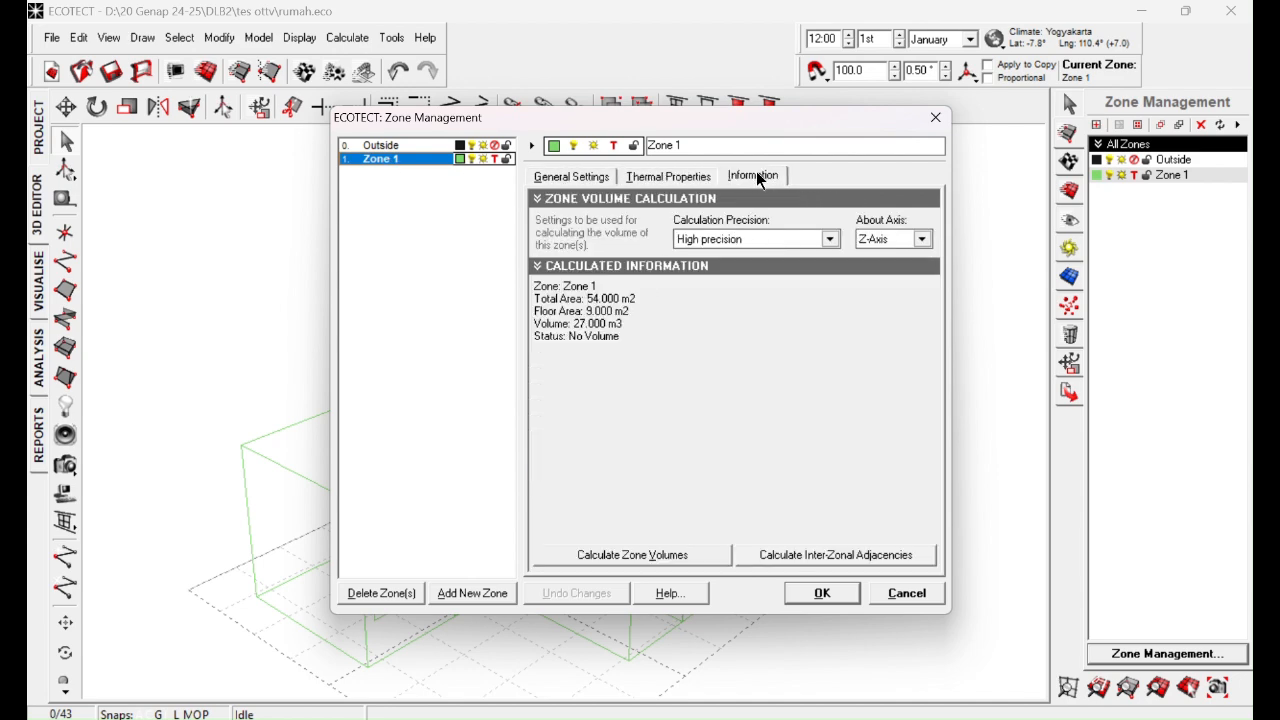
click(821, 593)
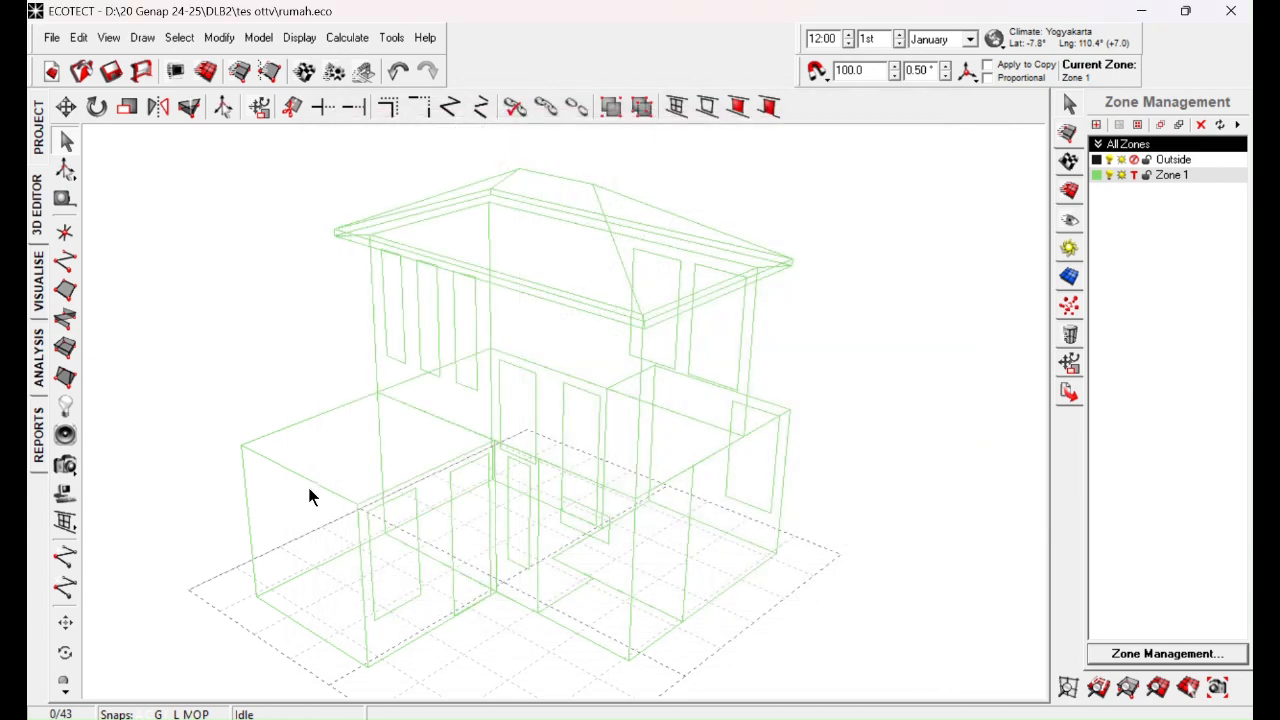
Step: Save the house model and choose Hourly Heat Gains/Losses as the thermal analysis calculation
click(111, 71)
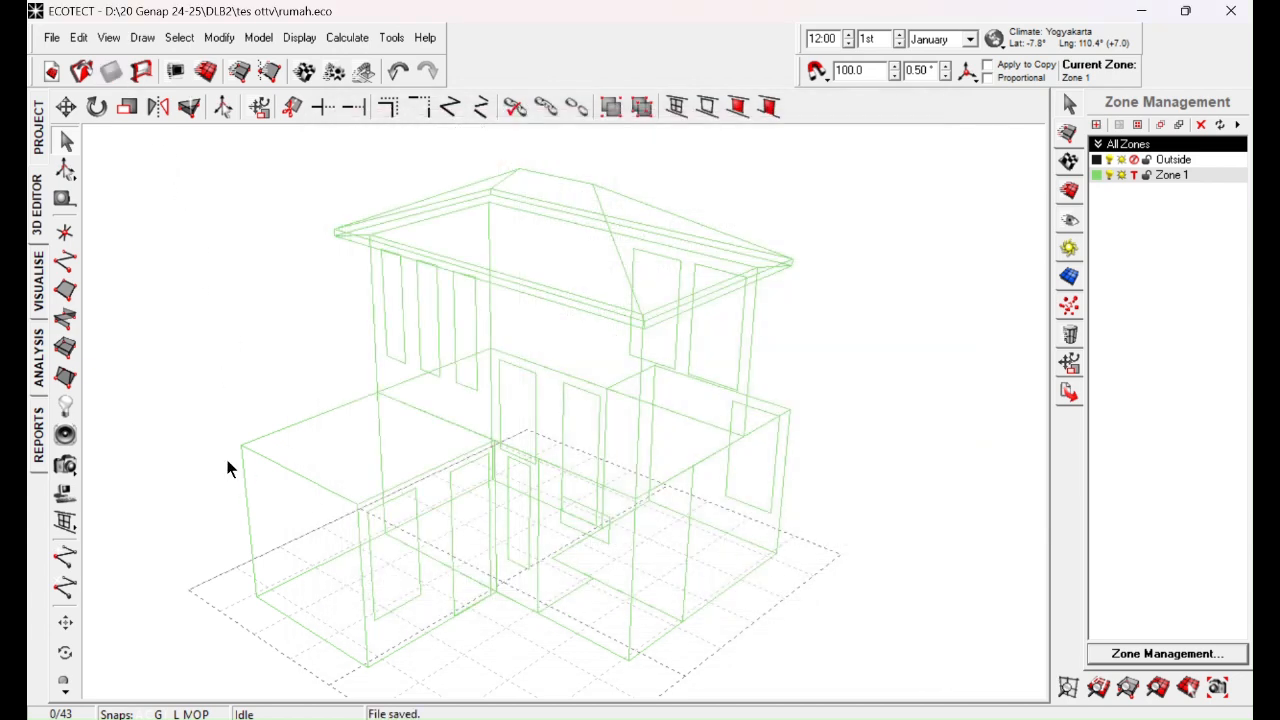
click(37, 360)
click(37, 360)
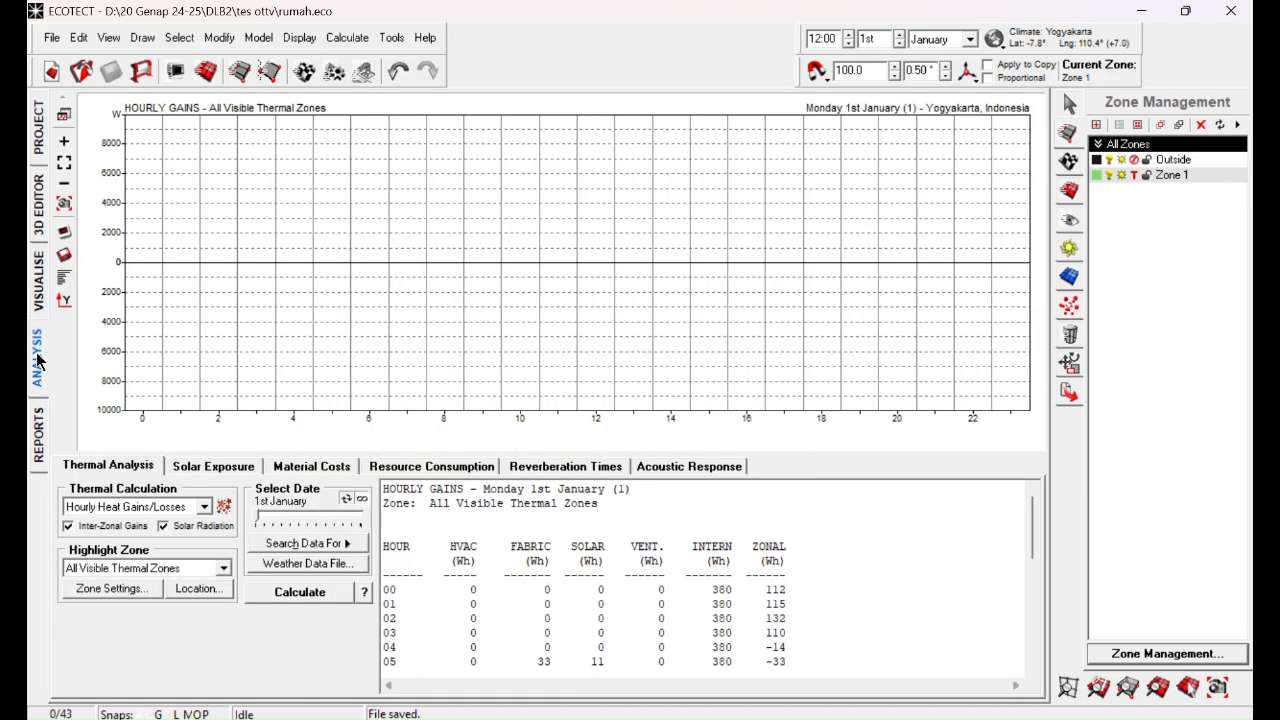
click(140, 515)
click(140, 515)
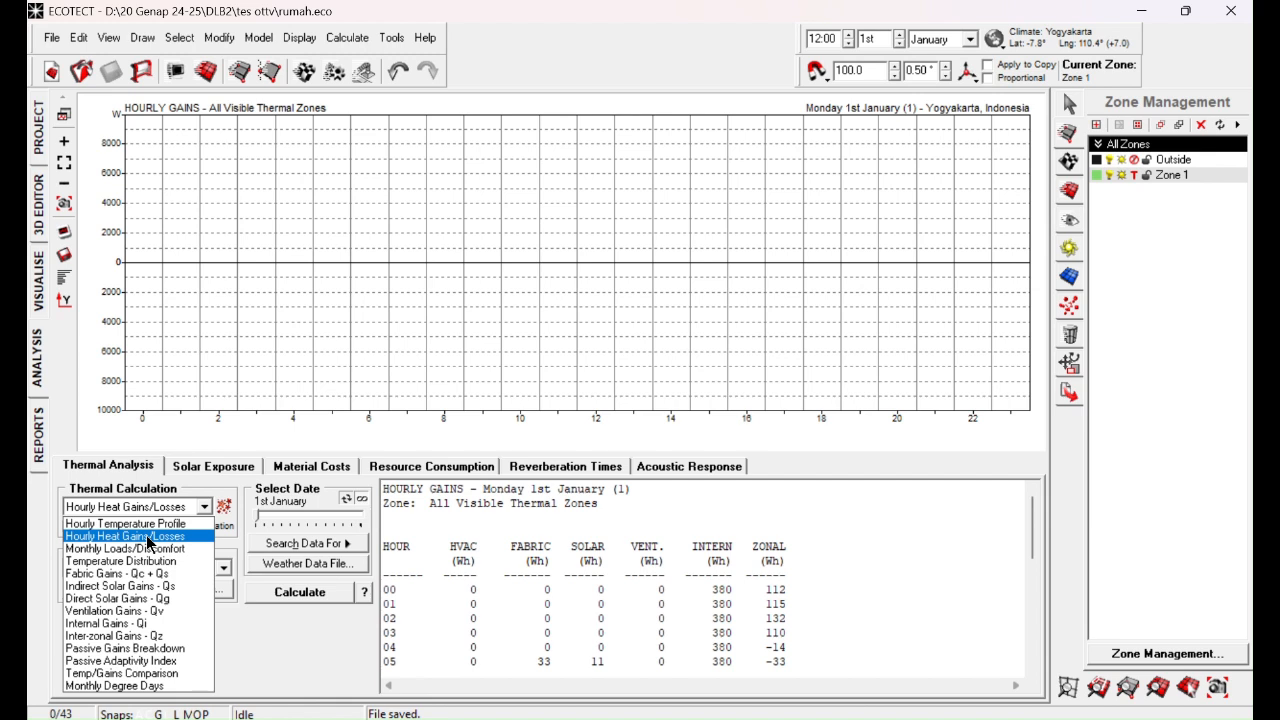
click(147, 537)
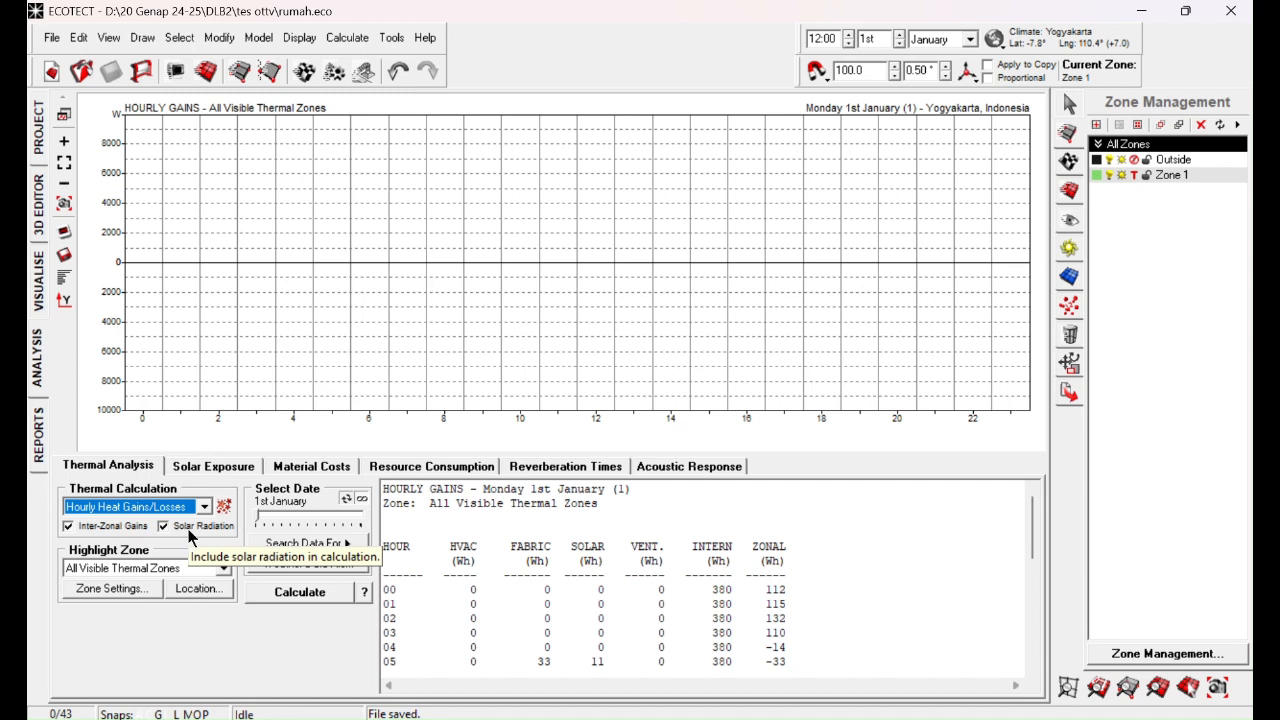
Step: Exclude inter-zonal gains from the thermal calculation and highlight Zone 1 as the analysed zone
key(ctrl)
key(ctrl)
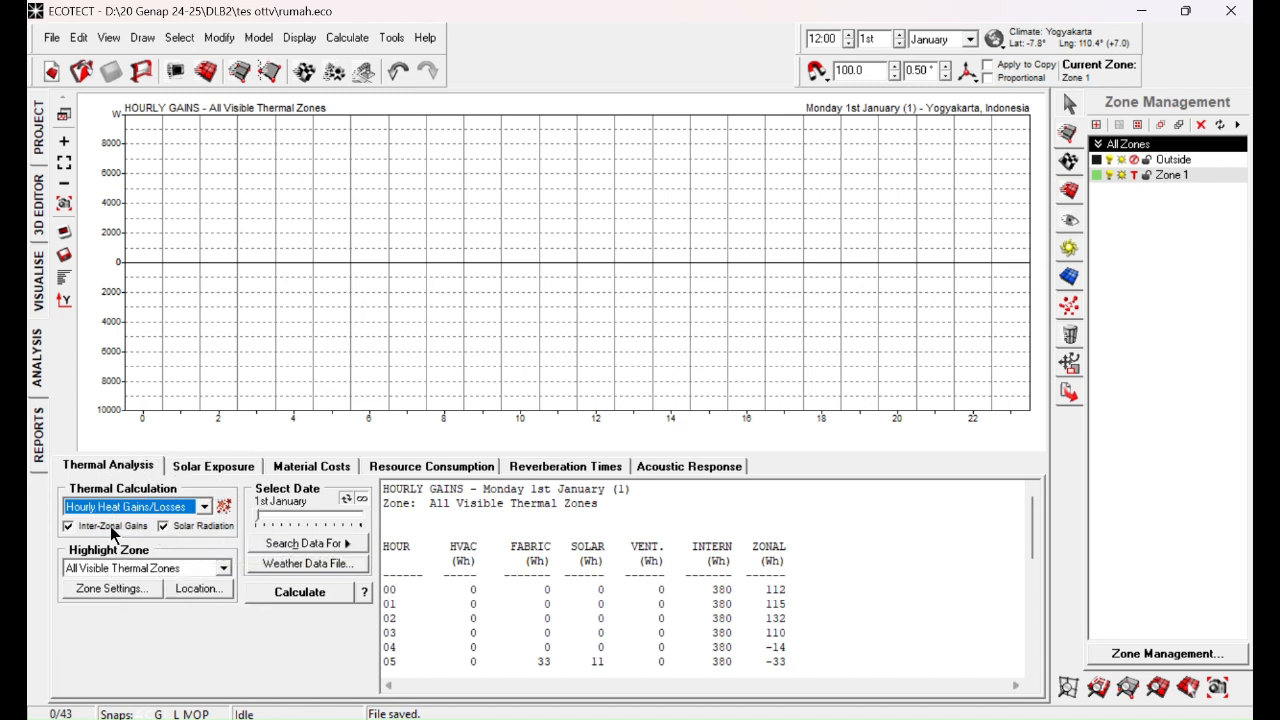
key(ctrl)
key(ctrl)
click(110, 530)
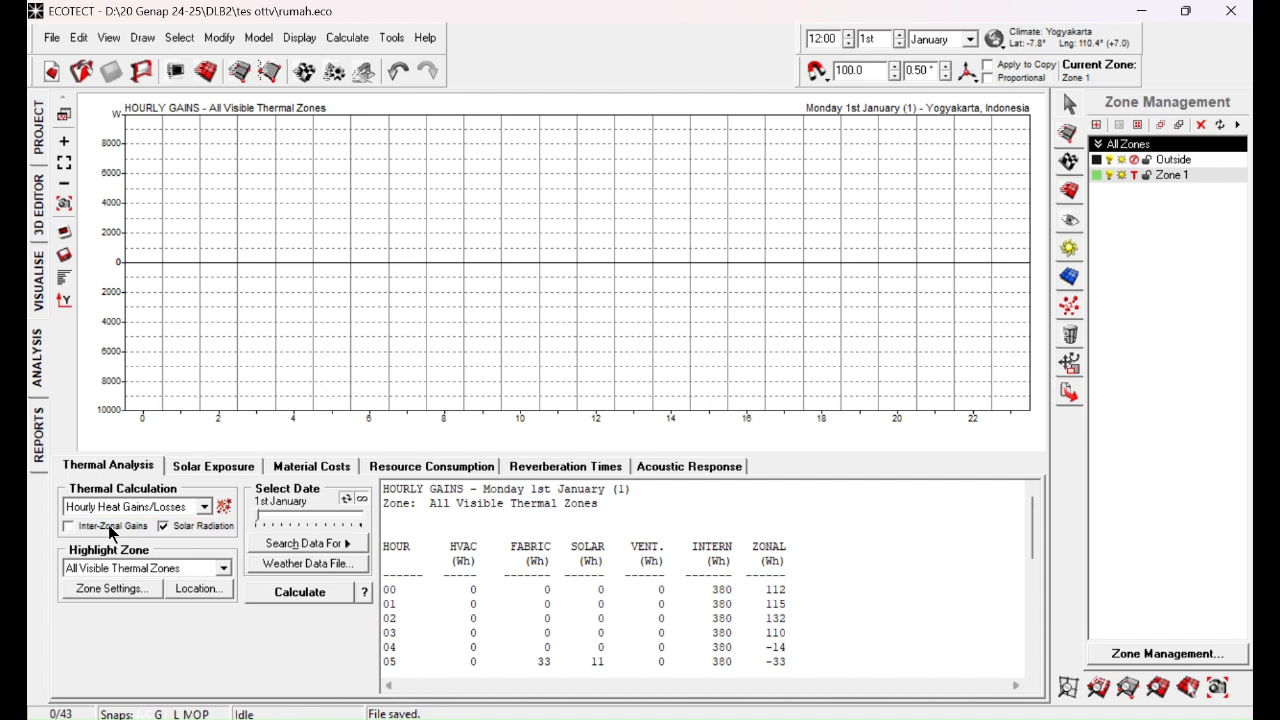
click(175, 569)
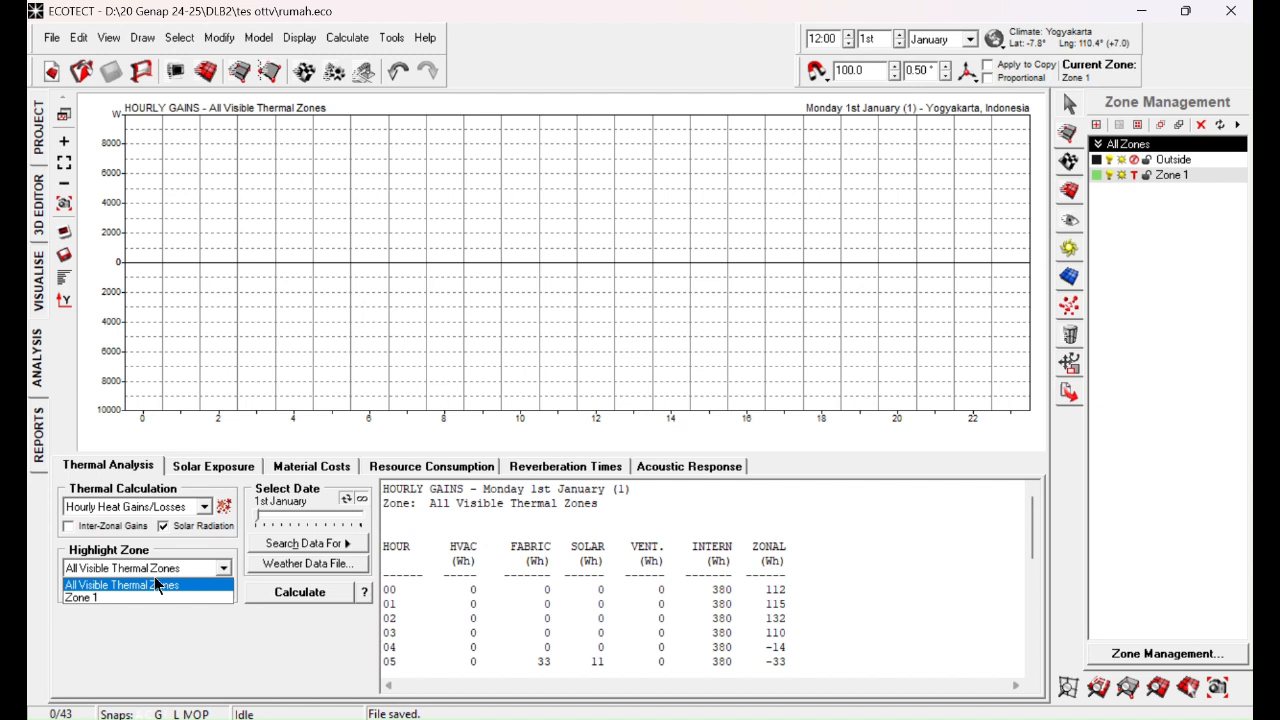
click(107, 595)
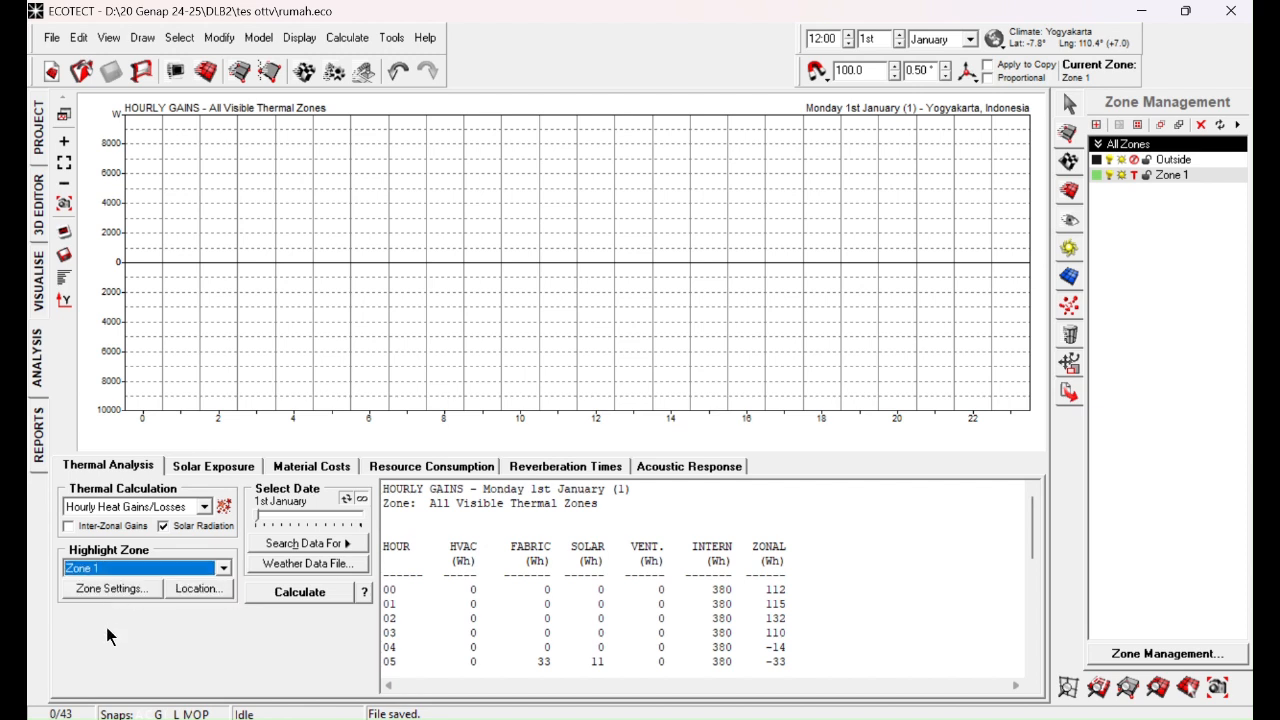
Step: Search the weather data for the Hottest Day (Peak) to use as the calculation date
click(310, 542)
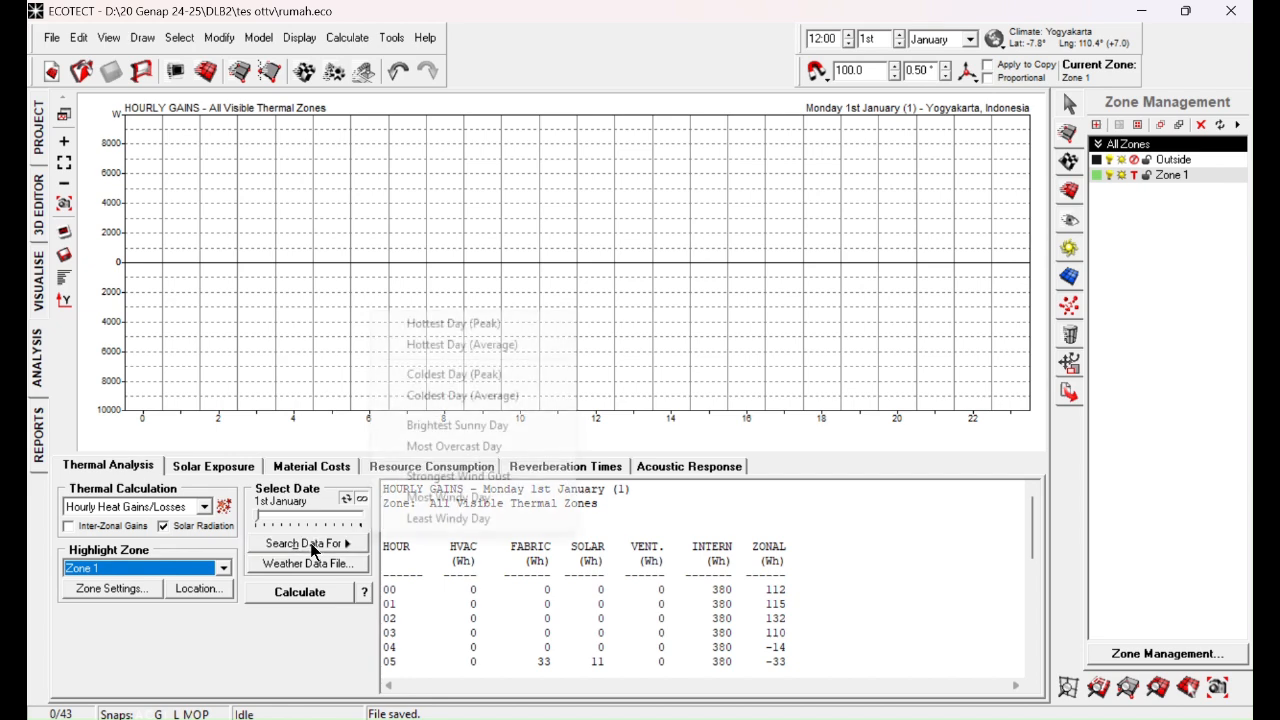
click(461, 327)
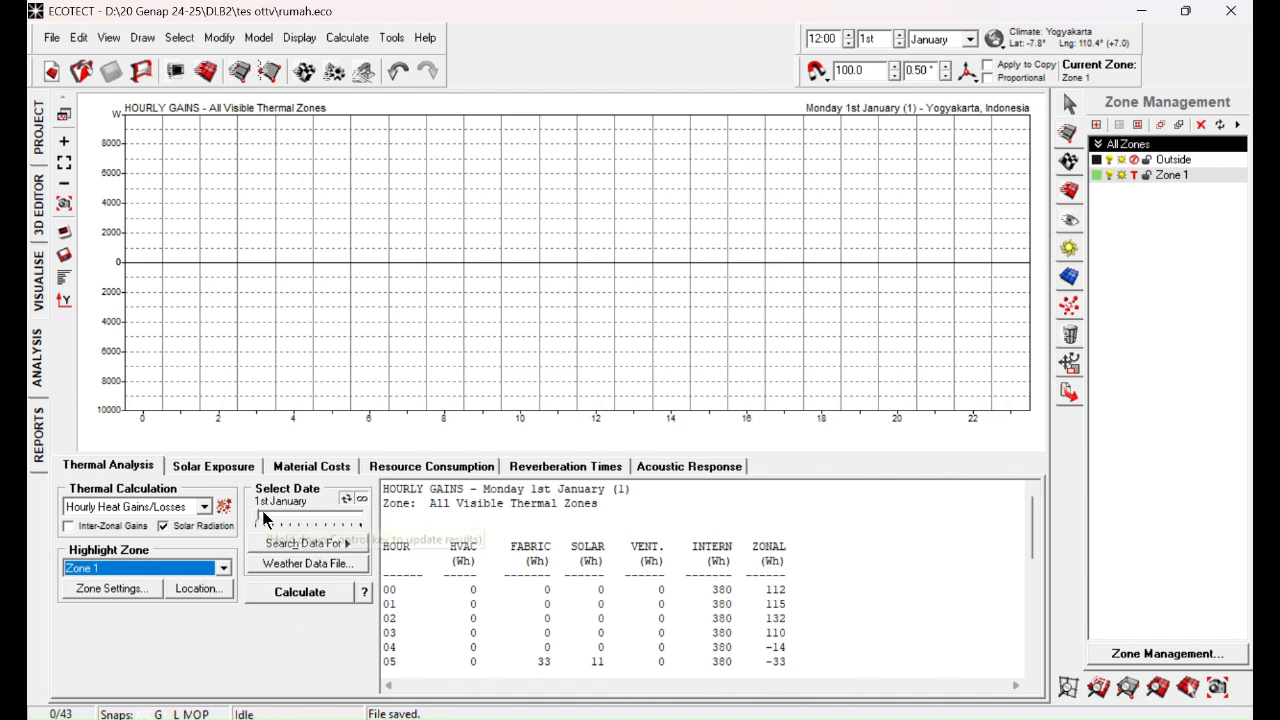
click(308, 545)
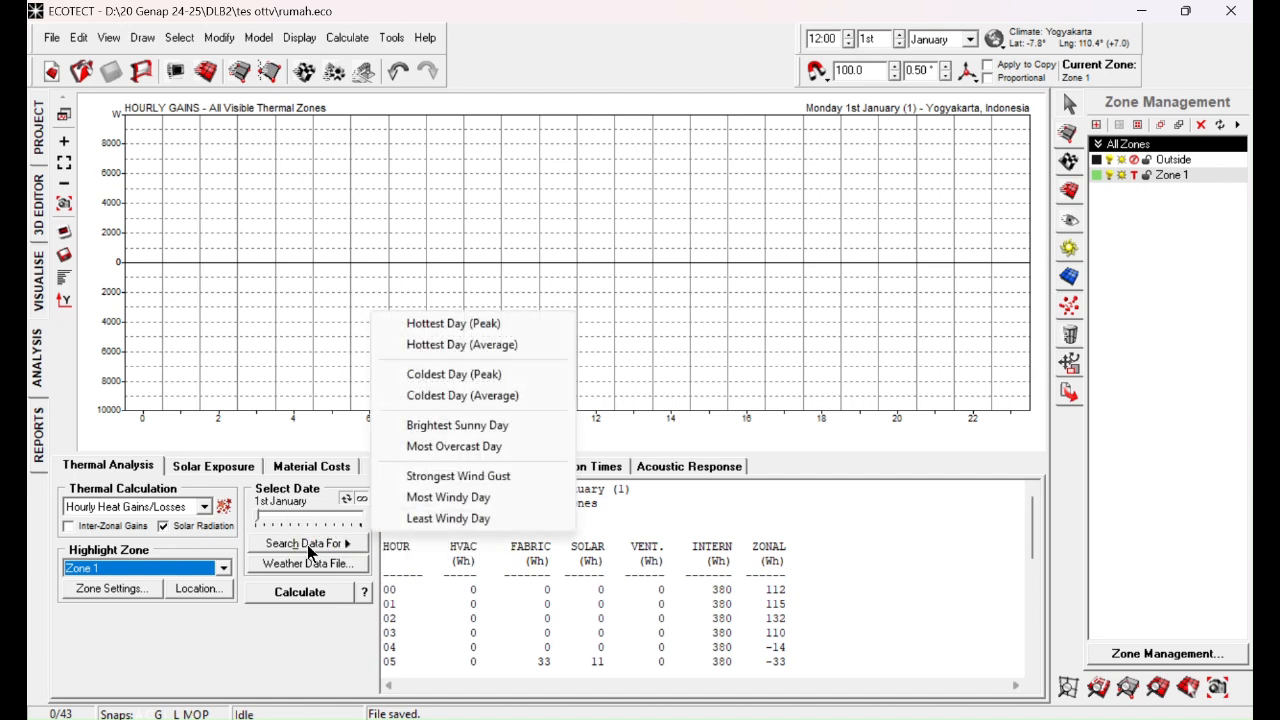
click(433, 329)
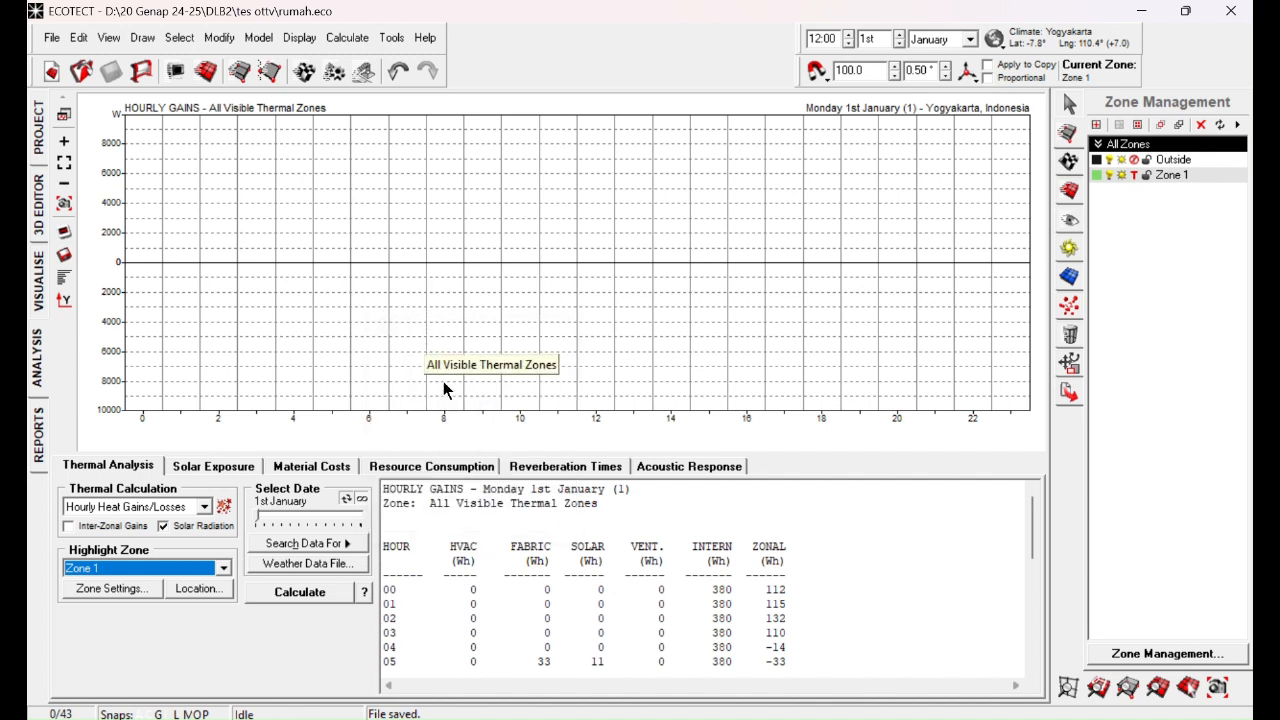
Step: Start the hourly gains calculation and configure inter-zonal adjacencies with sampling grid accuracy 500.0 and surface adjacency tolerance 185.0
click(313, 594)
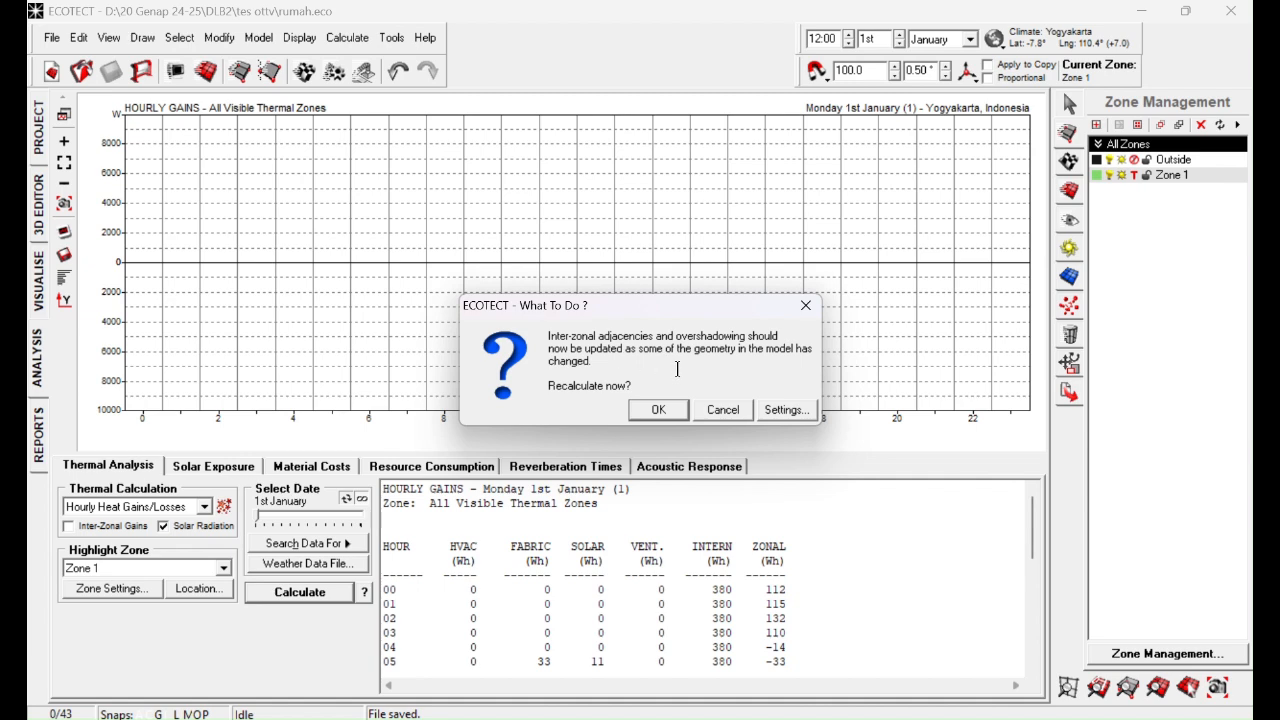
click(784, 412)
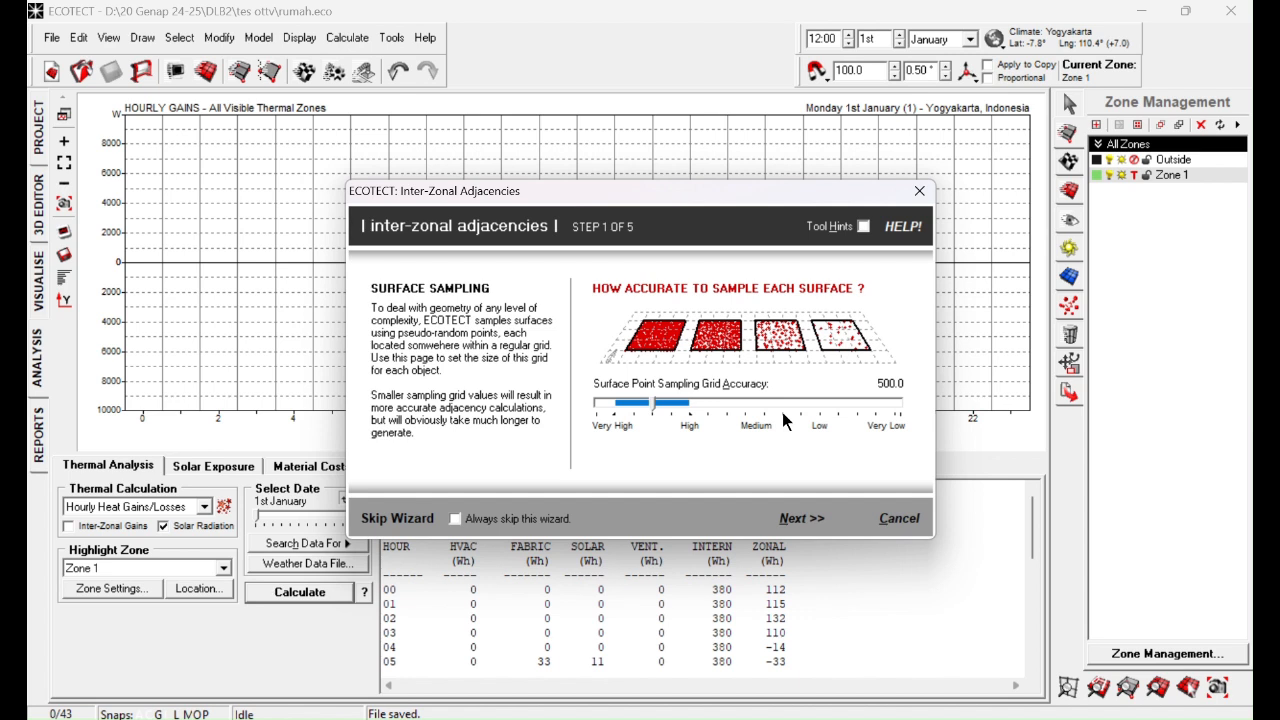
click(653, 405)
mouse_move(653, 405)
mouse_down()
mouse_move(628, 406)
mouse_move(686, 412)
mouse_move(656, 412)
mouse_up()
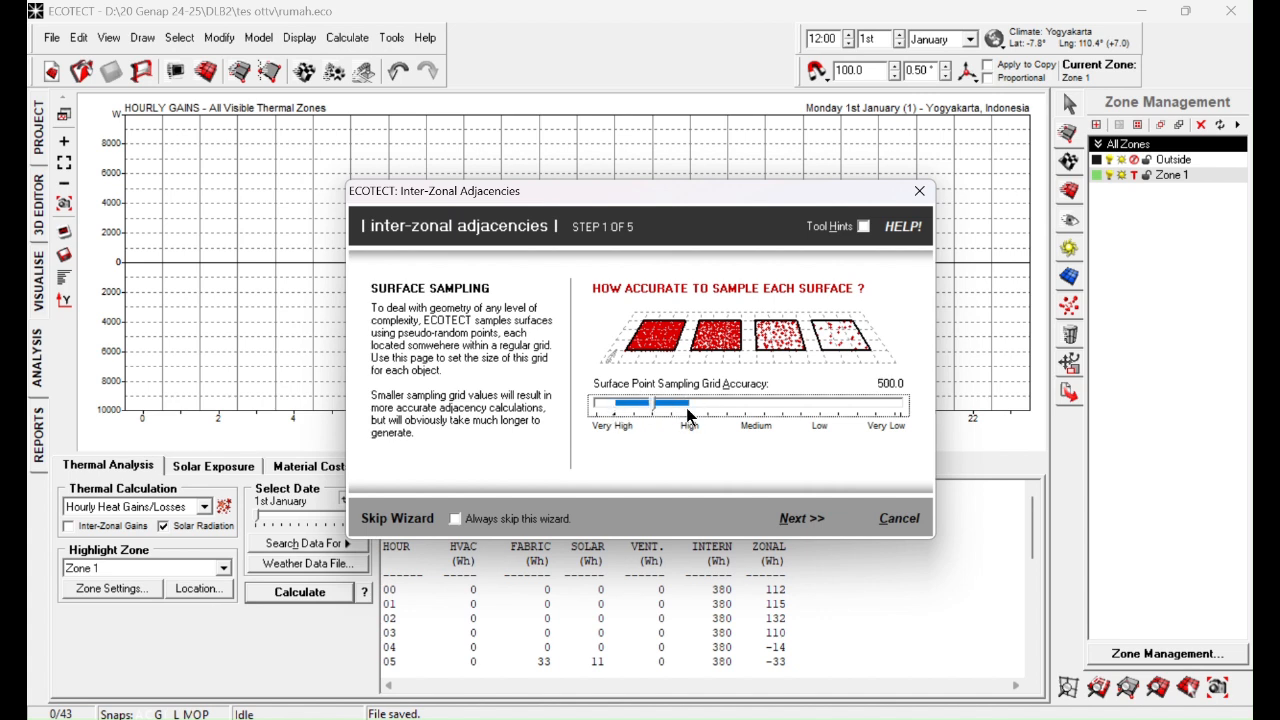
click(801, 518)
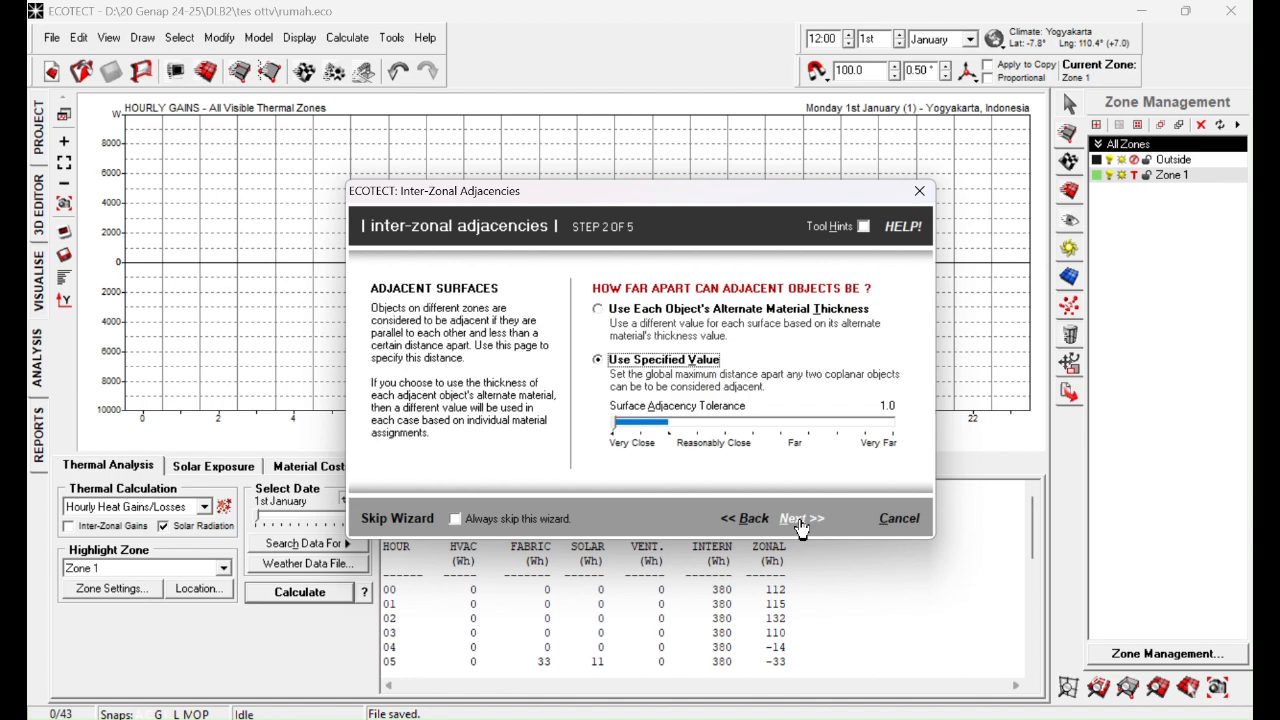
drag(624, 425, 639, 427)
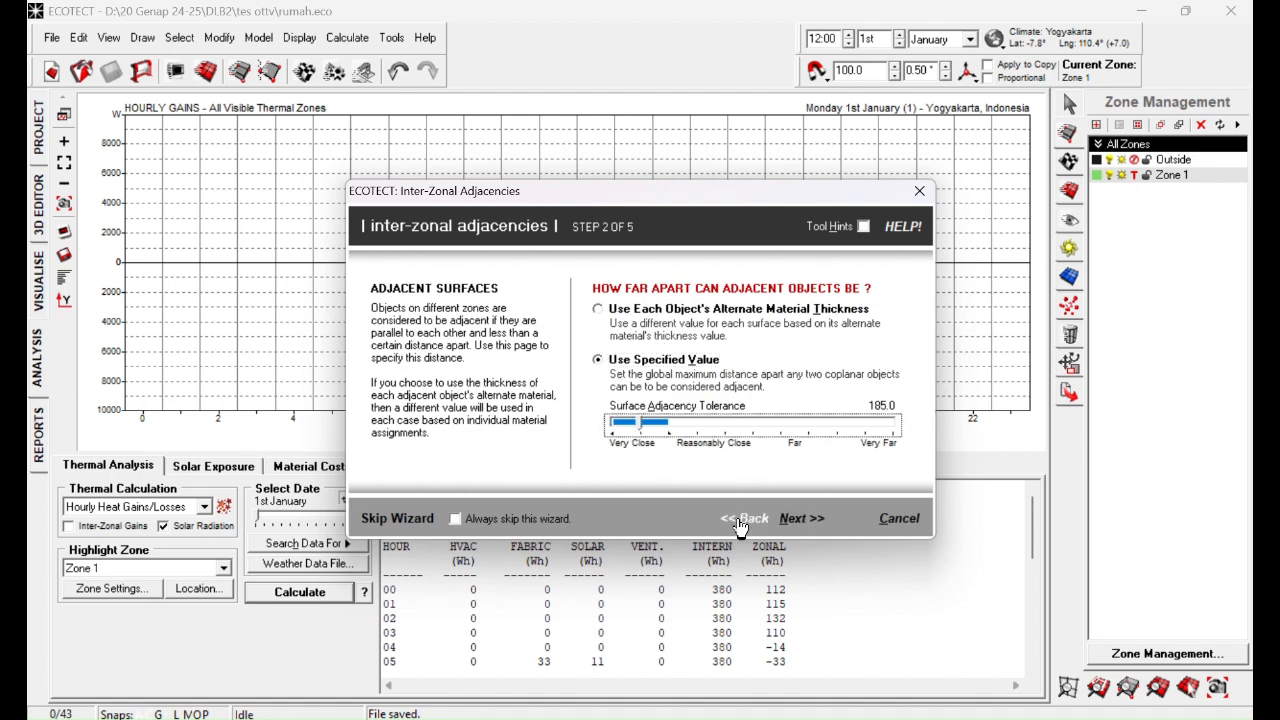
click(797, 520)
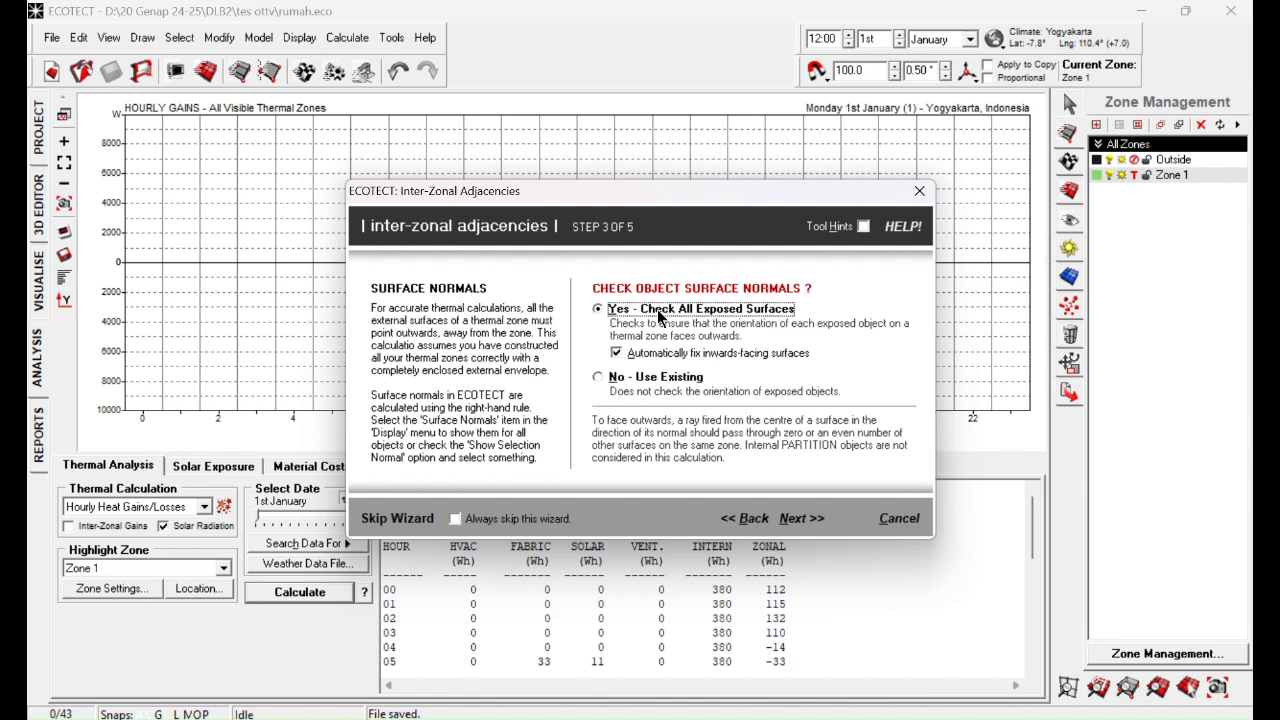
Step: Keep automatic fixing of inwards-facing surfaces and detailed shading on a Medium 5 x 5 grid, and run the inter-zonal adjacency calculation
click(616, 353)
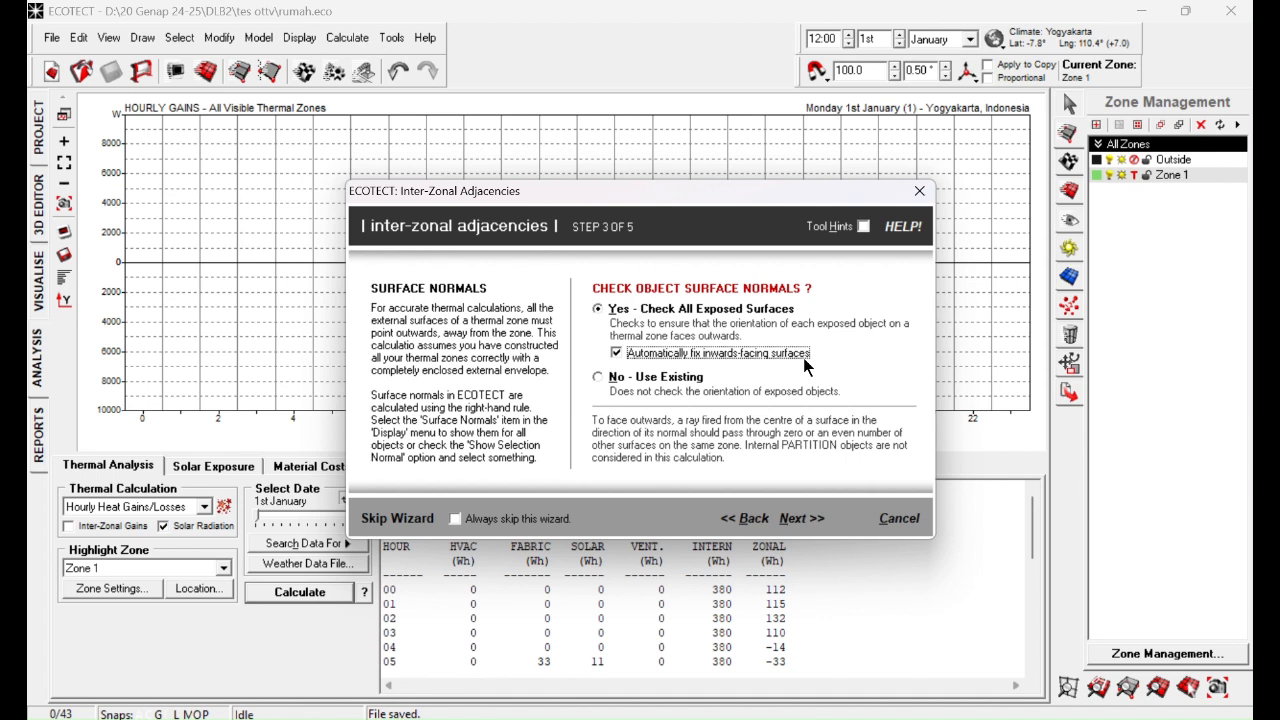
click(806, 519)
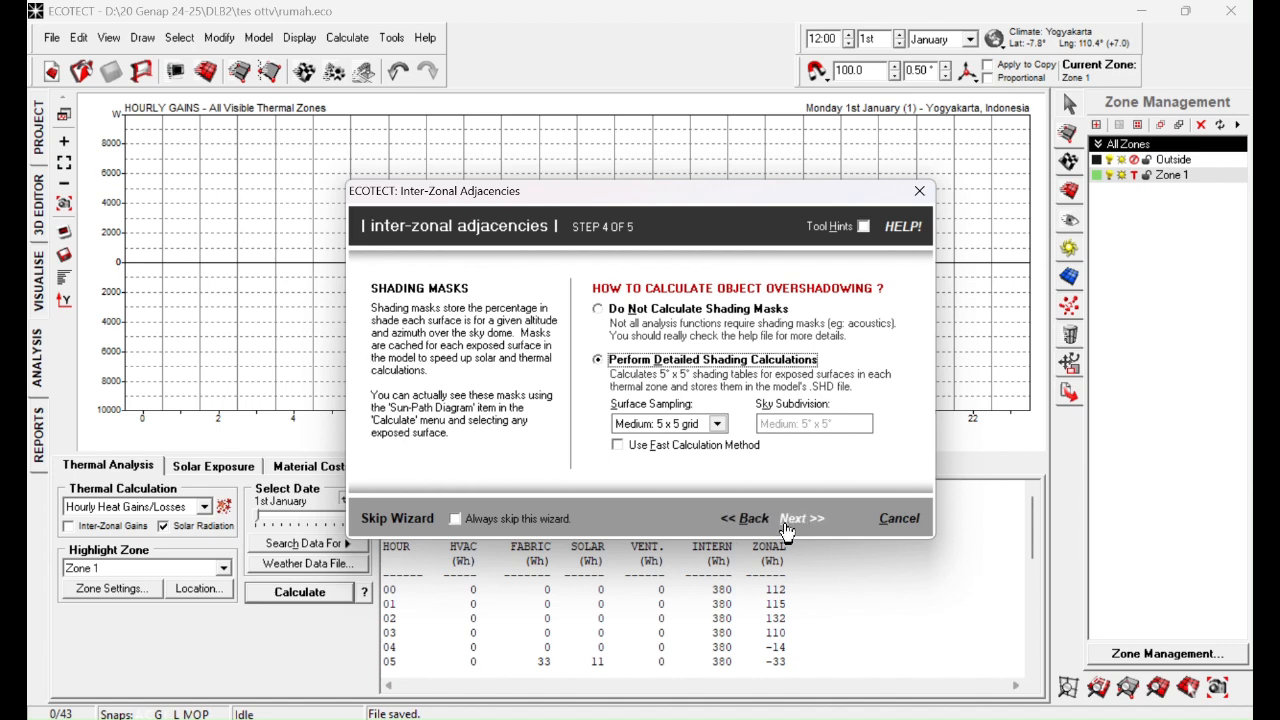
click(810, 519)
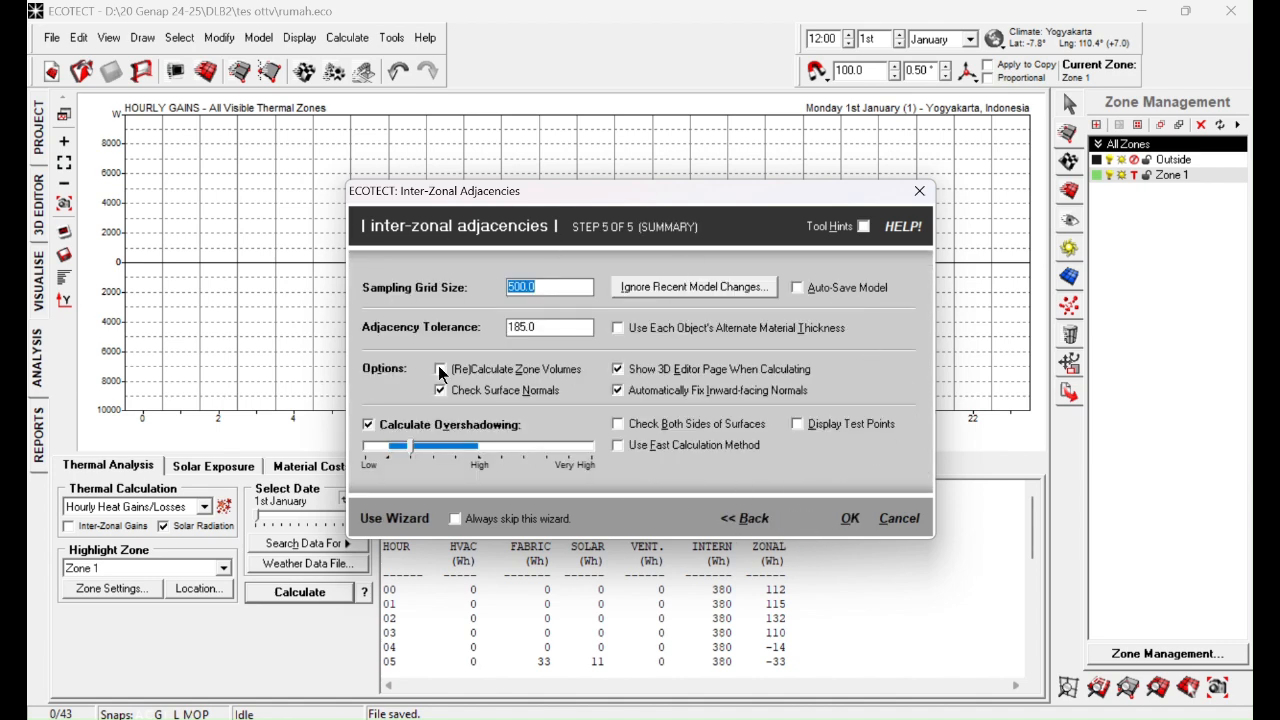
click(849, 520)
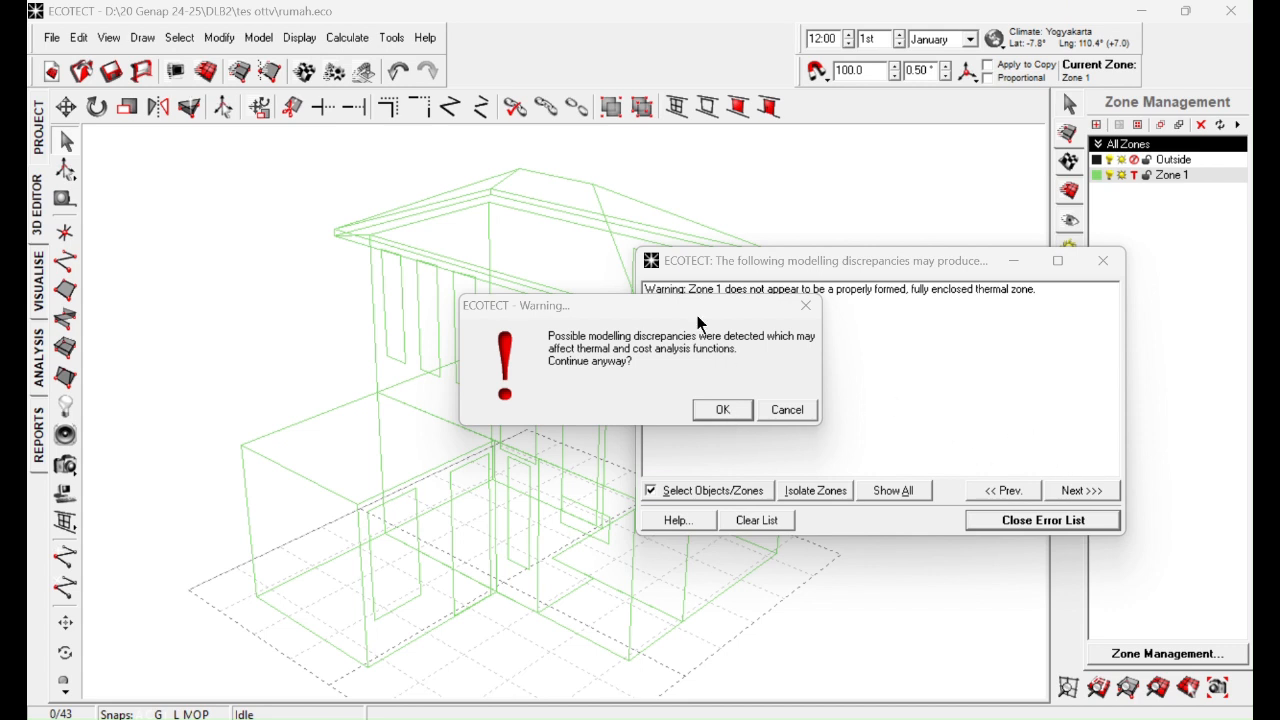
Step: Continue the calculation despite the modelling discrepancies and close the error list
drag(697, 315, 701, 331)
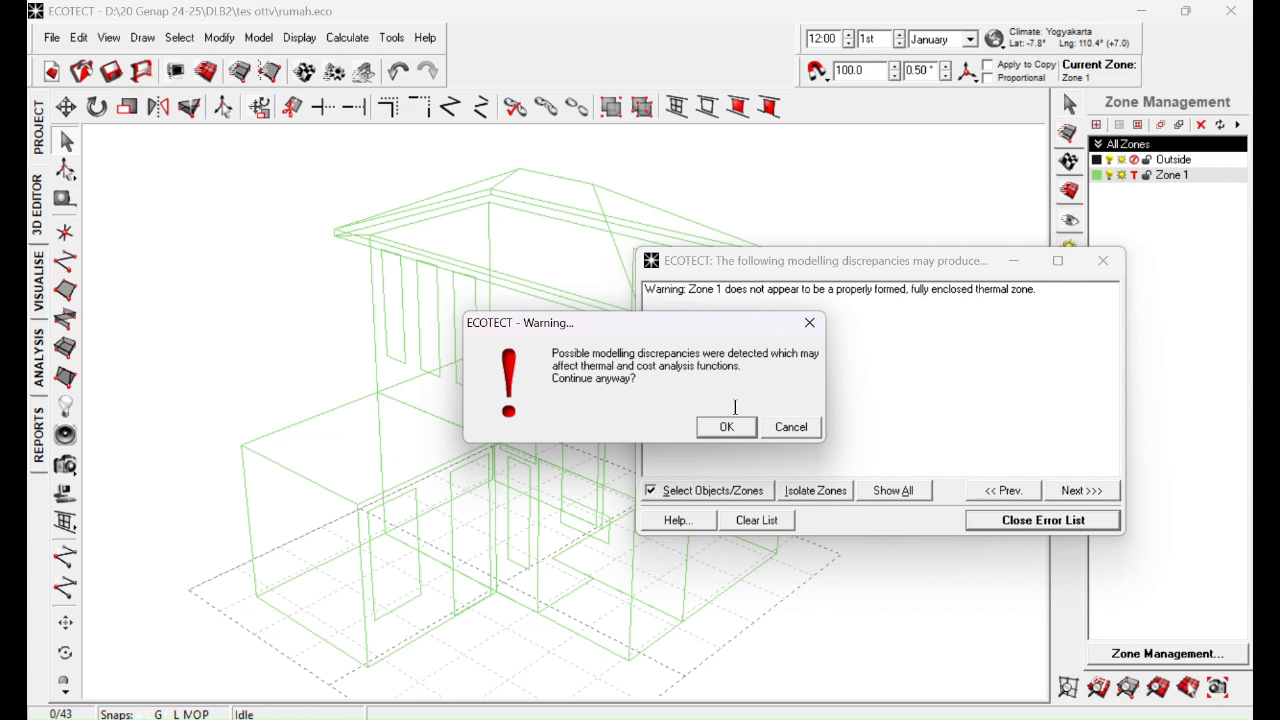
click(728, 428)
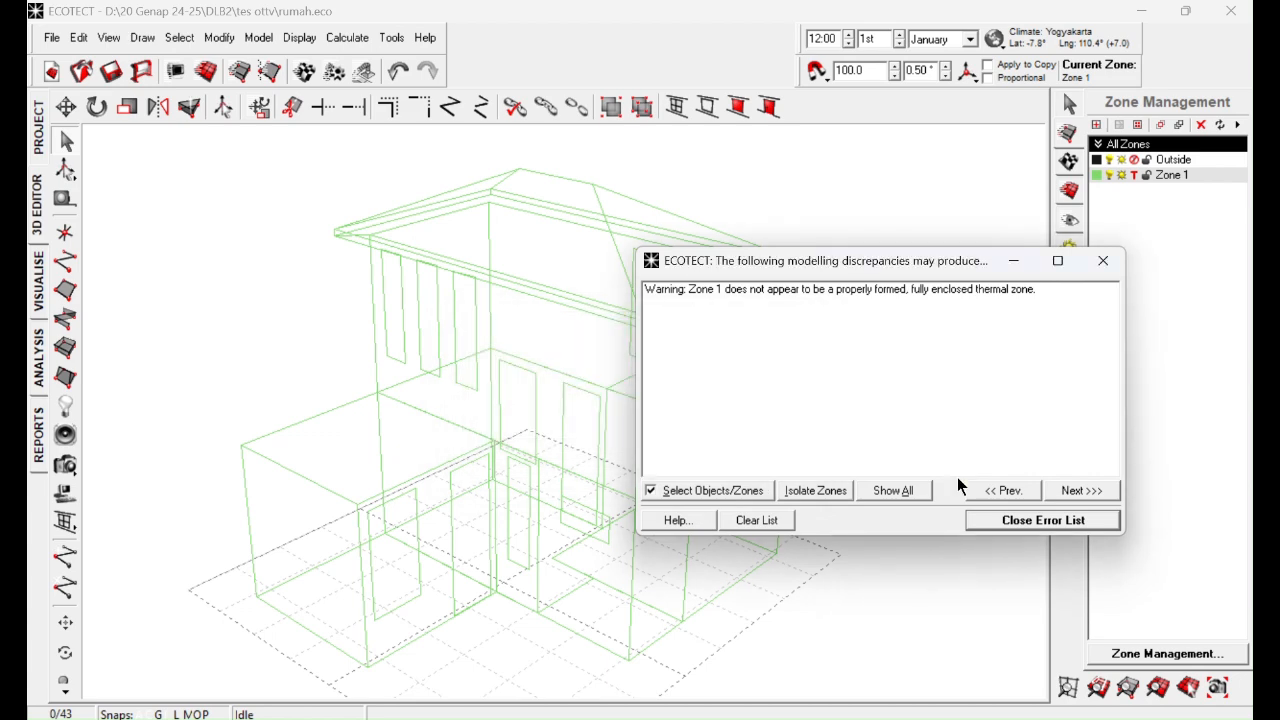
click(992, 525)
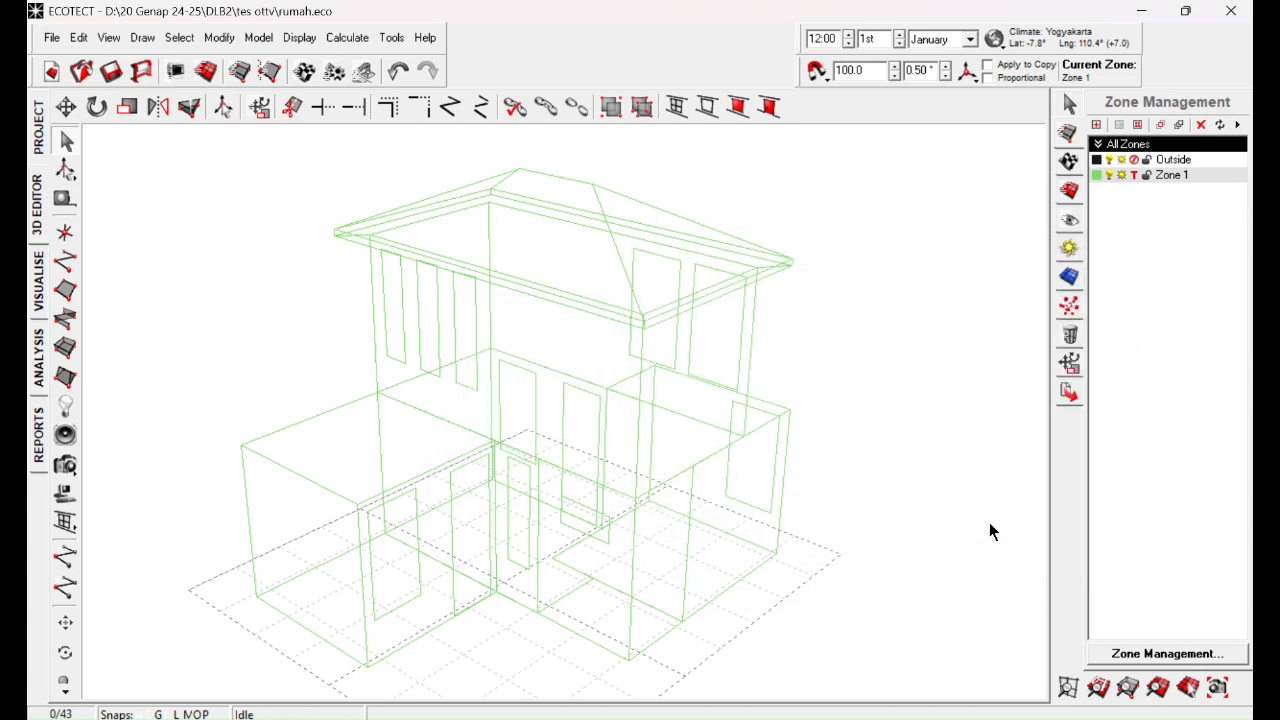
Step: Examine the hourly HVAC loads of Zone 1 in the thermal analysis results table
click(38, 362)
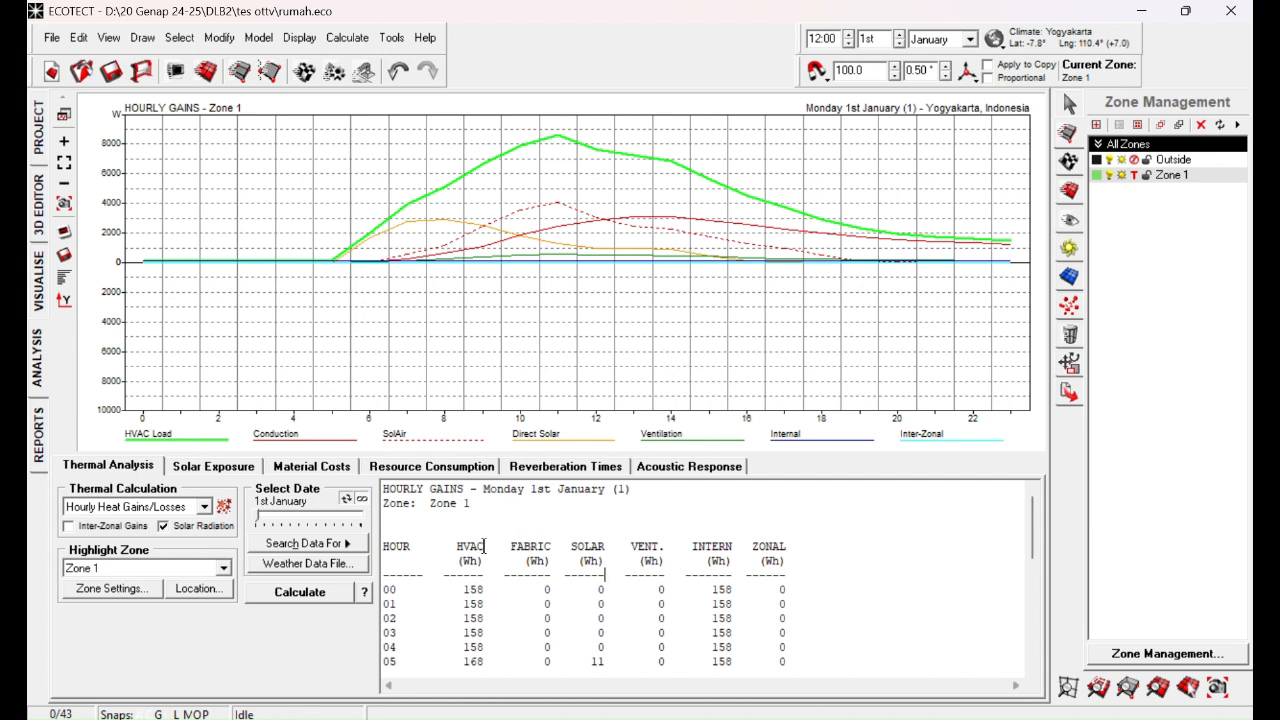
scroll(457, 544, down, 1)
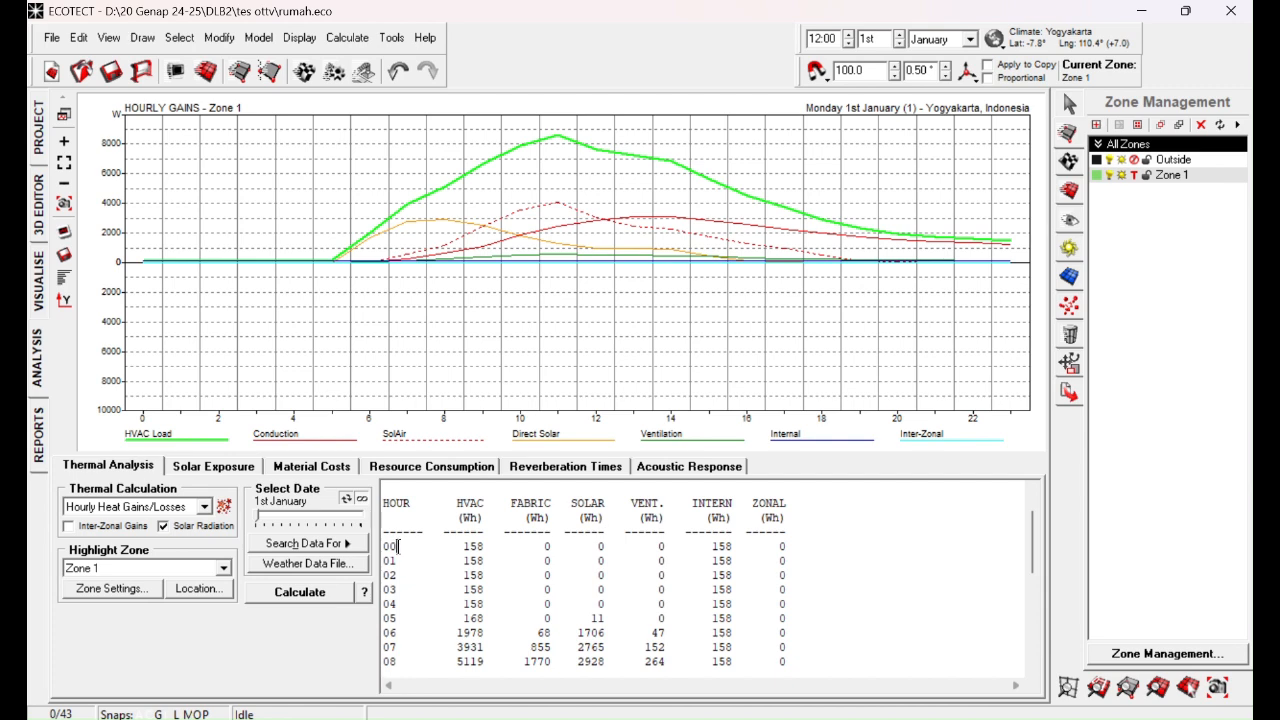
scroll(398, 548, down, 6)
scroll(398, 558, up, 8)
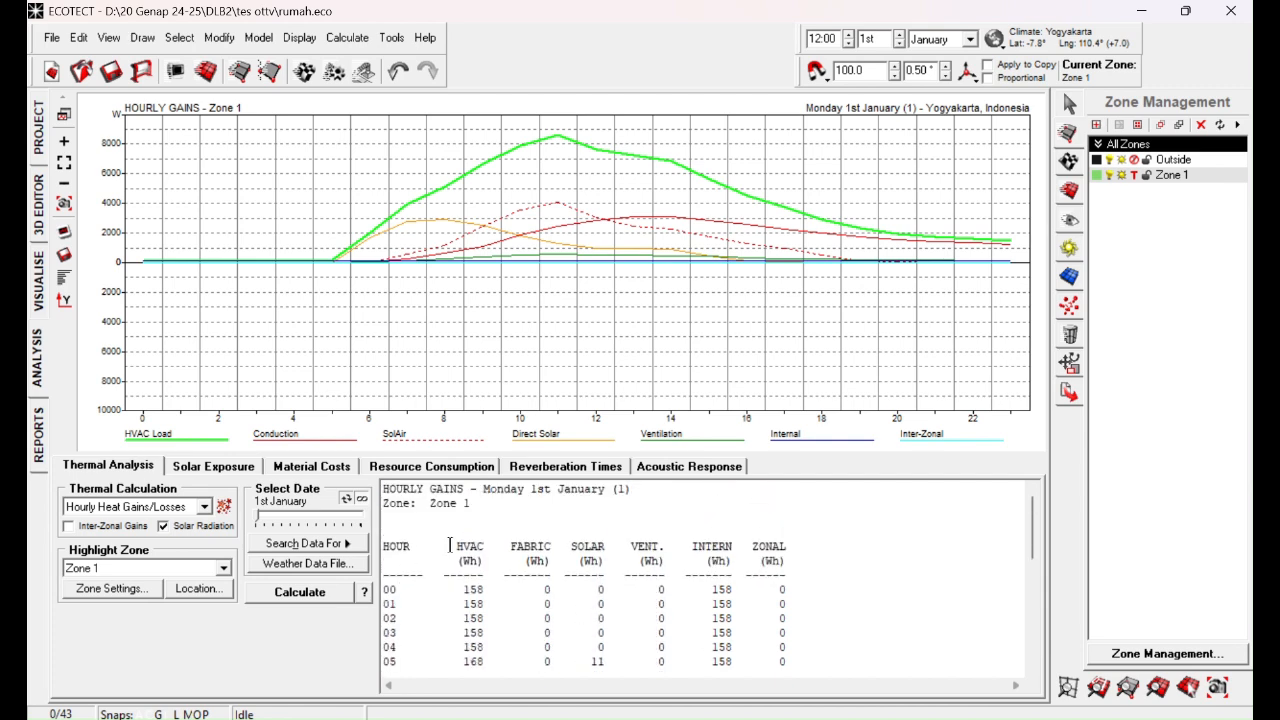
scroll(469, 563, down, 2)
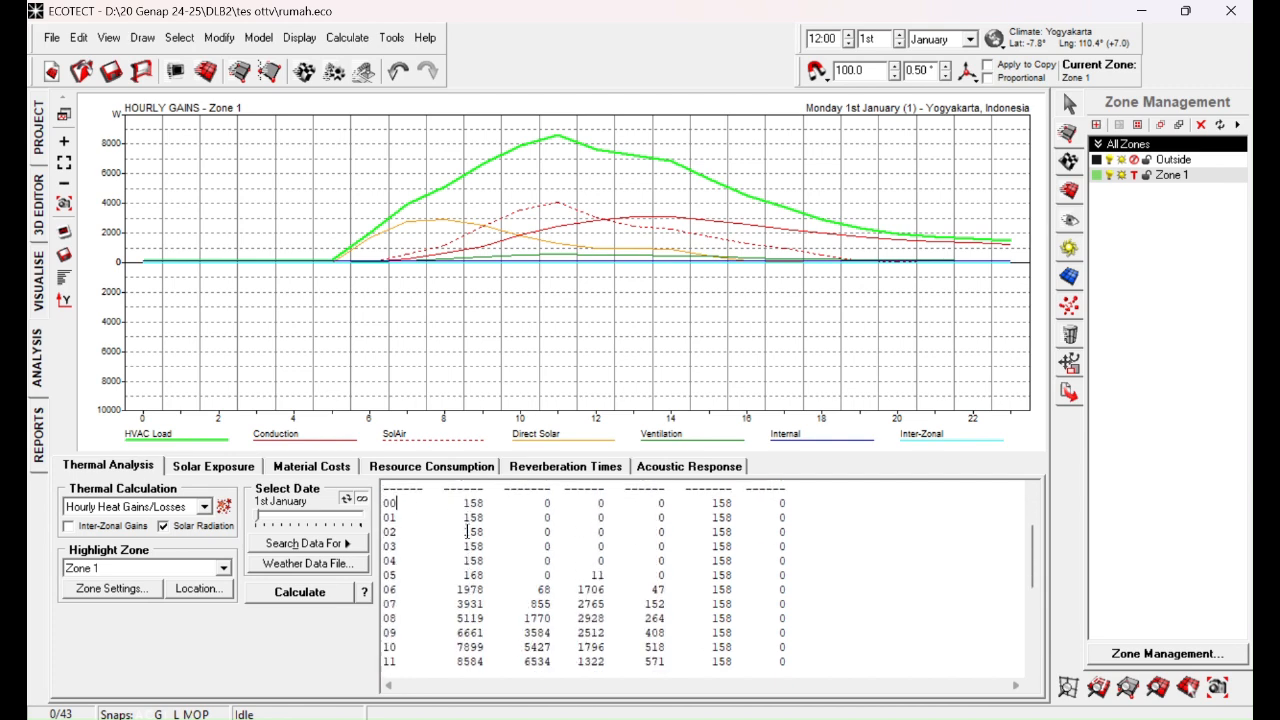
drag(464, 503, 472, 562)
click(472, 562)
scroll(474, 634, down, 1)
scroll(472, 633, down, 4)
scroll(472, 633, up, 7)
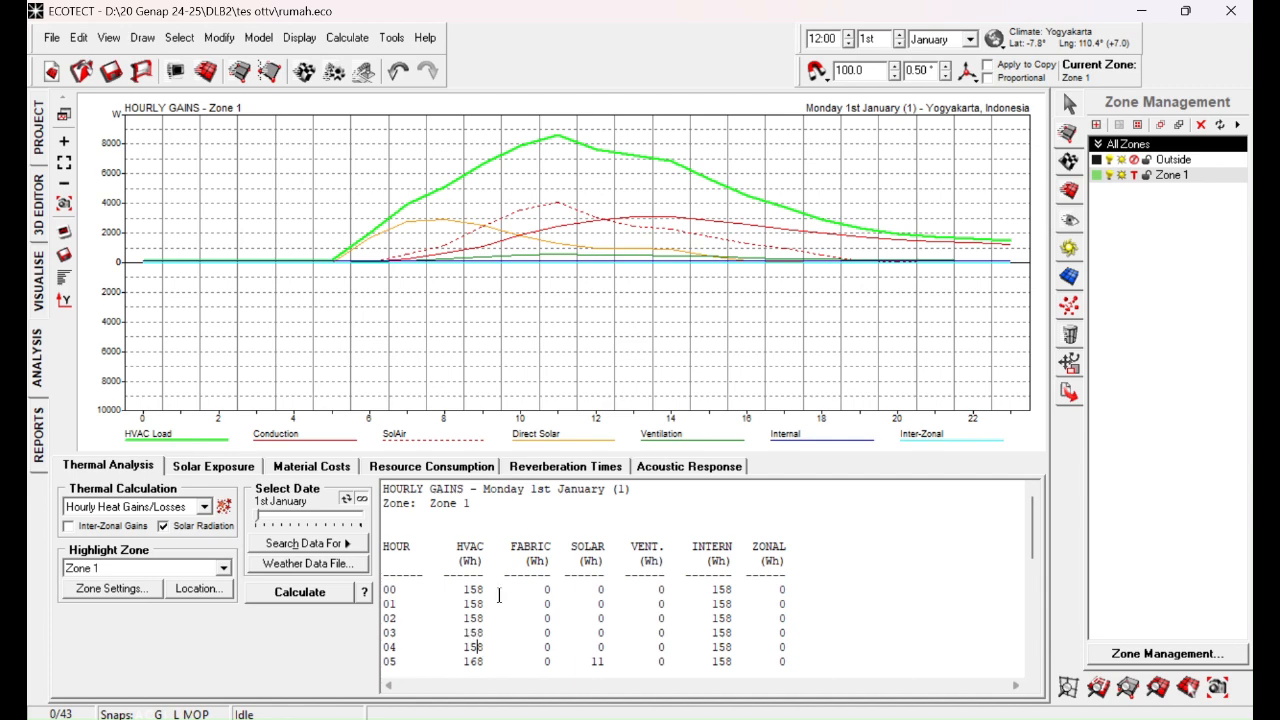
Step: Compare the hourly fabric and solar gains of Zone 1 across the day in the results table
scroll(549, 561, down, 1)
scroll(540, 566, down, 4)
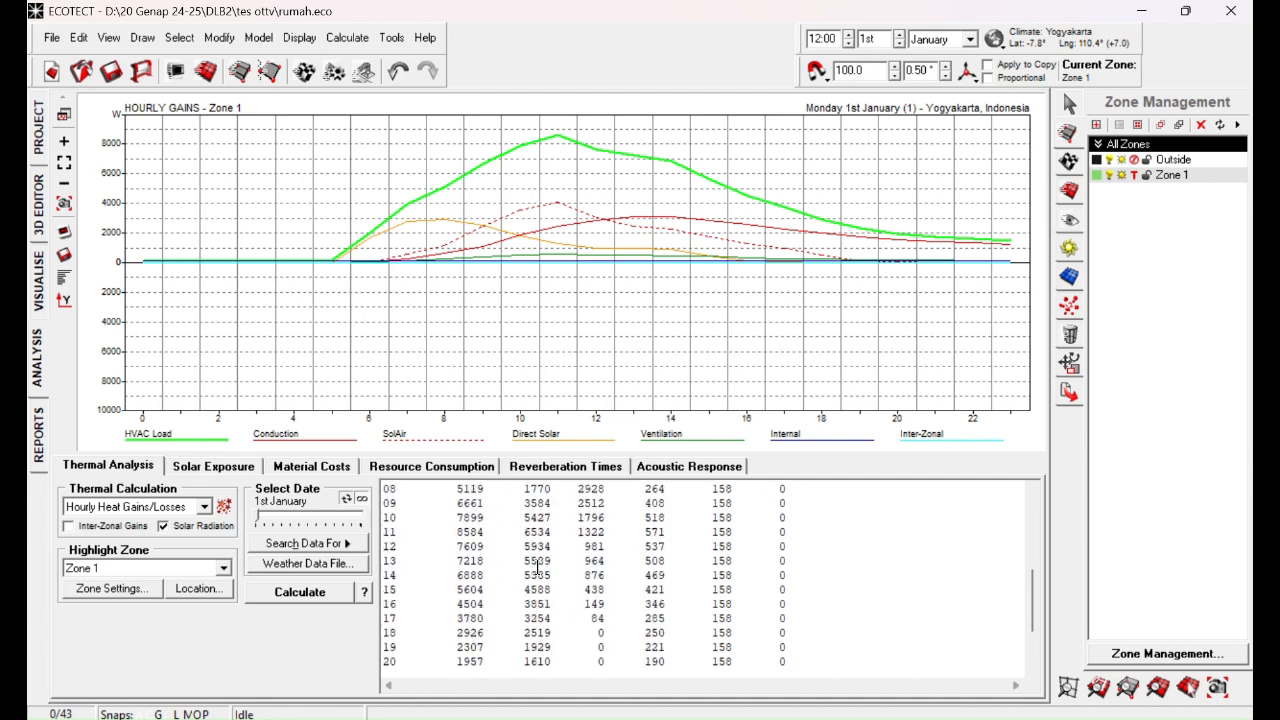
scroll(549, 589, up, 2)
scroll(548, 589, up, 2)
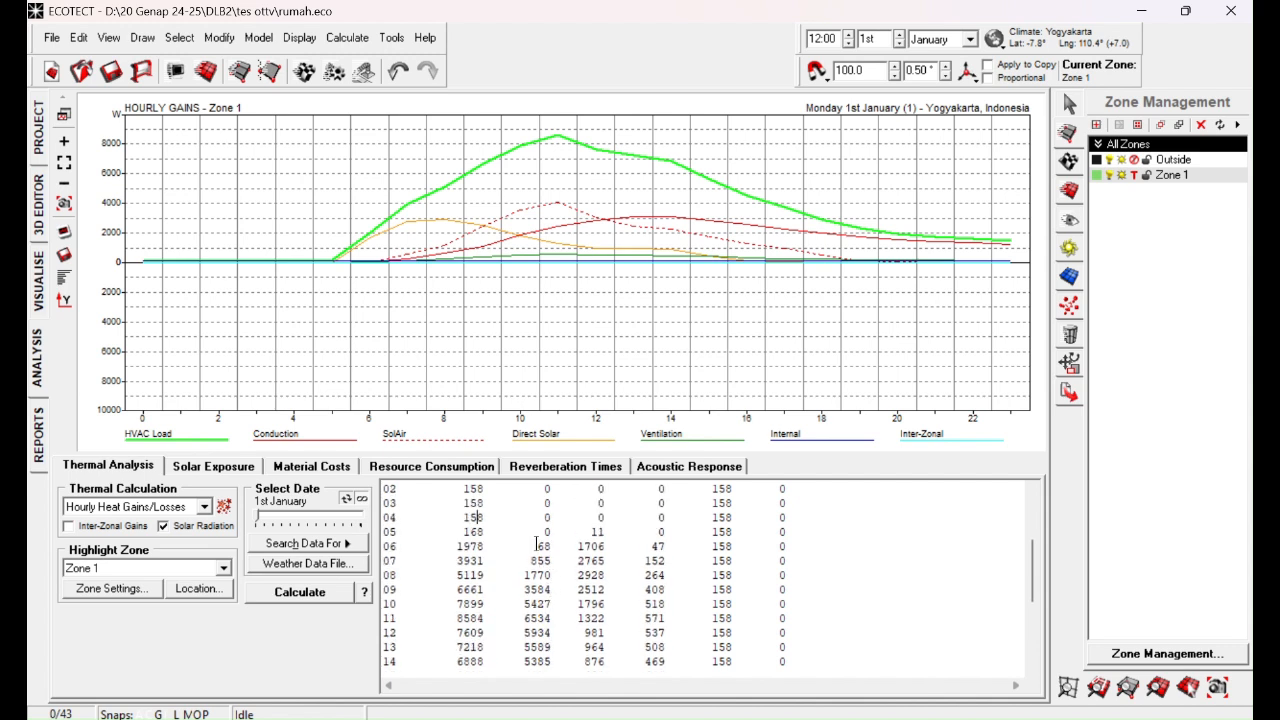
scroll(536, 545, up, 2)
scroll(536, 545, down, 5)
scroll(536, 545, up, 5)
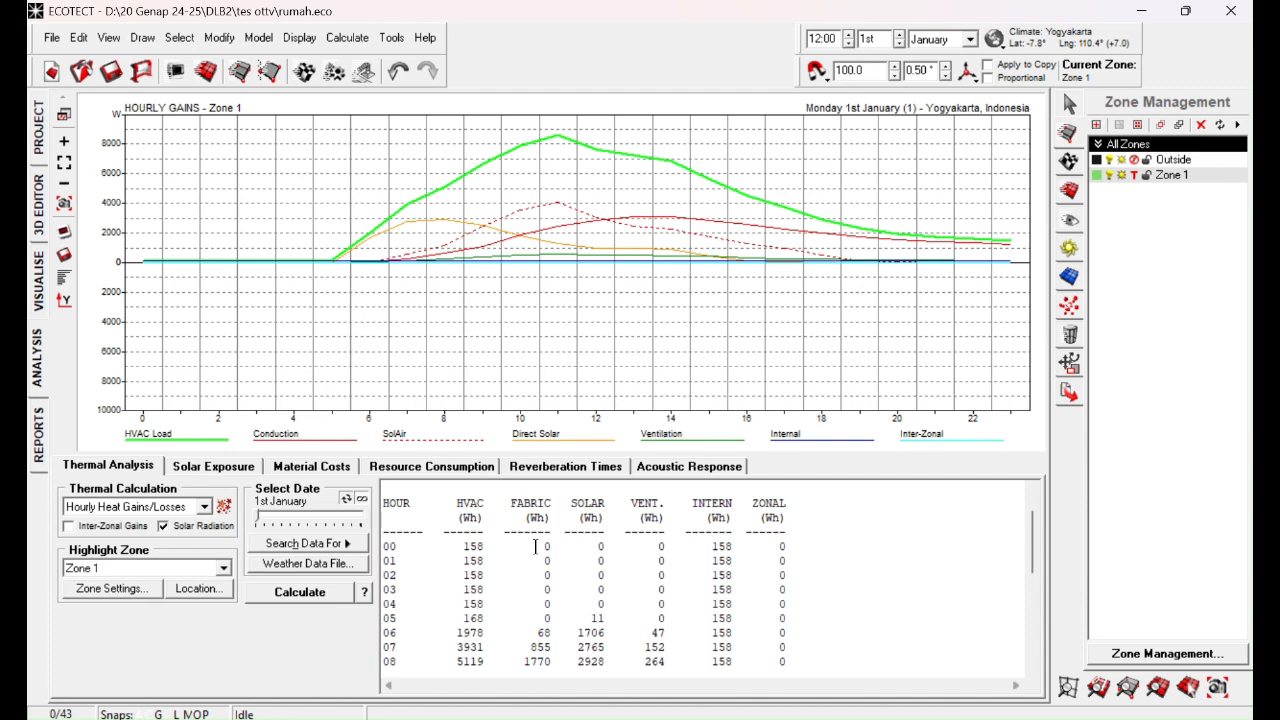
scroll(598, 540, down, 5)
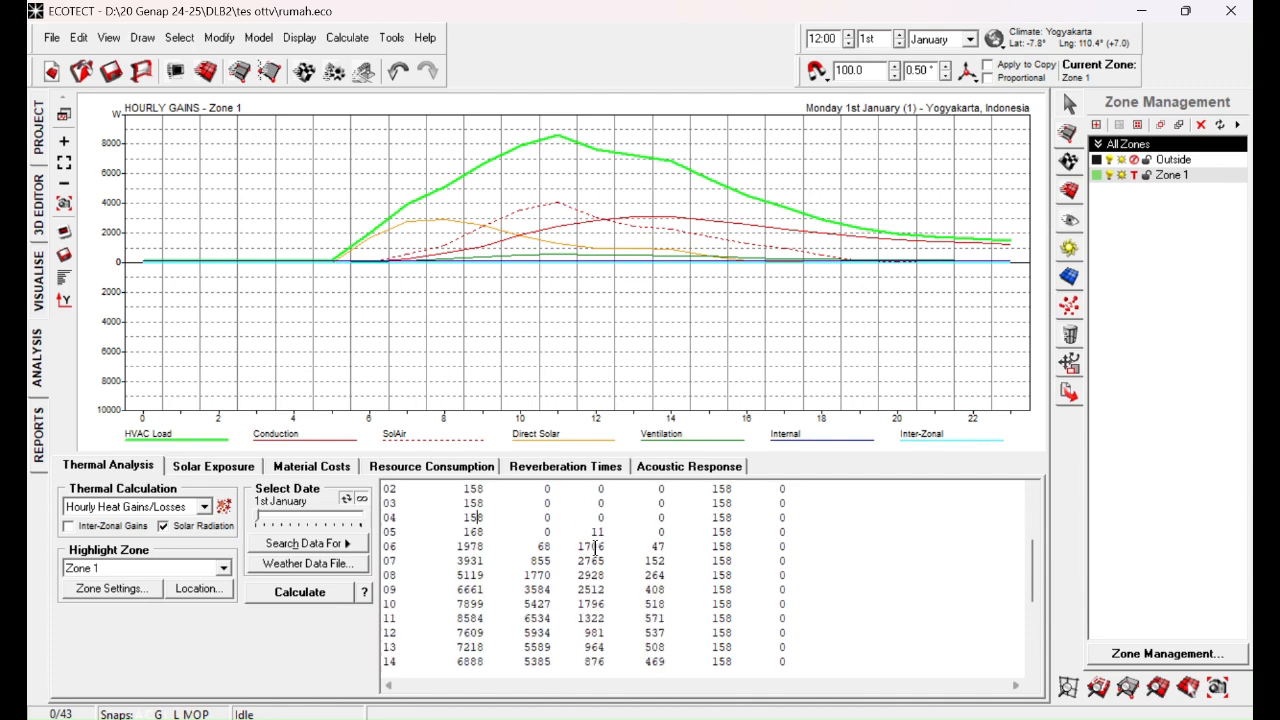
scroll(596, 552, up, 5)
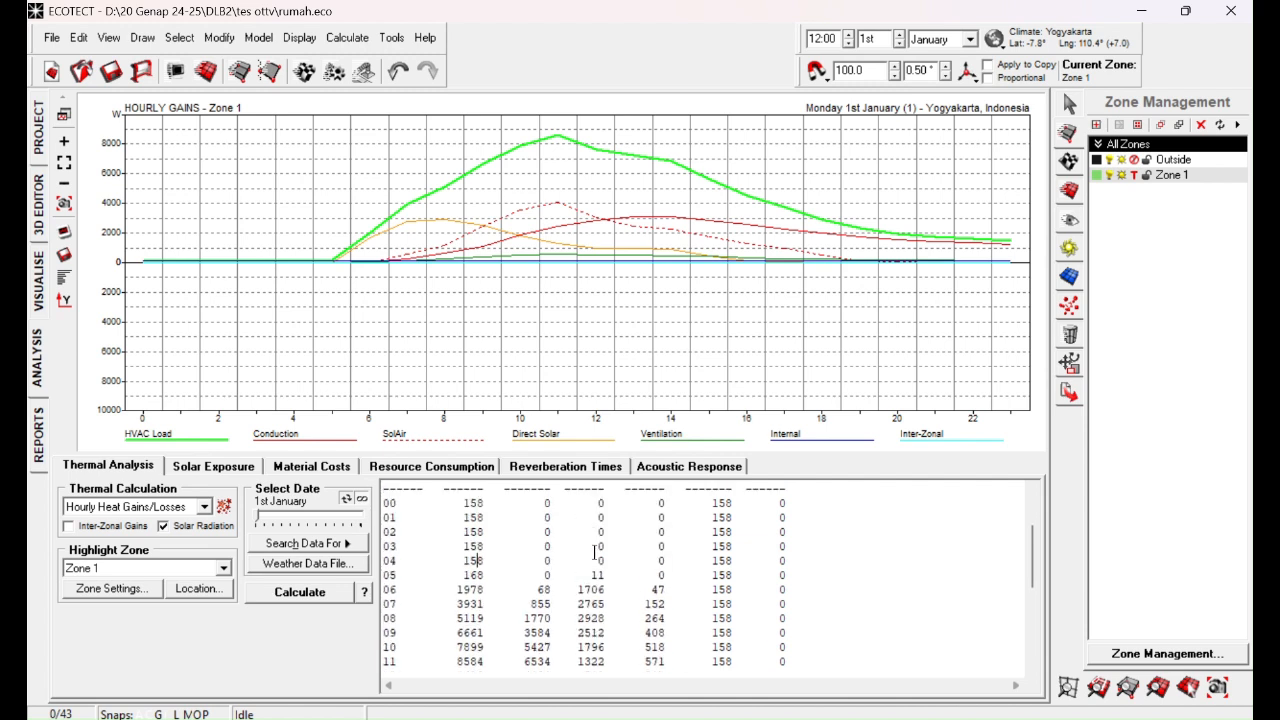
Step: Review the ventilation, internal and zonal gains of Zone 1 from the first hour down to the totals row
scroll(595, 553, up, 2)
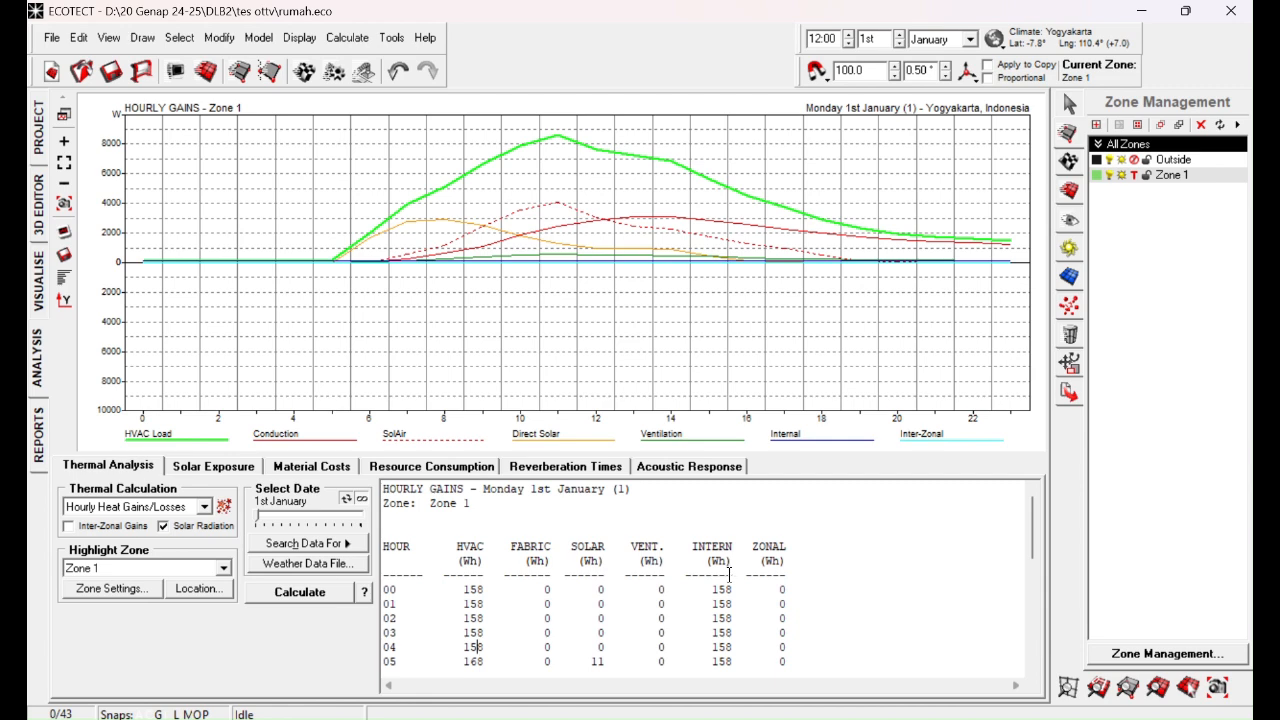
scroll(662, 588, down, 5)
scroll(655, 594, down, 2)
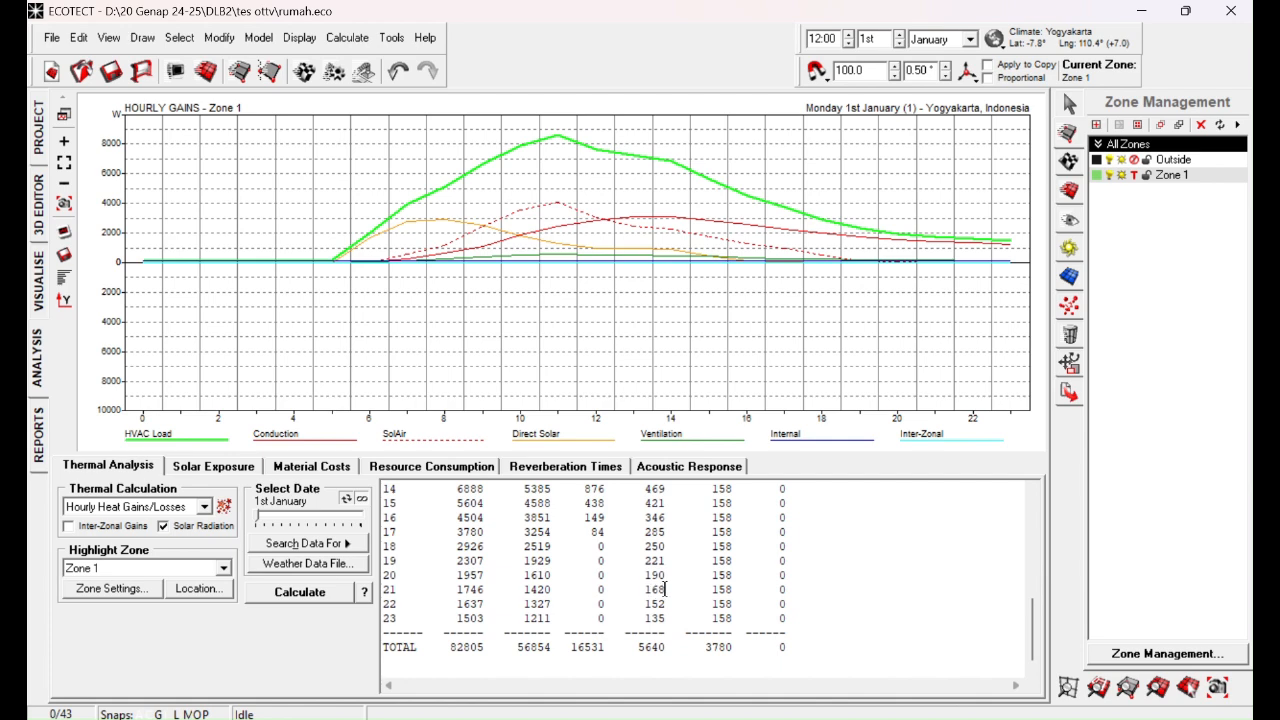
scroll(665, 590, up, 7)
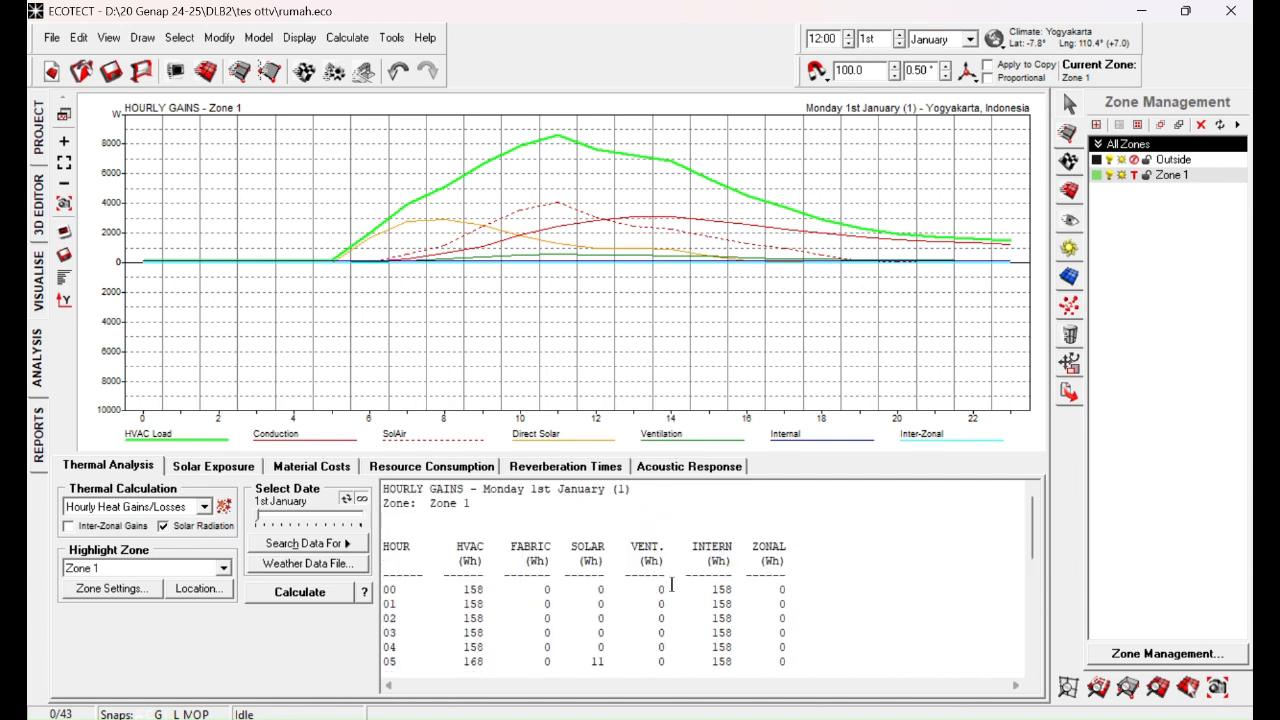
scroll(671, 585, down, 7)
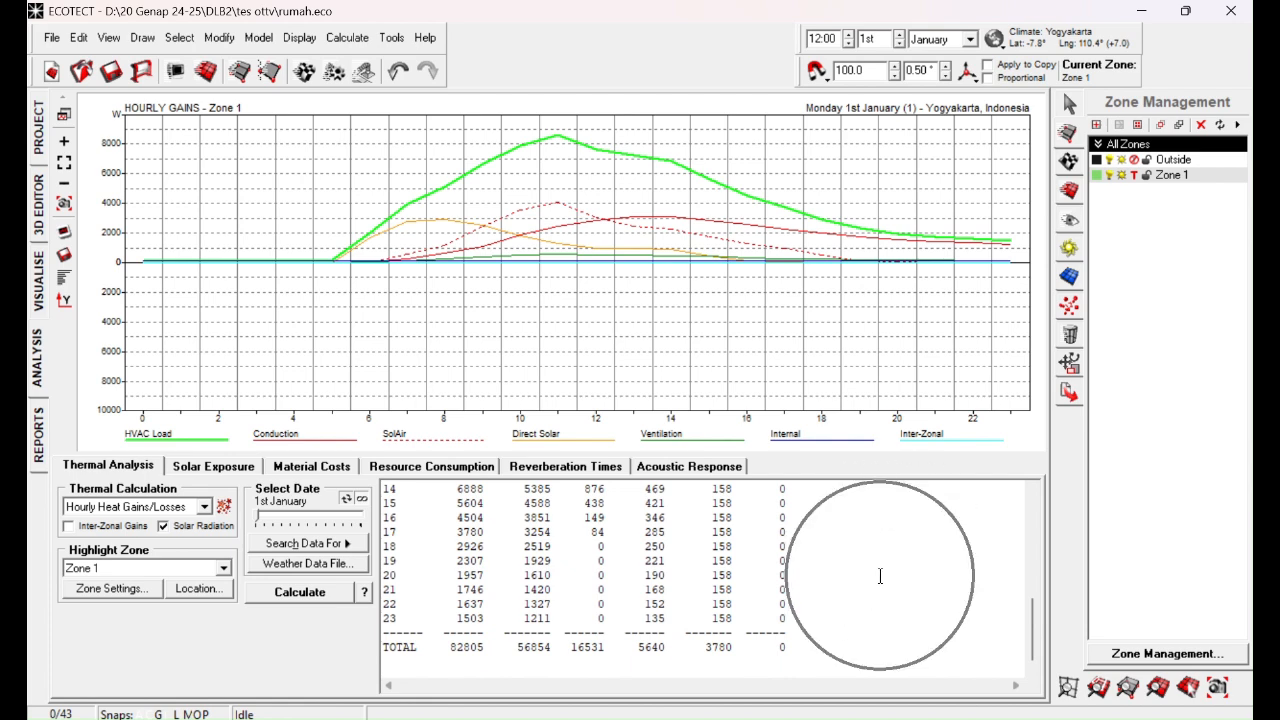
Step: Generate a report of the hourly gains table as a Microsoft Excel Sheet with auto-adjusted column widths
right_click(880, 576)
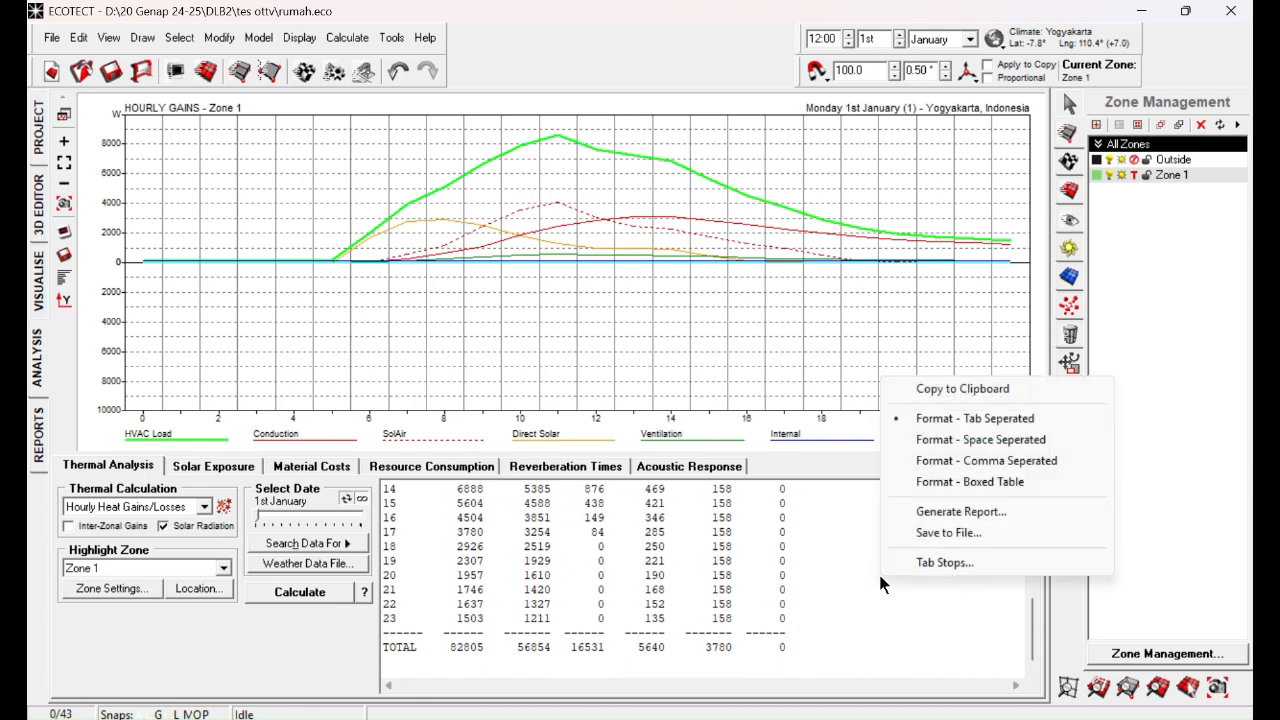
click(956, 517)
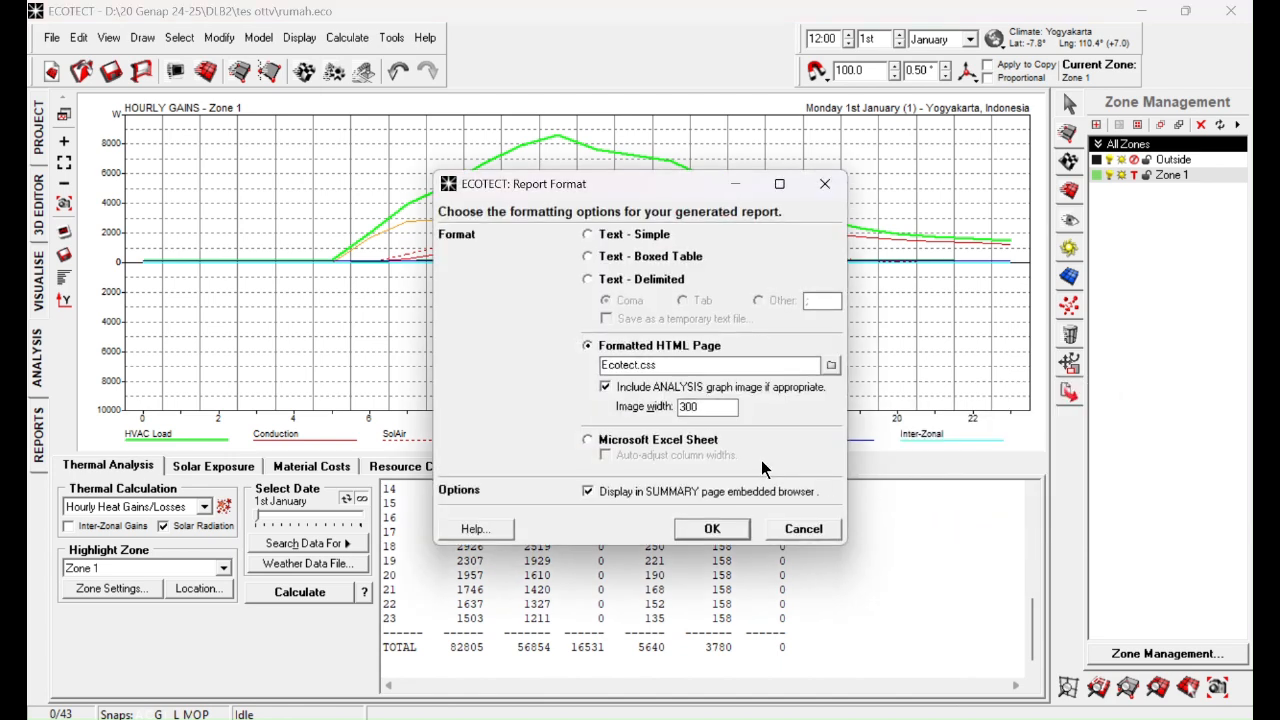
click(629, 446)
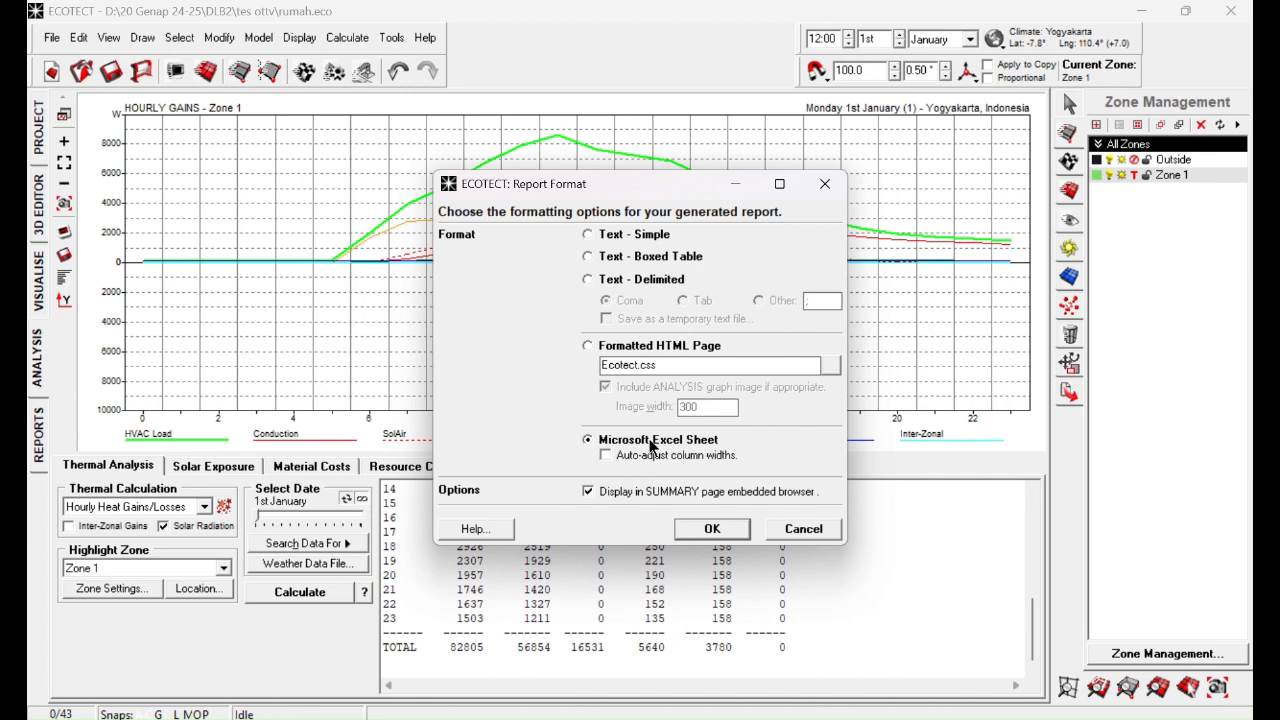
click(552, 33)
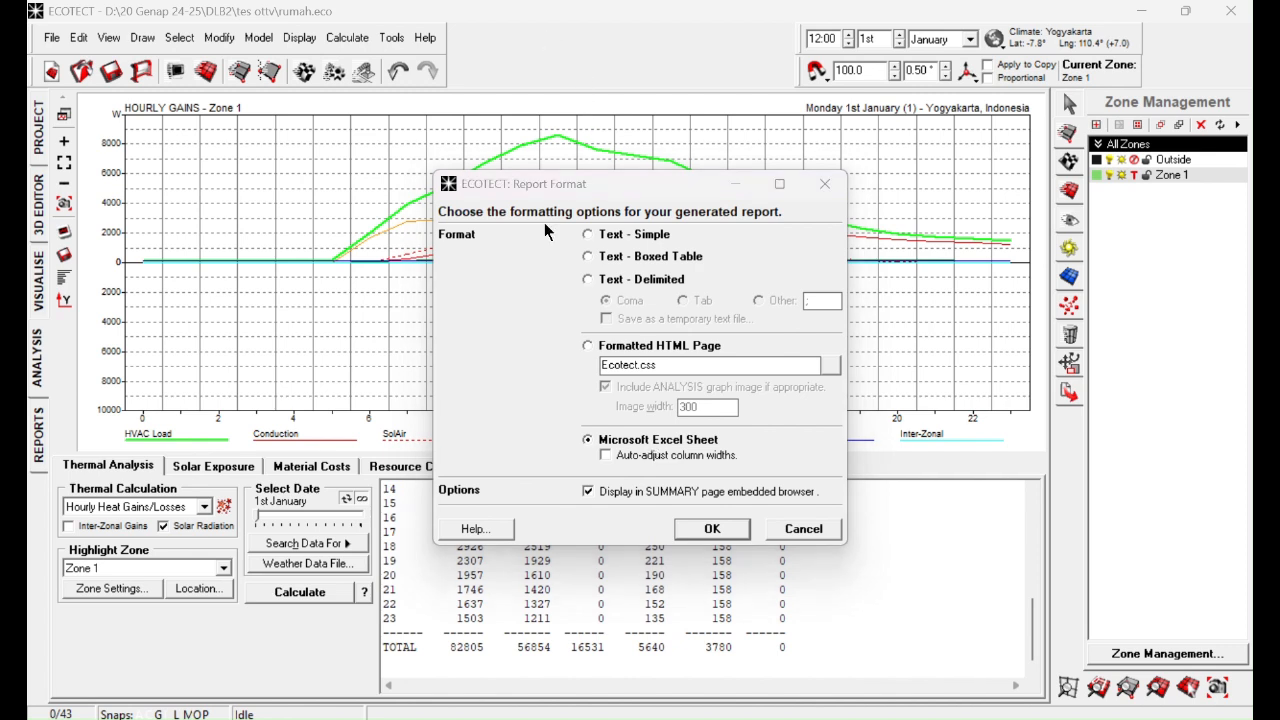
click(623, 455)
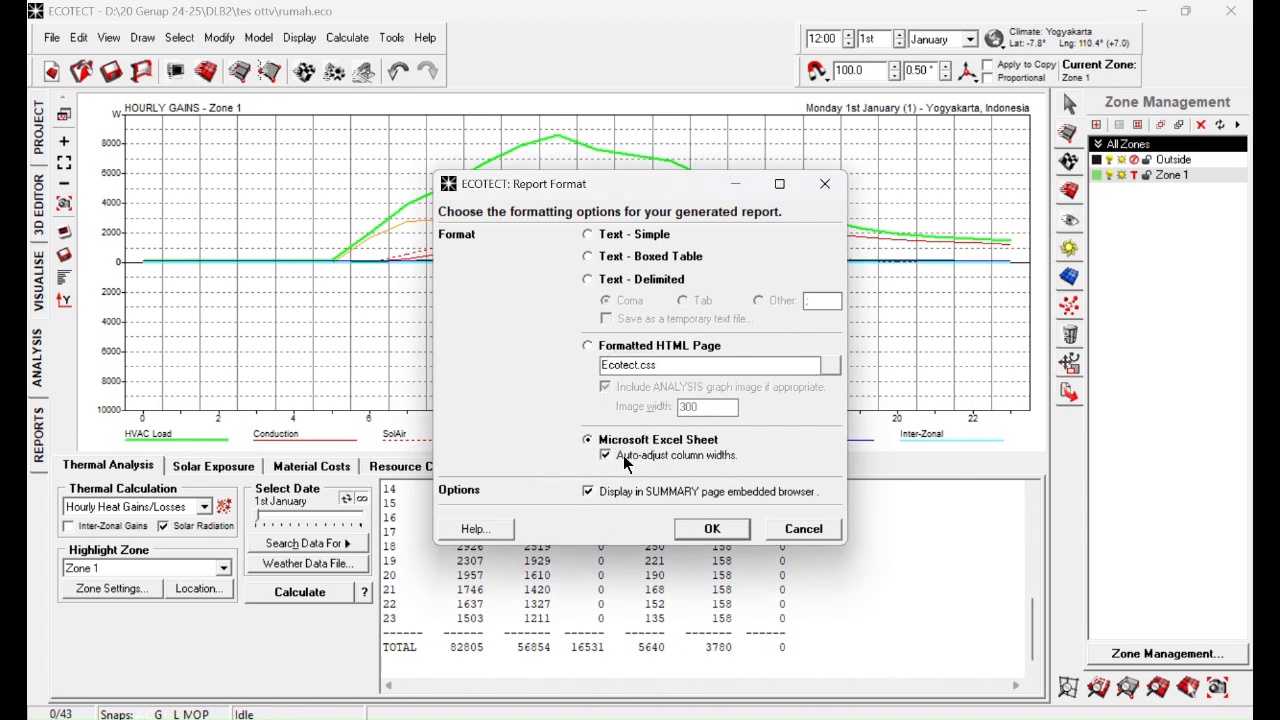
click(698, 535)
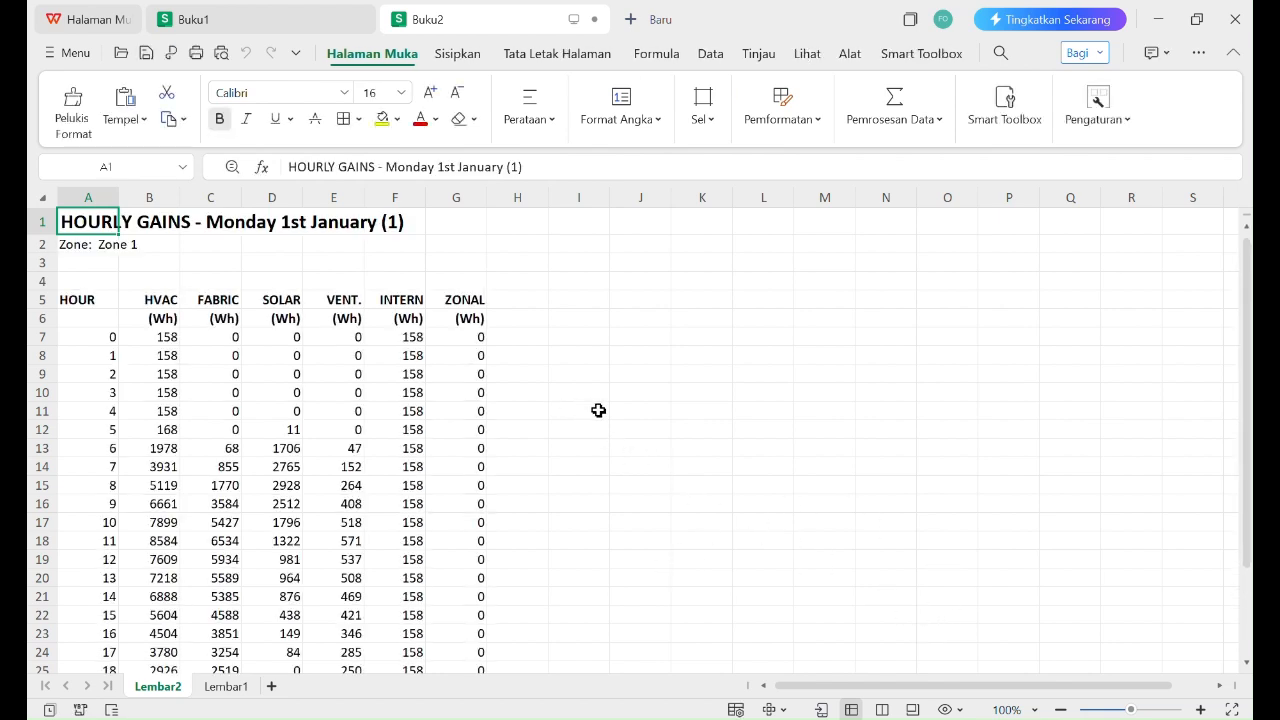
Step: Look over the exported hourly gains table for Zone 1 in the new spreadsheet
click(609, 358)
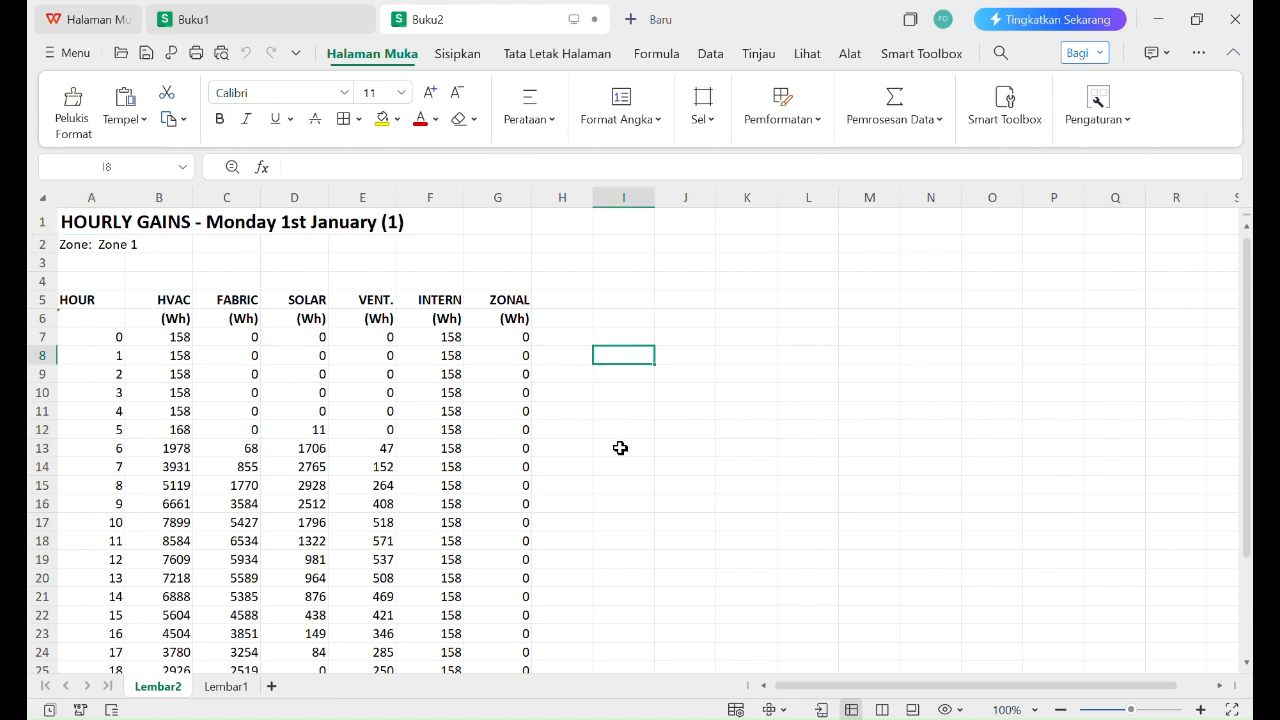
scroll(618, 455, down, 4)
scroll(618, 453, up, 4)
click(623, 317)
click(569, 314)
click(615, 336)
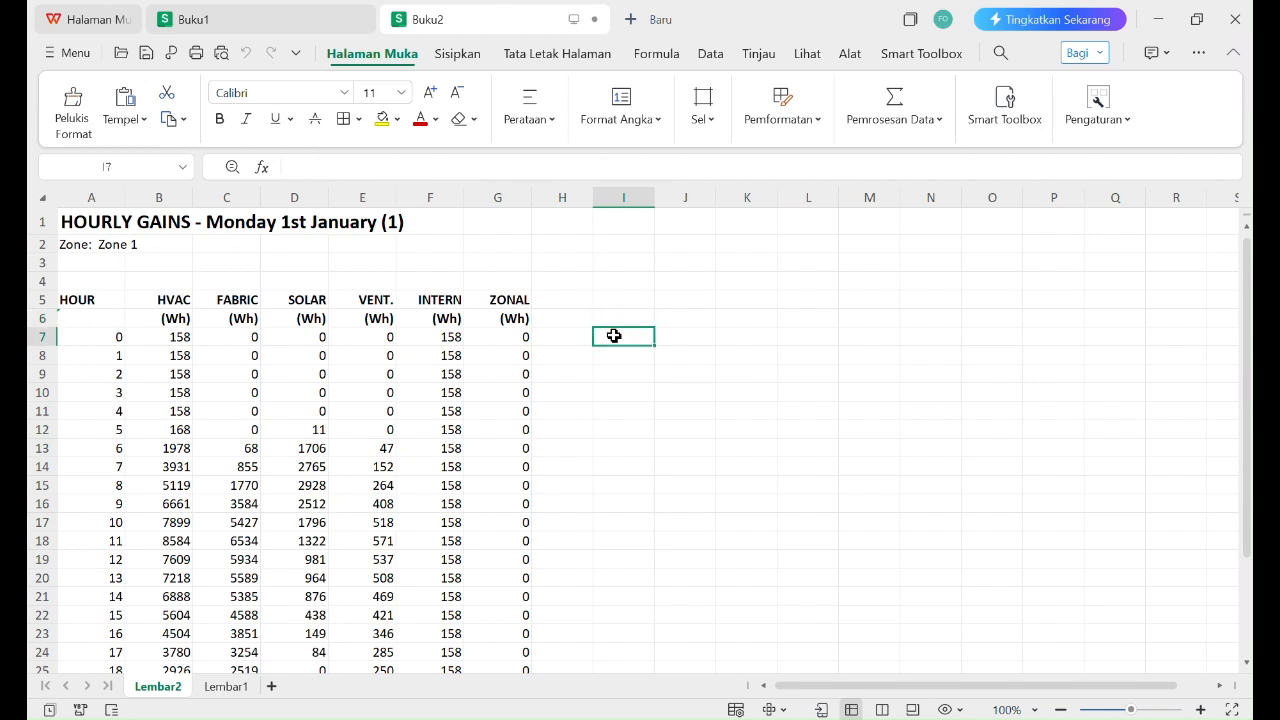
Step: Label cell A3 "Luas Kulit" beneath the zone name and select cell B3 beside it
click(107, 263)
text(Luas)
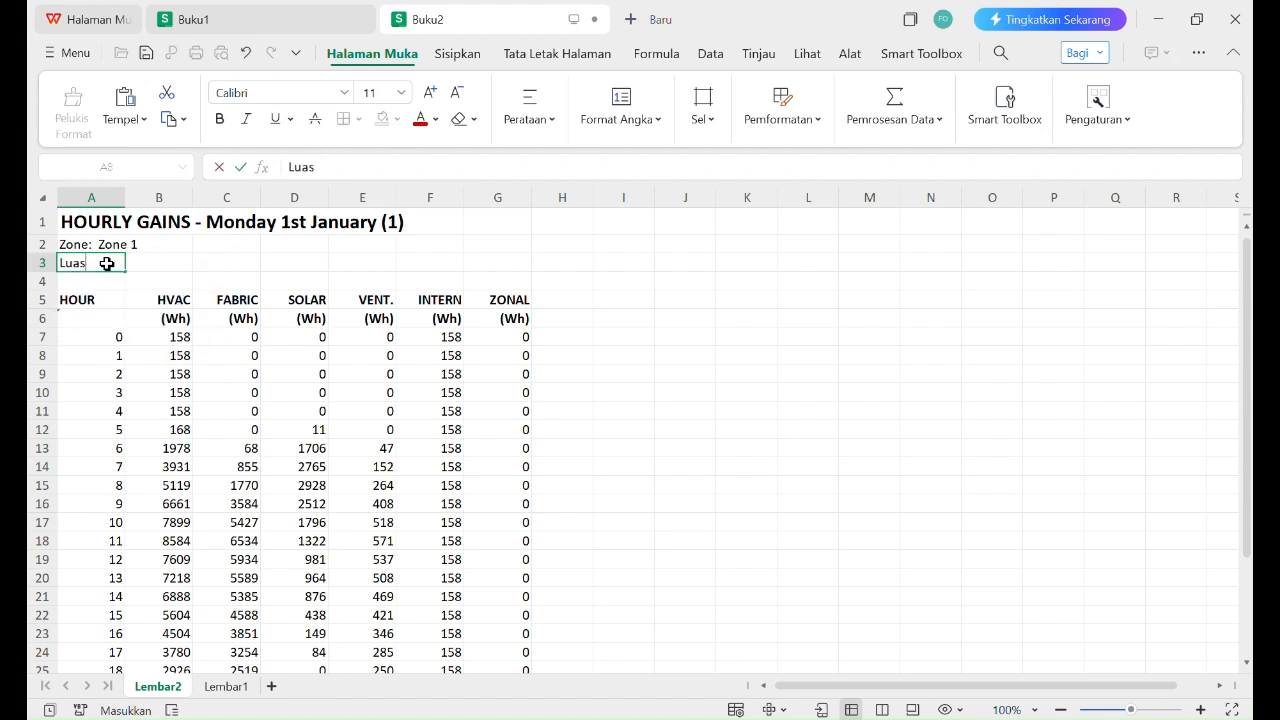
text( Kulit)
key(Return)
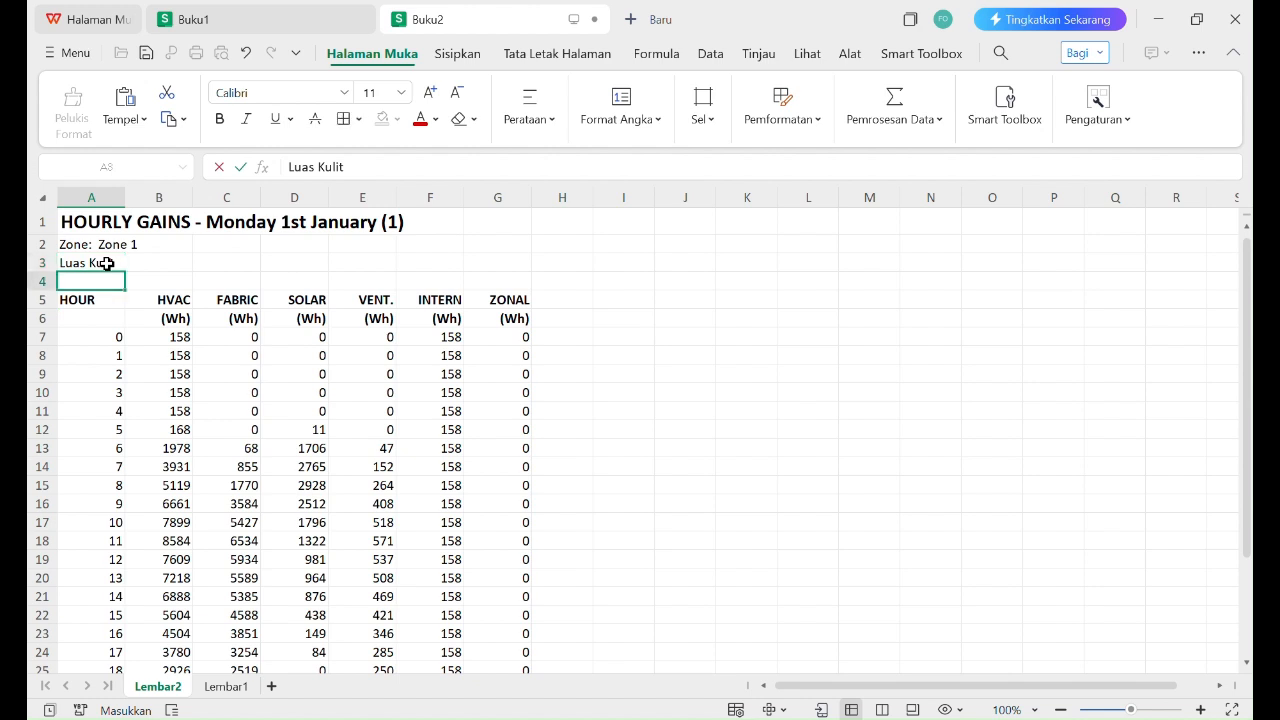
click(175, 263)
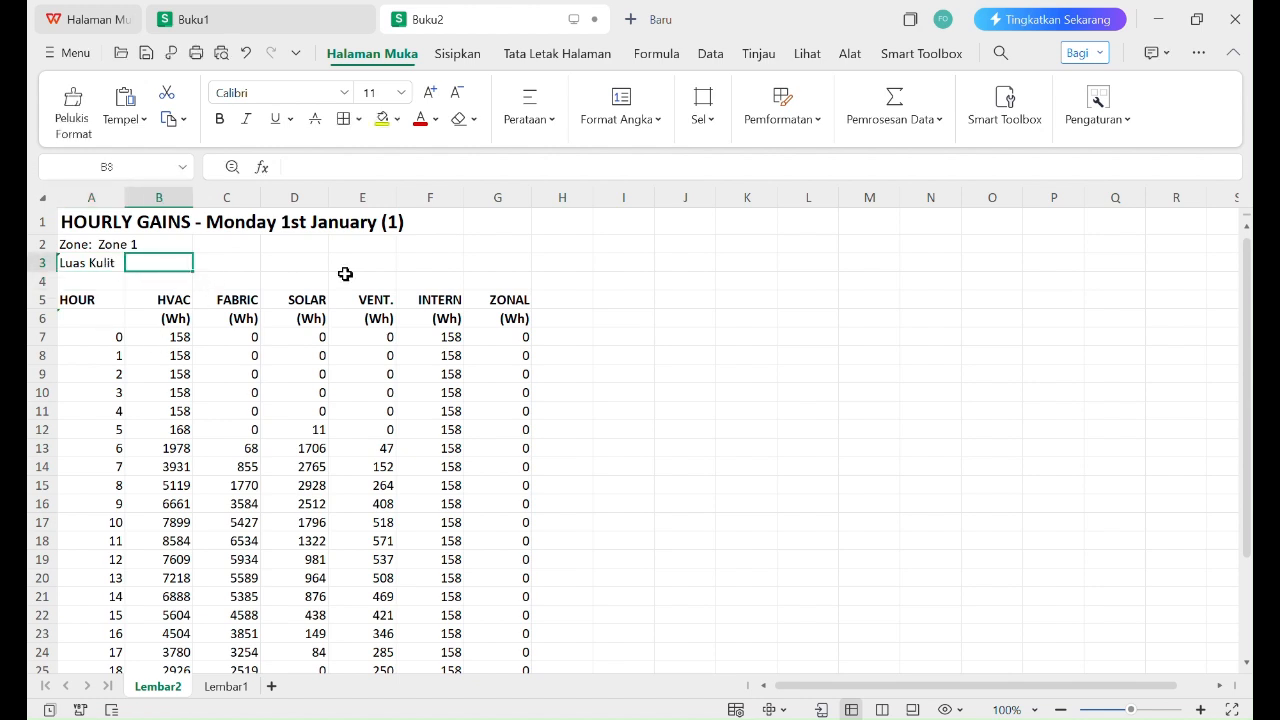
Step: Switch to ECOTECT, show the model in the 3D editor and select the house's Zone 1 objects
mouse_move(868, 718)
click(836, 632)
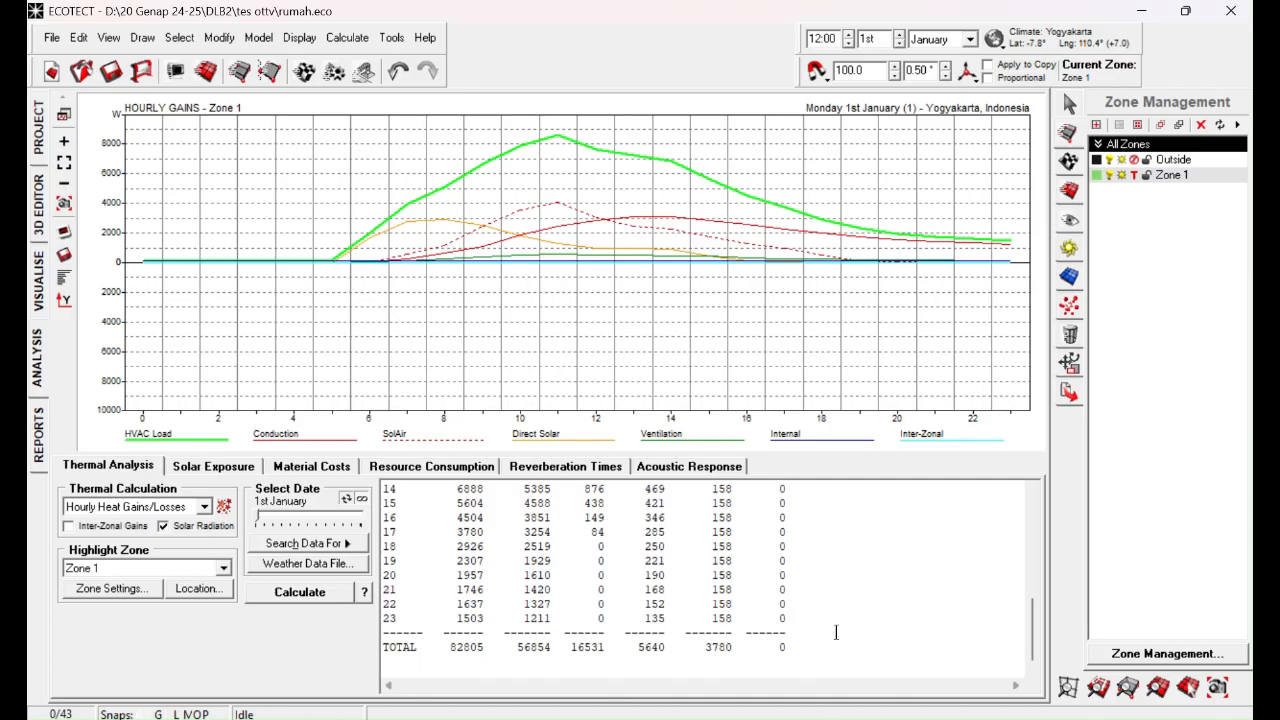
click(39, 210)
right_drag(457, 223, 731, 398)
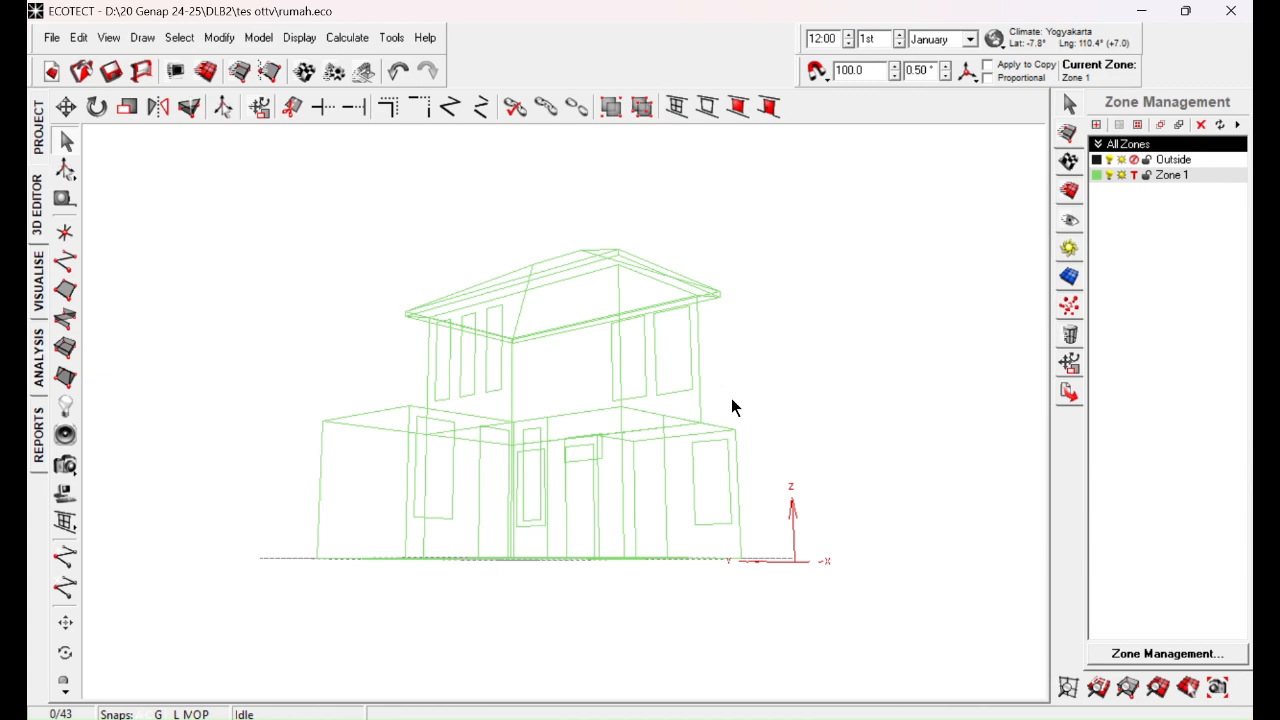
drag(934, 187, 200, 552)
right_drag(408, 495, 560, 400)
key(ctrl)
key(ctrl)
key(ctrl)
key(ctrl)
key(ctrl)
key(ctrl)
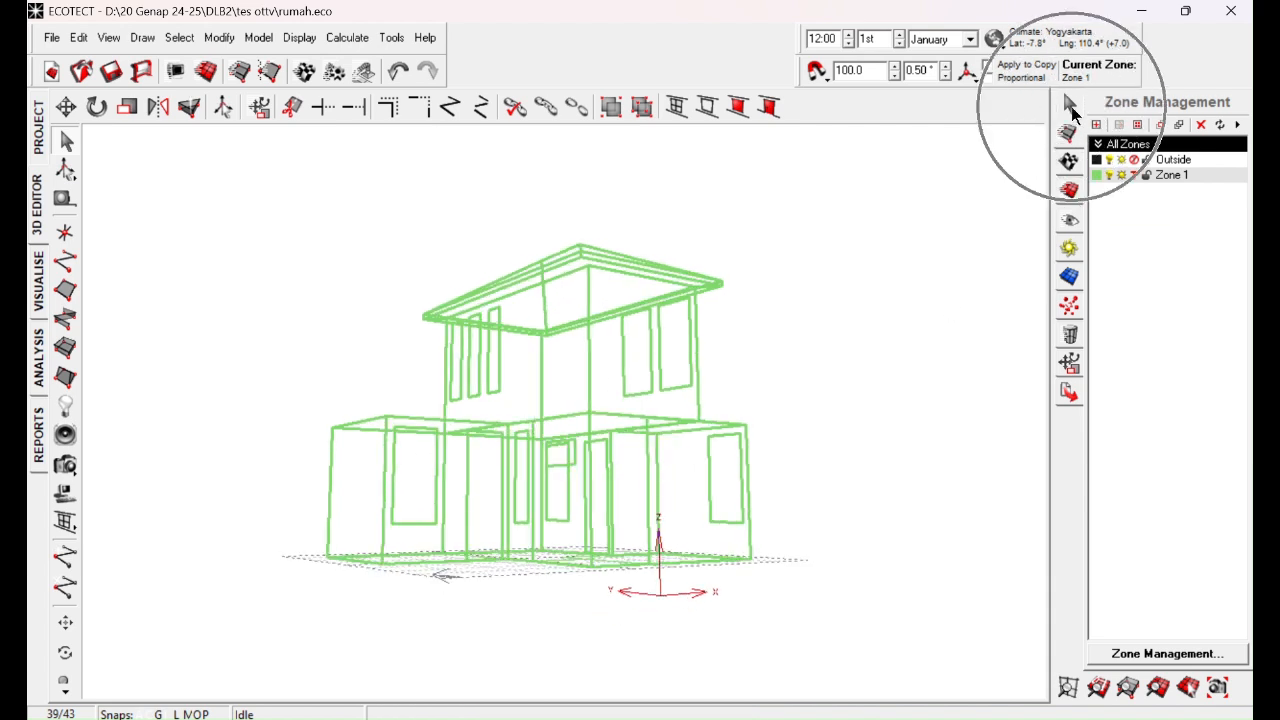
Step: Read the surface area and exposed area of the selected house objects, and clear the selection
click(1071, 106)
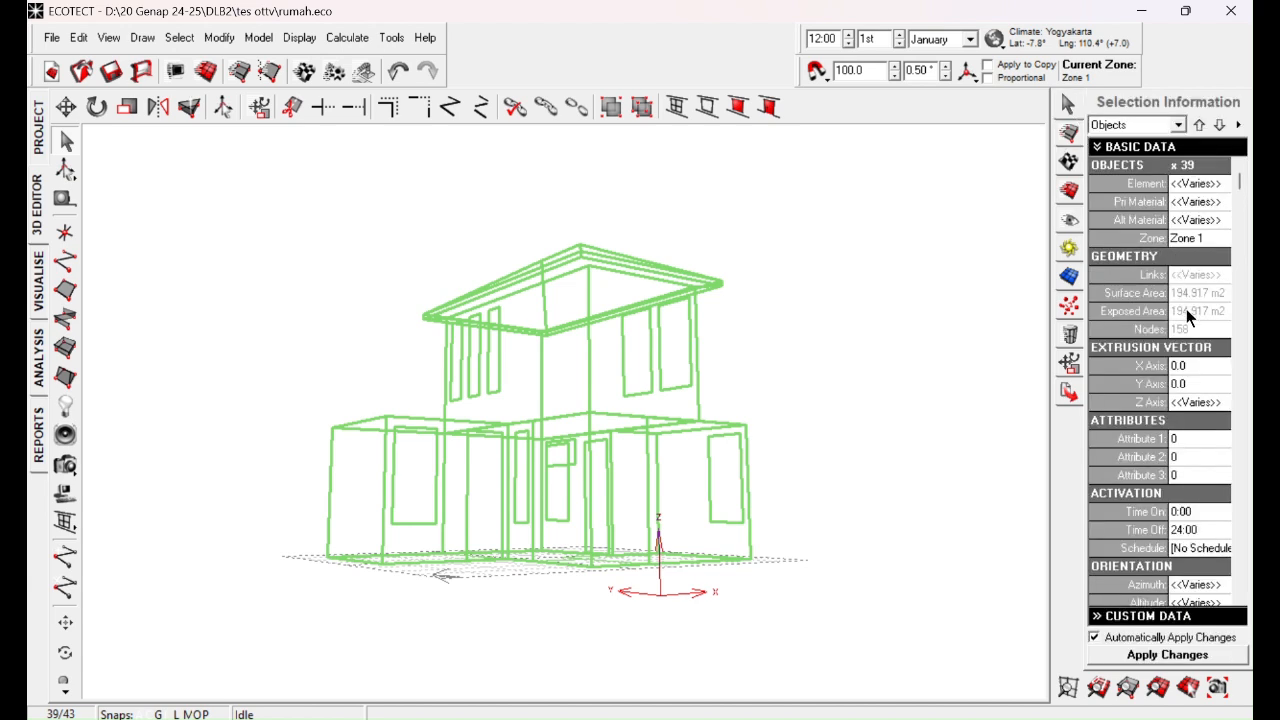
key(ctrl)
key(ctrl)
key(ctrl)
key(ctrl)
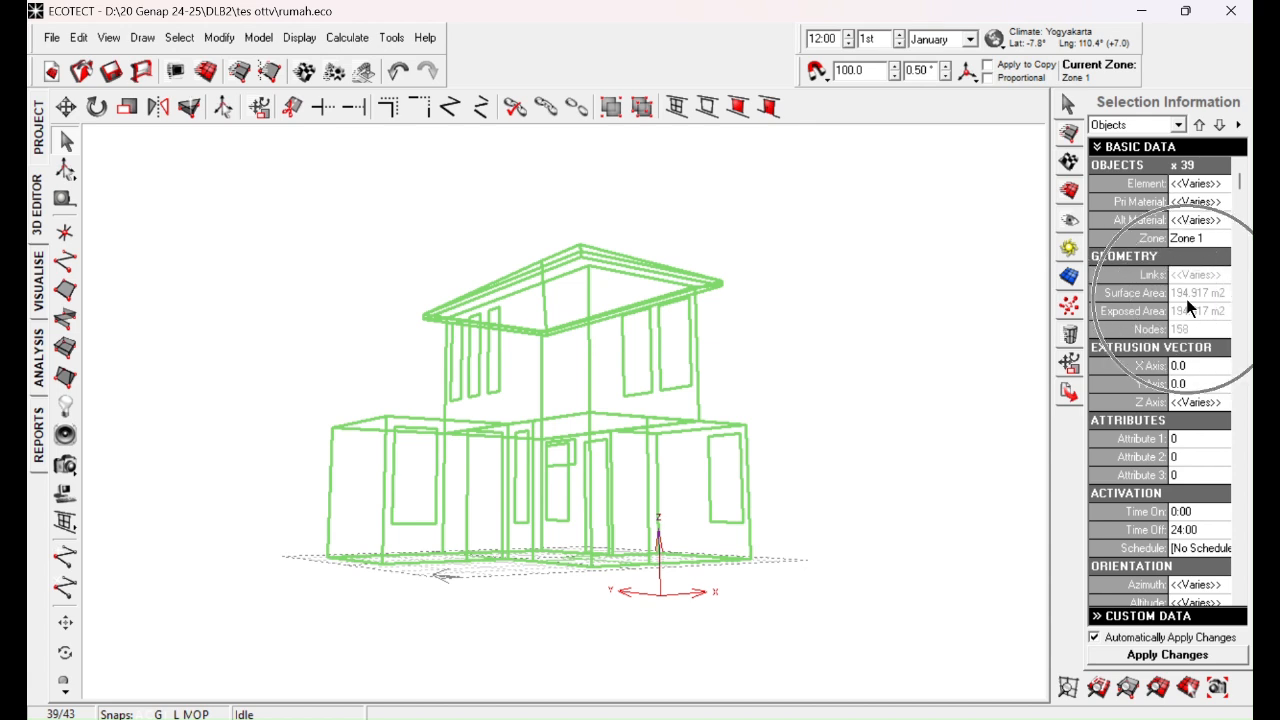
key(ctrl)
key(ctrl)
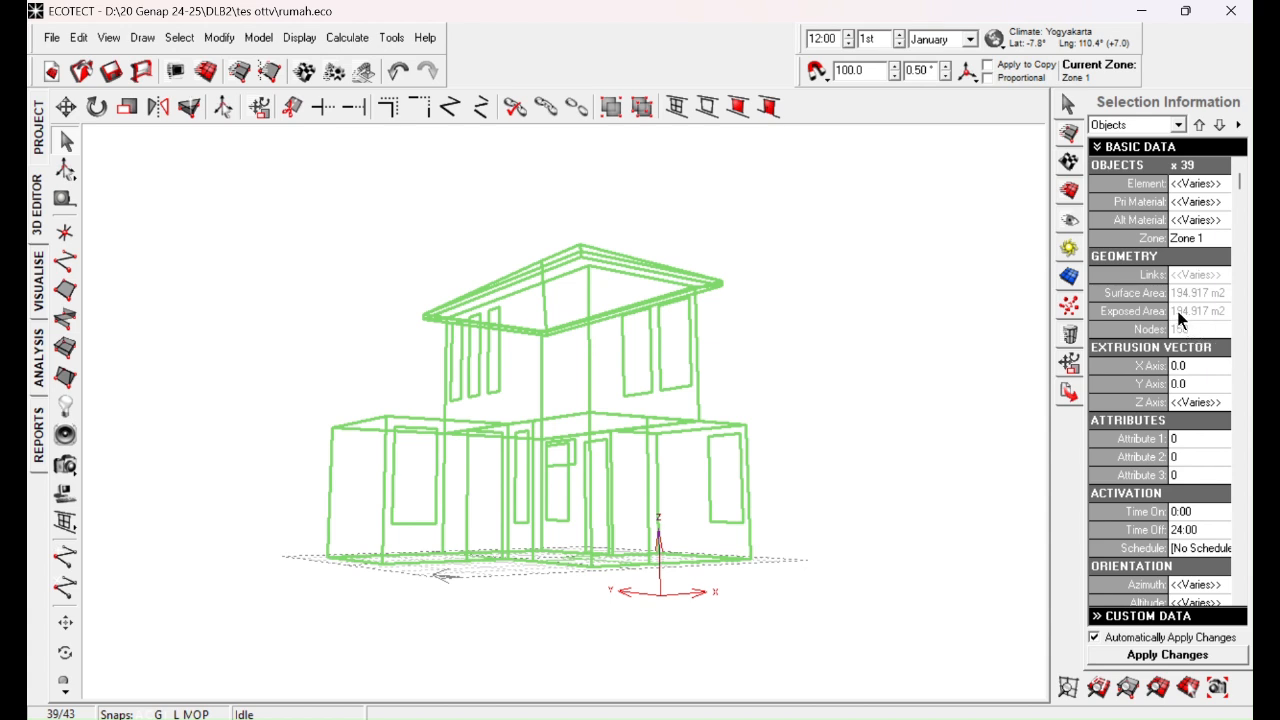
click(967, 558)
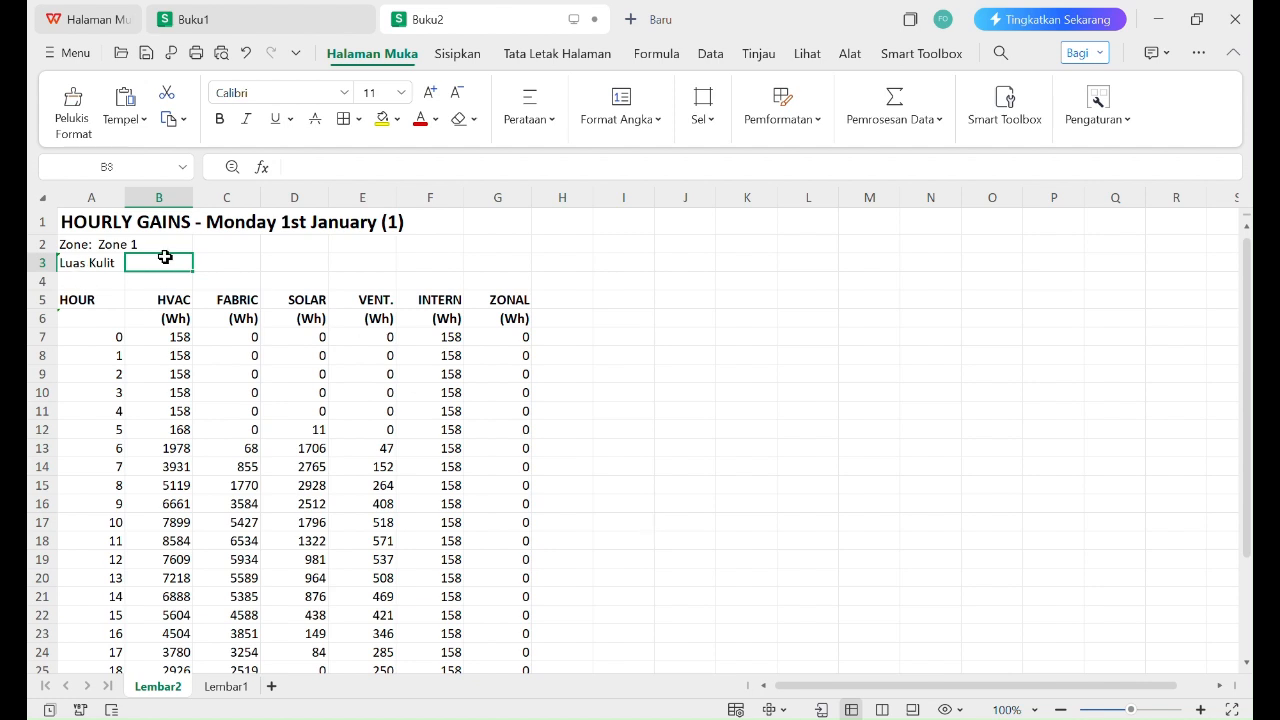
Step: In the WPS spreadsheet, enter 195 as the Luas Kulit value in B3 and its unit m2 in C3
text(195)
key(Tab)
text(m2)
key(Tab)
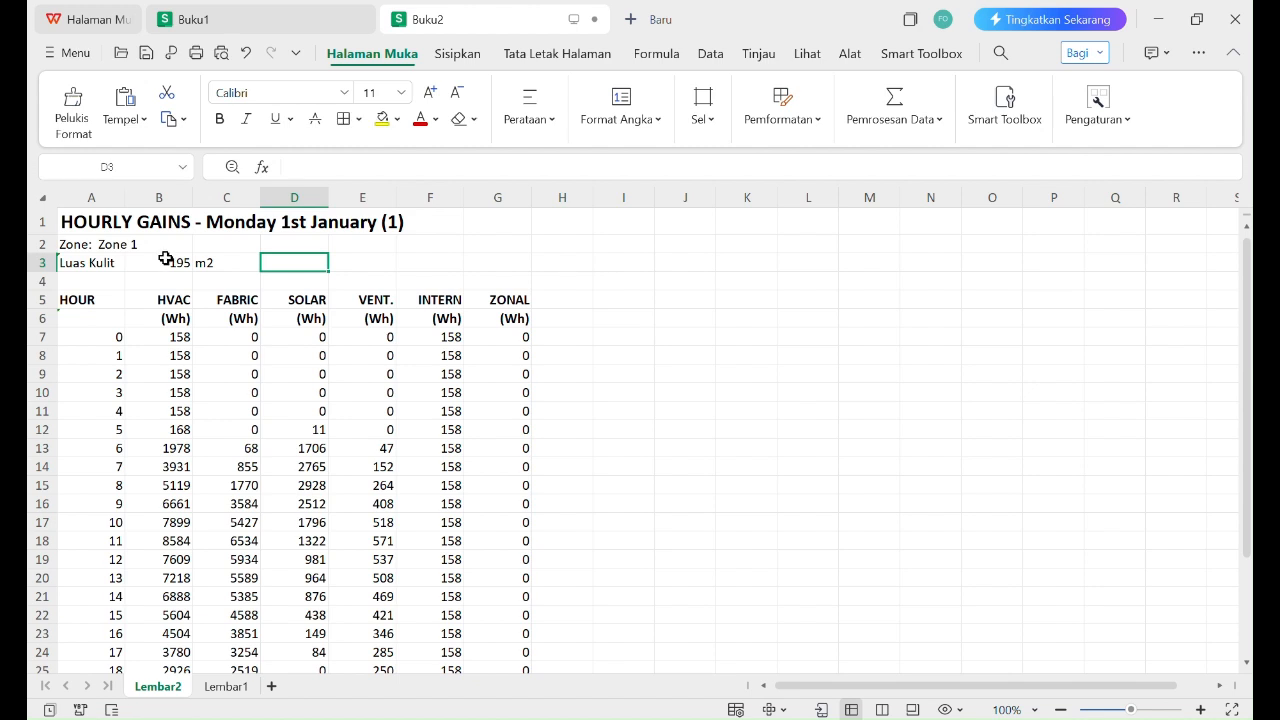
Step: Add the column heading "OTTV" in cell I5 and select cell I7 on the hour 0 row
click(614, 319)
click(598, 339)
click(560, 335)
click(615, 337)
click(621, 299)
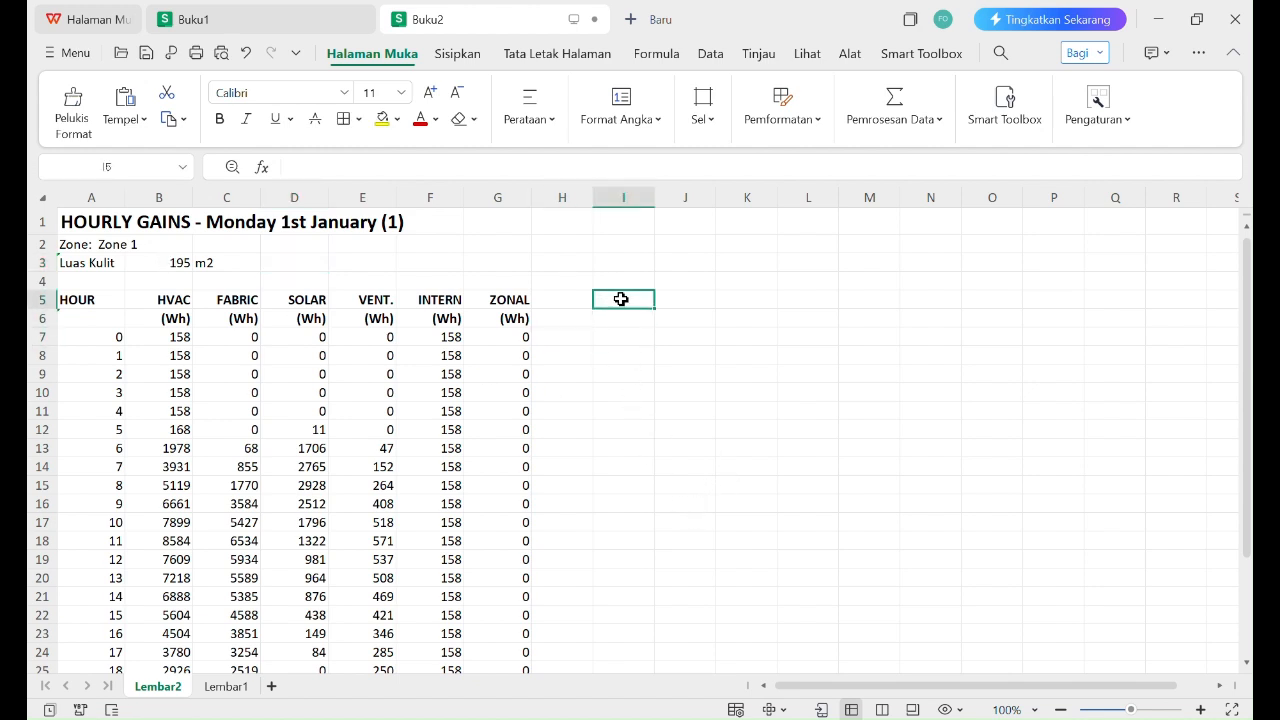
text(OTTV)
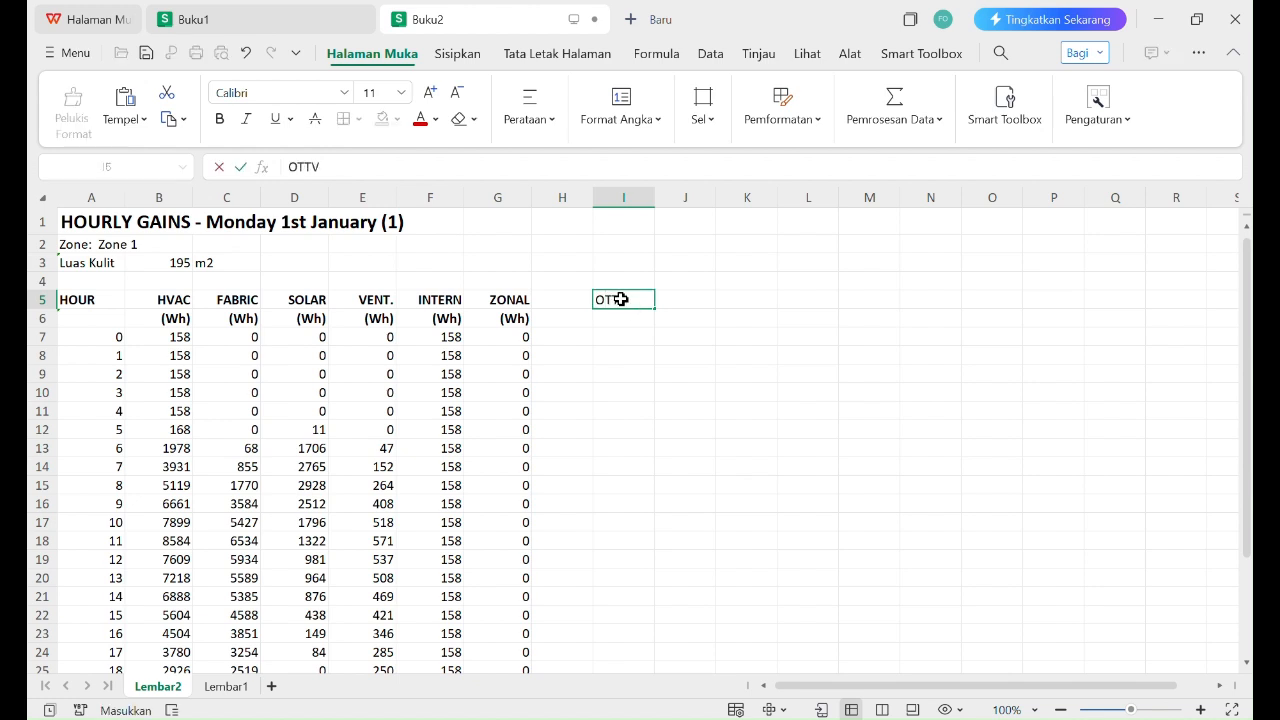
key(Return)
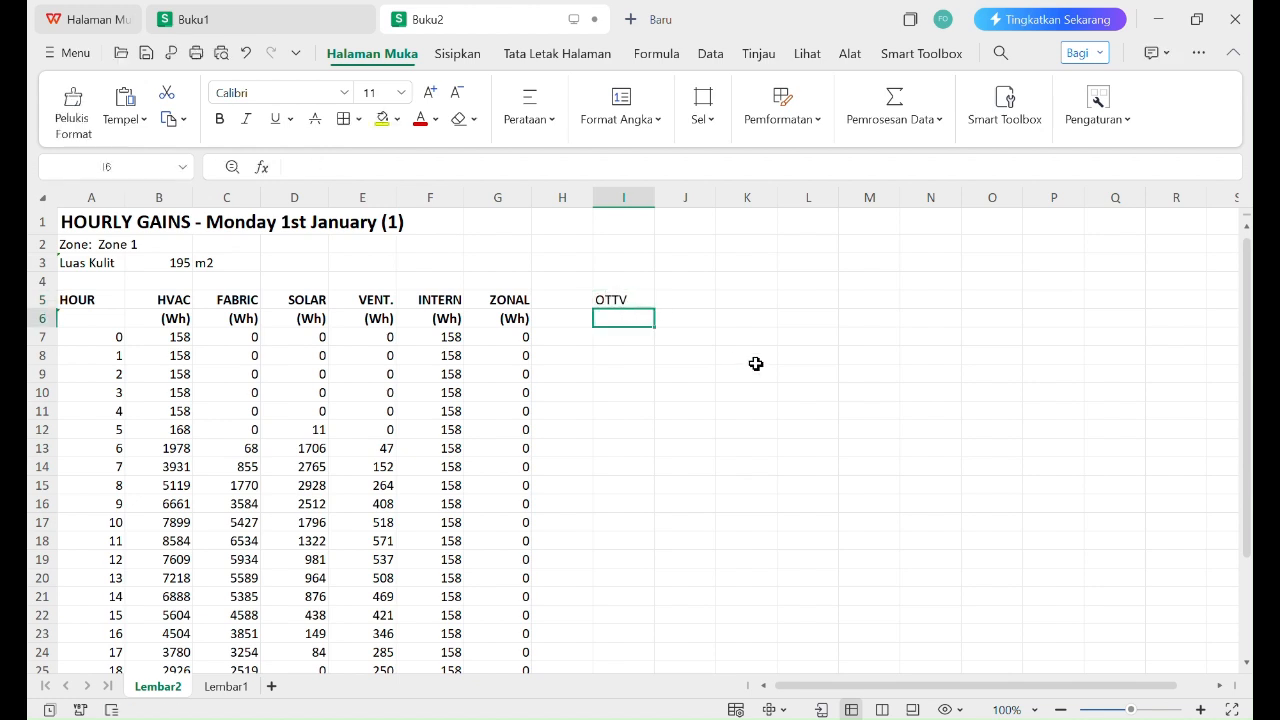
click(634, 341)
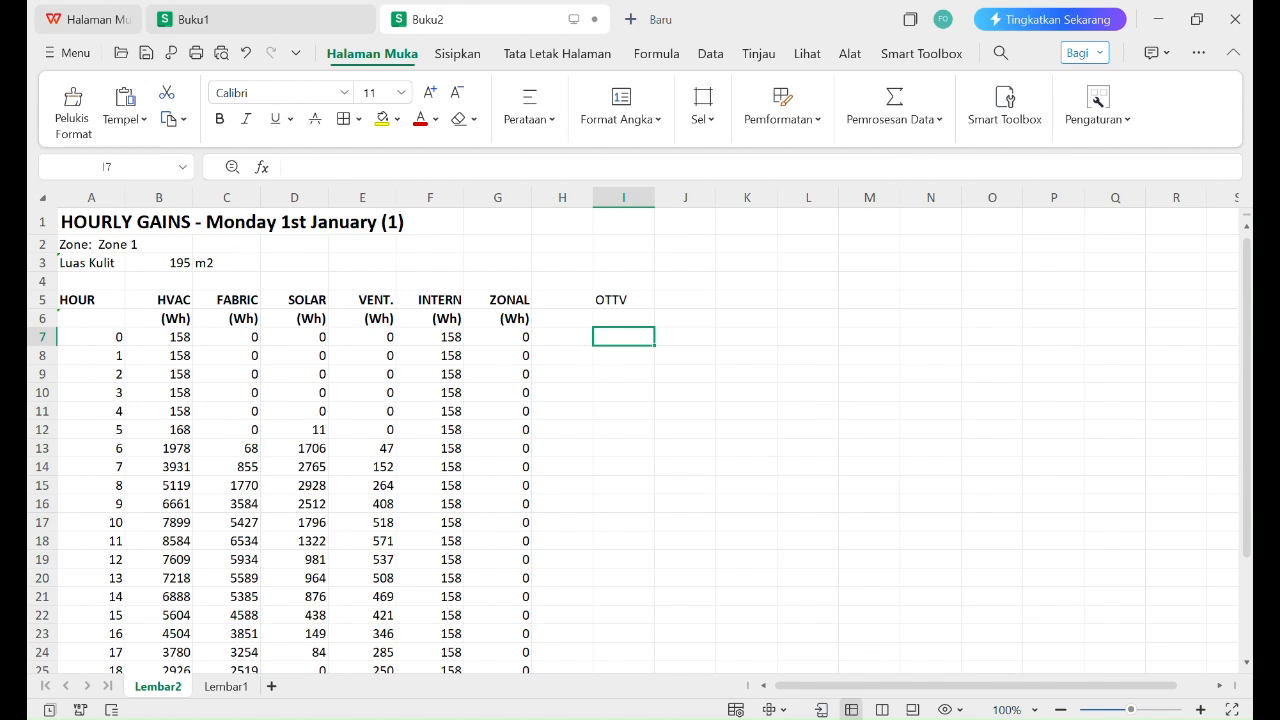
Step: Switch to the SNI 6389:2020 PDF and examine the three terms of OTTV equation 4.2.2.1
key(alt+Tab)
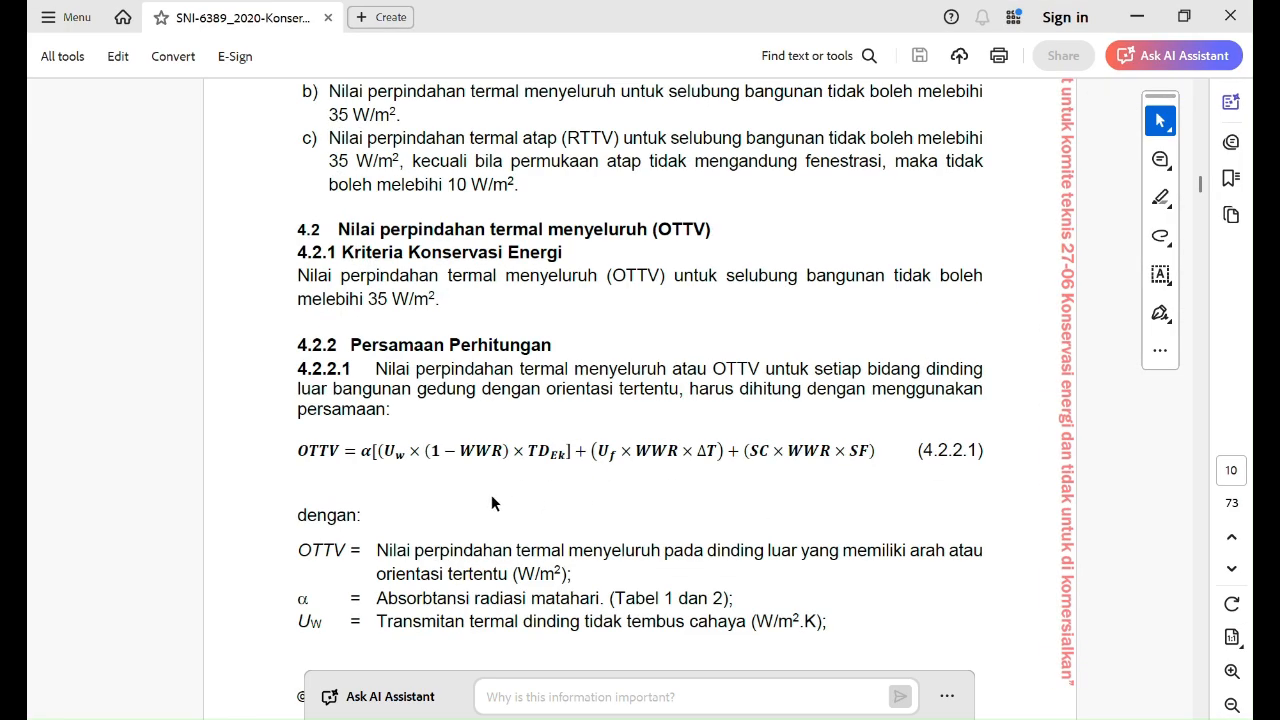
drag(361, 450, 568, 456)
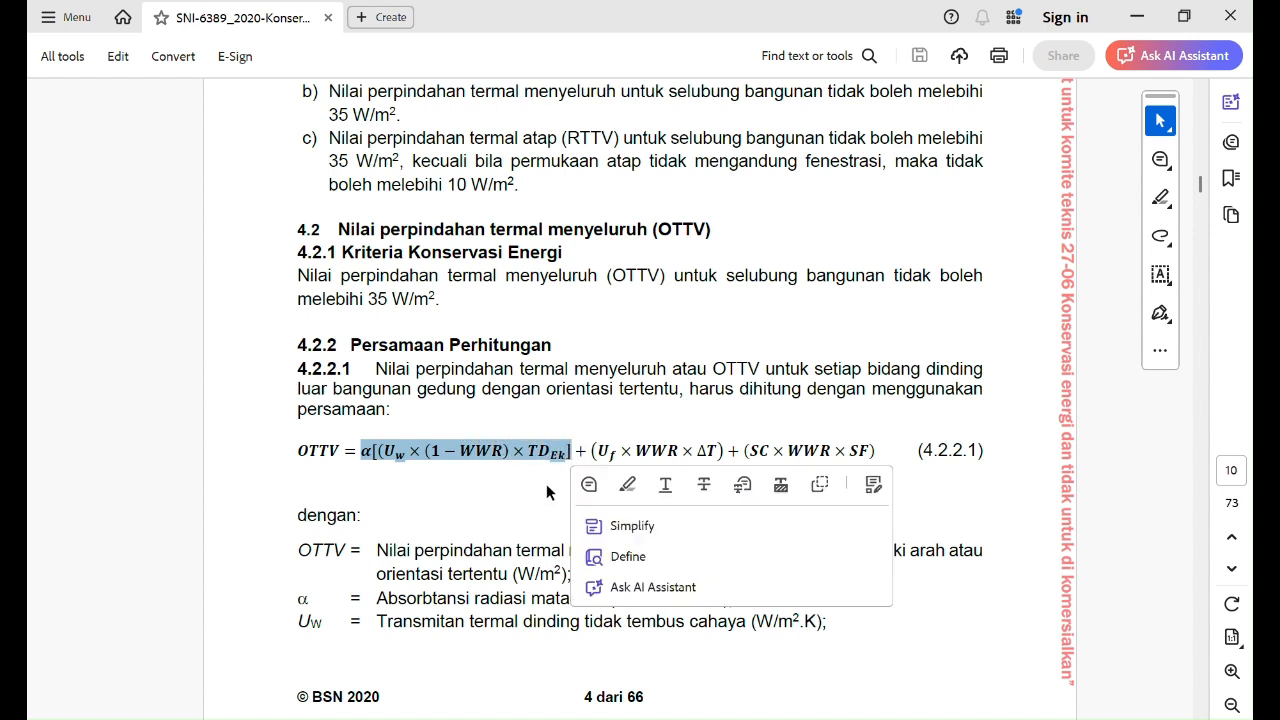
click(592, 451)
drag(592, 451, 718, 462)
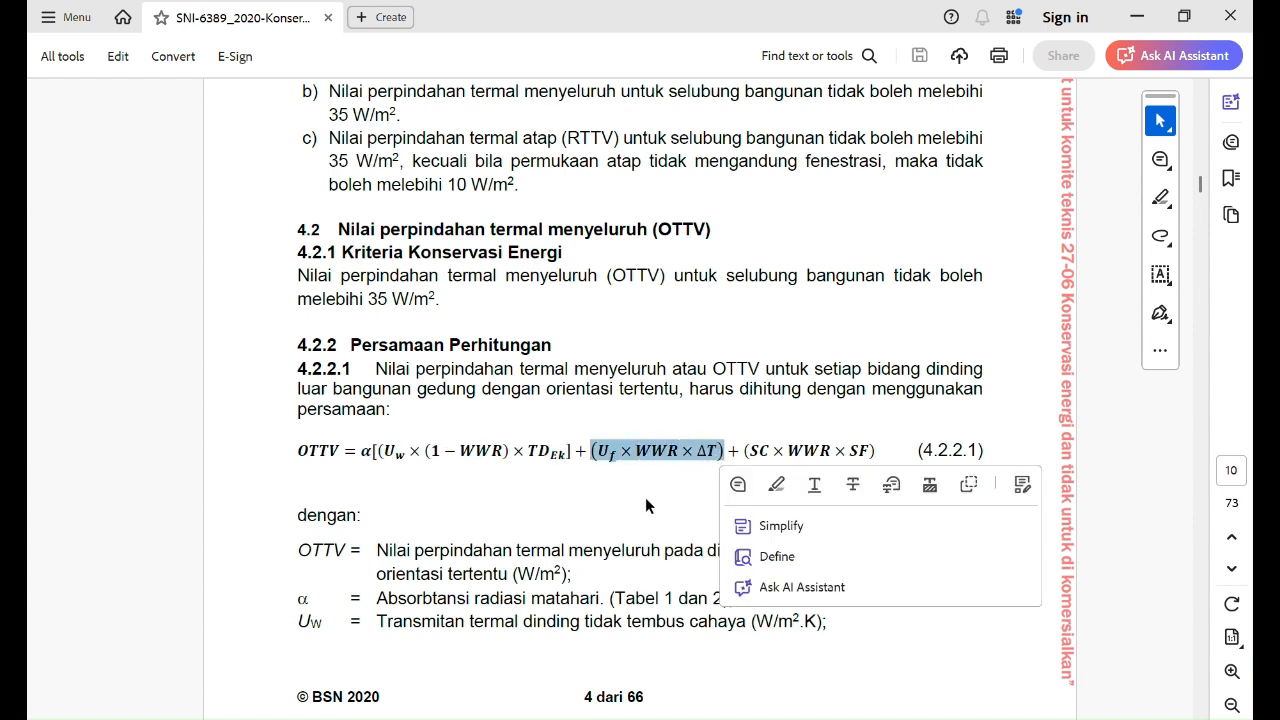
drag(745, 450, 878, 455)
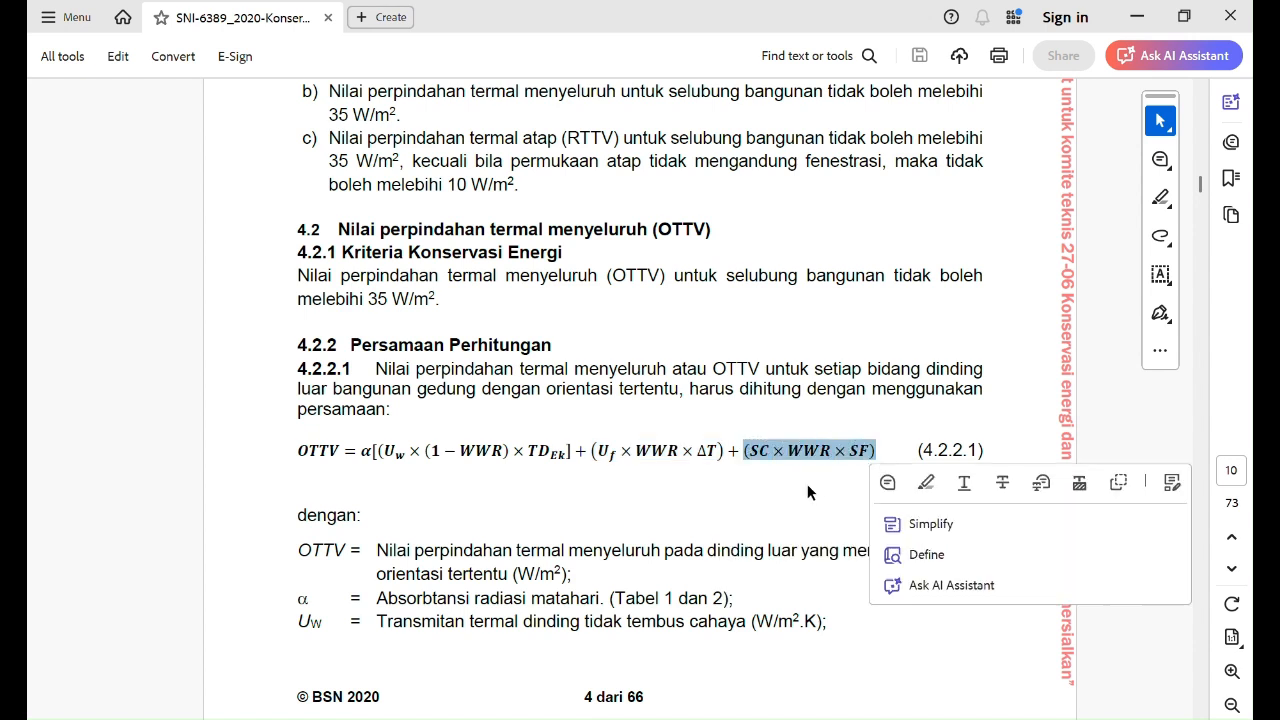
click(744, 513)
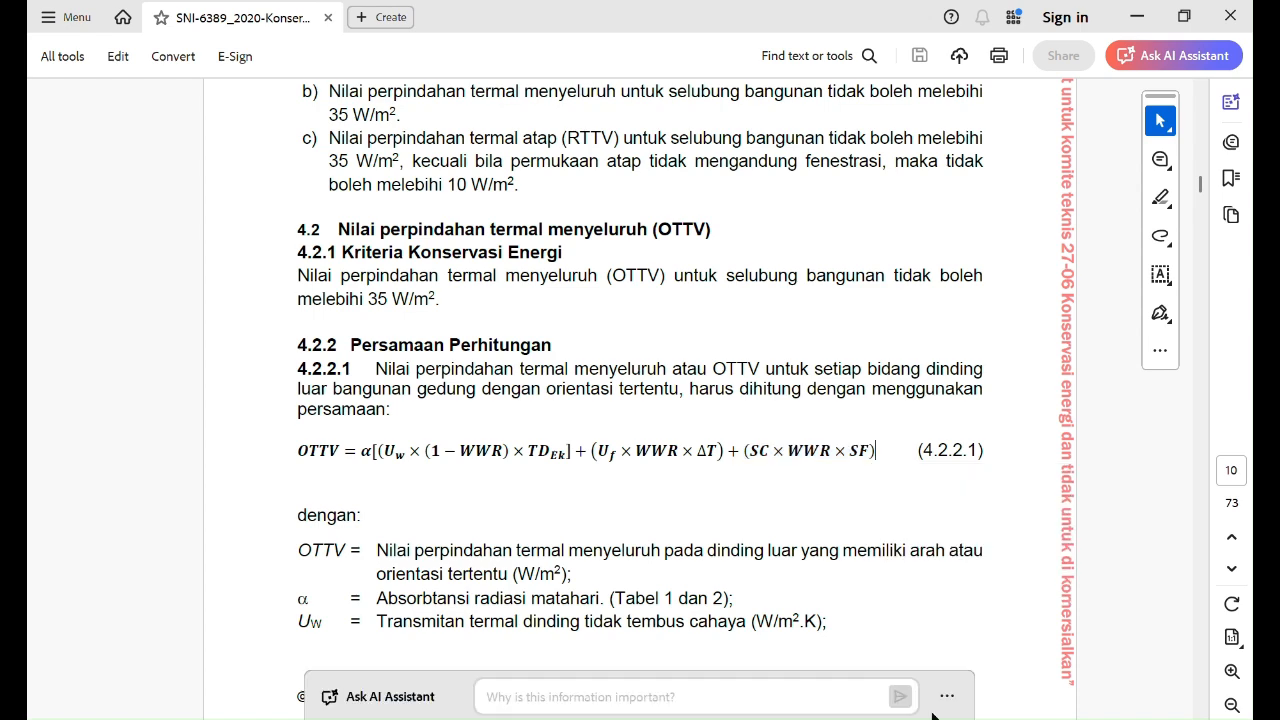
Step: Switch to the WPS spreadsheet and enter the OTTV formula =(C7+D7+E7)/B3 in I7 for hour 0
click(955, 718)
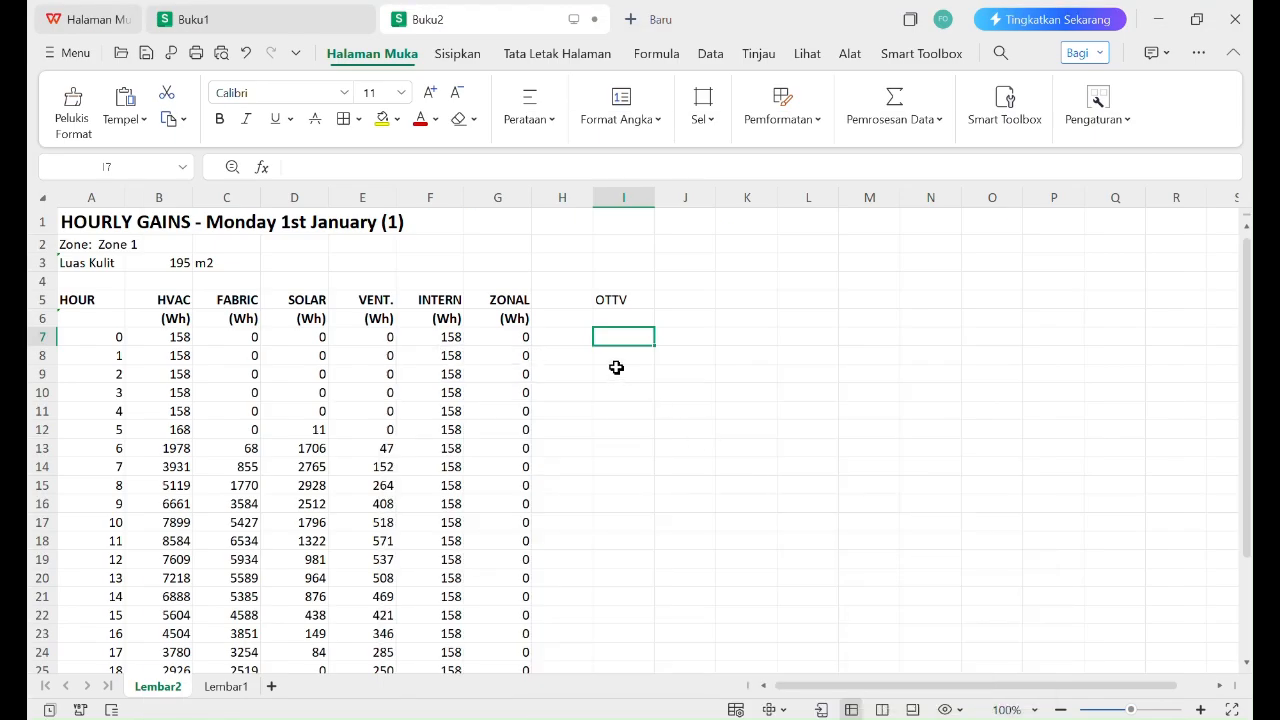
text(=)
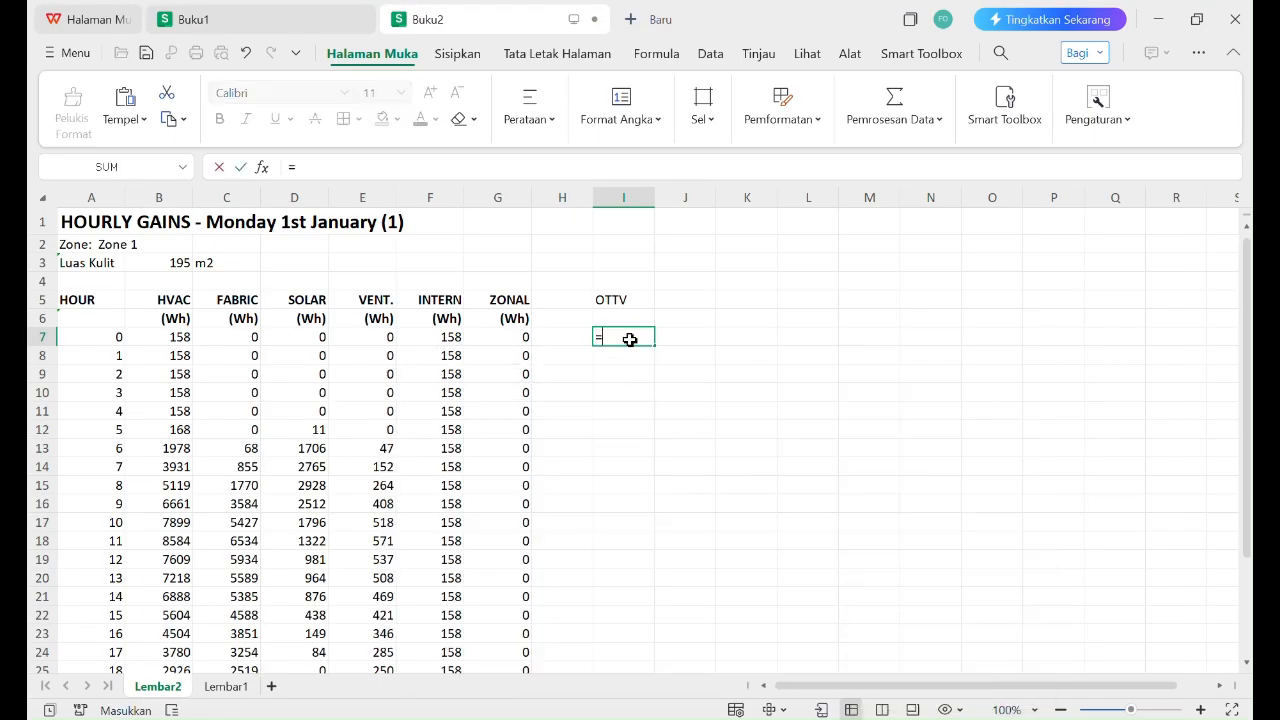
text(()
click(238, 335)
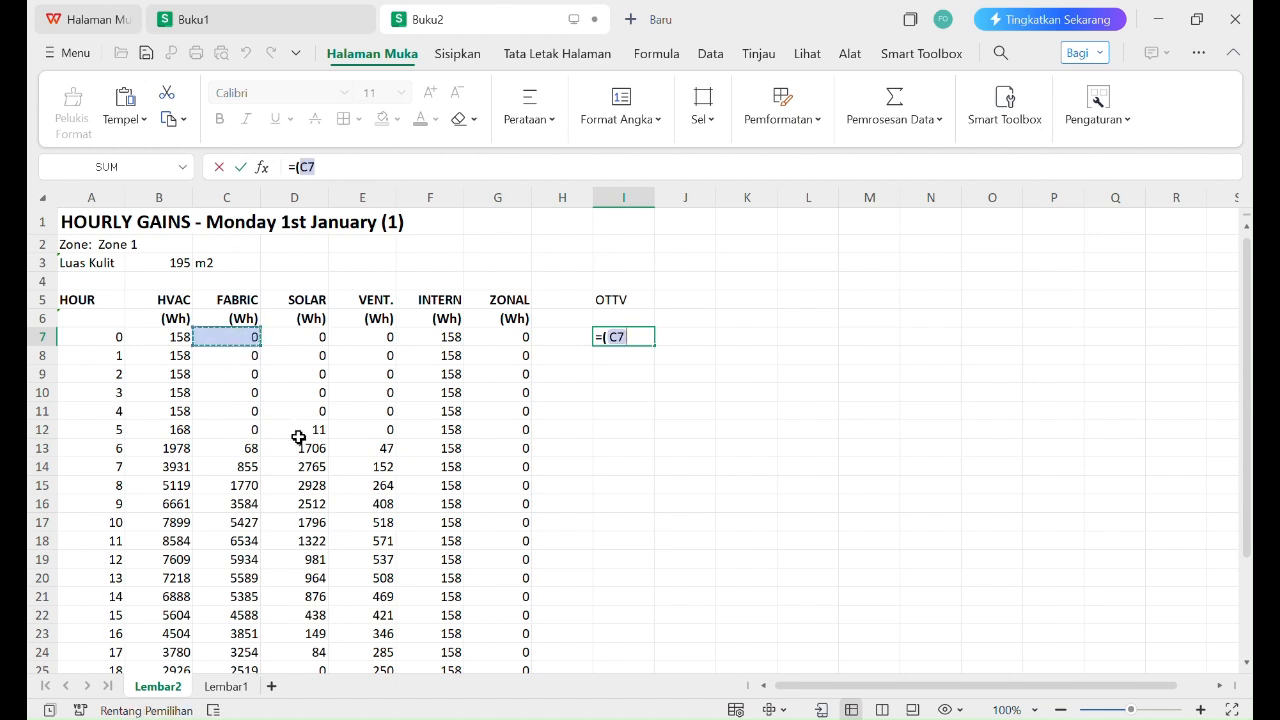
text(+)
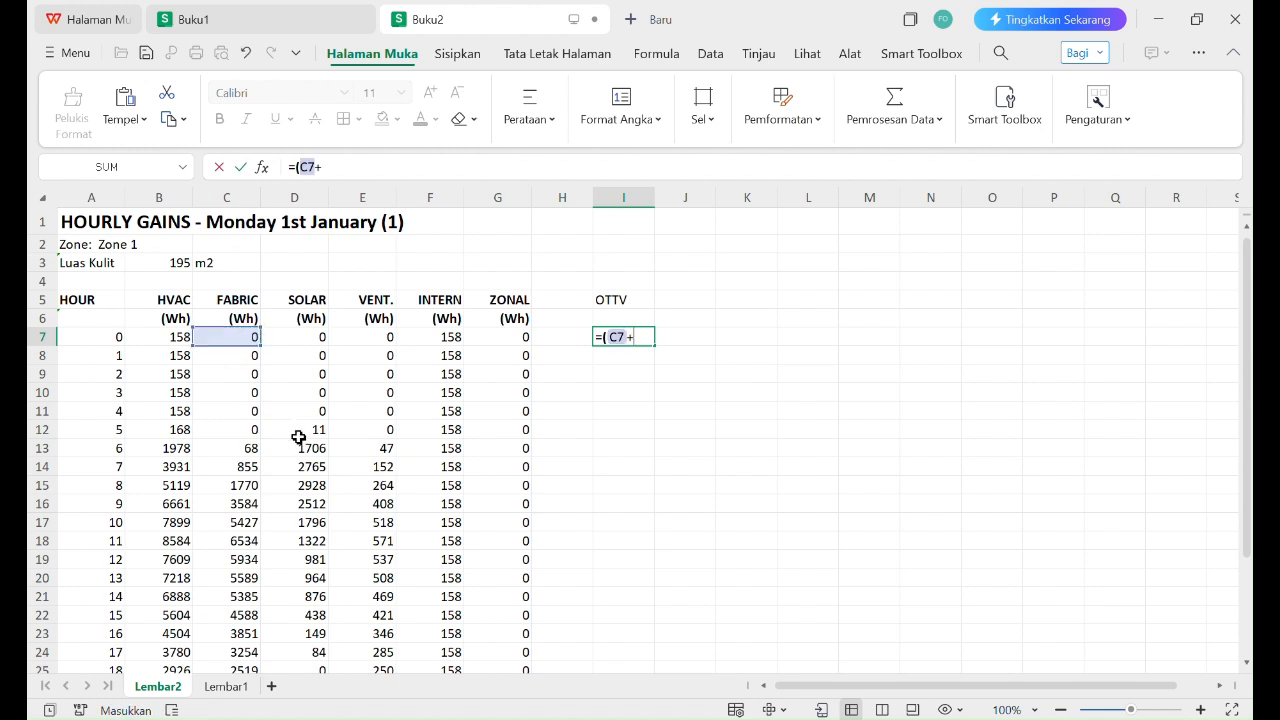
click(313, 337)
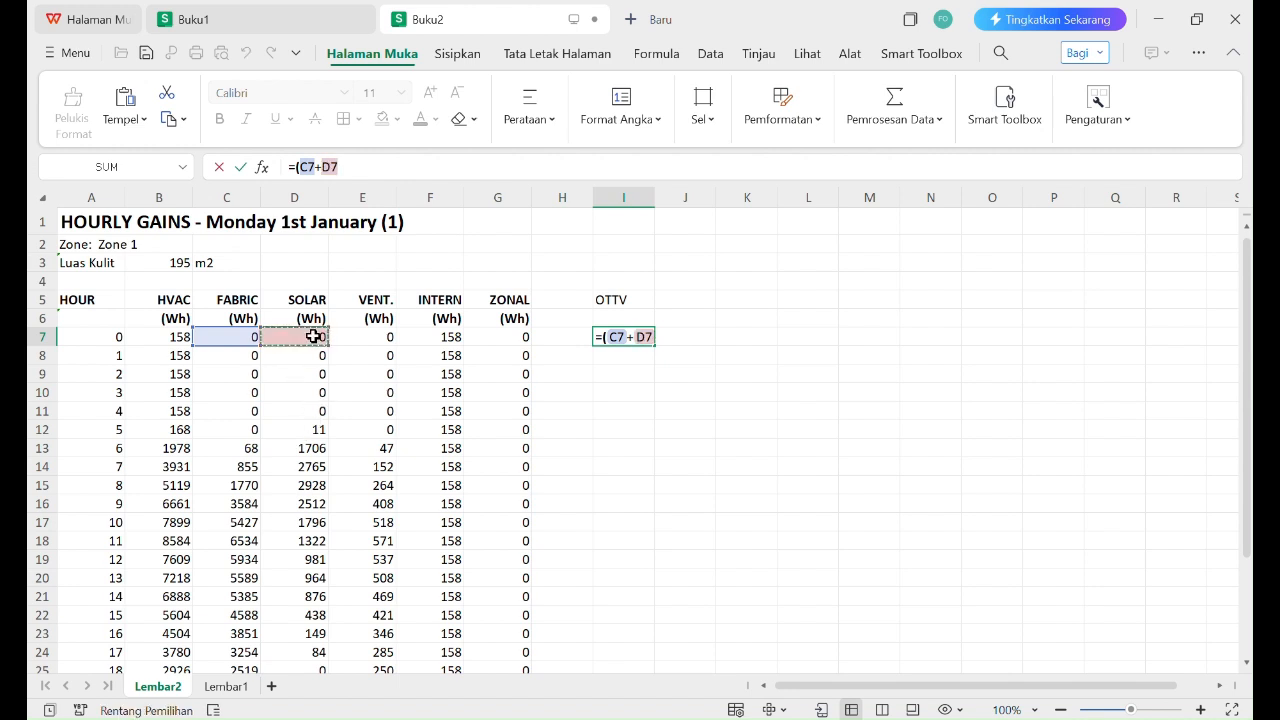
text(+)
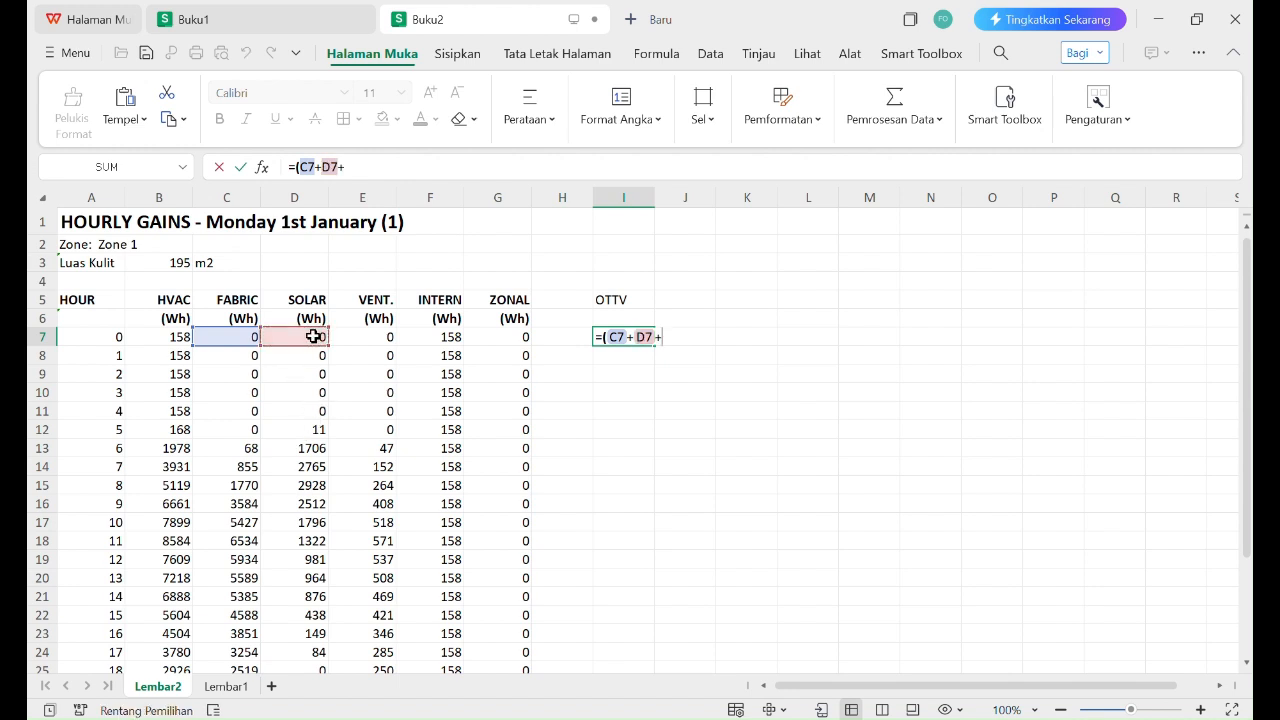
click(369, 335)
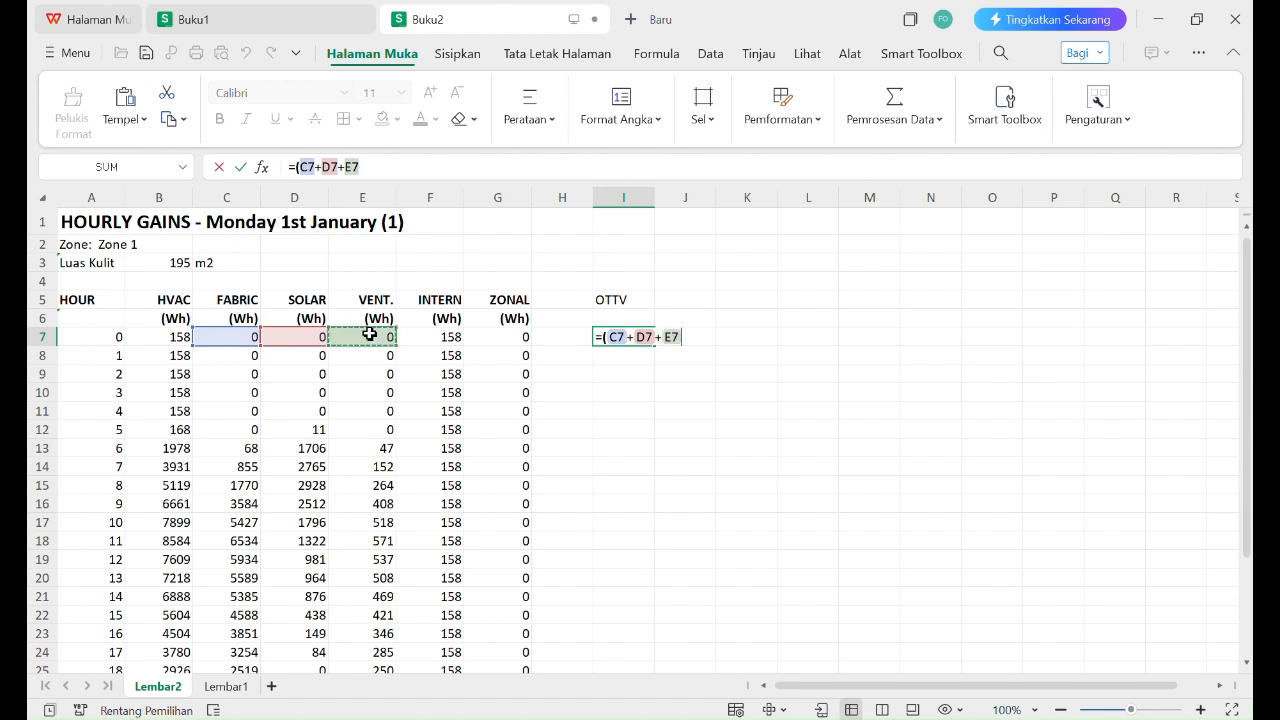
text()/)
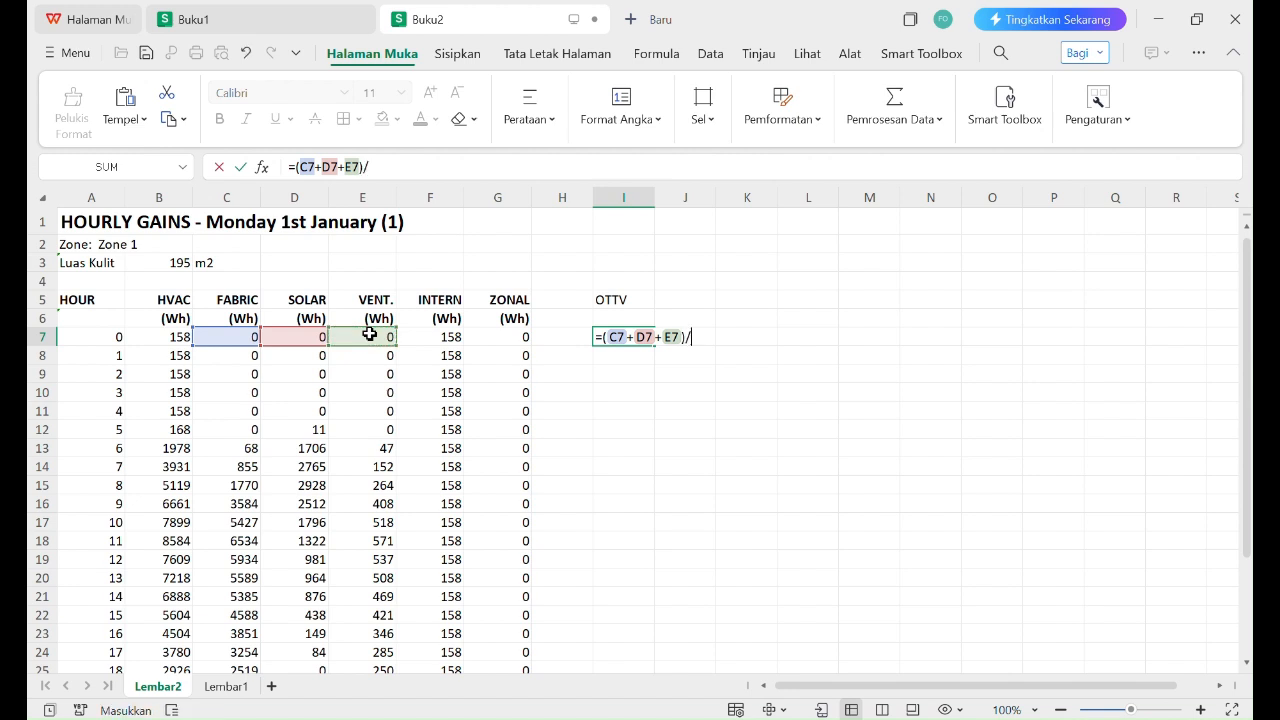
click(158, 259)
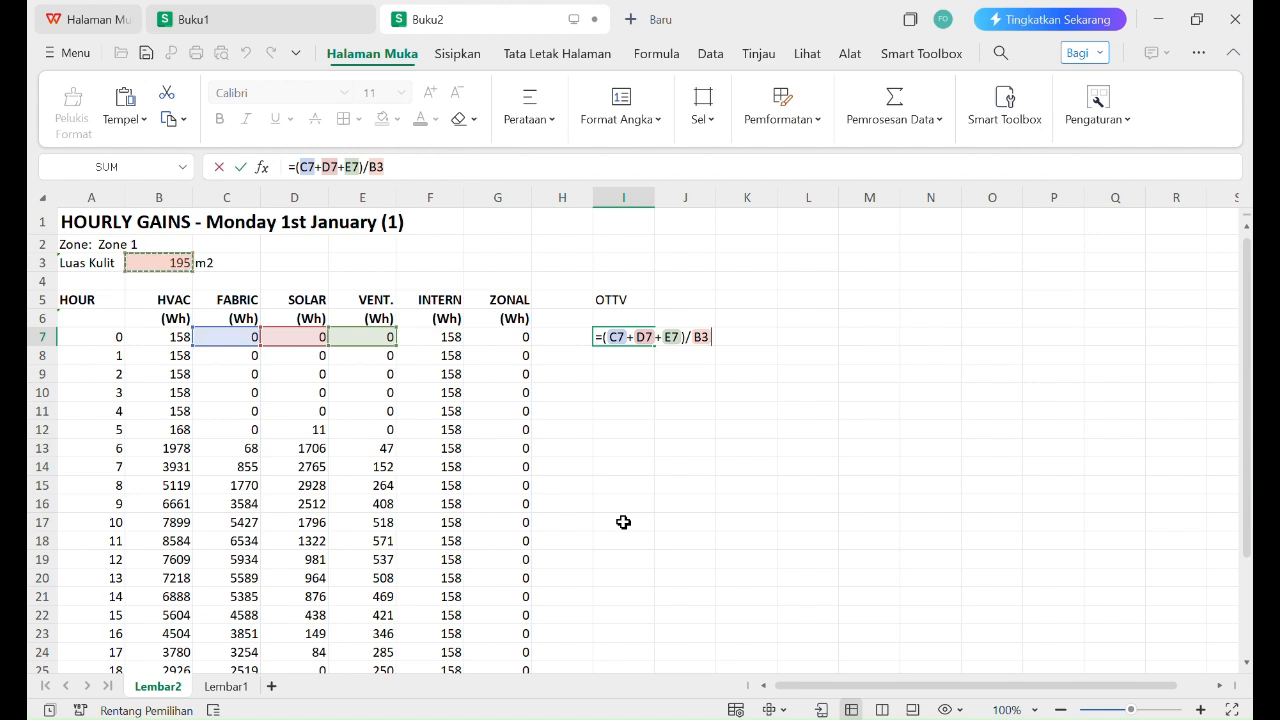
key(Return)
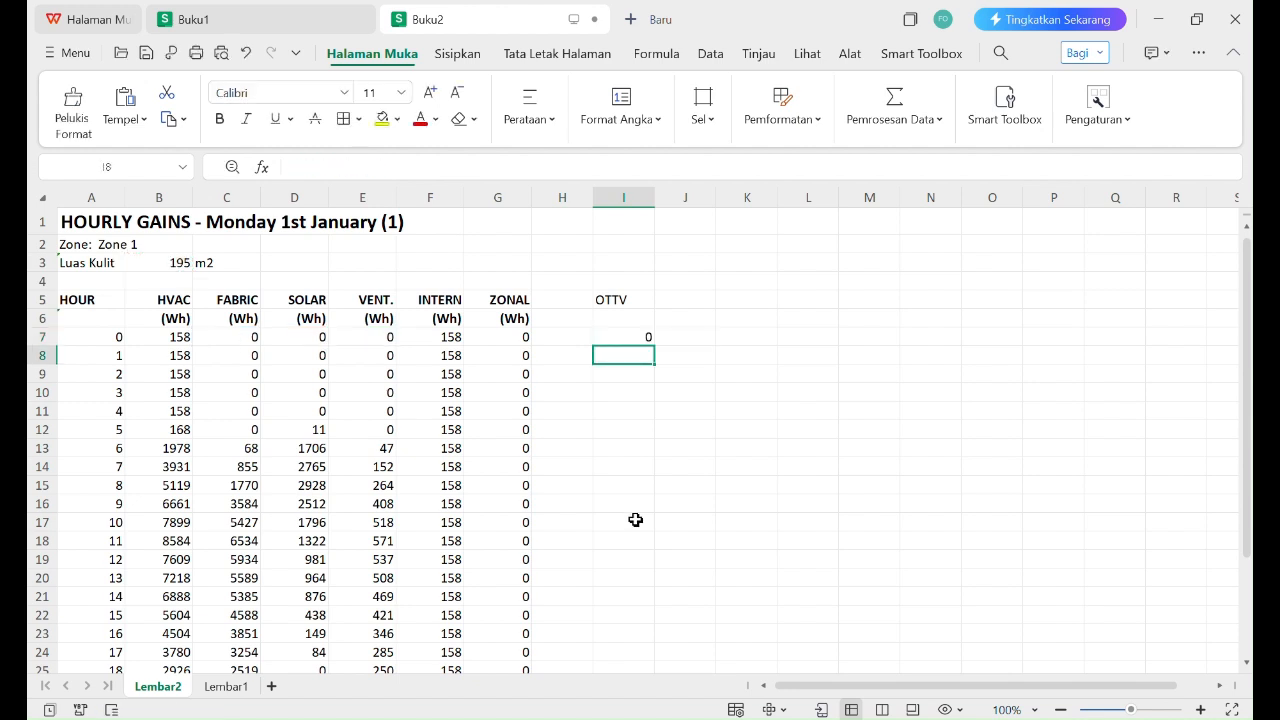
Step: Make the Luas Kulit reference in the I7 formula absolute, giving =(C7+D7+E7)/$B$3
click(642, 340)
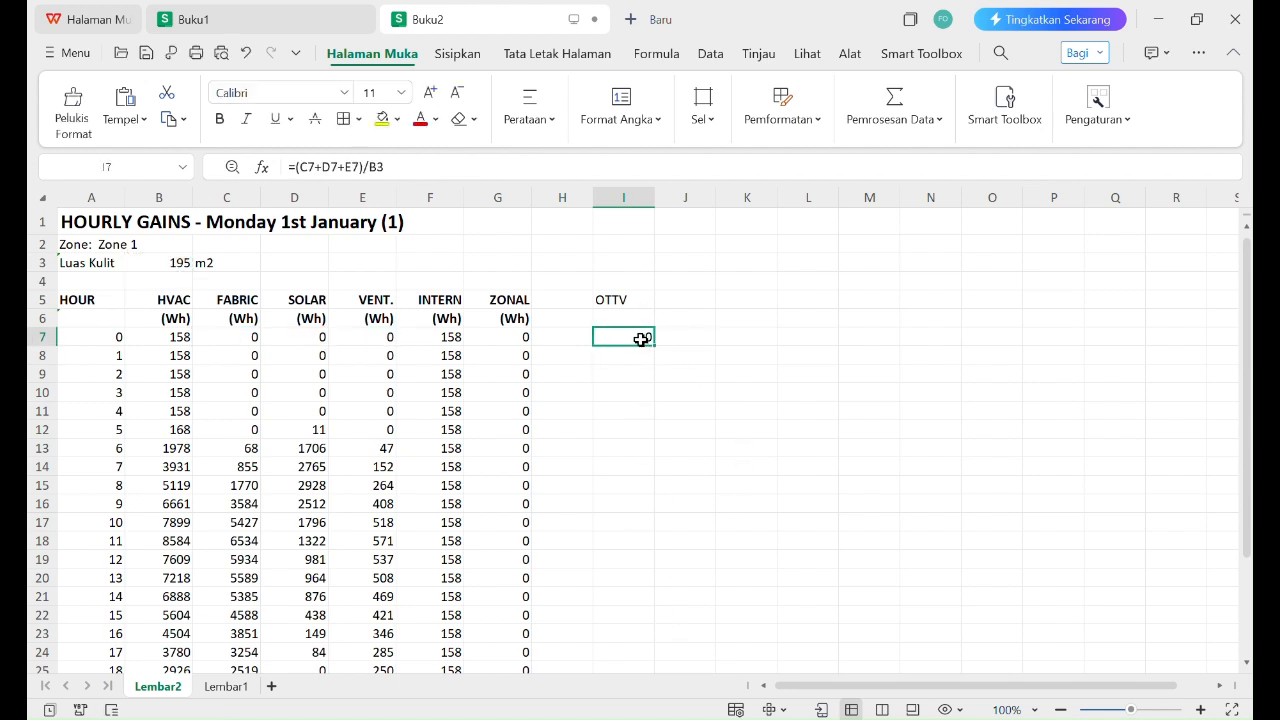
double_click(642, 340)
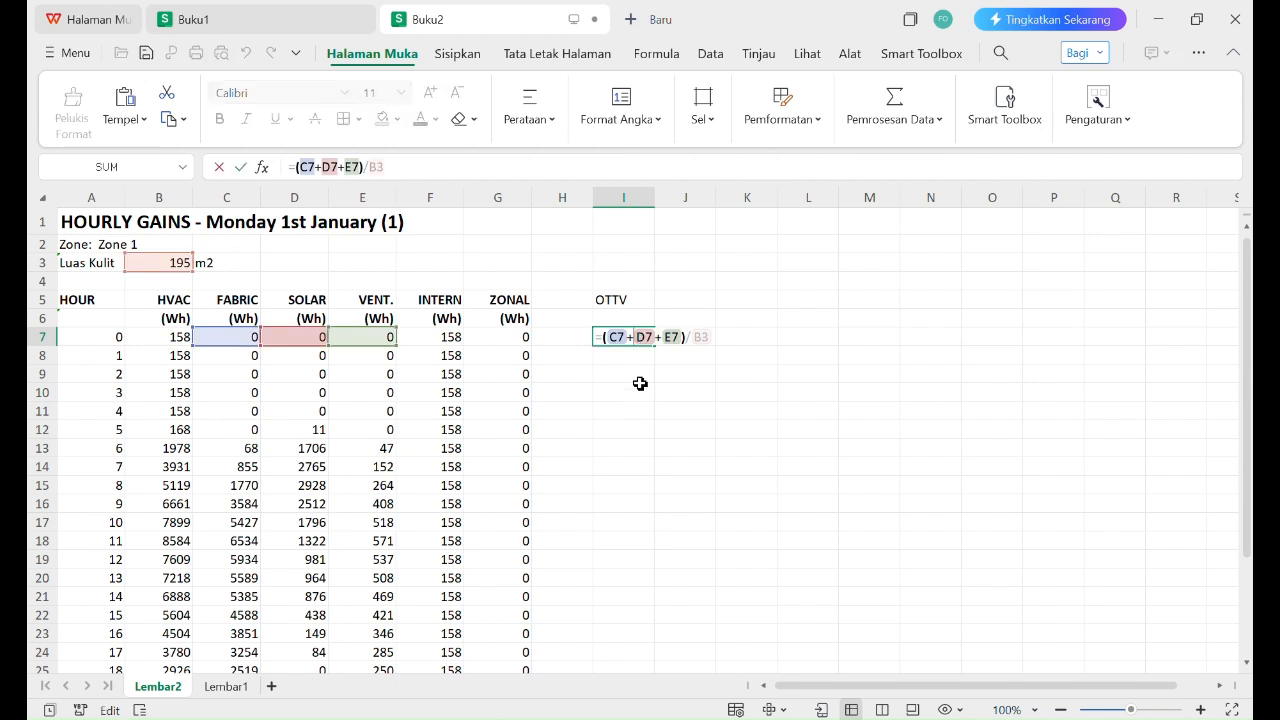
drag(691, 337, 711, 337)
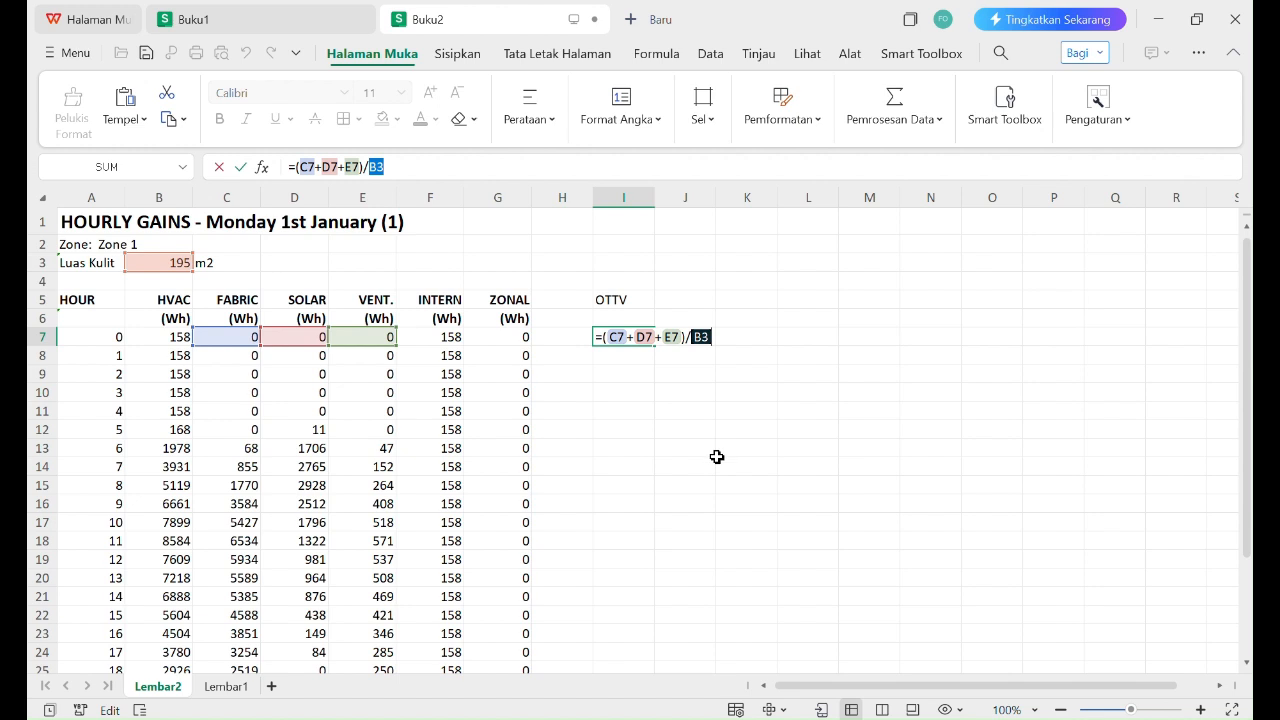
key(F4)
key(Return)
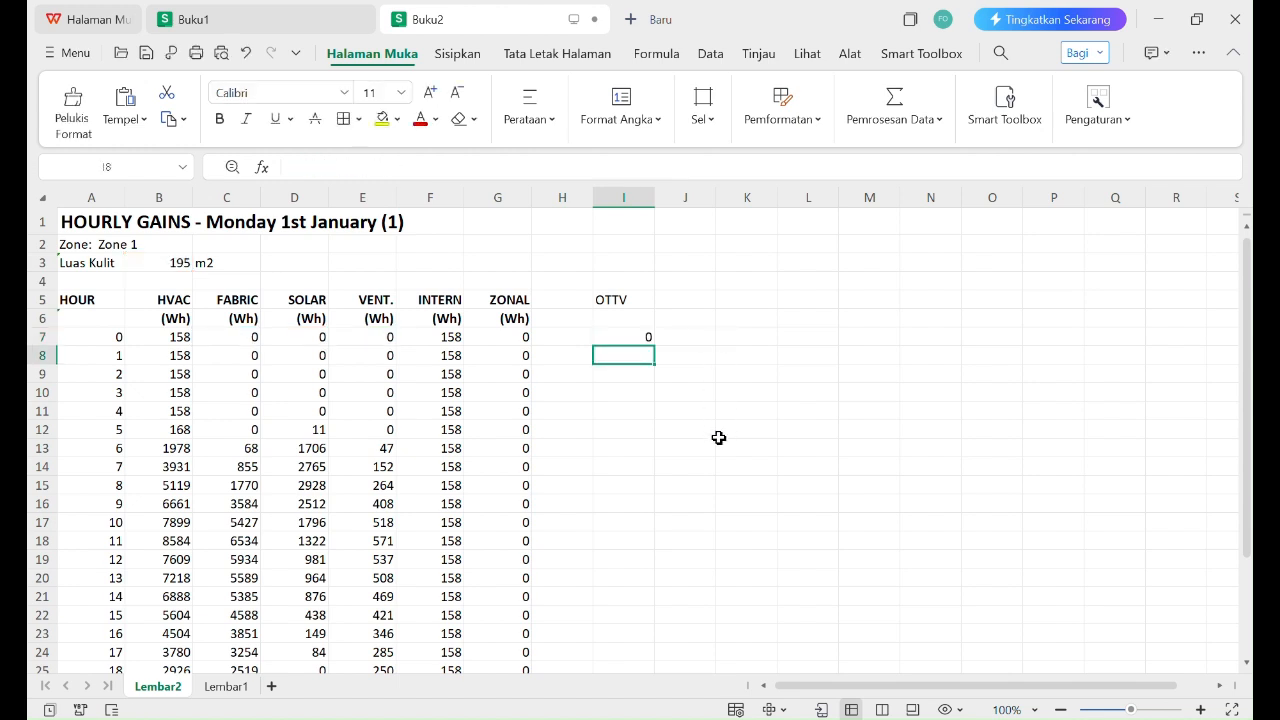
Step: Review how the OTTV formula combines each hour's fabric, solar and ventilation gains with the fixed Luas Kulit value in B3
click(631, 338)
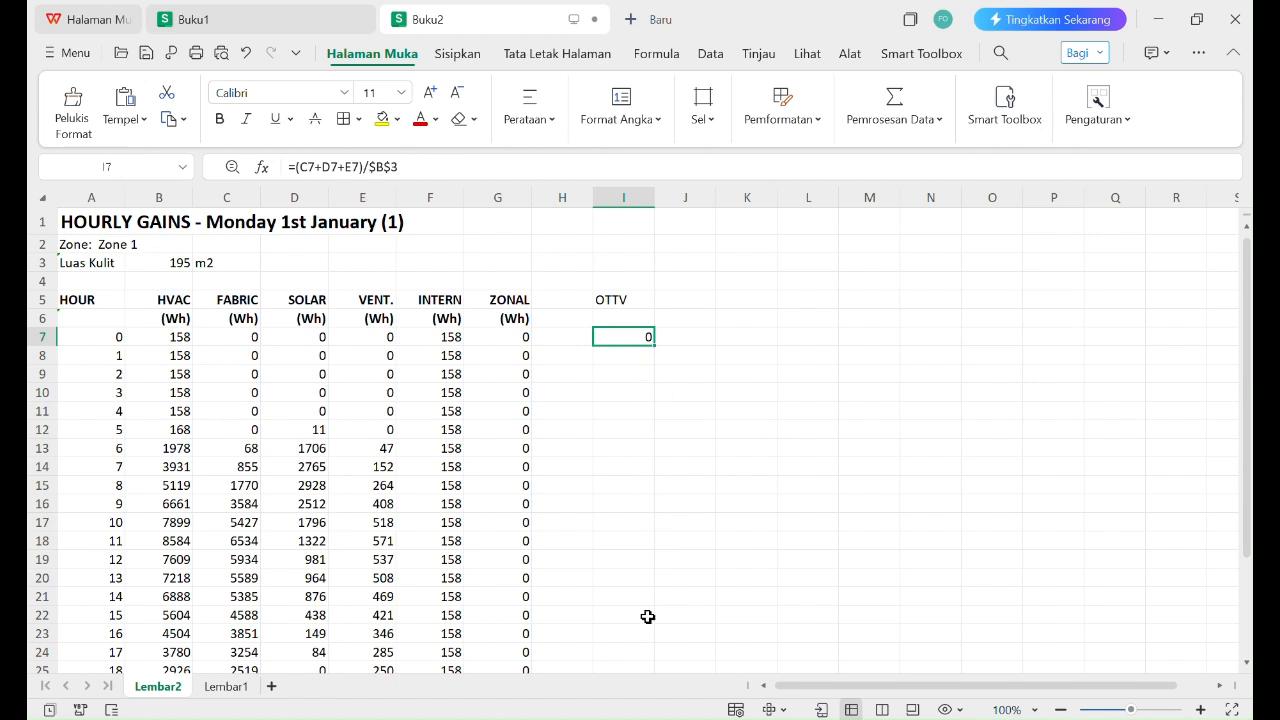
click(169, 263)
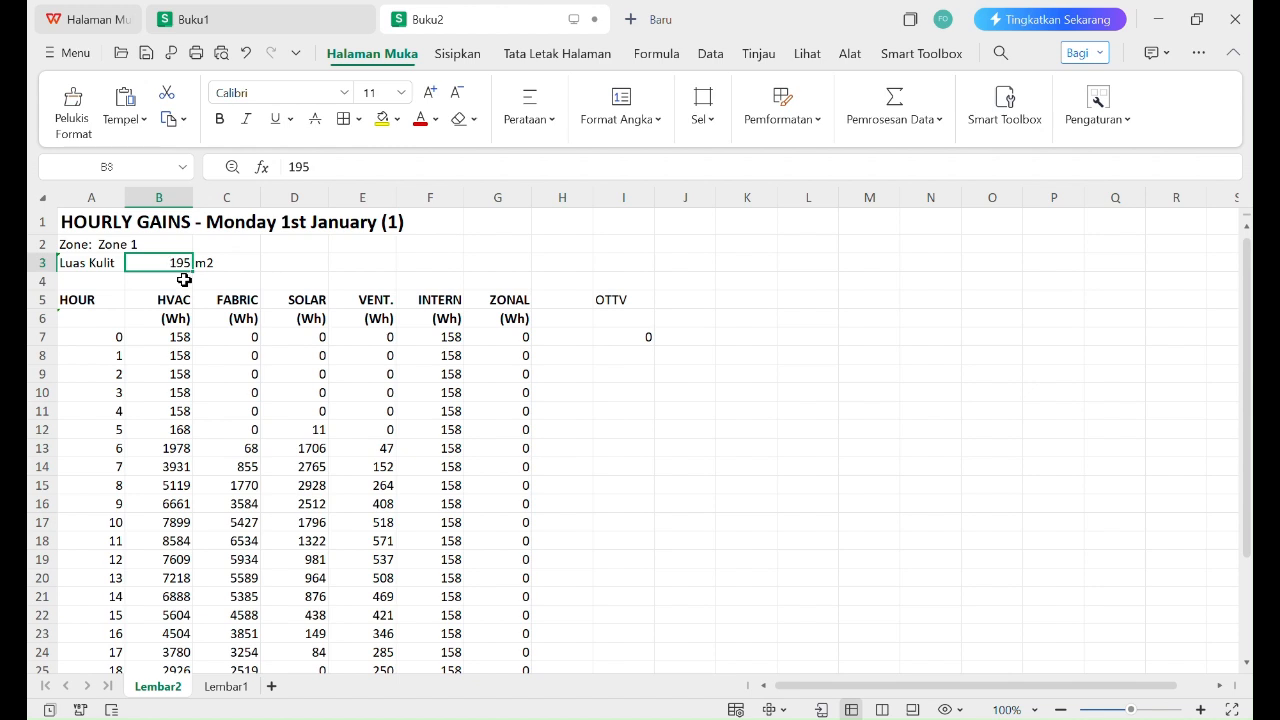
click(229, 354)
click(294, 354)
click(385, 357)
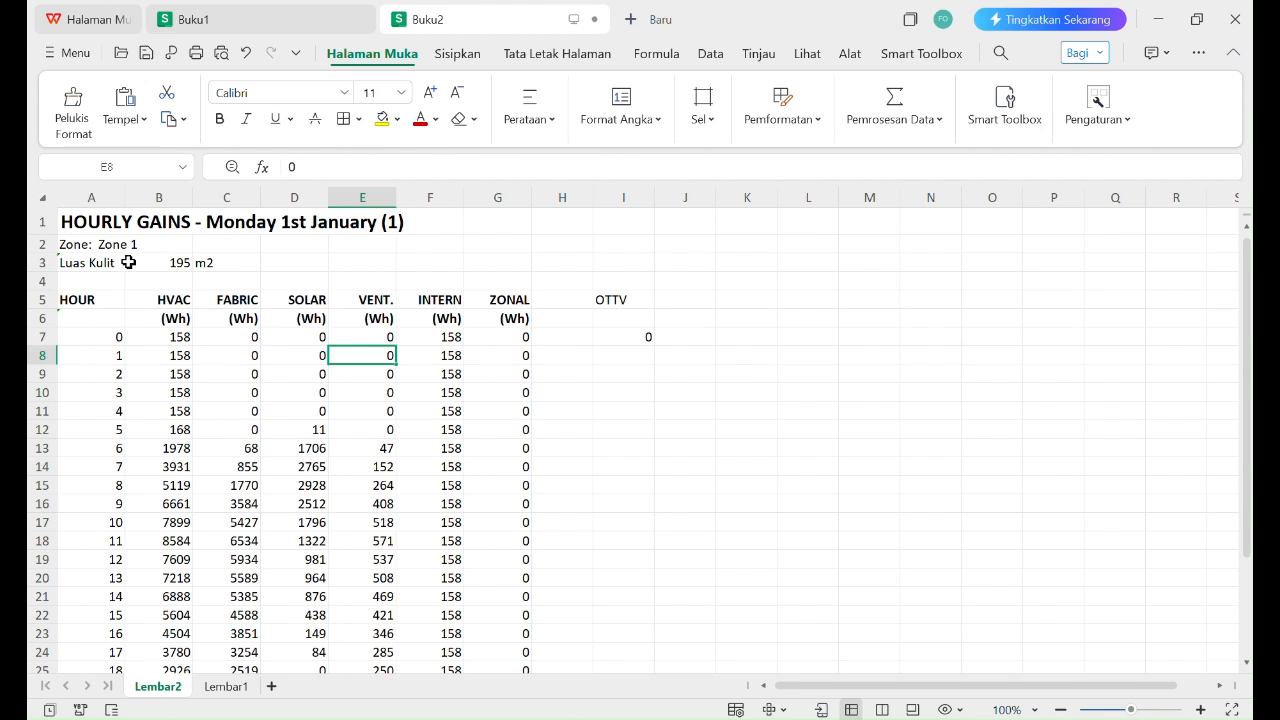
click(178, 264)
click(224, 374)
click(313, 375)
click(392, 392)
click(366, 371)
click(178, 266)
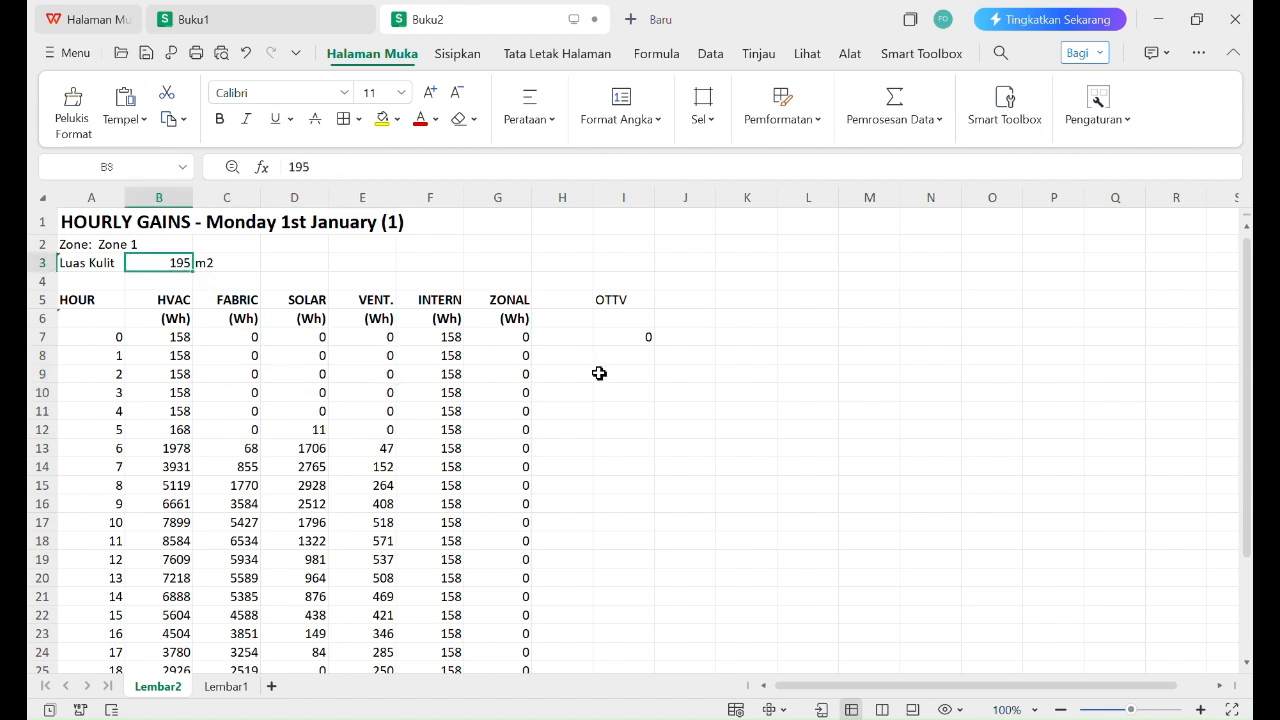
Step: Fill the OTTV formula from I7 down to the hour 23 row in I30, and clear the range selection
click(640, 338)
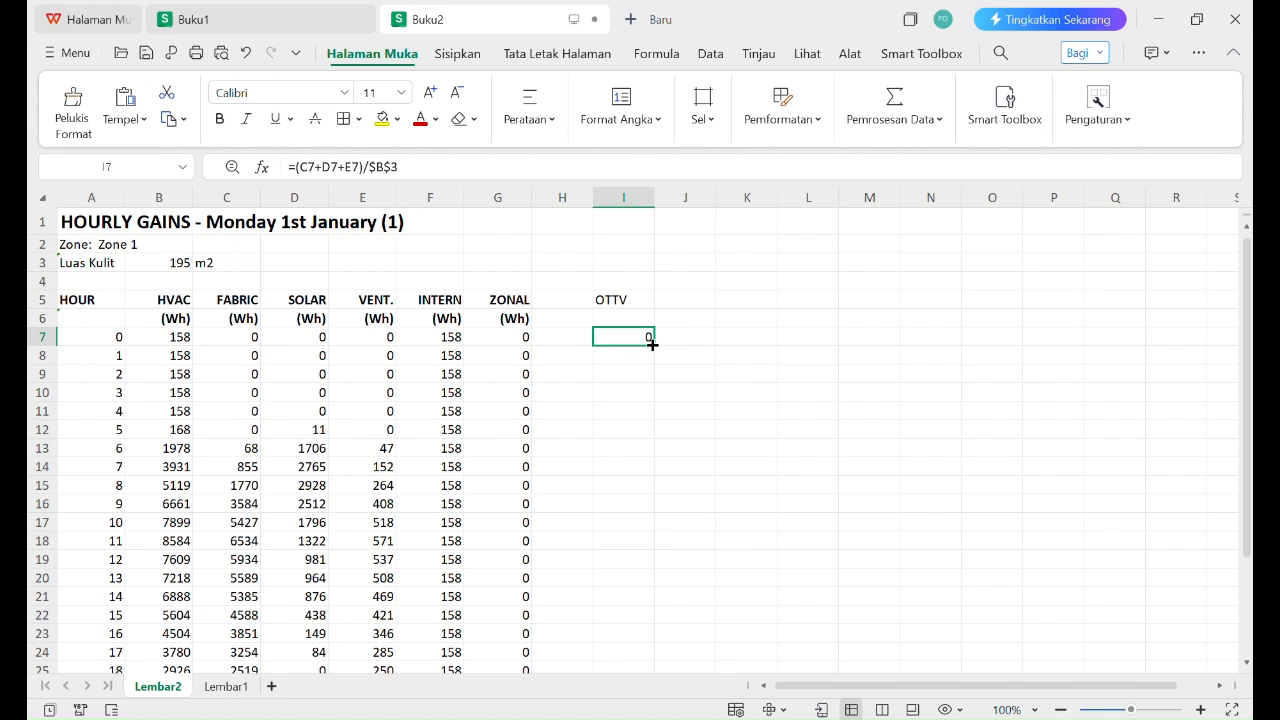
drag(653, 344, 654, 606)
click(853, 447)
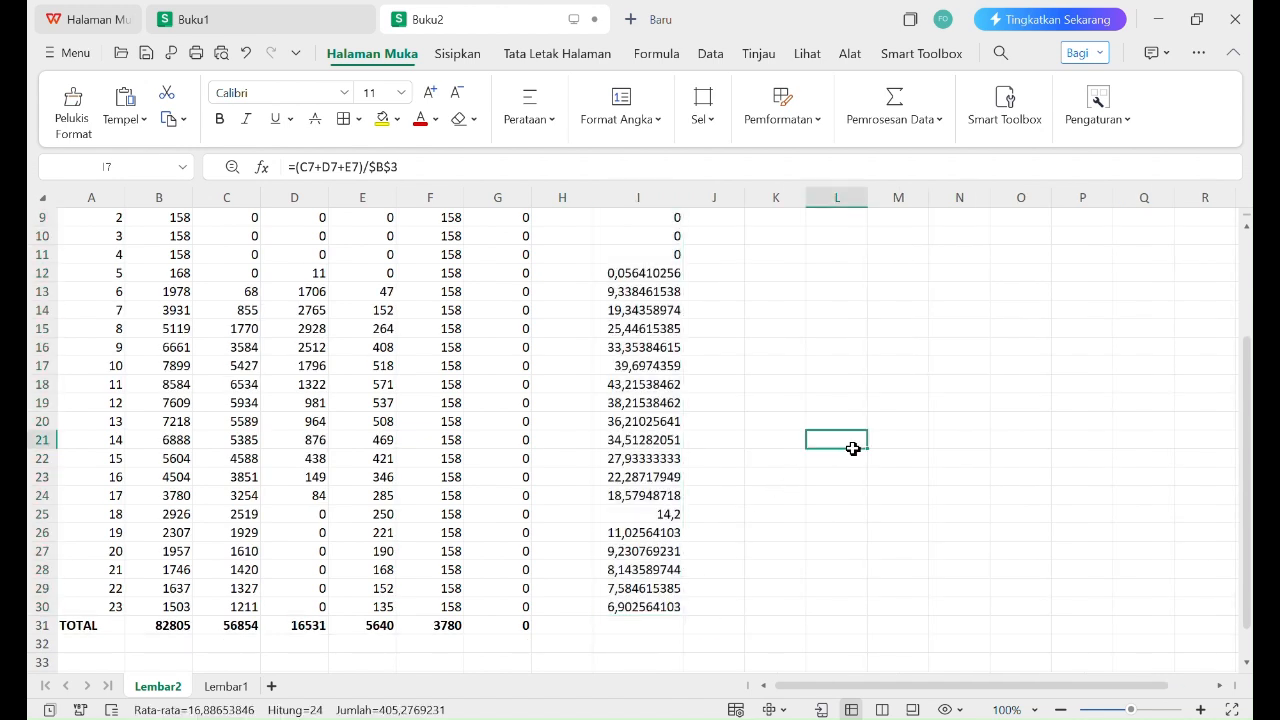
Step: Examine the hourly OTTV results in I7:I30, from hour 0 through hour 23
scroll(680, 583, up, 1)
scroll(645, 602, down, 2)
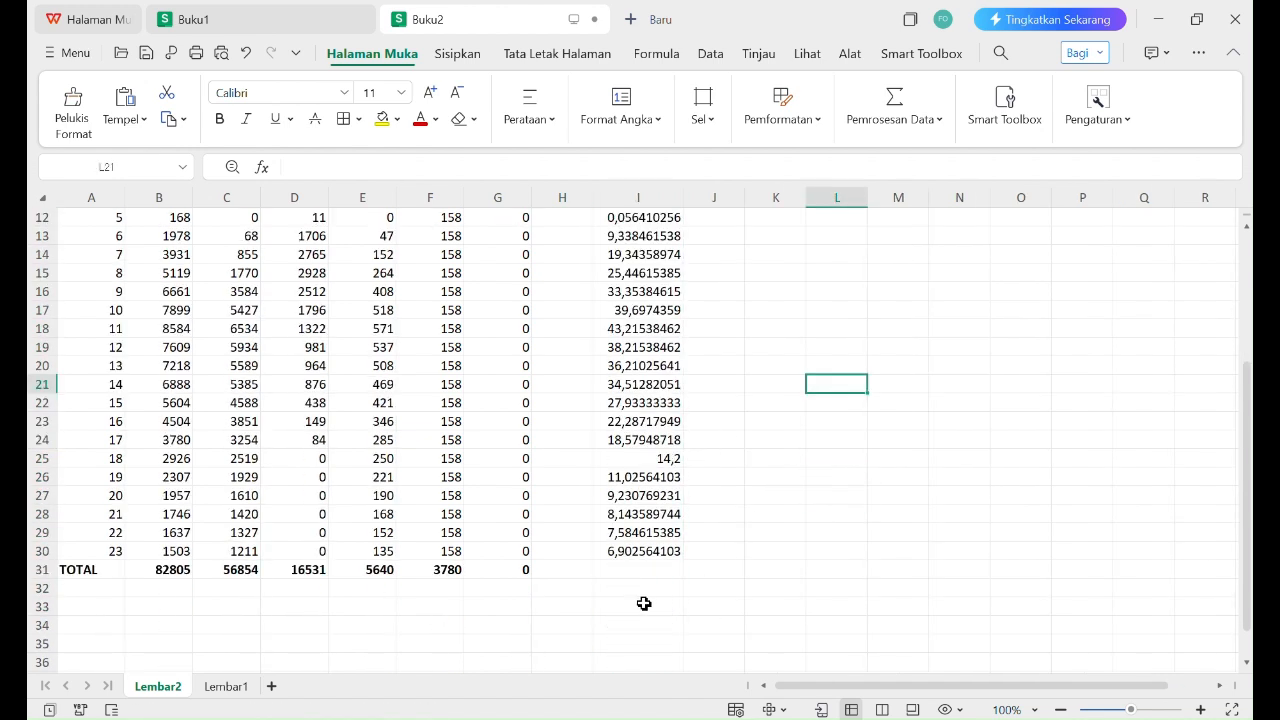
click(651, 551)
scroll(620, 465, up, 4)
shift+click(640, 337)
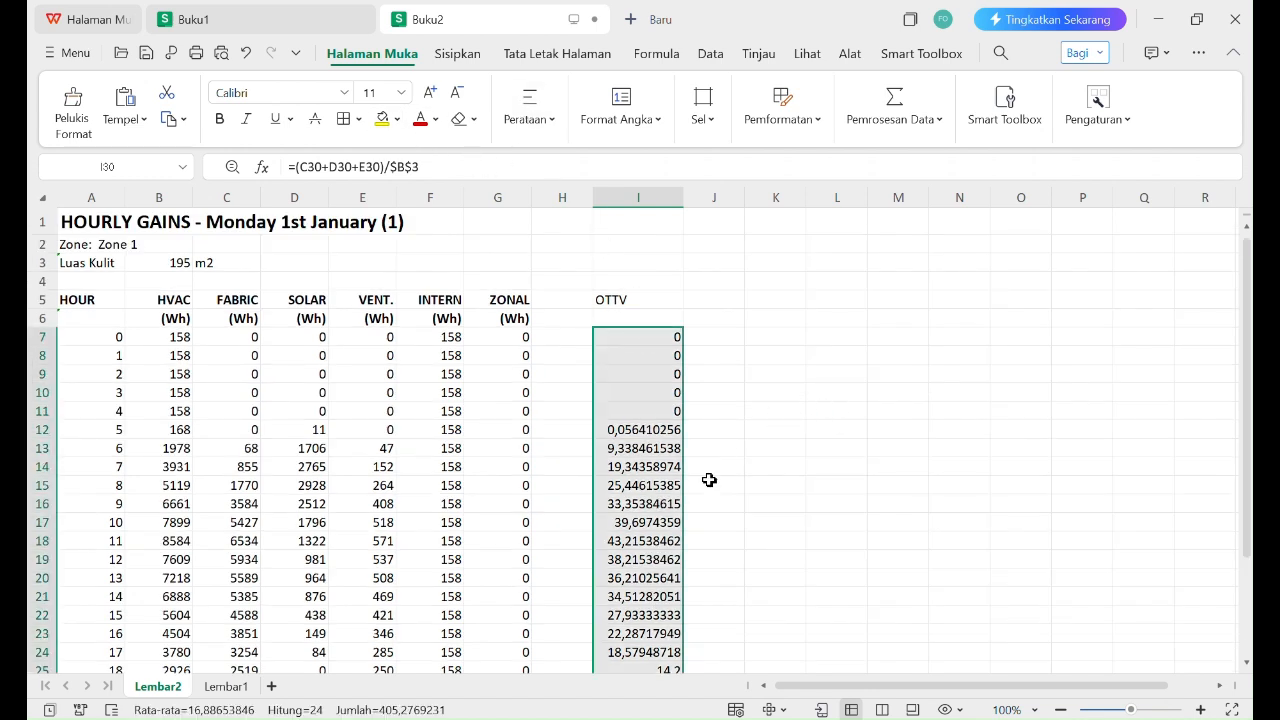
click(881, 453)
scroll(775, 468, down, 4)
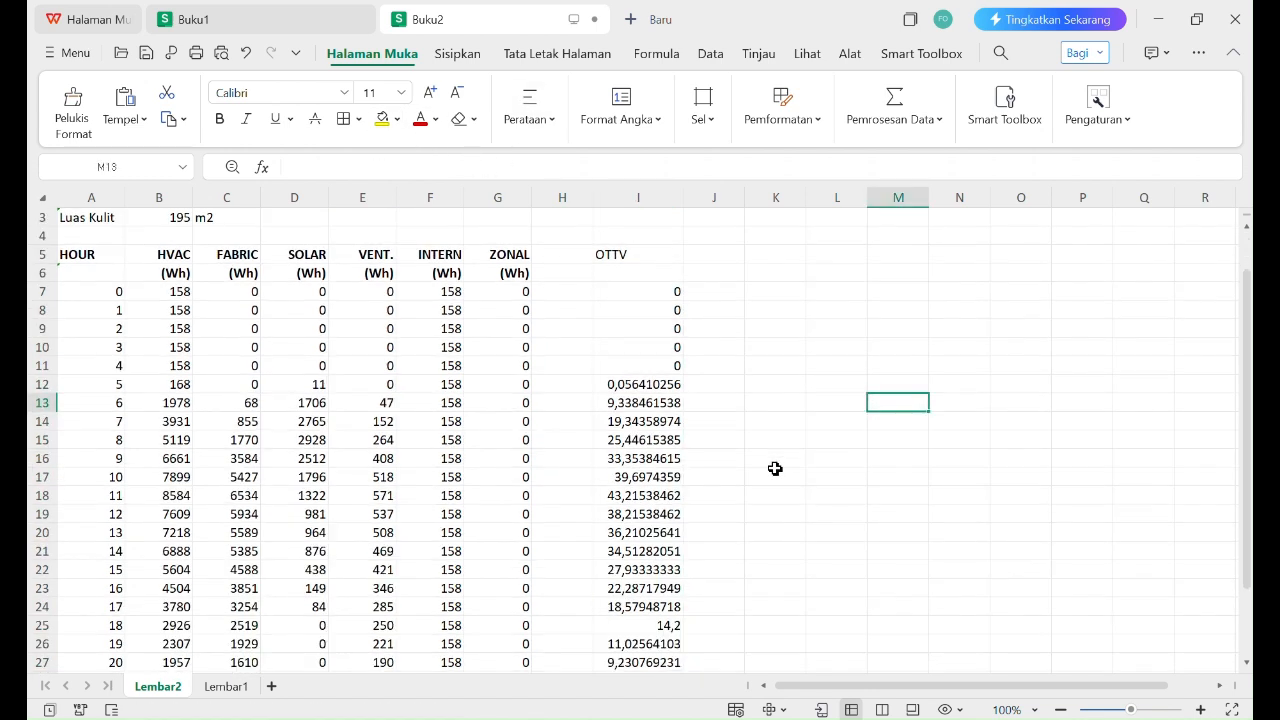
scroll(775, 468, up, 1)
scroll(771, 464, up, 1)
scroll(769, 462, down, 1)
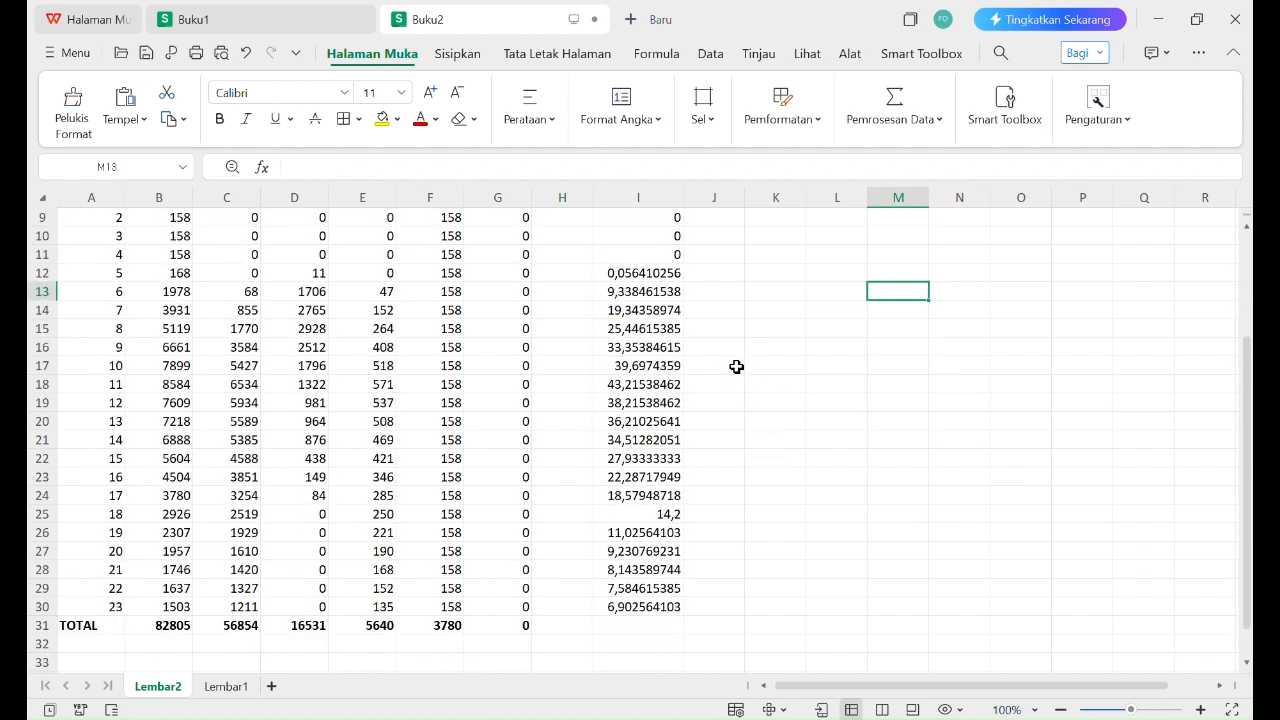
click(666, 614)
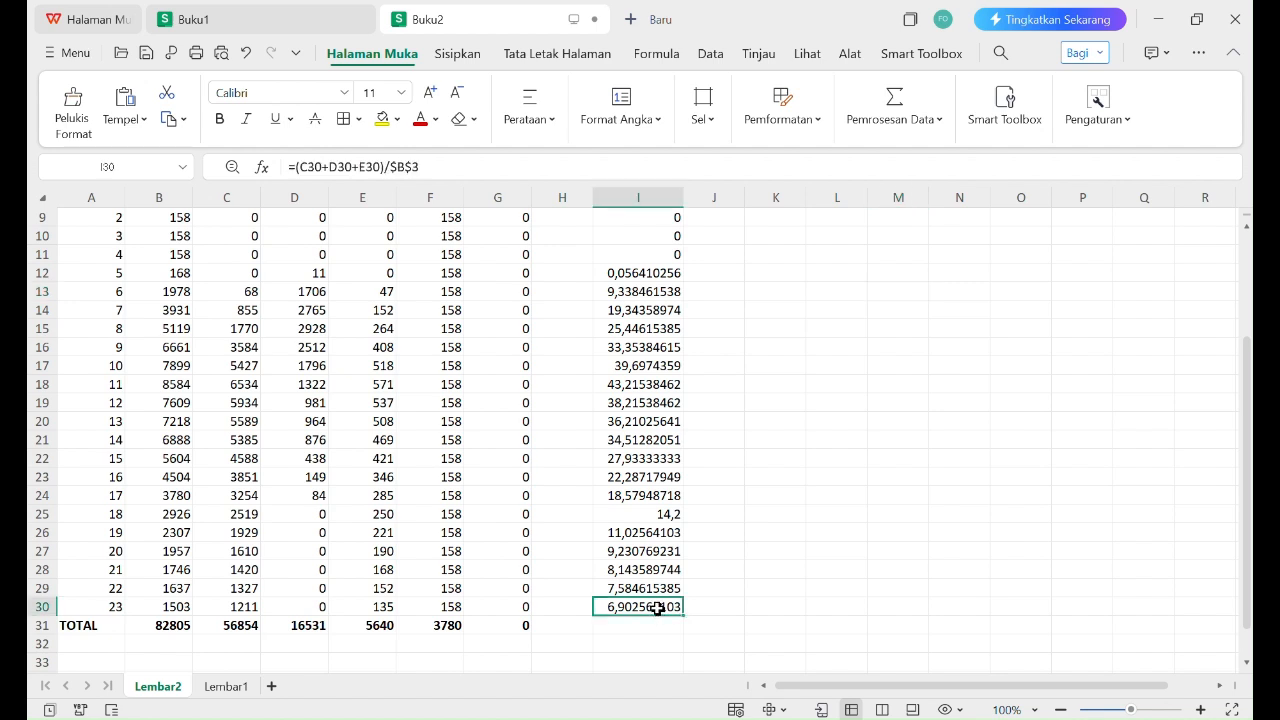
scroll(657, 606, up, 2)
click(619, 308)
click(641, 287)
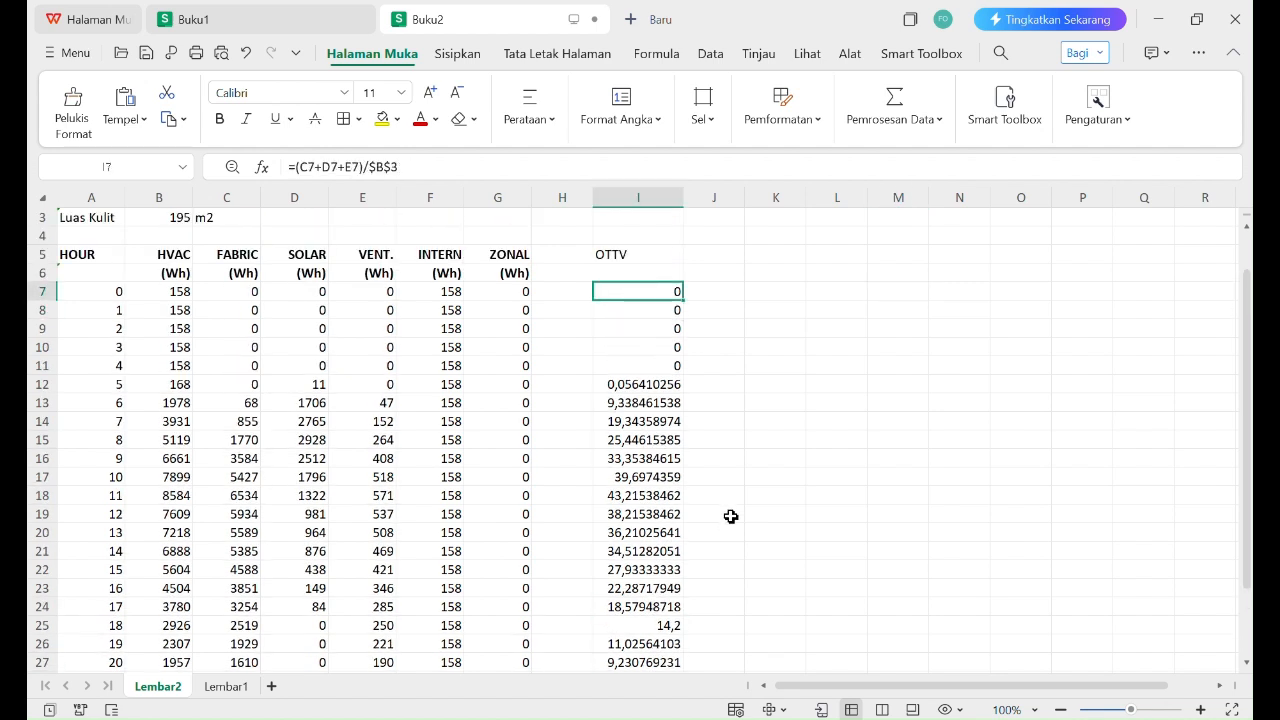
Step: Consult the OTTV criterion in the SNI 6389:2020 PDF, and return to the spreadsheet to check hour 11's OTTV in I18
click(869, 718)
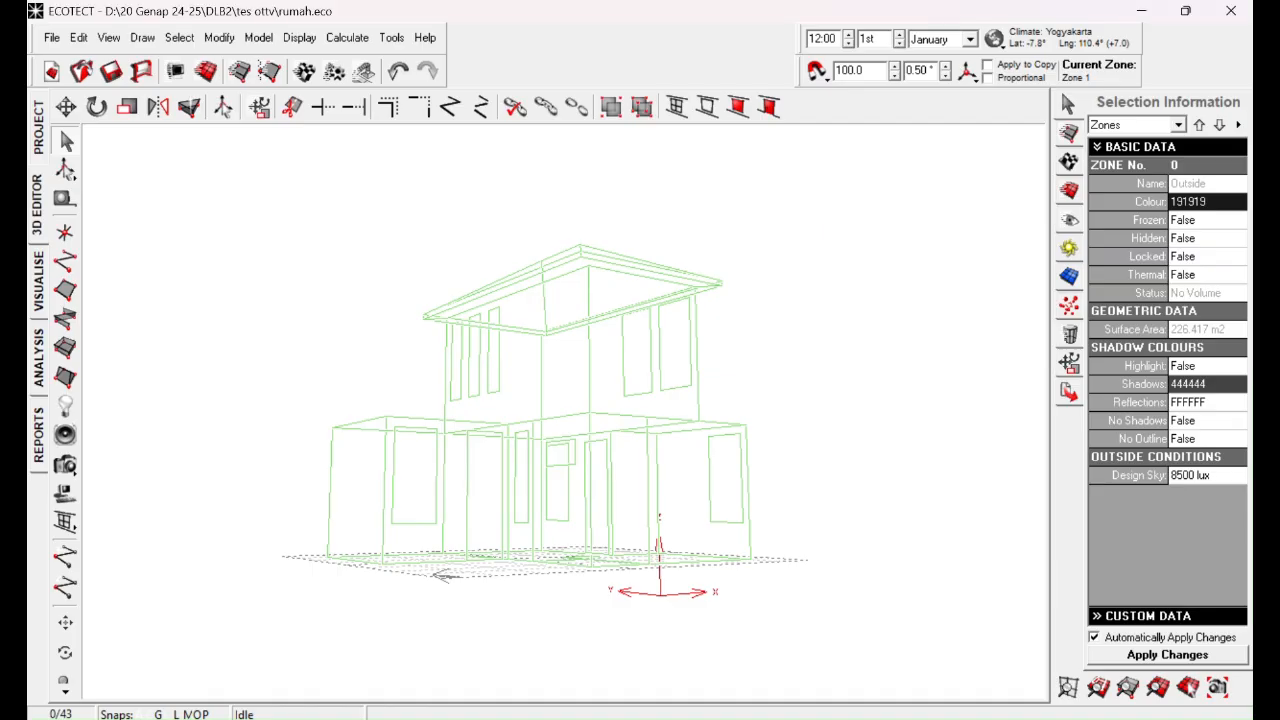
click(840, 718)
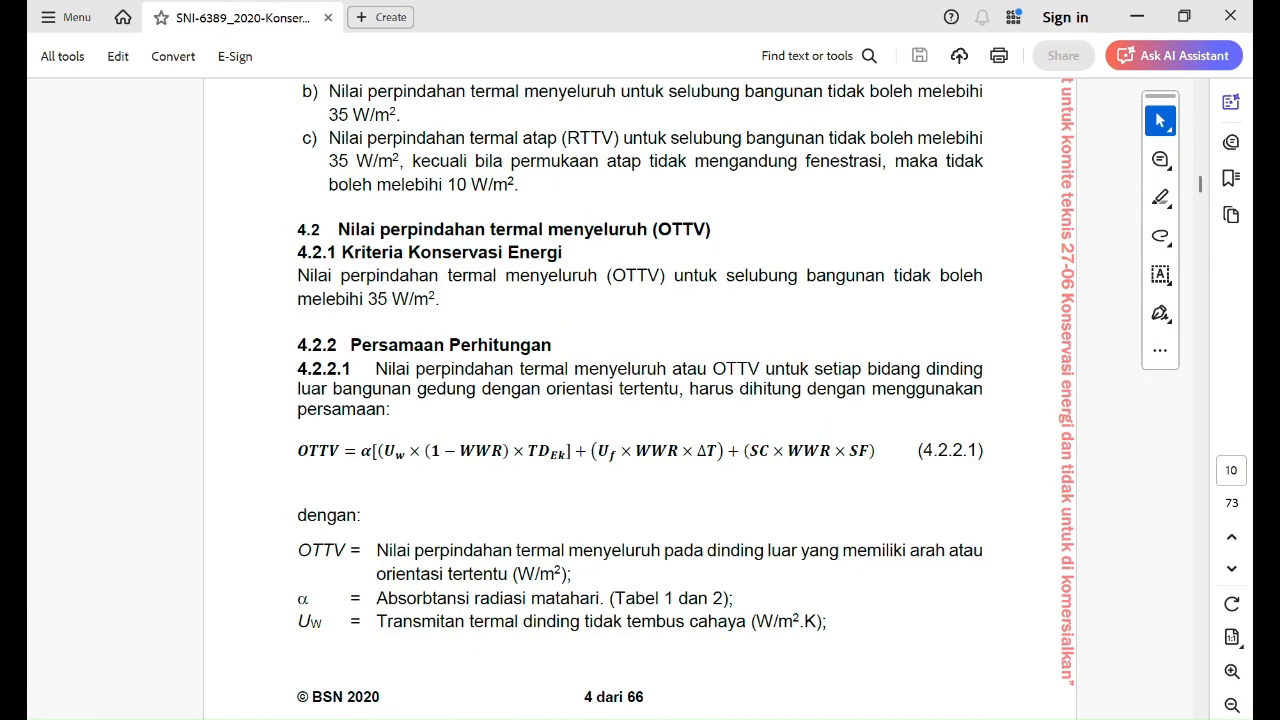
click(869, 718)
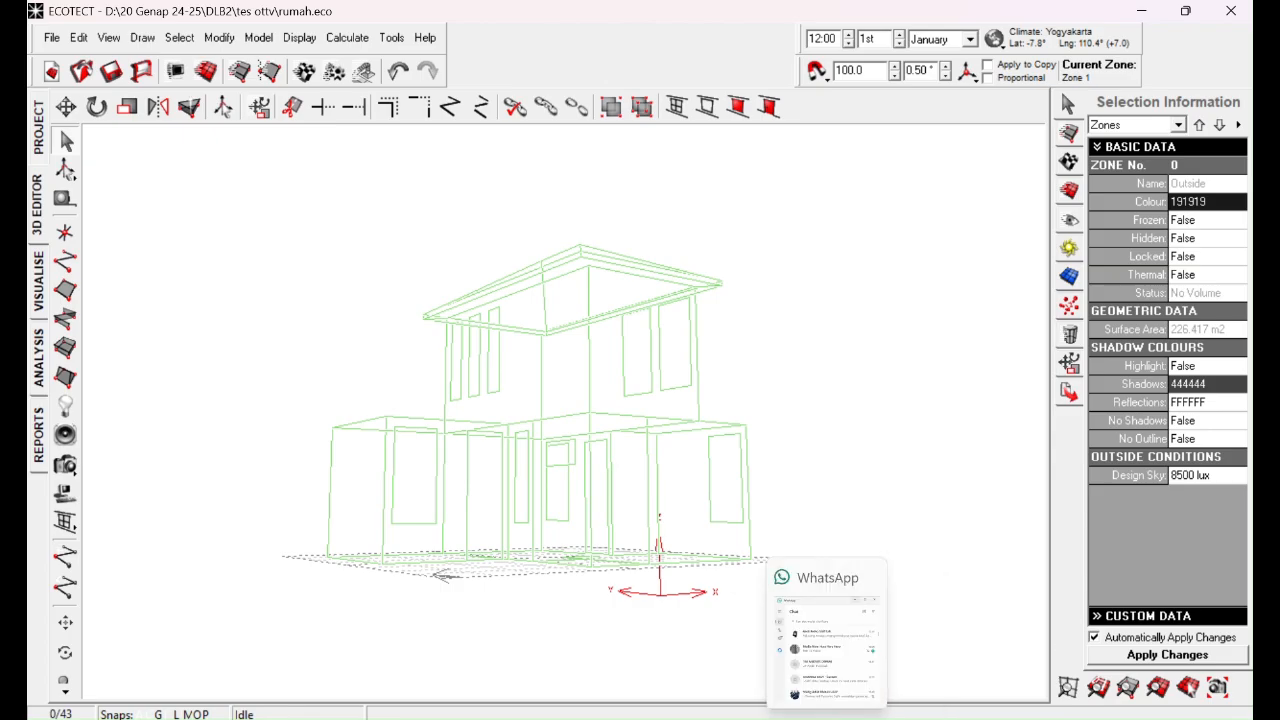
click(756, 718)
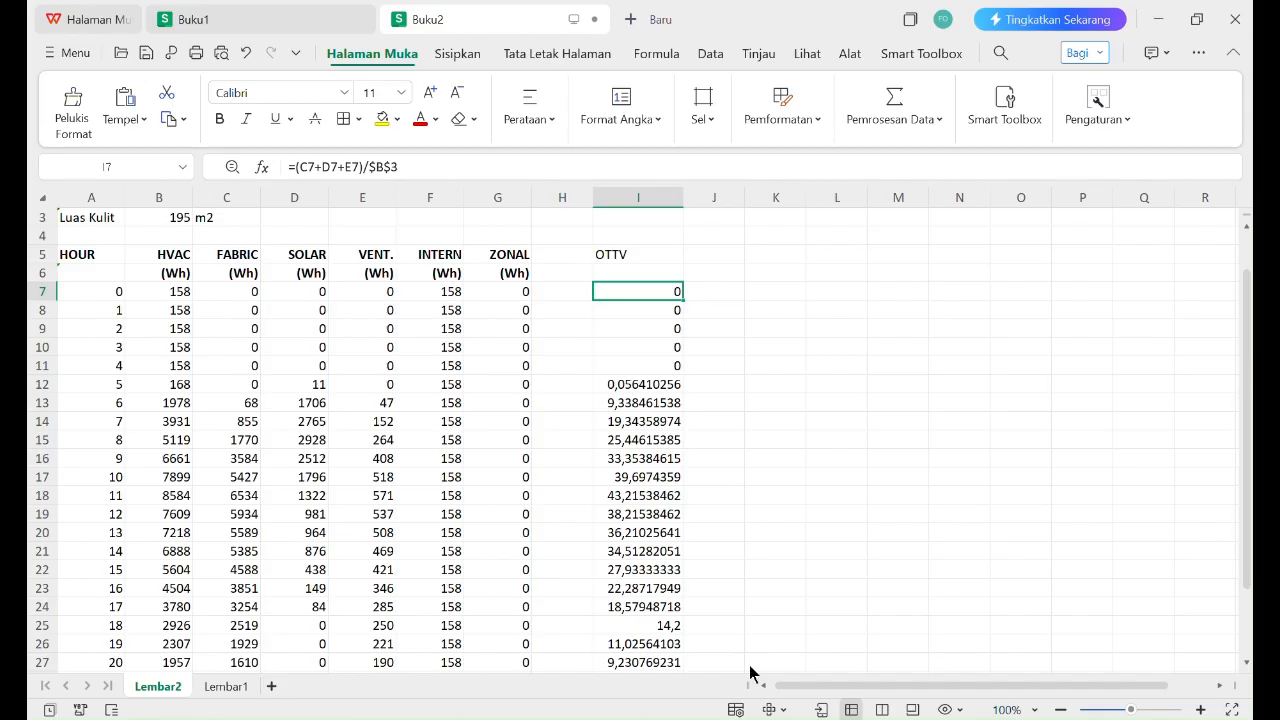
click(633, 495)
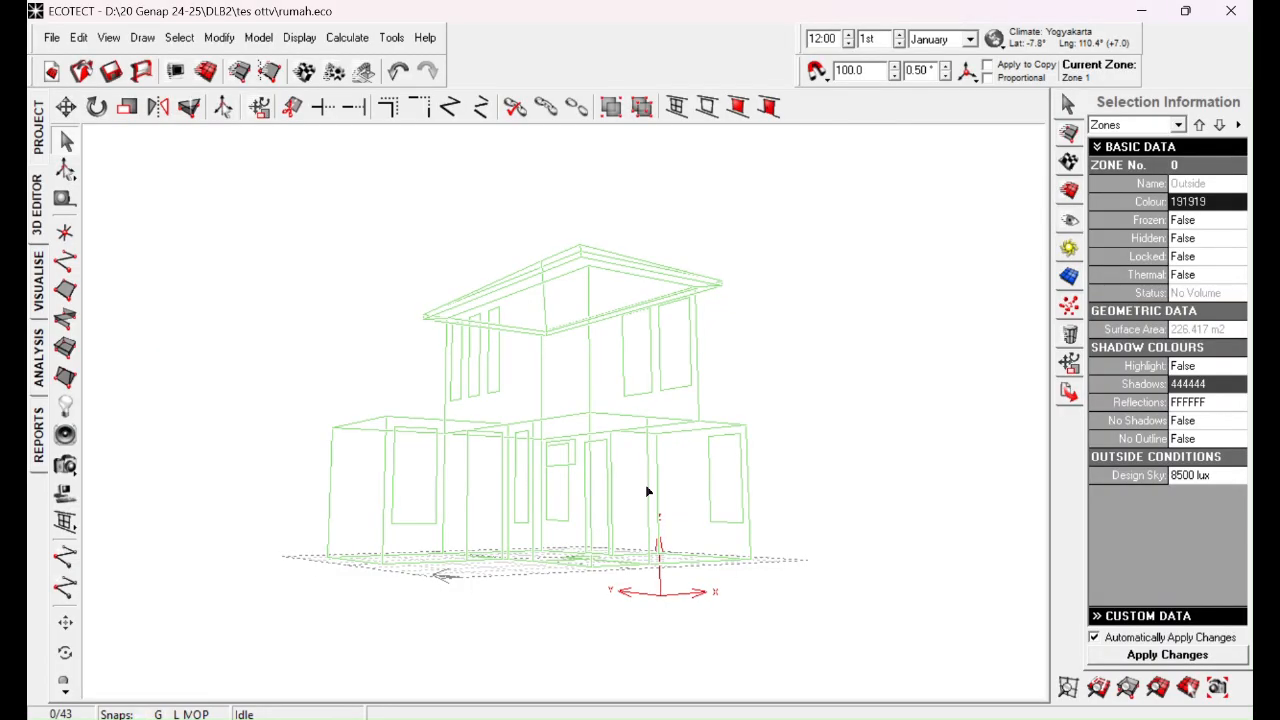
Step: In ECOTECT, show the house model in the Visualise view and inspect its walls, windows and roof from several sides
click(38, 282)
drag(483, 452, 196, 469)
drag(656, 559, 559, 504)
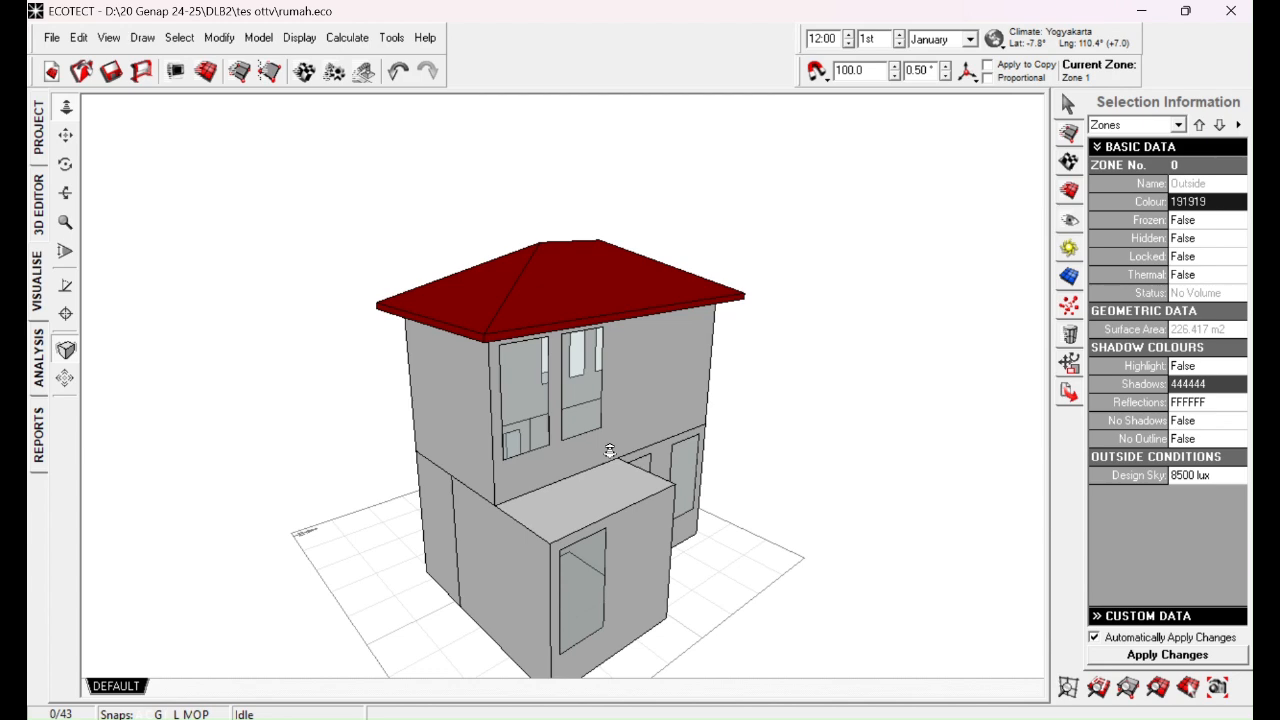
drag(439, 407, 729, 442)
drag(468, 460, 609, 465)
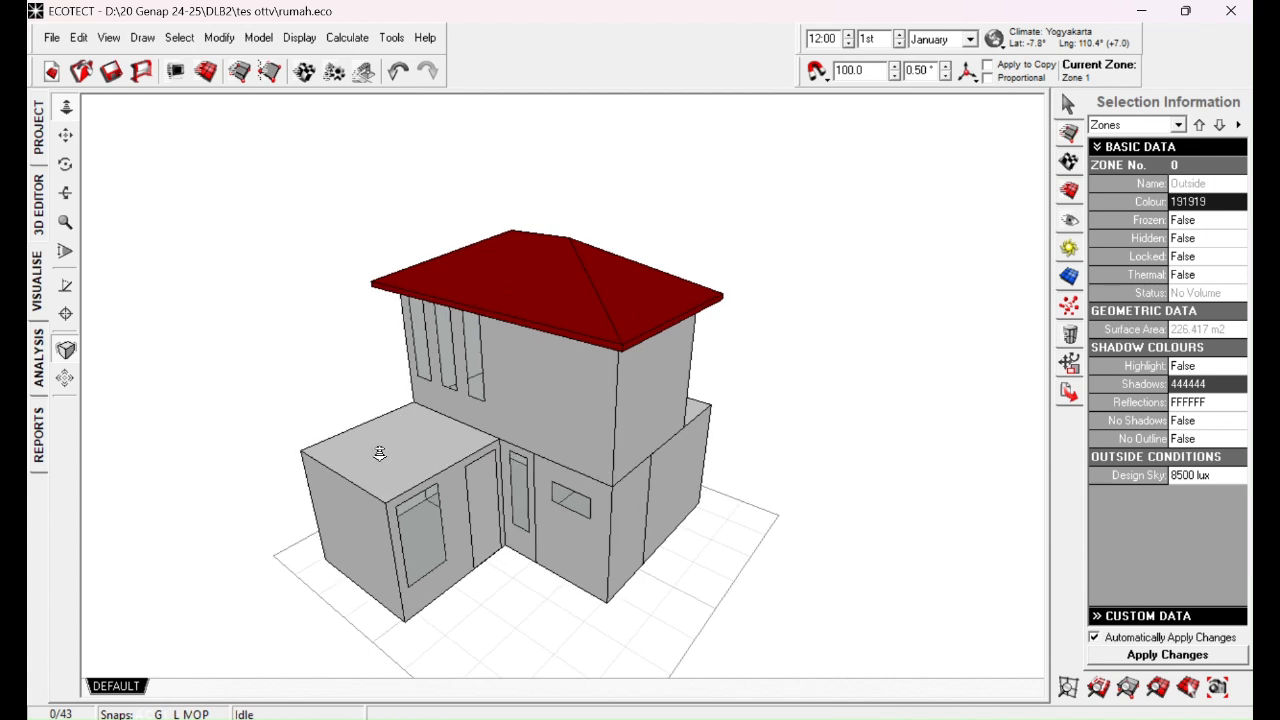
drag(573, 337, 607, 312)
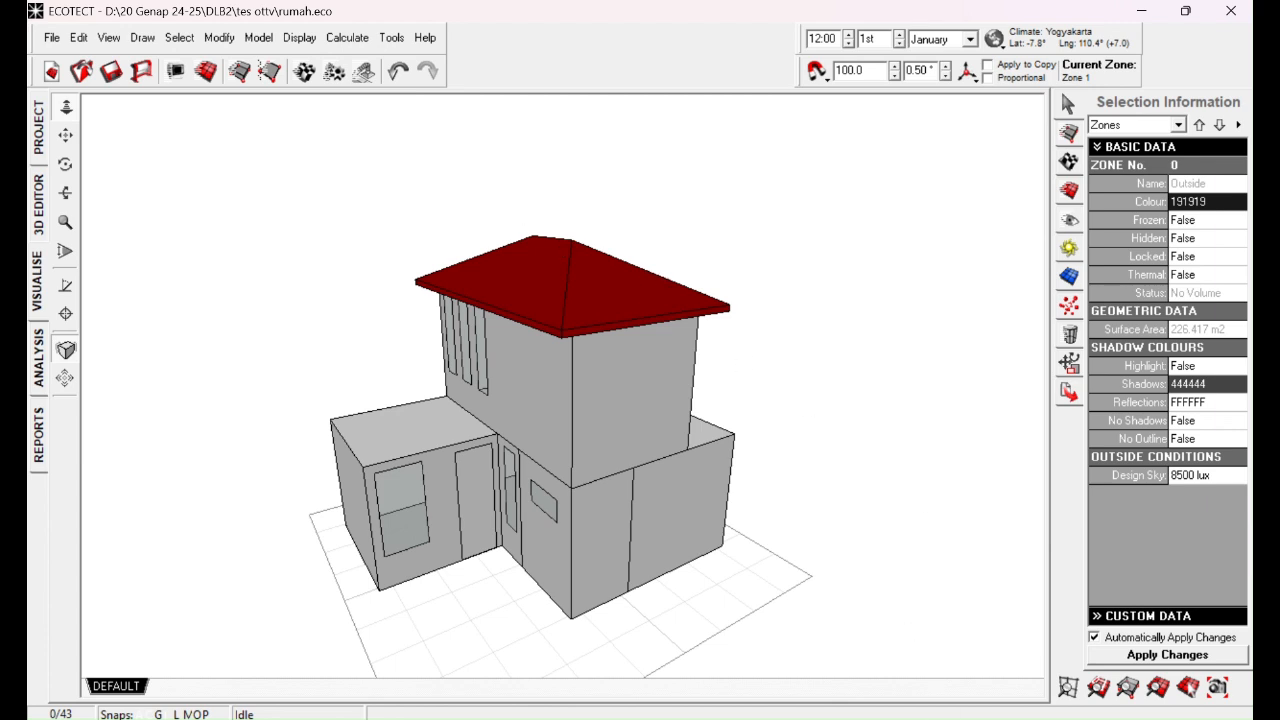
Step: Switch back to the WPS spreadsheet and select the hour 11 OTTV value in I18
key(alt+Tab)
click(629, 511)
click(632, 496)
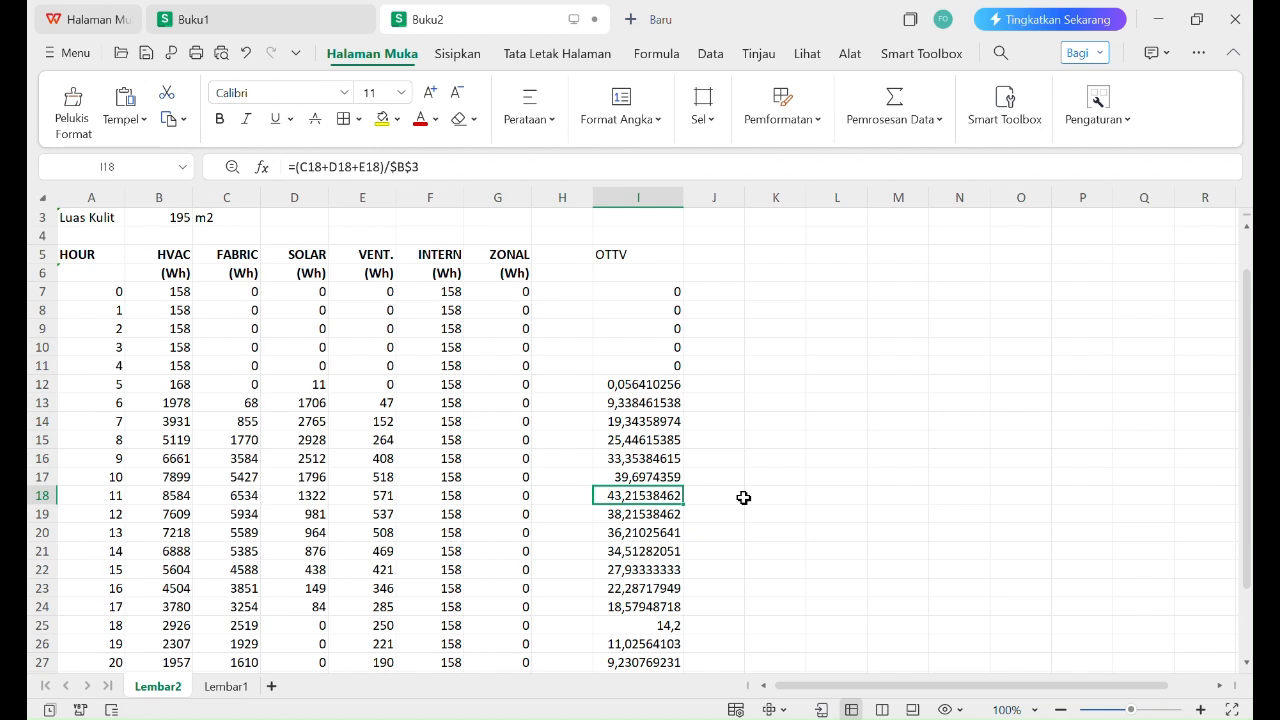
Step: Make the hour 11 OTTV value in I18 bold
key(ctrl+b)
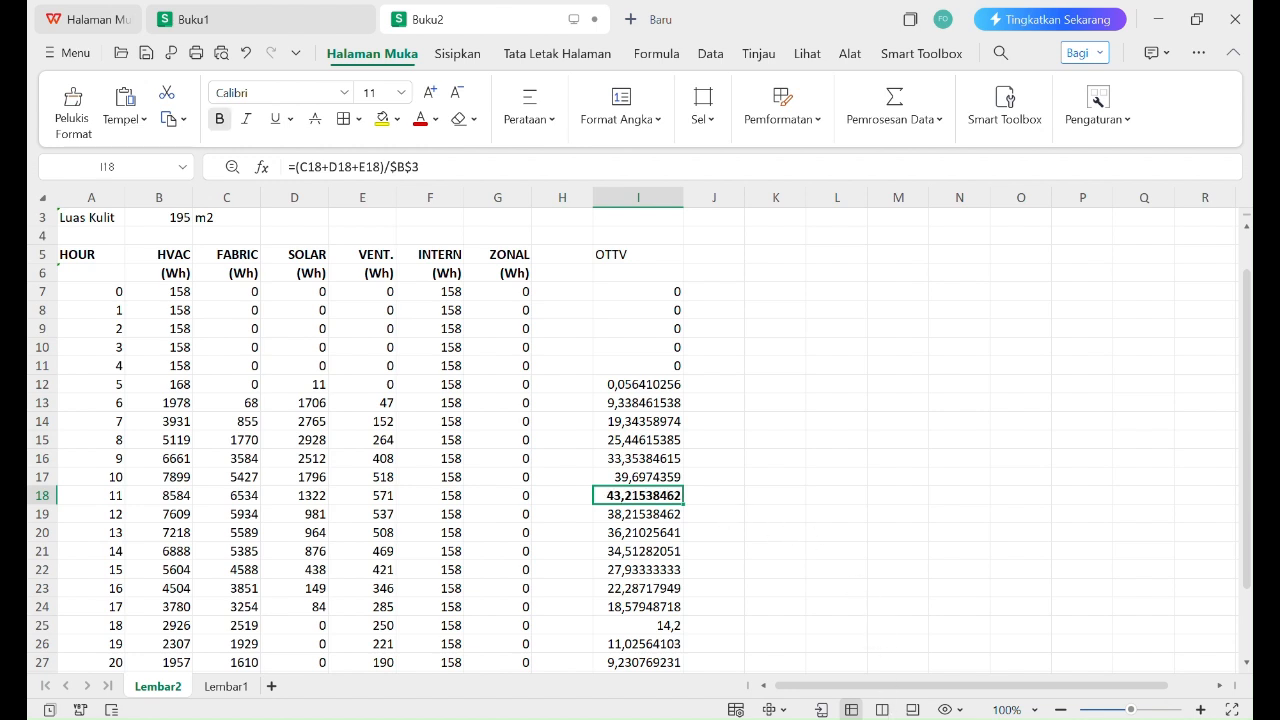
Step: Switch to the SNI 6389:2020 PDF, select the "35 W/m²" limit in envelope requirement b), and return to the WPS spreadsheet
click(890, 719)
click(868, 719)
click(768, 719)
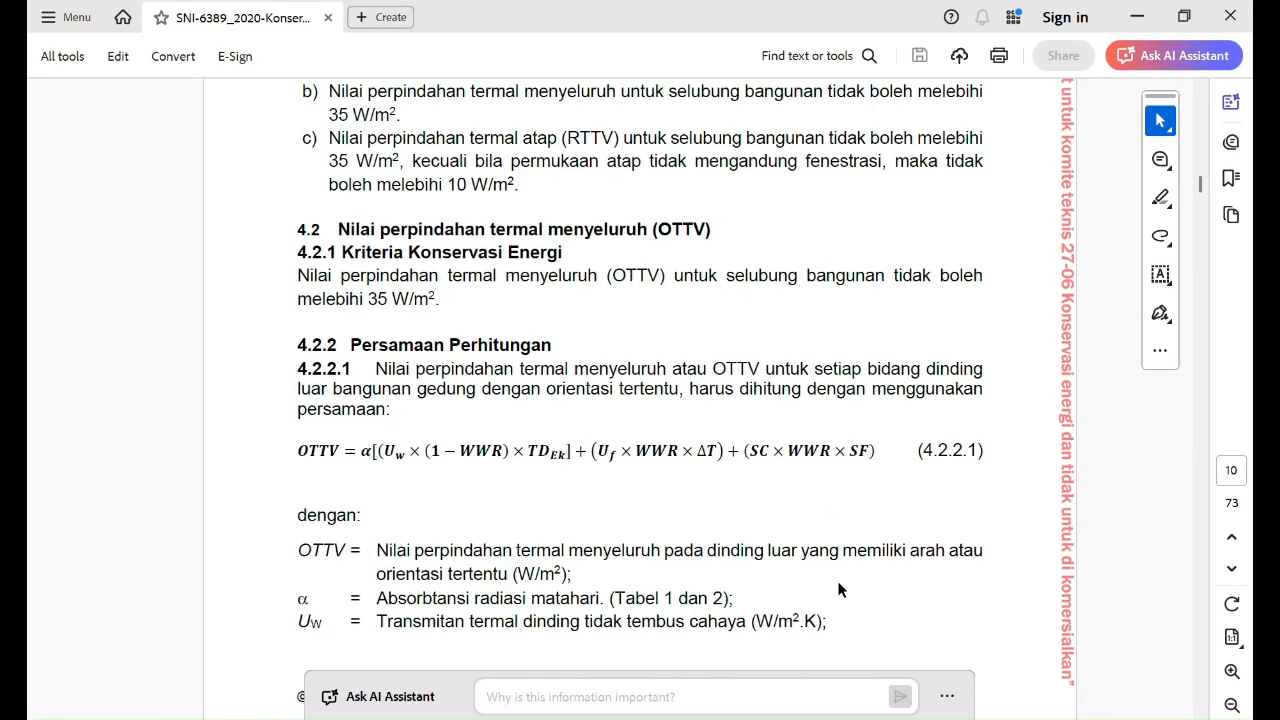
scroll(511, 375, up, 4)
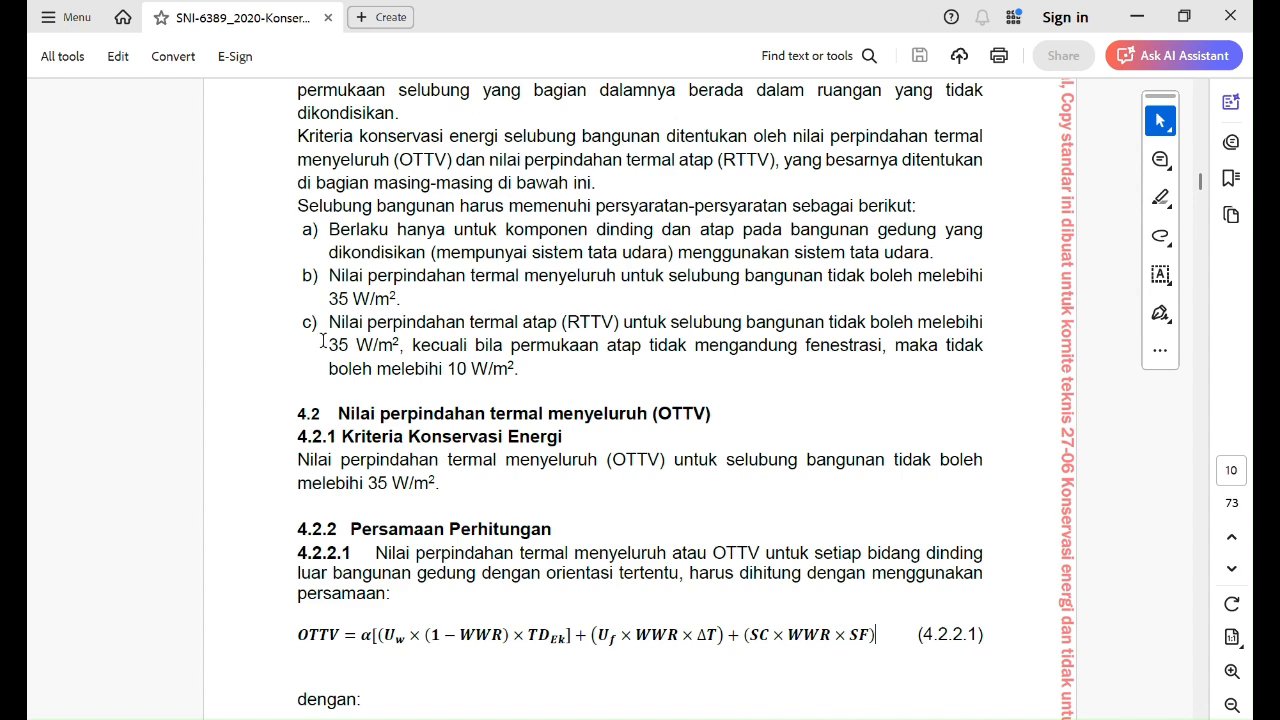
scroll(325, 341, up, 1)
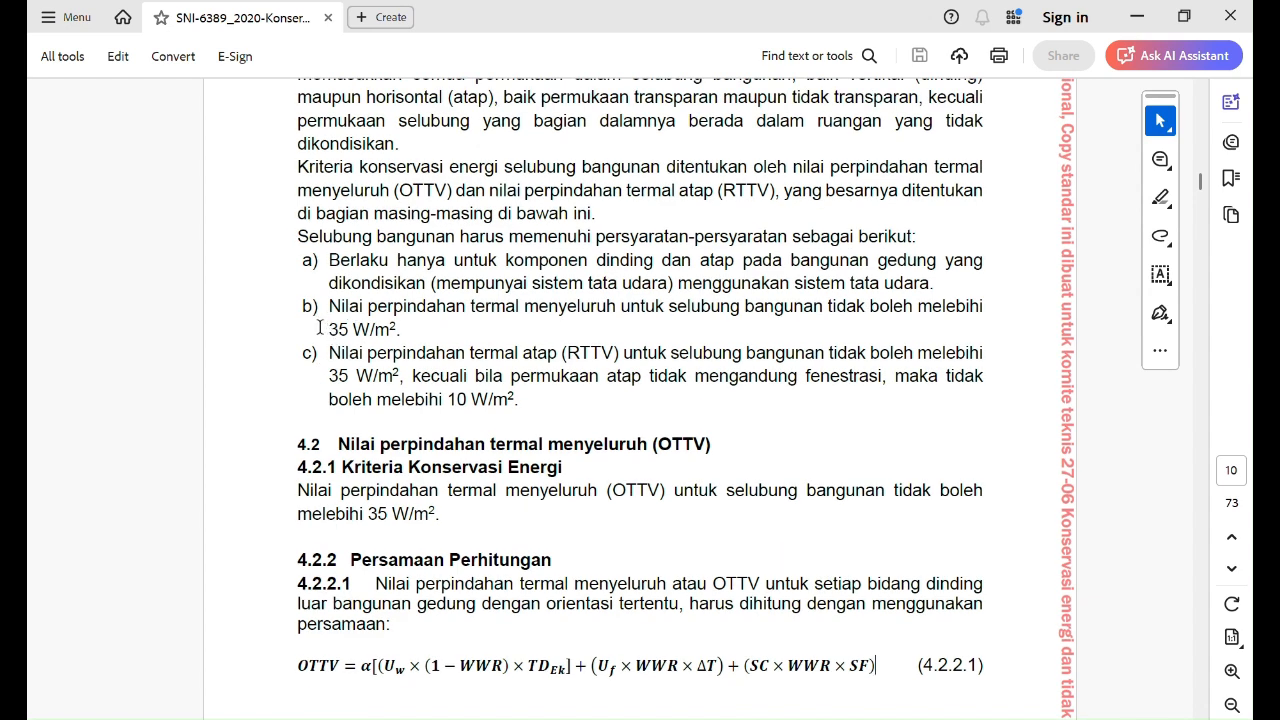
drag(322, 328, 404, 330)
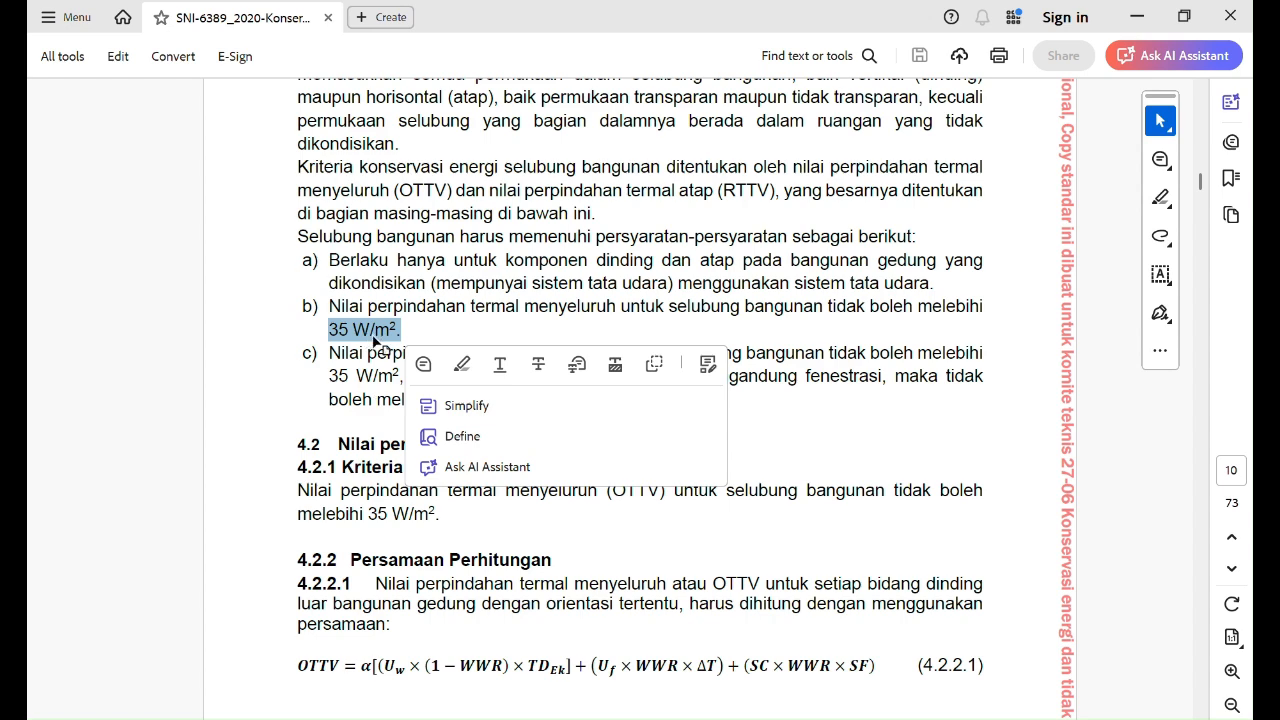
click(404, 339)
triple_click(403, 335)
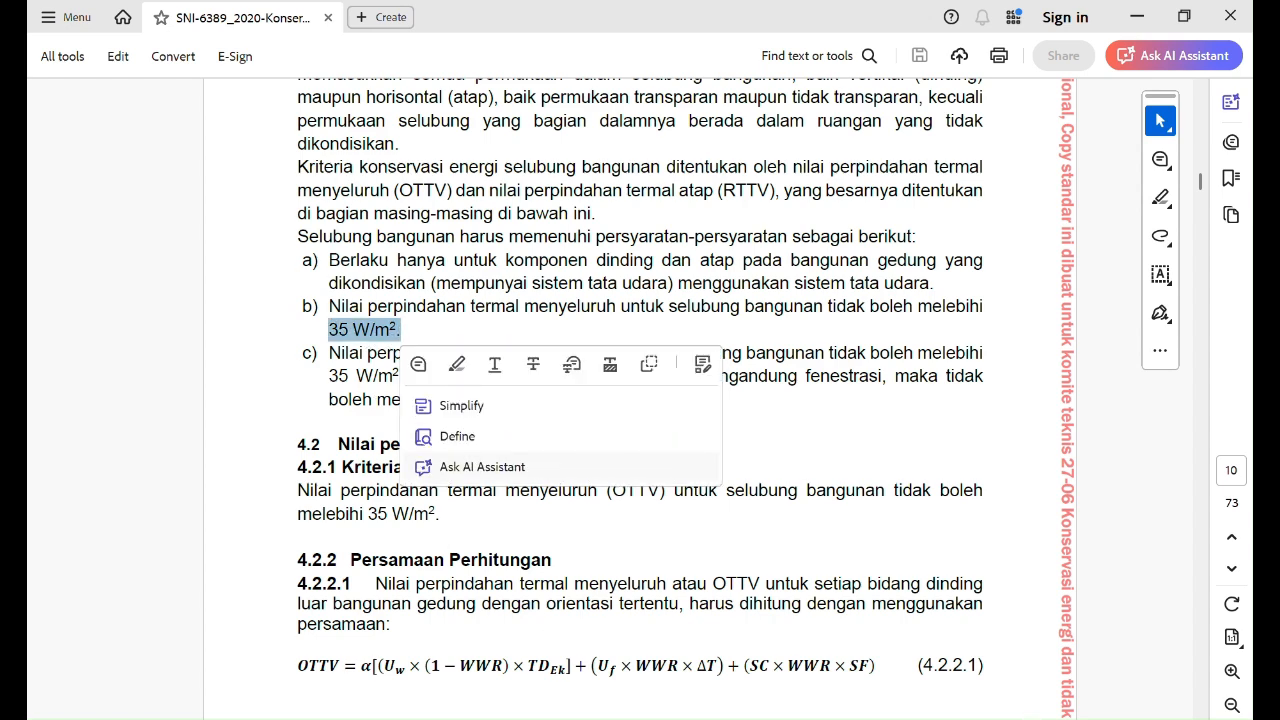
click(850, 719)
mouse_move(827, 719)
click(783, 719)
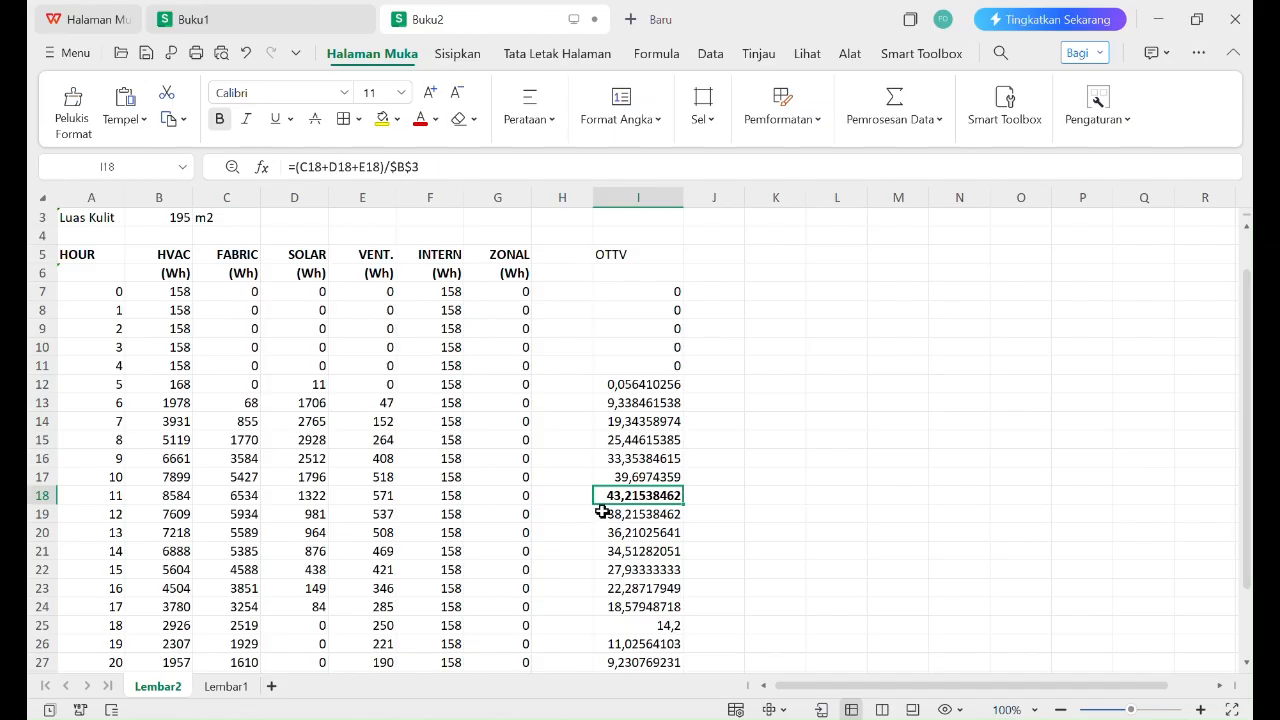